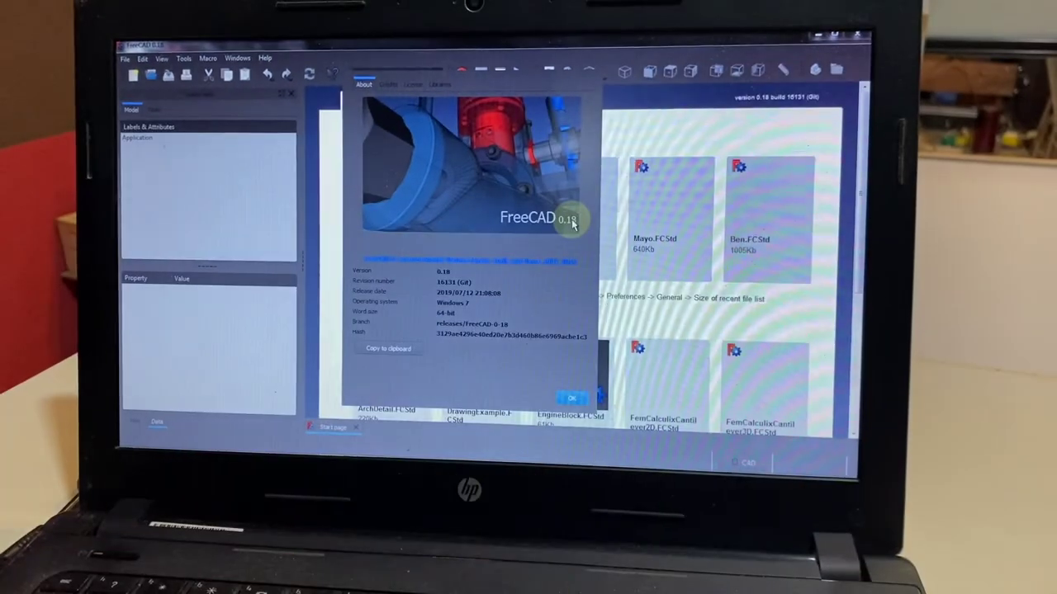
Close the About FreeCAD window and browse the menus on the Start page
{"action": "key", "text": "Escape"}
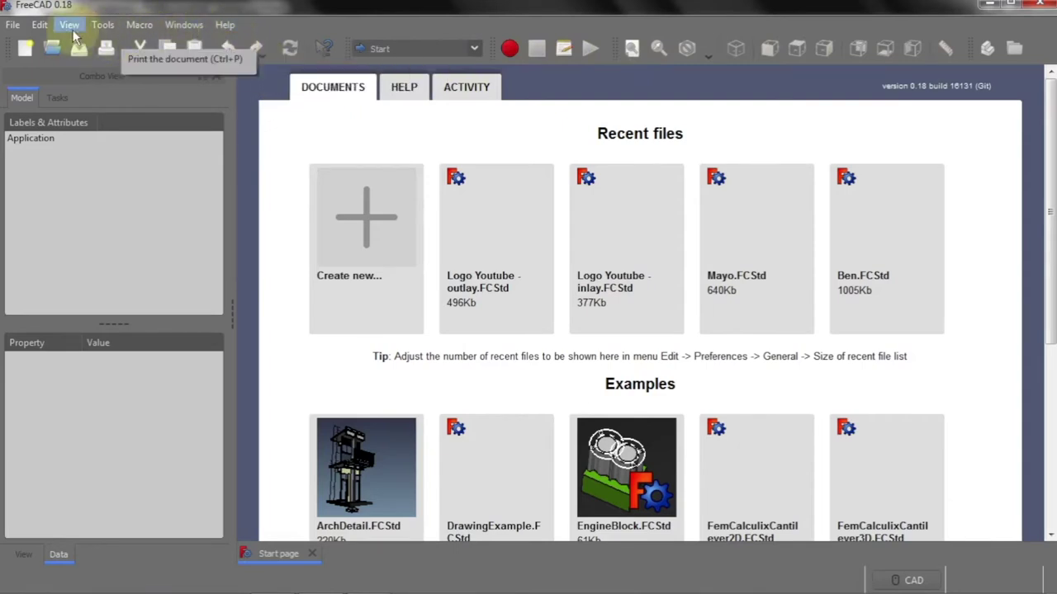
{"action": "left_click", "coordinate": [15, 24]}
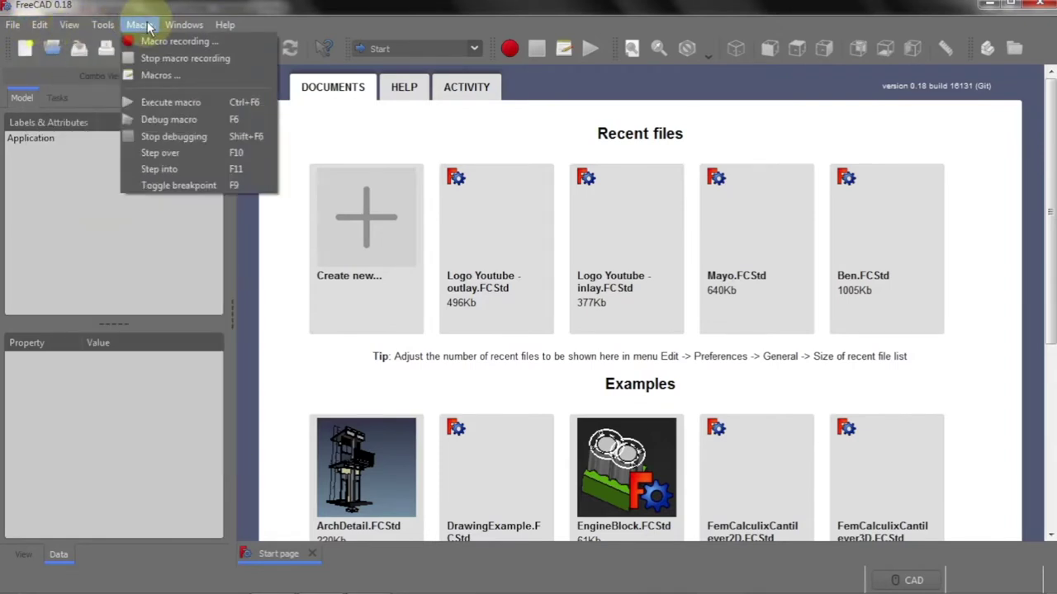
{"action": "left_click", "coordinate": [253, 12]}
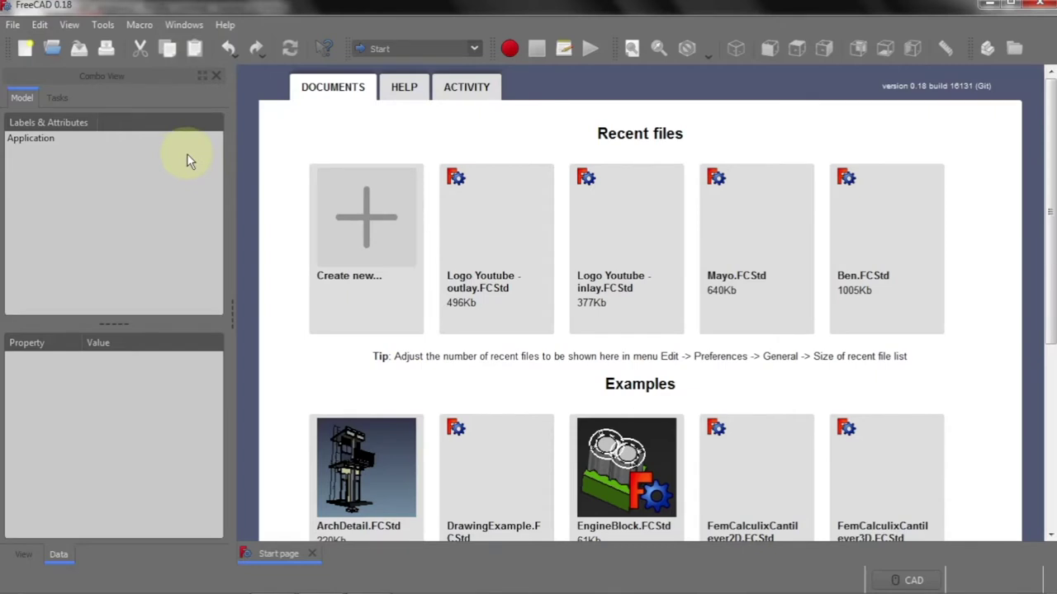
{"action": "left_click", "coordinate": [14, 30]}
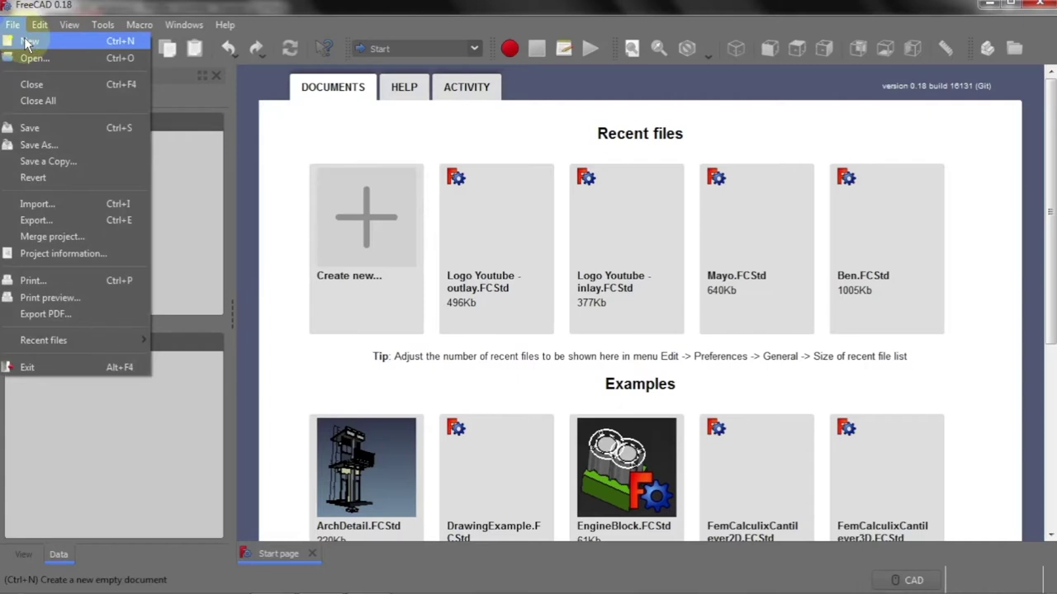
Create a new empty document named Unnamed with File > New
{"action": "left_click", "coordinate": [25, 41]}
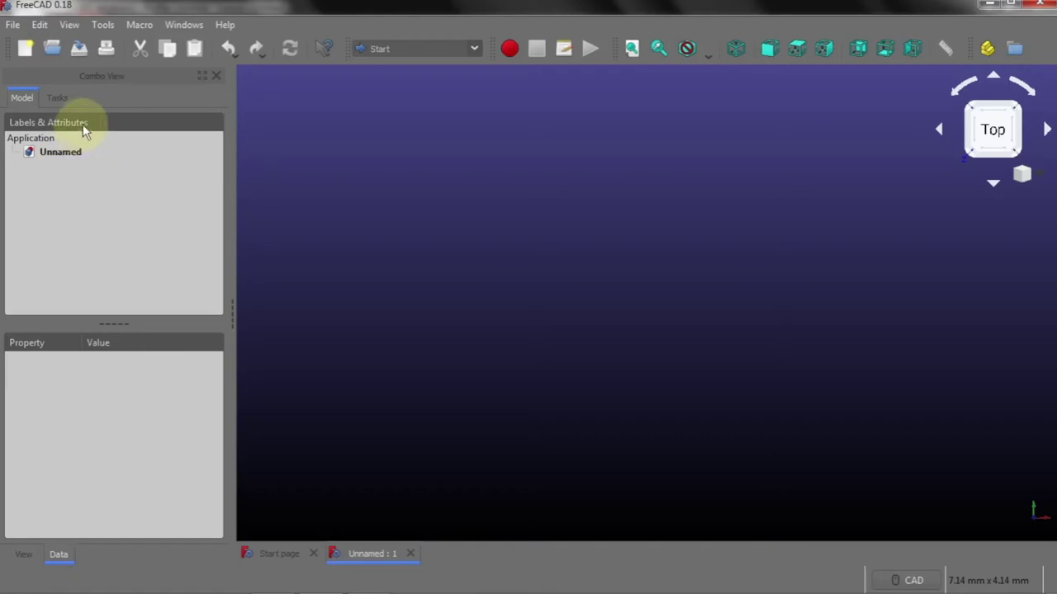
{"action": "left_click", "coordinate": [69, 25]}
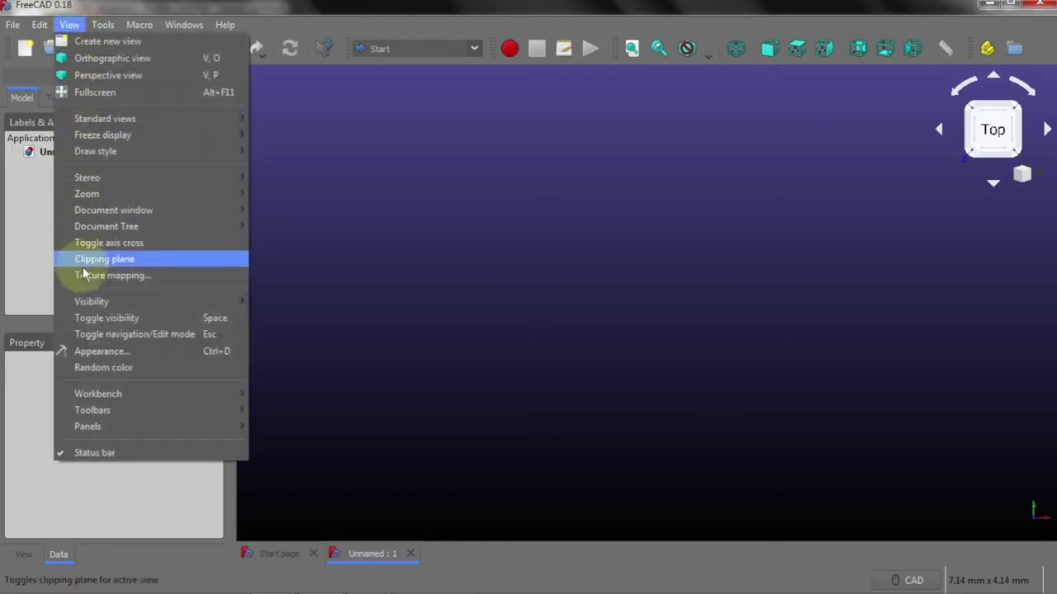
{"action": "mouse_move", "coordinate": [98, 394]}
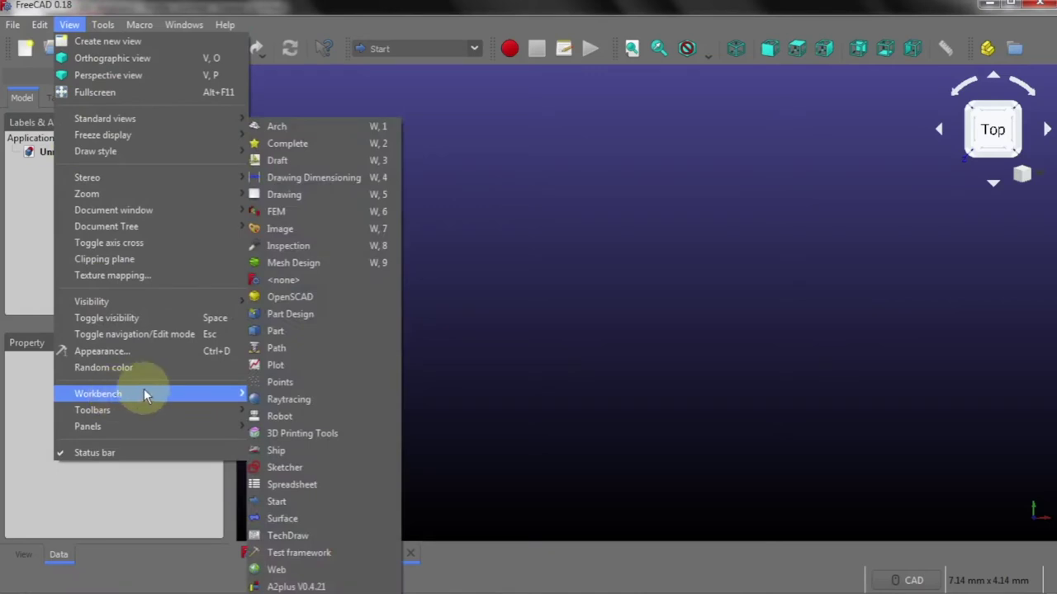
Switch to the Part Design workbench, show the Model tree, and add a Body
{"action": "left_click", "coordinate": [291, 318]}
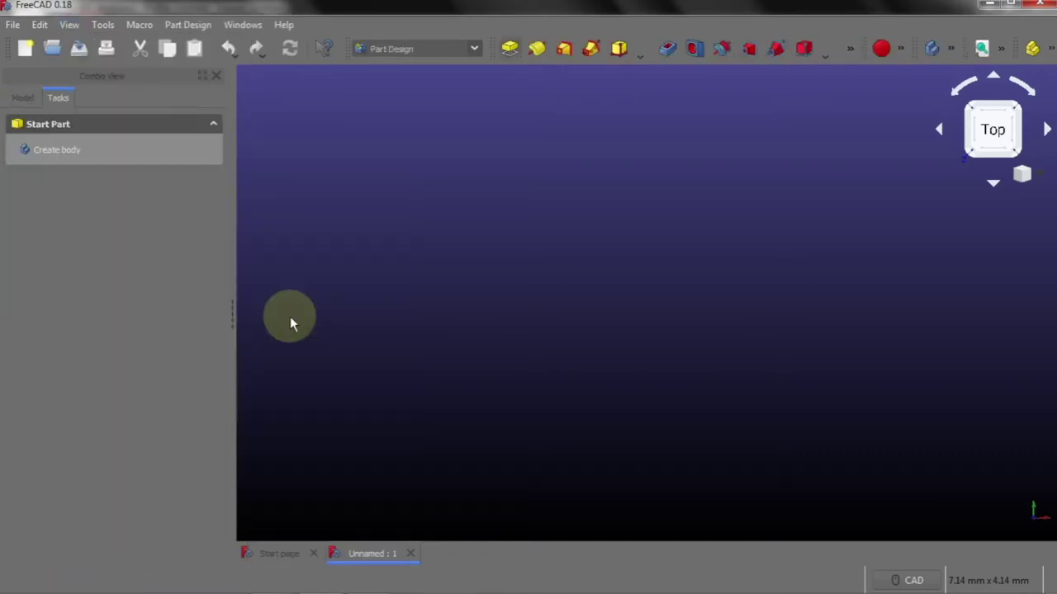
{"action": "left_click", "coordinate": [21, 99]}
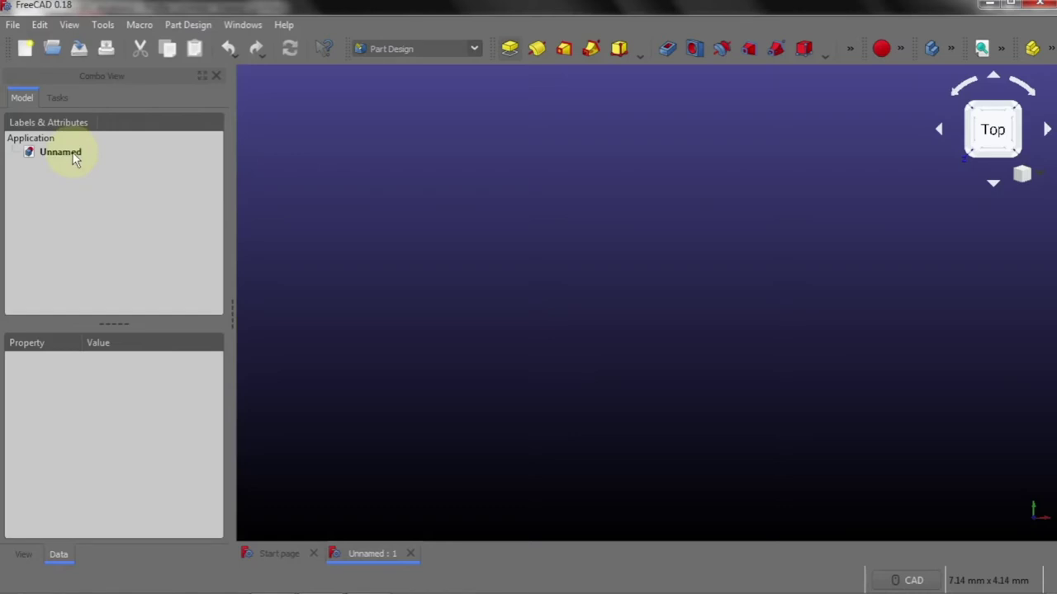
{"action": "left_click", "coordinate": [181, 27]}
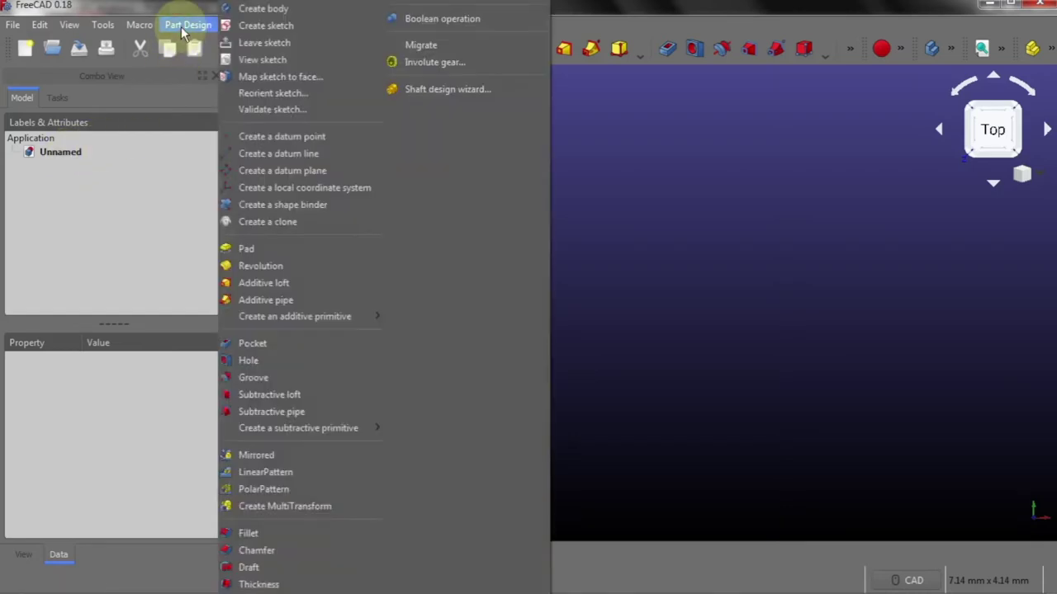
{"action": "left_click", "coordinate": [258, 10]}
{"action": "left_click", "coordinate": [80, 170]}
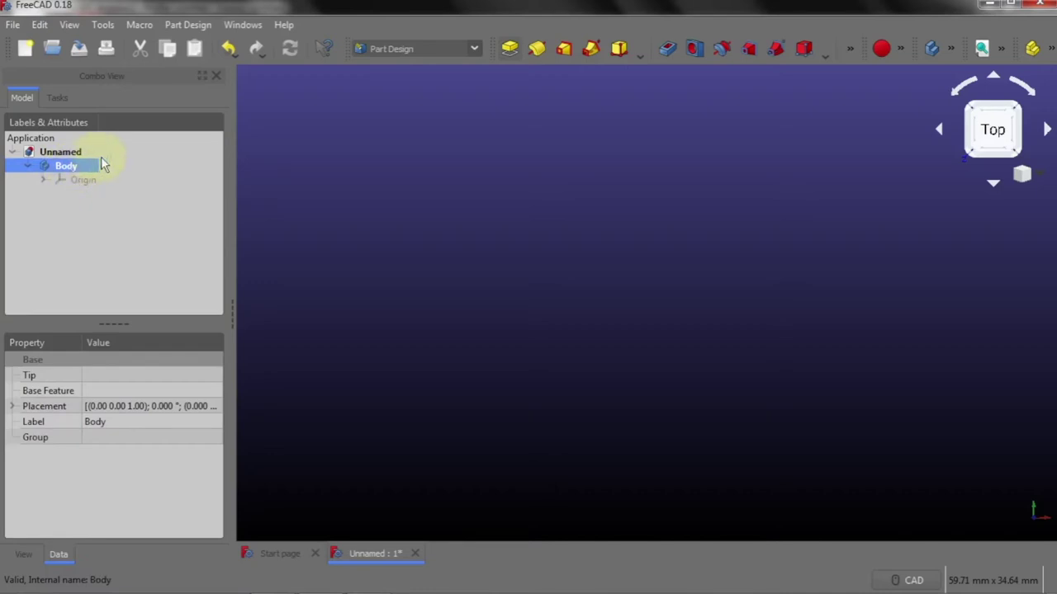
{"action": "left_click", "coordinate": [190, 28]}
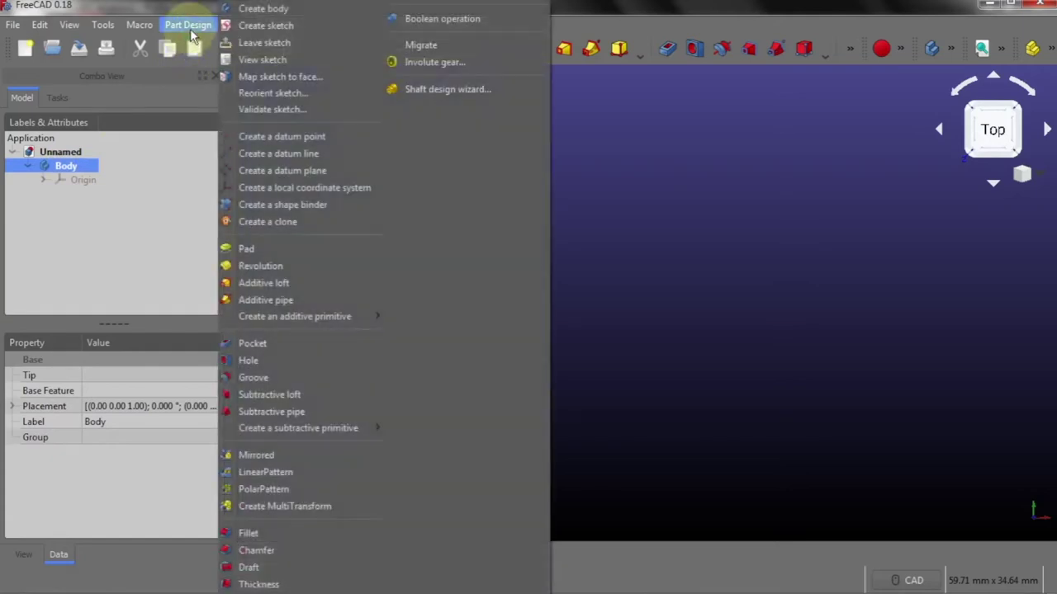
Create a new sketch in the Body on the XY_Plane
{"action": "left_click", "coordinate": [245, 28]}
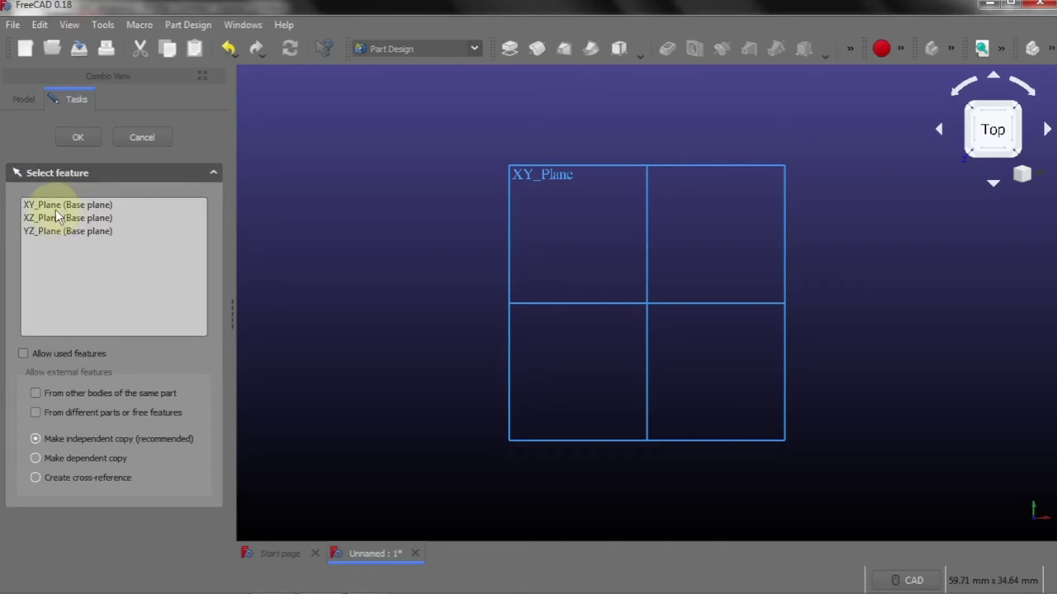
{"action": "left_click", "coordinate": [50, 208]}
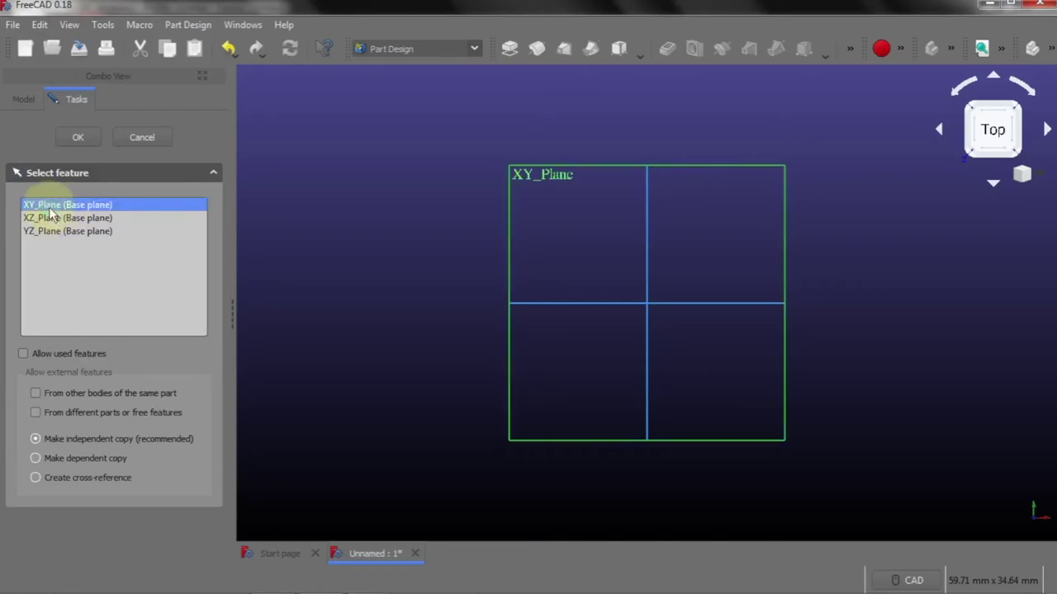
{"action": "left_click", "coordinate": [79, 137]}
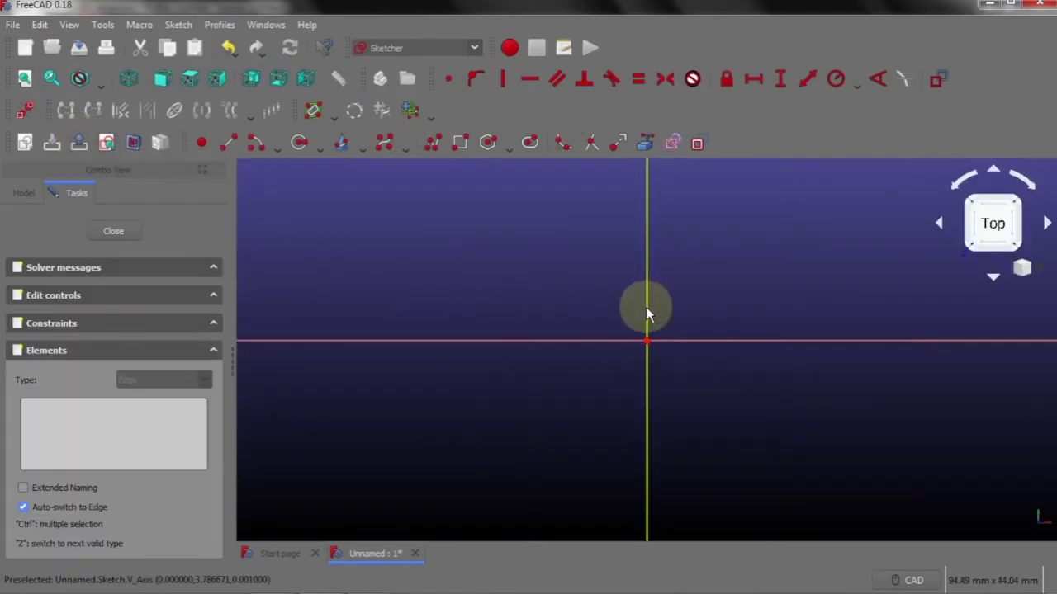
{"action": "scroll", "coordinate": [646, 307], "scroll_direction": "down", "scroll_amount": 3}
{"action": "scroll", "coordinate": [590, 438], "scroll_direction": "down", "scroll_amount": 1}
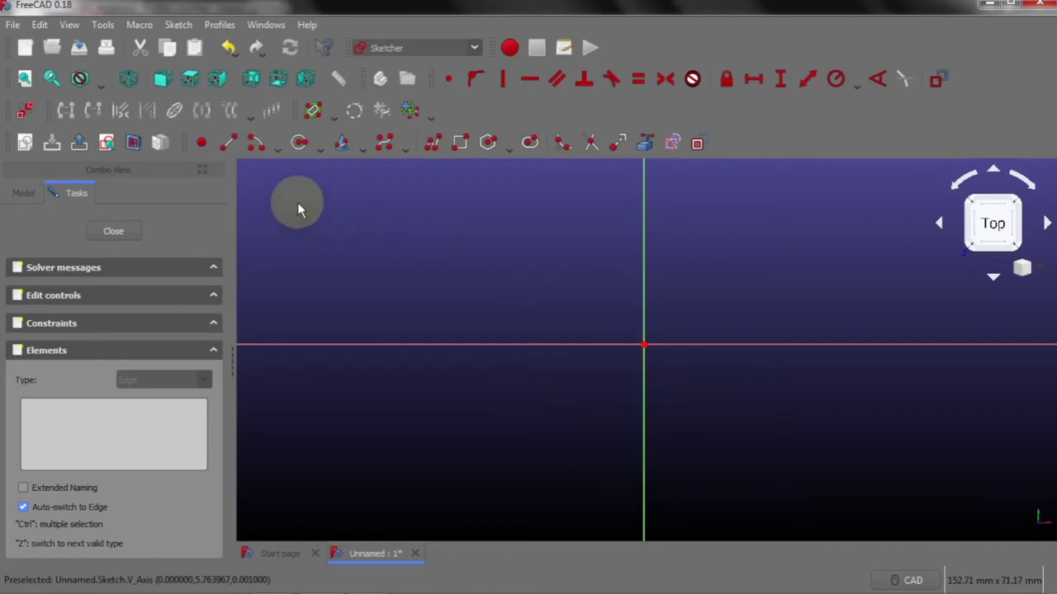
Drag the sketcher toolbars together to merge them into fewer rows
{"action": "left_click_drag", "start_coordinate": [185, 143], "coordinate": [363, 79]}
{"action": "left_click_drag", "start_coordinate": [231, 91], "coordinate": [232, 89]}
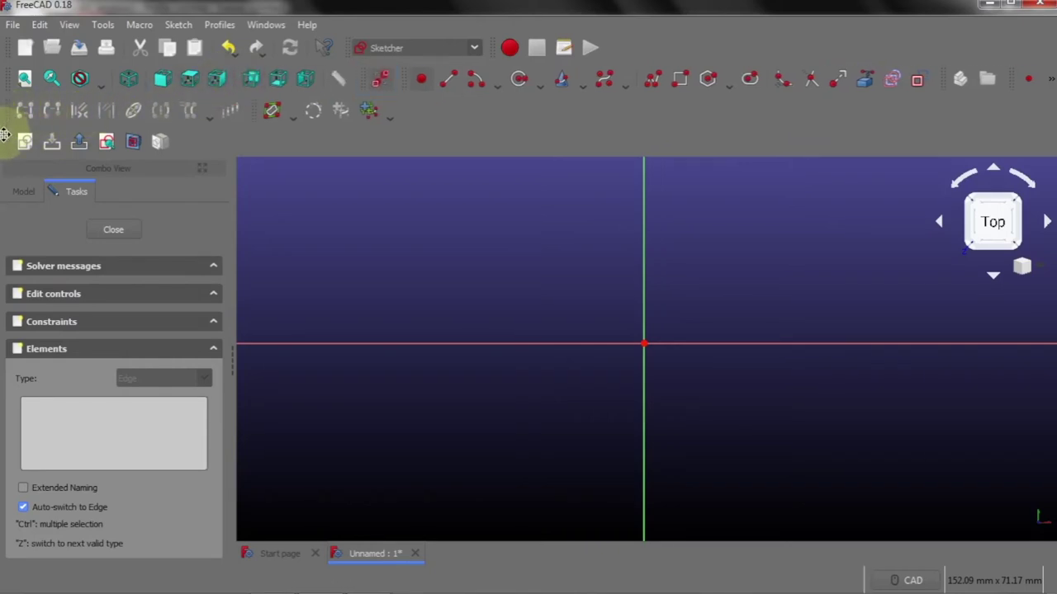
{"action": "left_click_drag", "start_coordinate": [5, 134], "coordinate": [446, 50]}
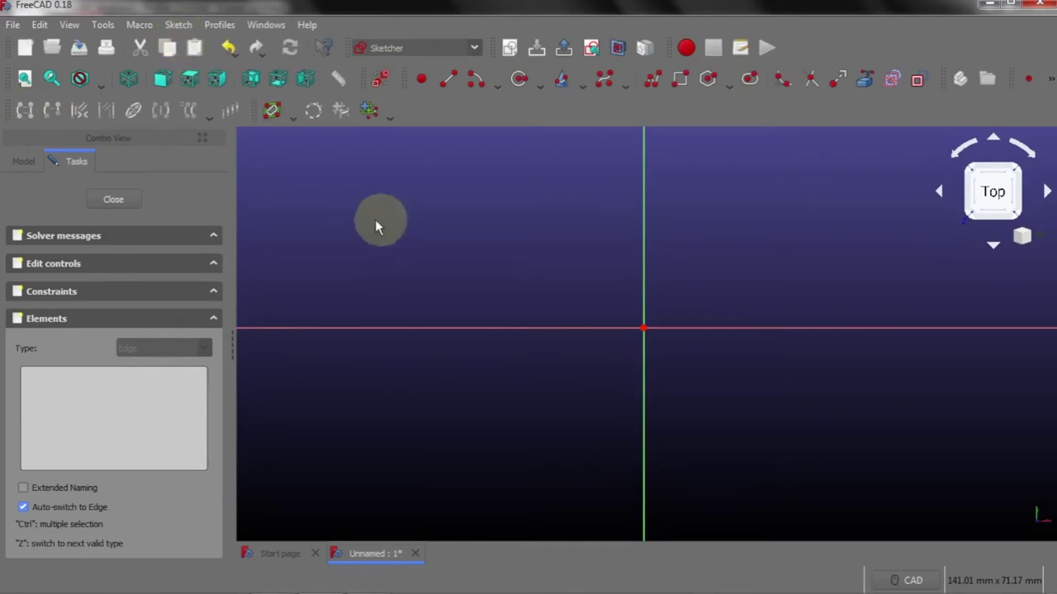
{"action": "left_click", "coordinate": [178, 25]}
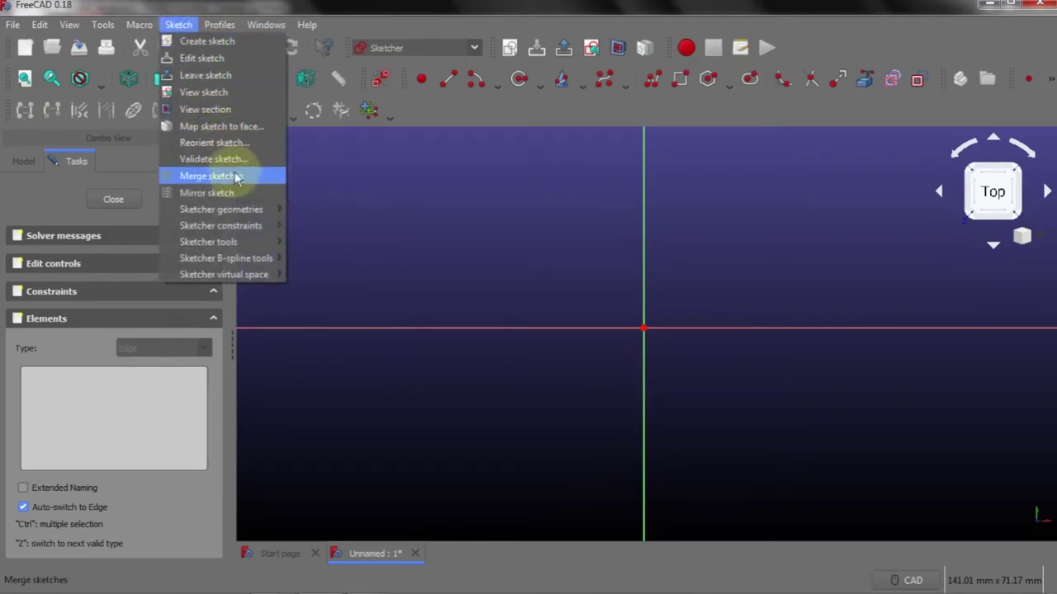
{"action": "mouse_move", "coordinate": [222, 209]}
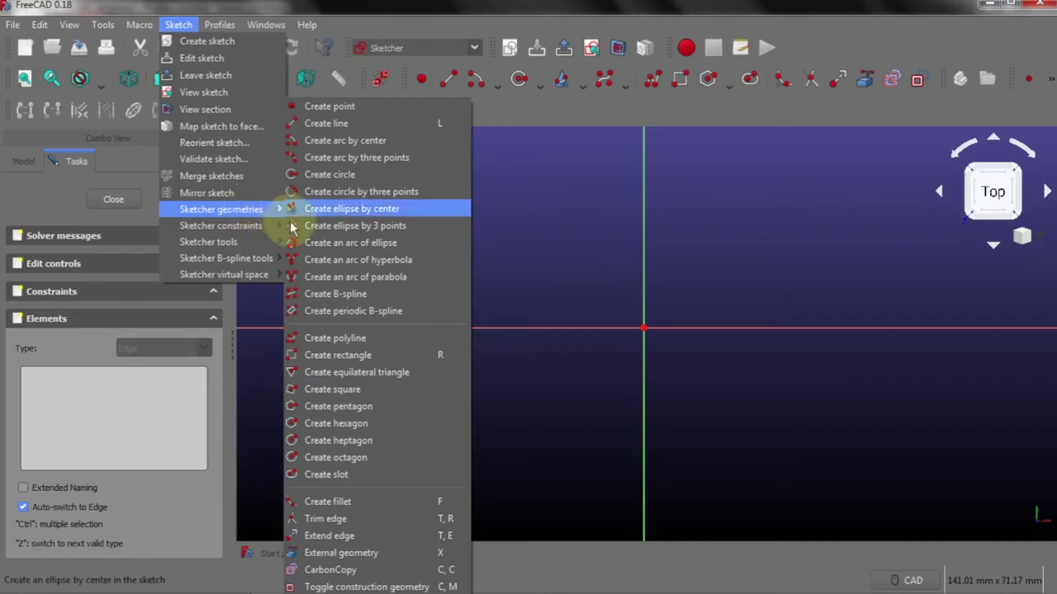
Draw a rectangle with one corner at the sketch origin
{"action": "left_click", "coordinate": [357, 363]}
{"action": "scroll", "coordinate": [540, 422], "scroll_direction": "down", "scroll_amount": 1}
{"action": "left_click", "coordinate": [625, 346]}
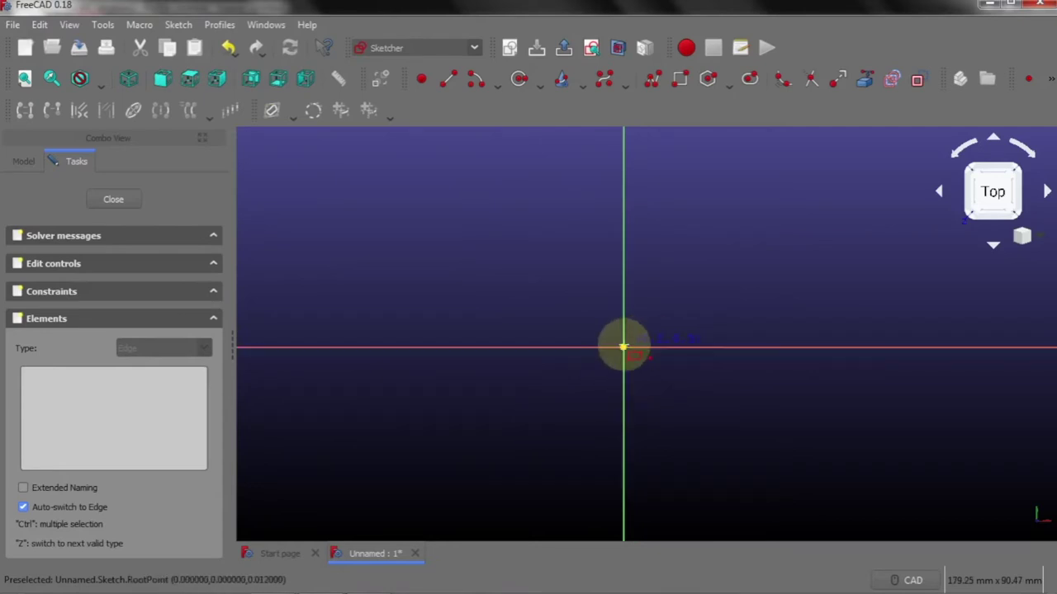
{"action": "left_click", "coordinate": [808, 199]}
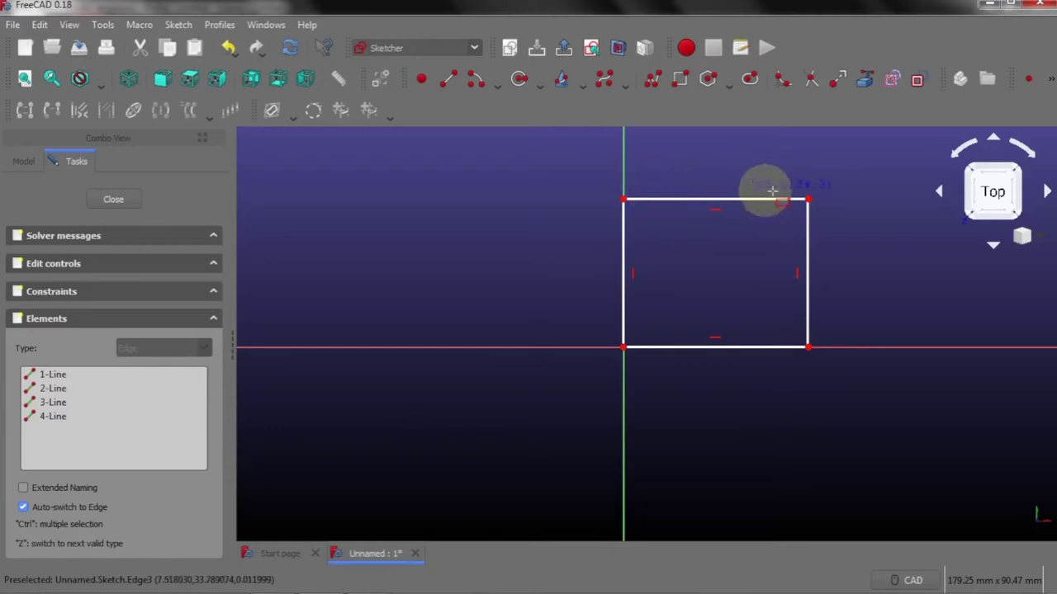
{"action": "right_click", "coordinate": [738, 180]}
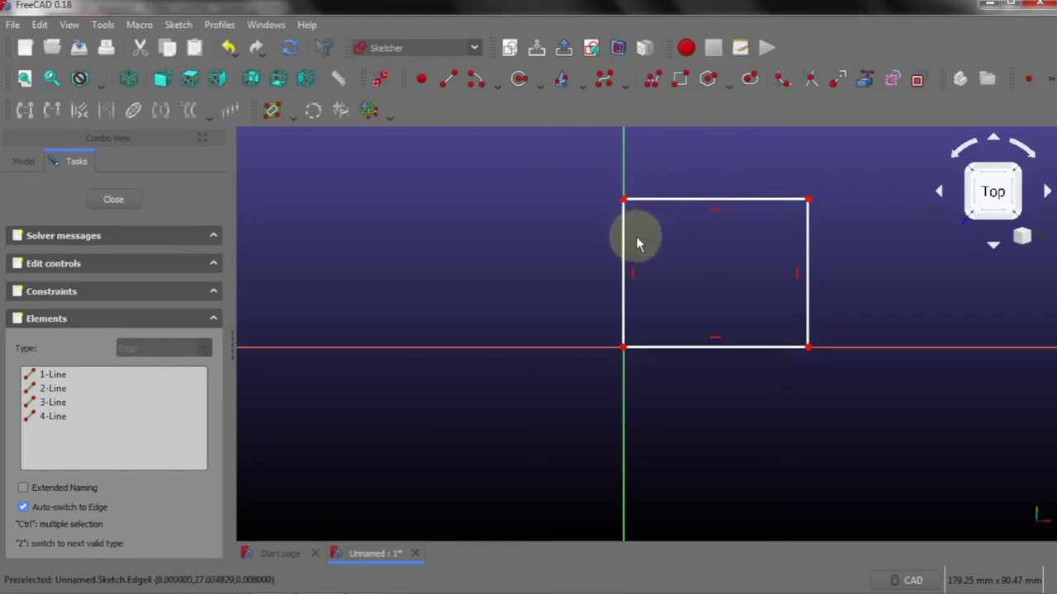
Constrain the rectangle's top and left edges equal, making it a square
{"action": "left_click", "coordinate": [682, 199]}
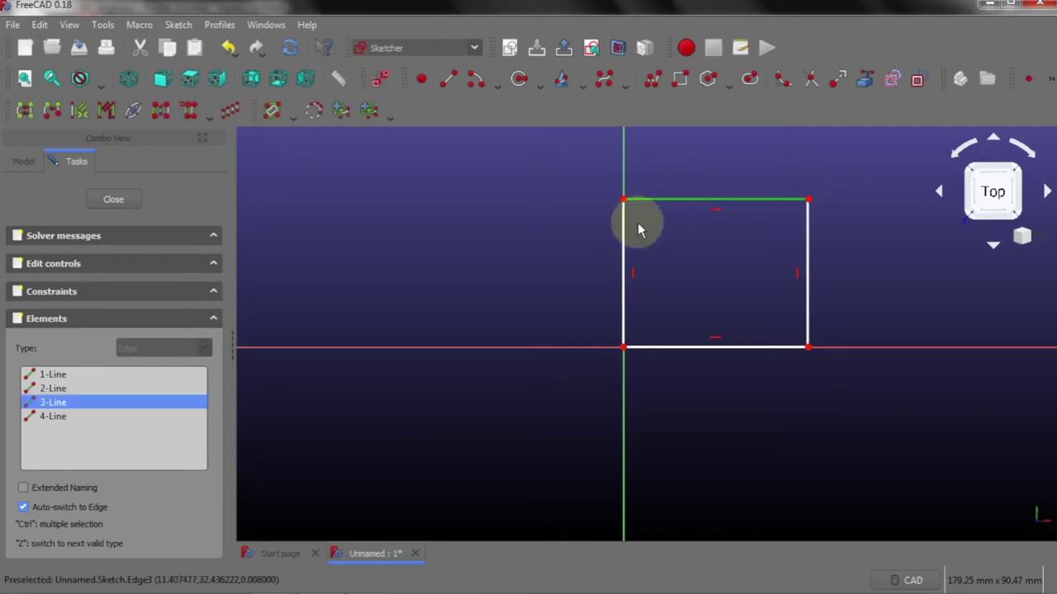
{"action": "left_click", "coordinate": [623, 240]}
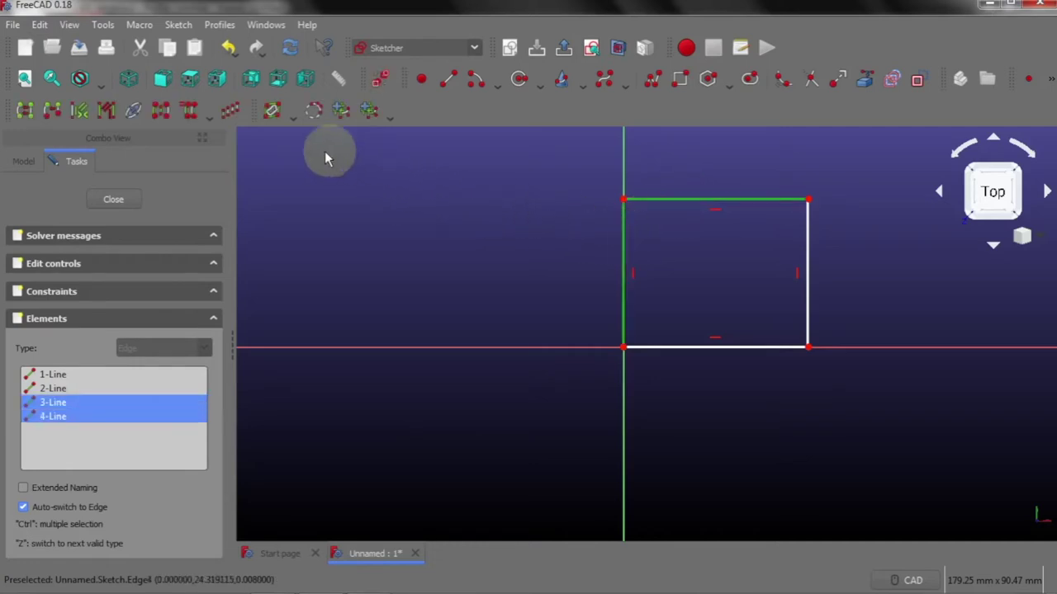
{"action": "left_click", "coordinate": [178, 25]}
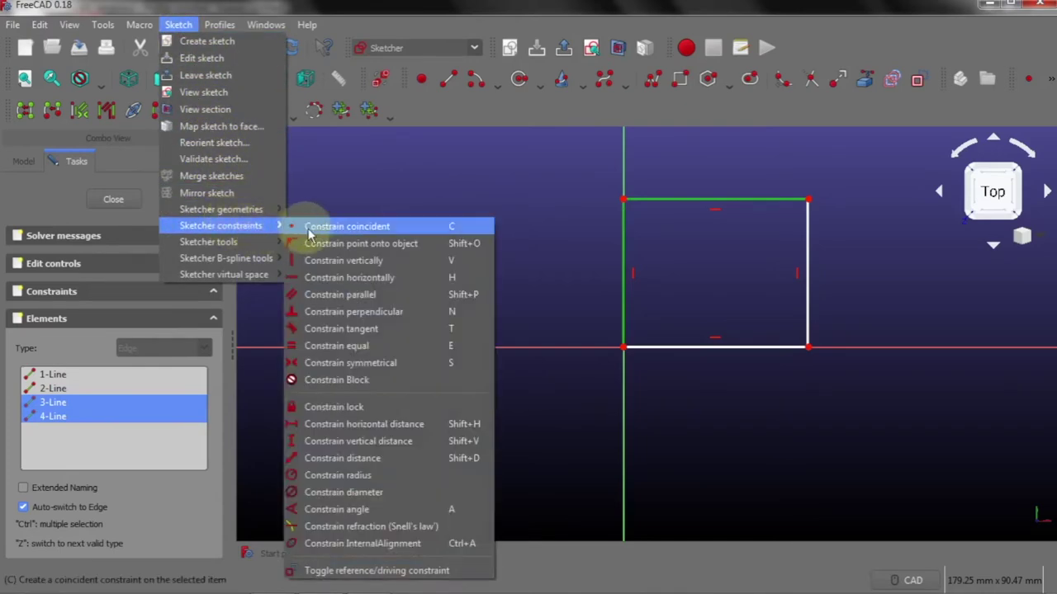
{"action": "left_click", "coordinate": [360, 350]}
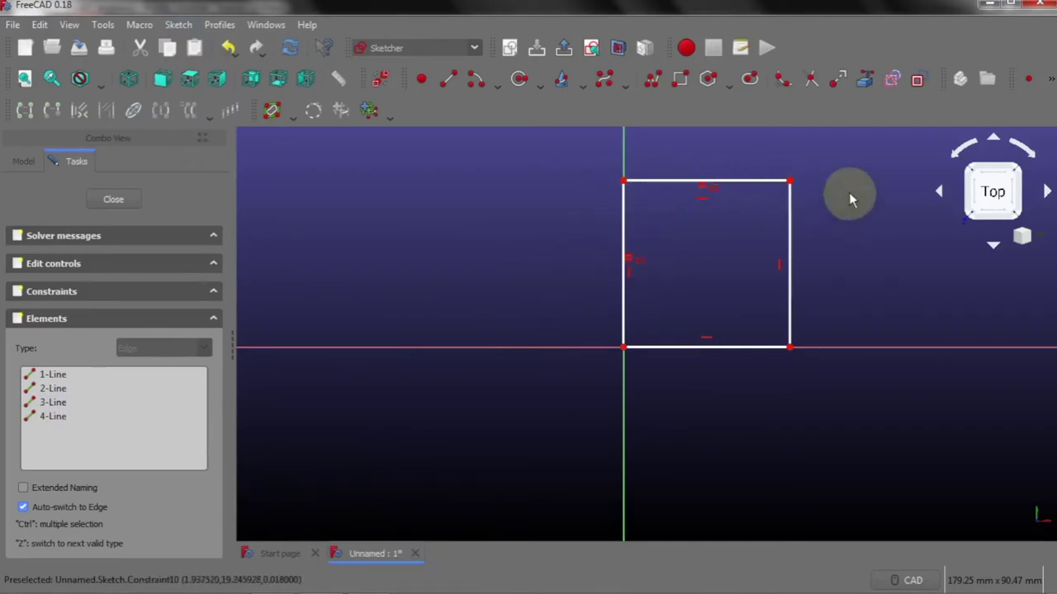
Enlarge the square from its top-right corner and select its top edge
{"action": "mouse_move", "coordinate": [789, 183]}
{"action": "left_mouse_down"}
{"action": "mouse_move", "coordinate": [832, 194]}
{"action": "mouse_move", "coordinate": [849, 186]}
{"action": "mouse_move", "coordinate": [804, 189]}
{"action": "mouse_move", "coordinate": [806, 199]}
{"action": "left_mouse_up"}
{"action": "scroll", "coordinate": [648, 500], "scroll_direction": "down", "scroll_amount": 1}
{"action": "scroll", "coordinate": [594, 488], "scroll_direction": "down", "scroll_amount": 2}
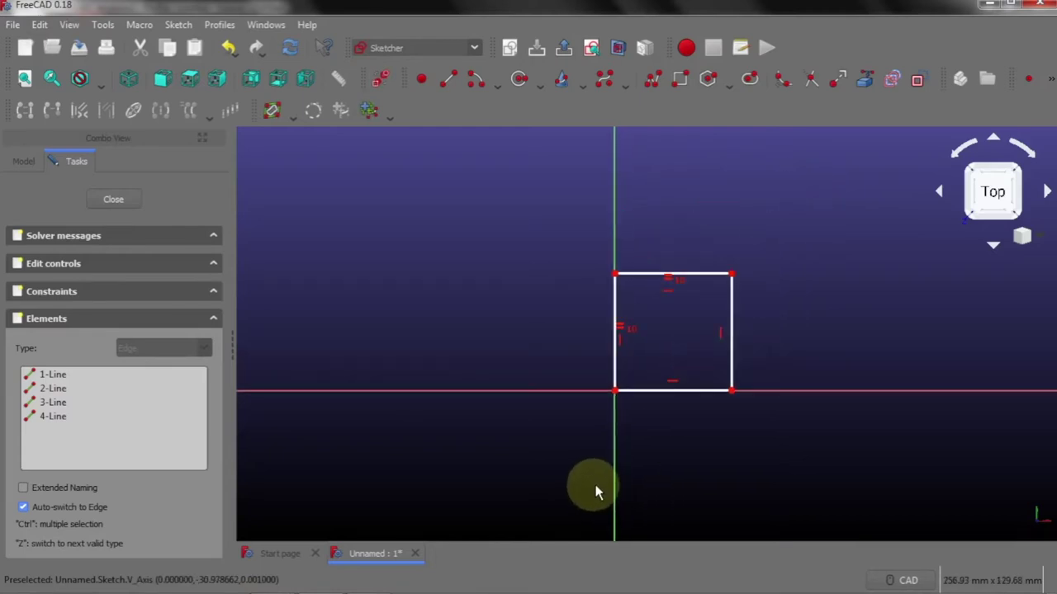
{"action": "scroll", "coordinate": [828, 303], "scroll_direction": "up", "scroll_amount": 1}
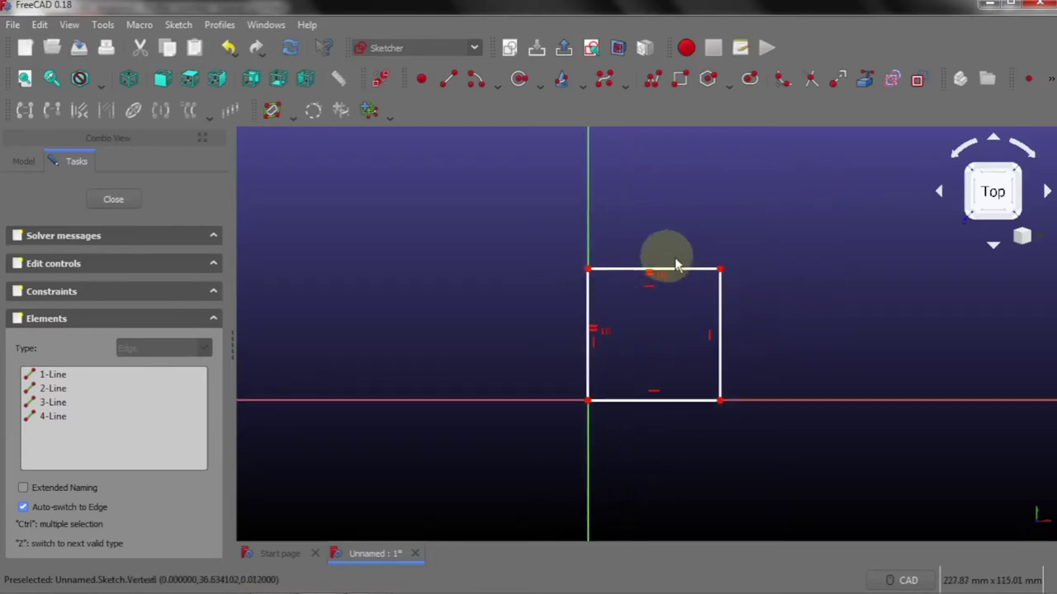
{"action": "left_click", "coordinate": [615, 270]}
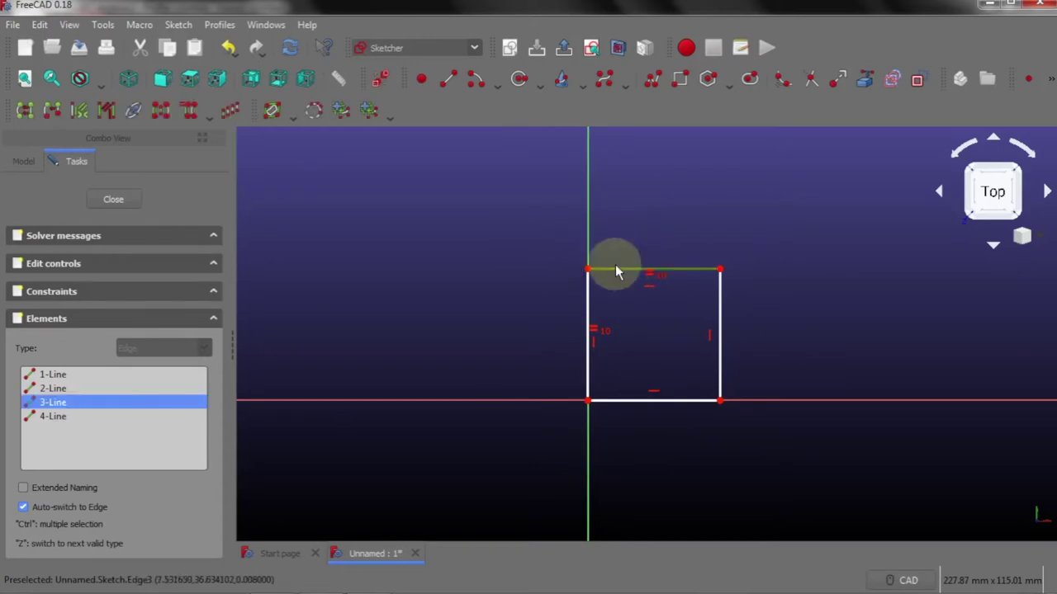
Give the square's top edge a 50 mm horizontal distance constraint
{"action": "left_click", "coordinate": [178, 25]}
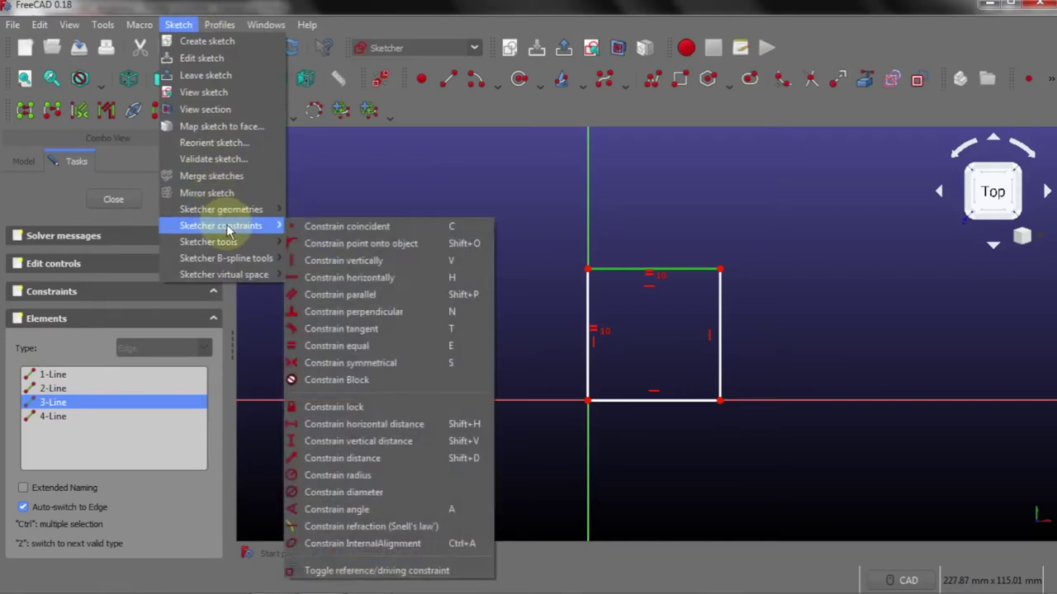
{"action": "left_click", "coordinate": [360, 427]}
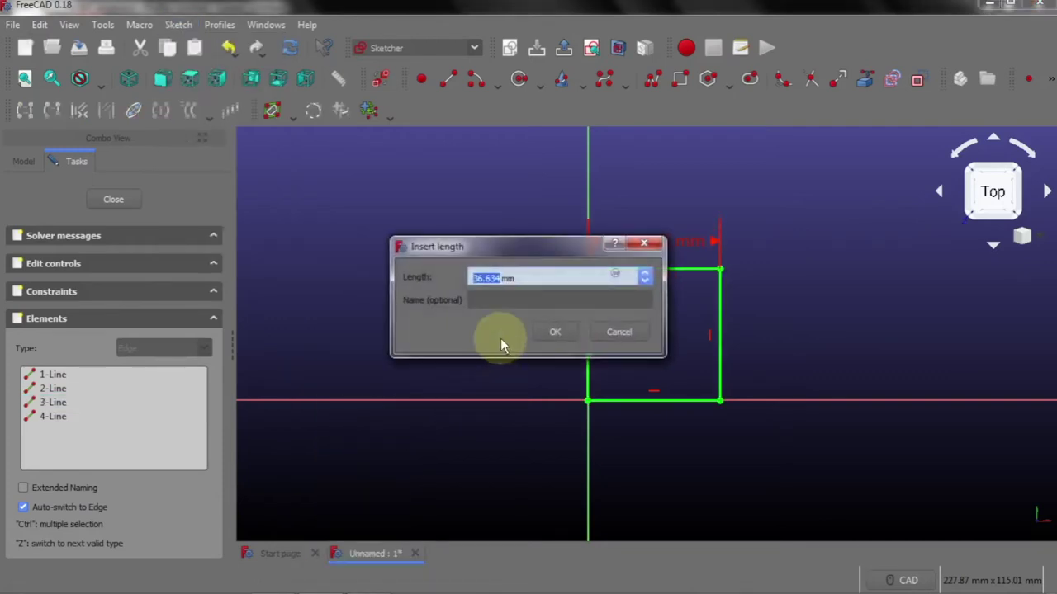
{"action": "type", "text": "50"}
{"action": "left_click", "coordinate": [553, 333]}
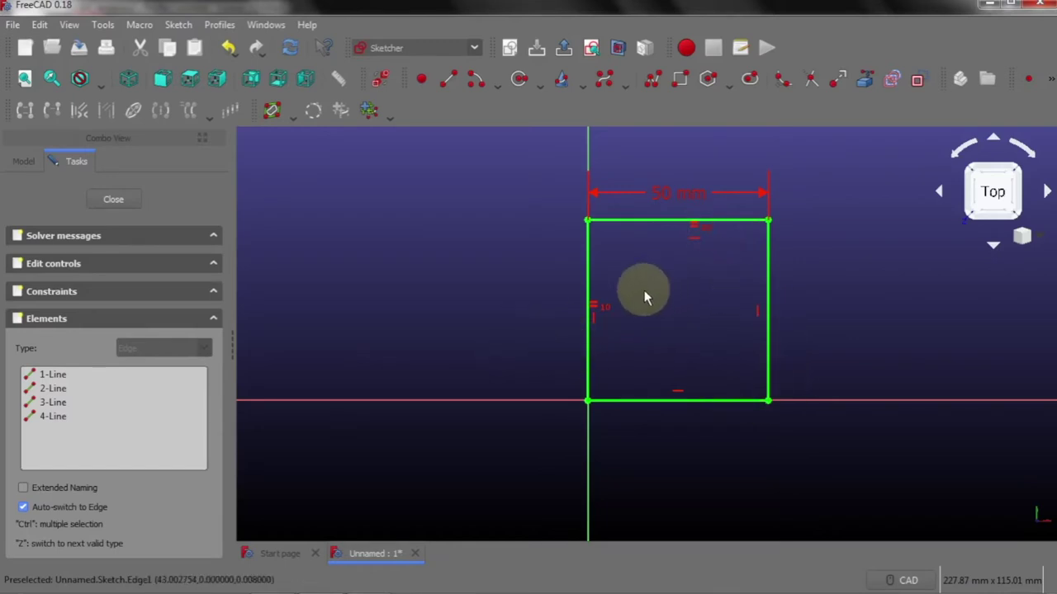
Close the sketch editor, leaving the Sketch listed under Body
{"action": "scroll", "coordinate": [644, 294], "scroll_direction": "down", "scroll_amount": 1}
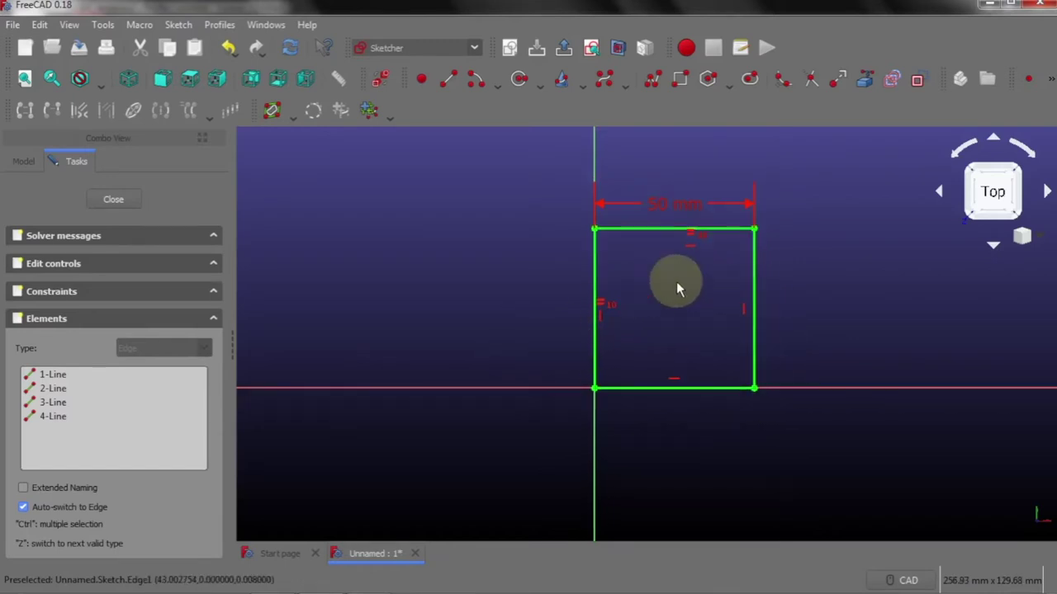
{"action": "left_click", "coordinate": [111, 202]}
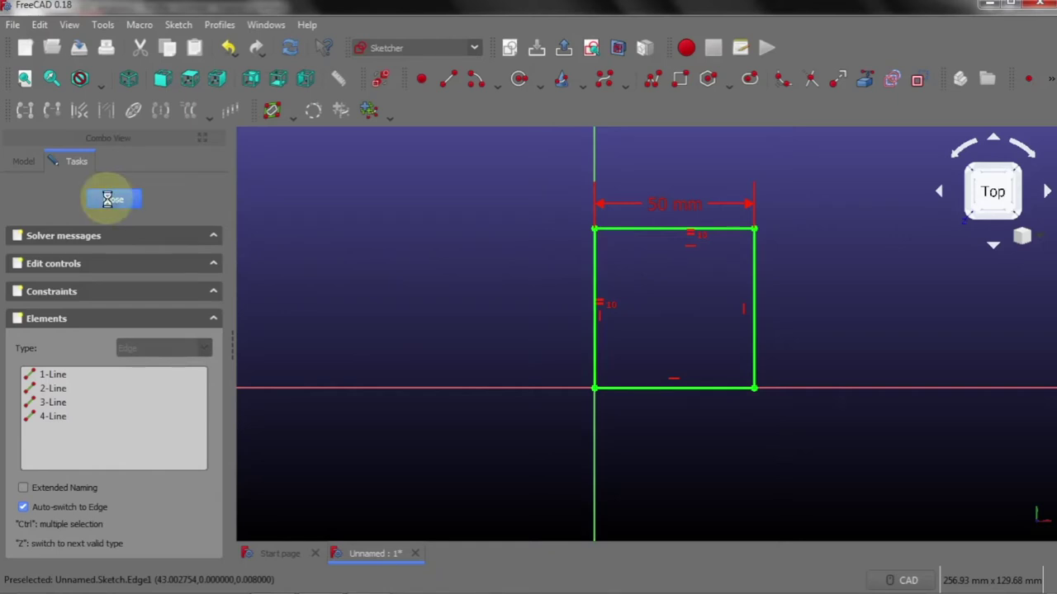
{"action": "scroll", "coordinate": [508, 401], "scroll_direction": "down", "scroll_amount": 3}
{"action": "scroll", "coordinate": [508, 402], "scroll_direction": "down", "scroll_amount": 2}
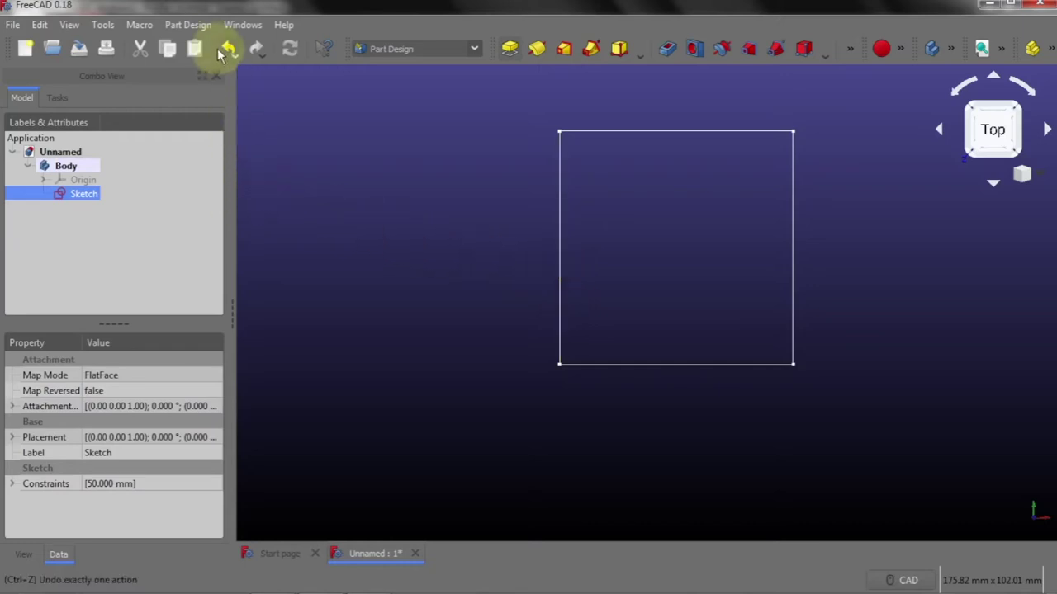
Pad the square sketch into a solid plate 8 mm thick
{"action": "left_click", "coordinate": [191, 28]}
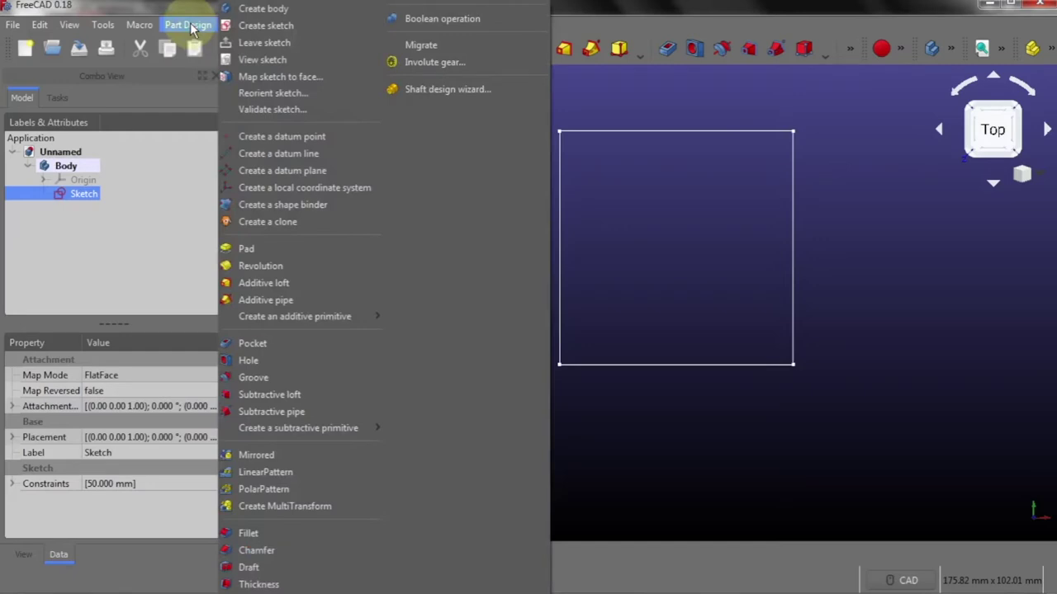
{"action": "left_click", "coordinate": [241, 249]}
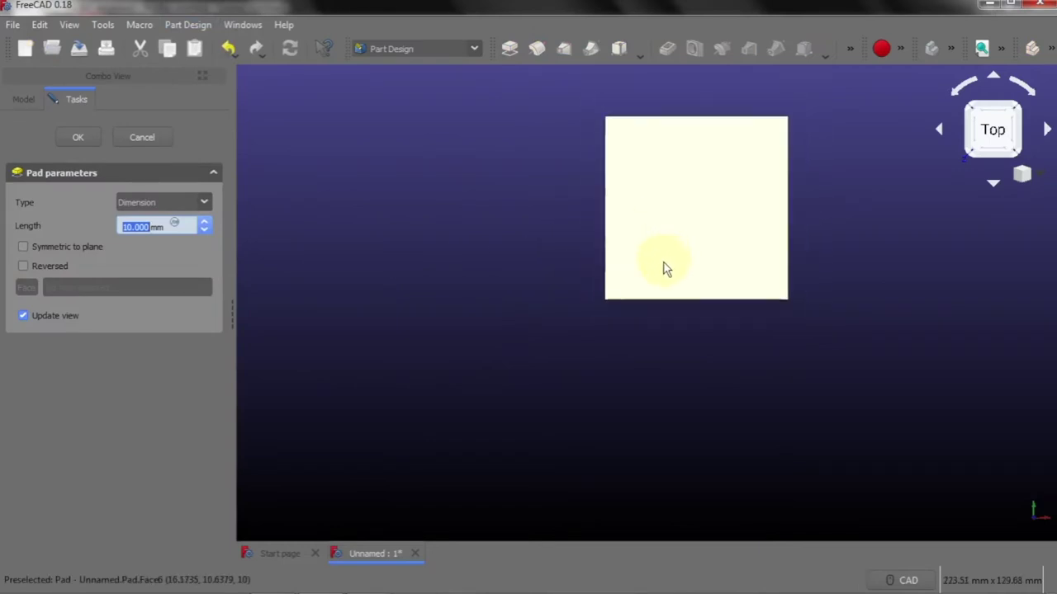
{"action": "scroll", "coordinate": [665, 268], "scroll_direction": "down", "scroll_amount": 1}
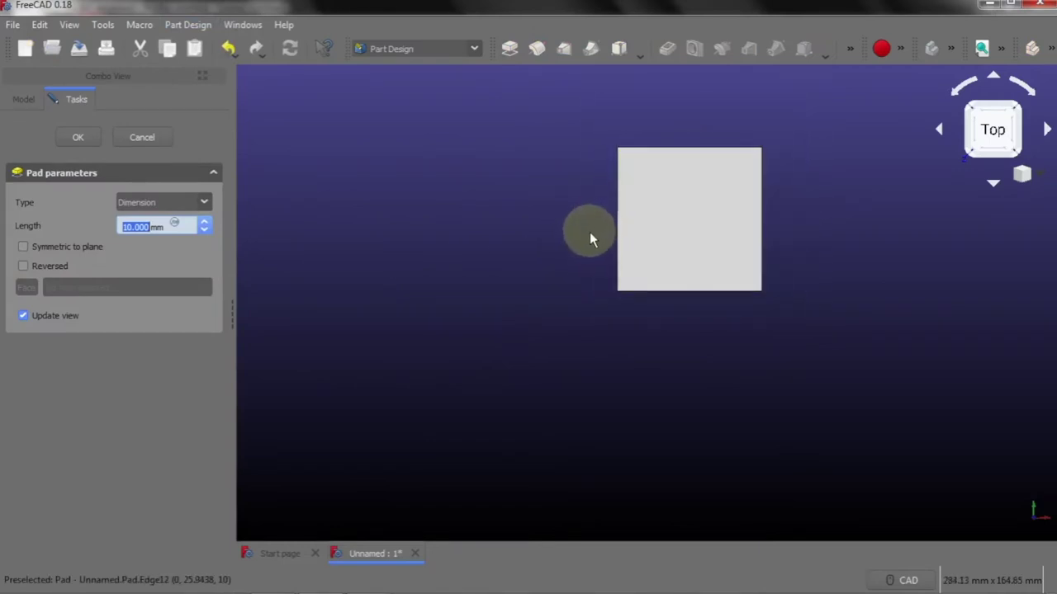
{"action": "middle_click_drag", "start_coordinate": [589, 237], "coordinate": [669, 223]}
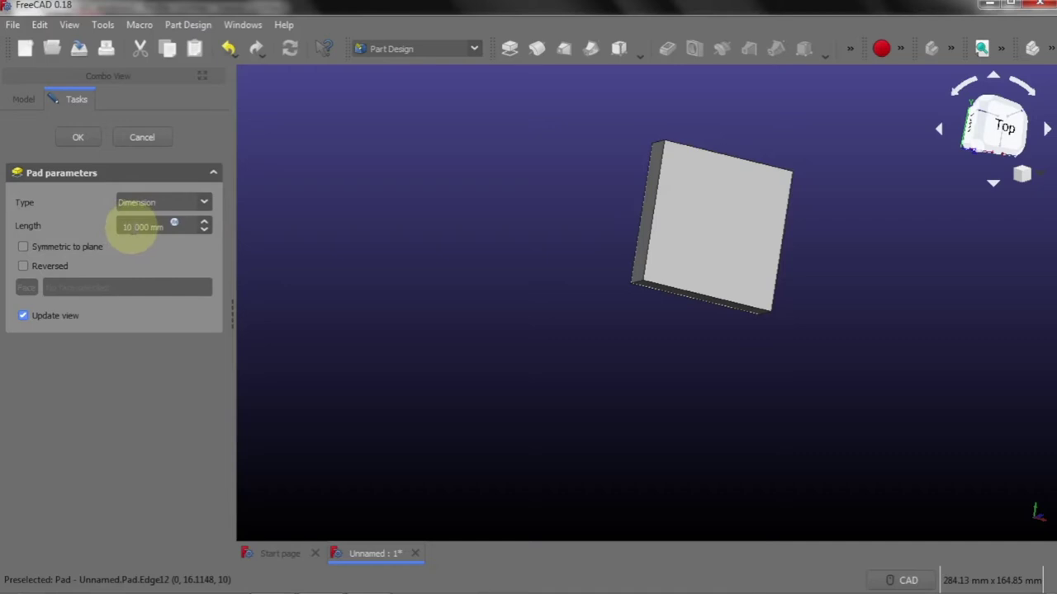
{"action": "left_click", "coordinate": [123, 229]}
{"action": "type", "text": "8"}
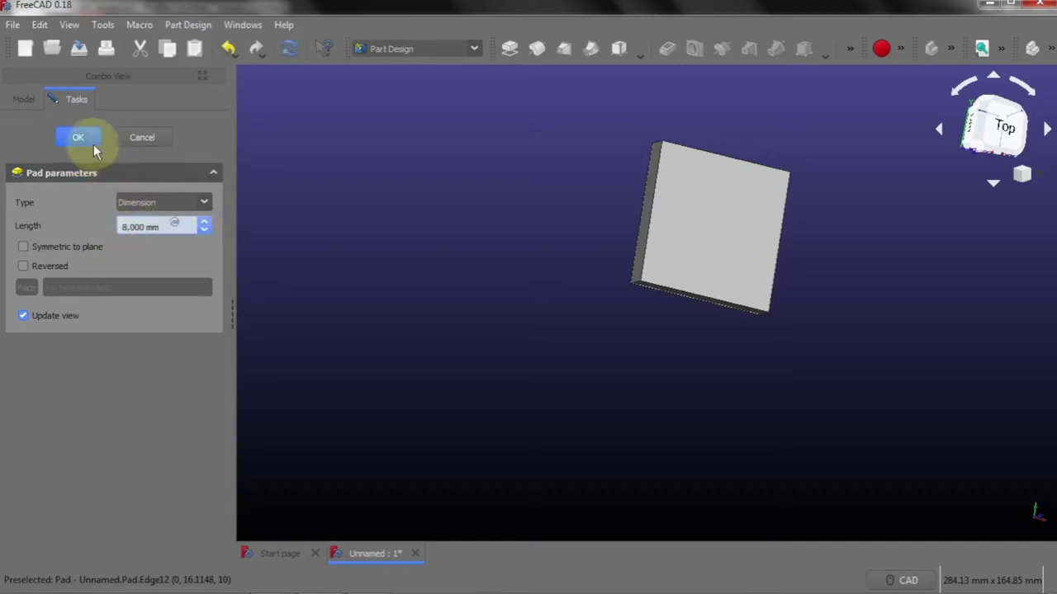
{"action": "left_click", "coordinate": [85, 136]}
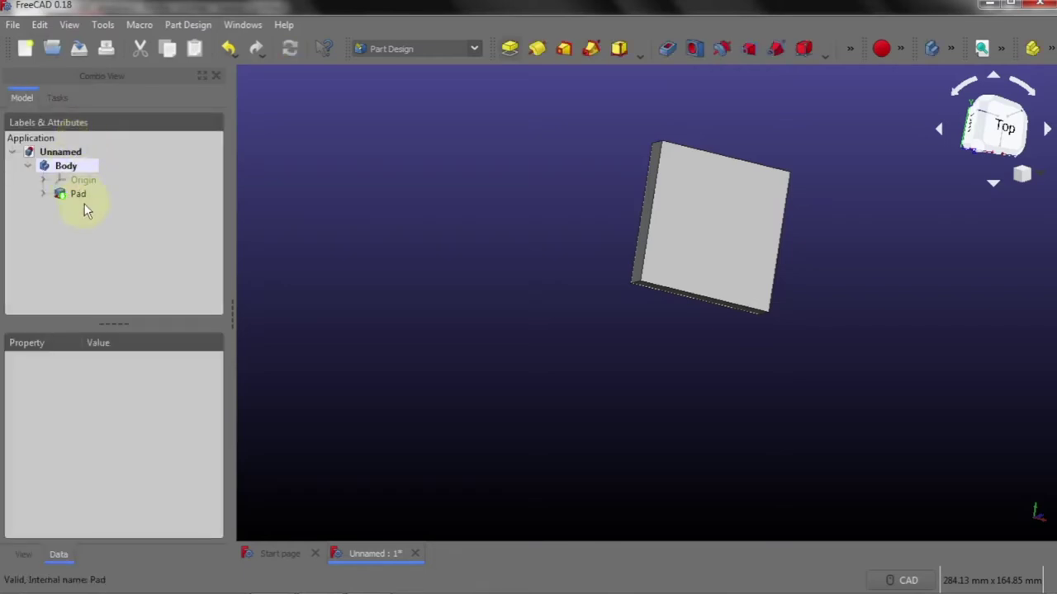
Orbit and zoom the view to inspect the 8 mm plate from several angles
{"action": "middle_click_drag", "start_coordinate": [609, 329], "coordinate": [611, 338]}
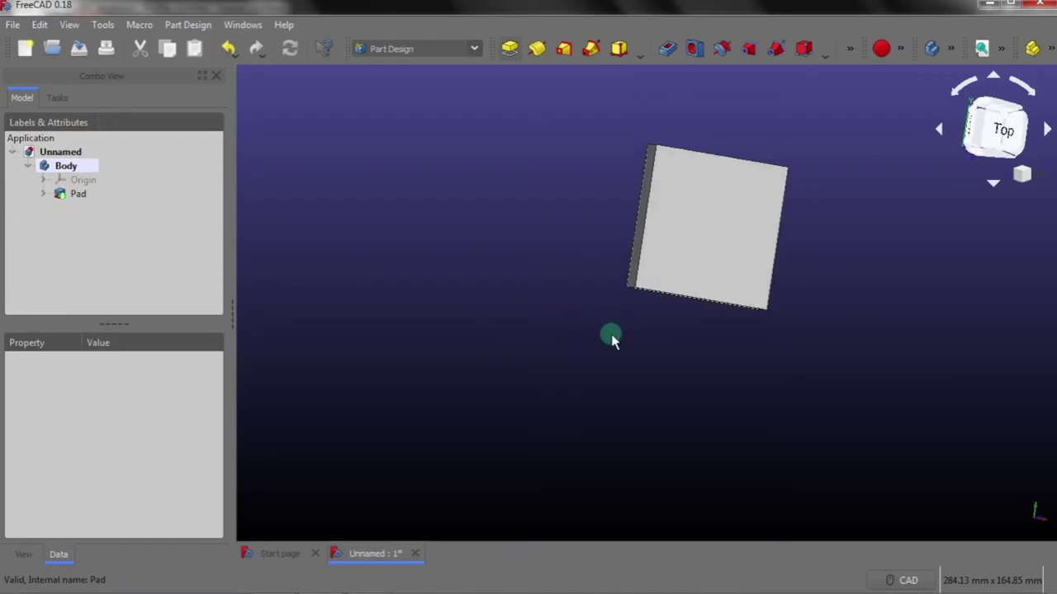
{"action": "middle_click_drag", "start_coordinate": [872, 354], "coordinate": [861, 322]}
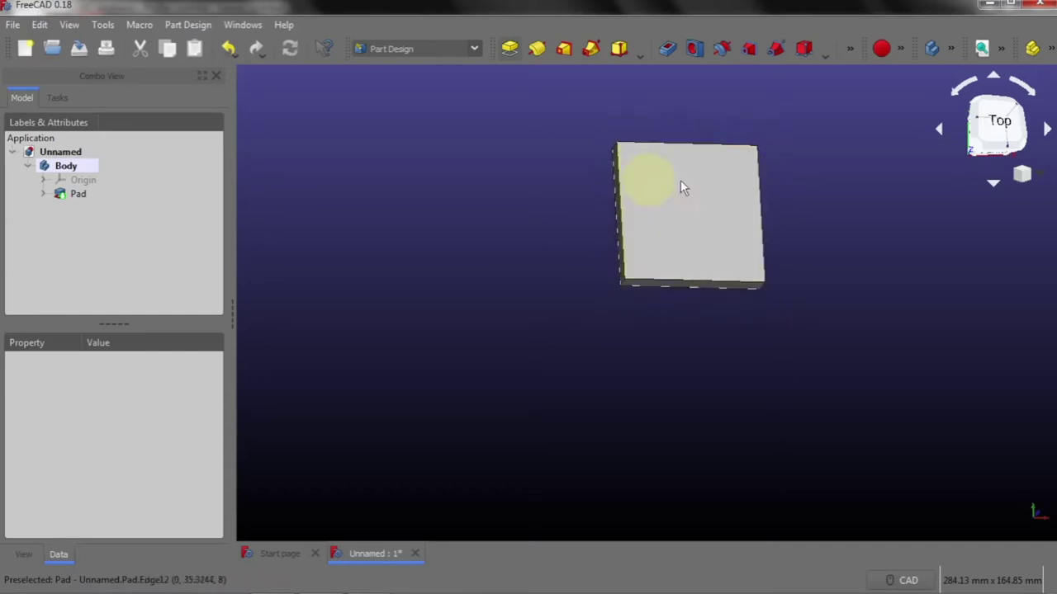
{"action": "scroll", "coordinate": [776, 273], "scroll_direction": "down", "scroll_amount": 1}
{"action": "scroll", "coordinate": [699, 345], "scroll_direction": "down", "scroll_amount": 1}
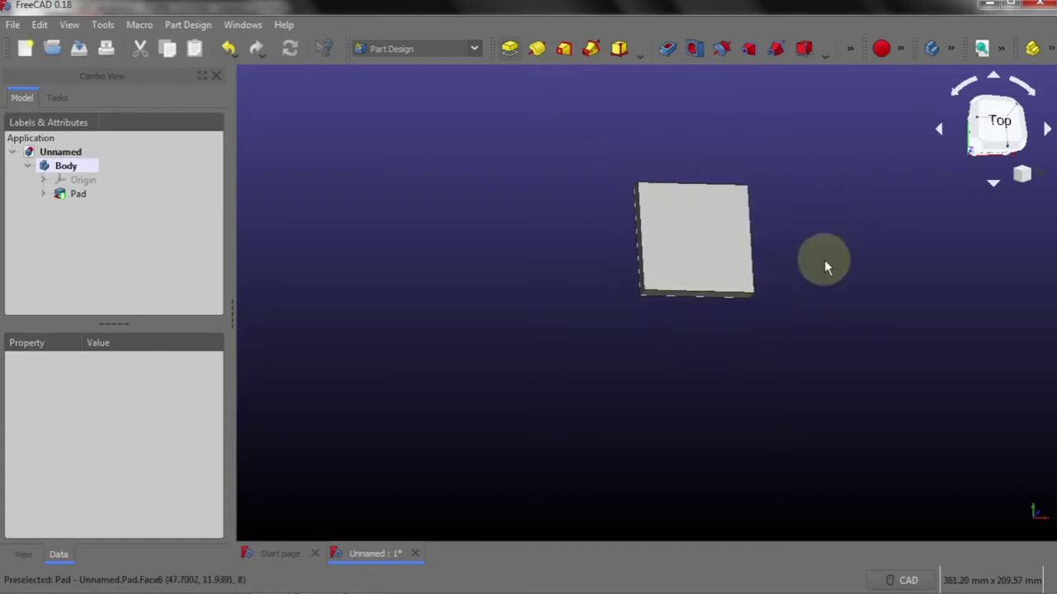
{"action": "middle_click_drag", "start_coordinate": [835, 307], "coordinate": [776, 335]}
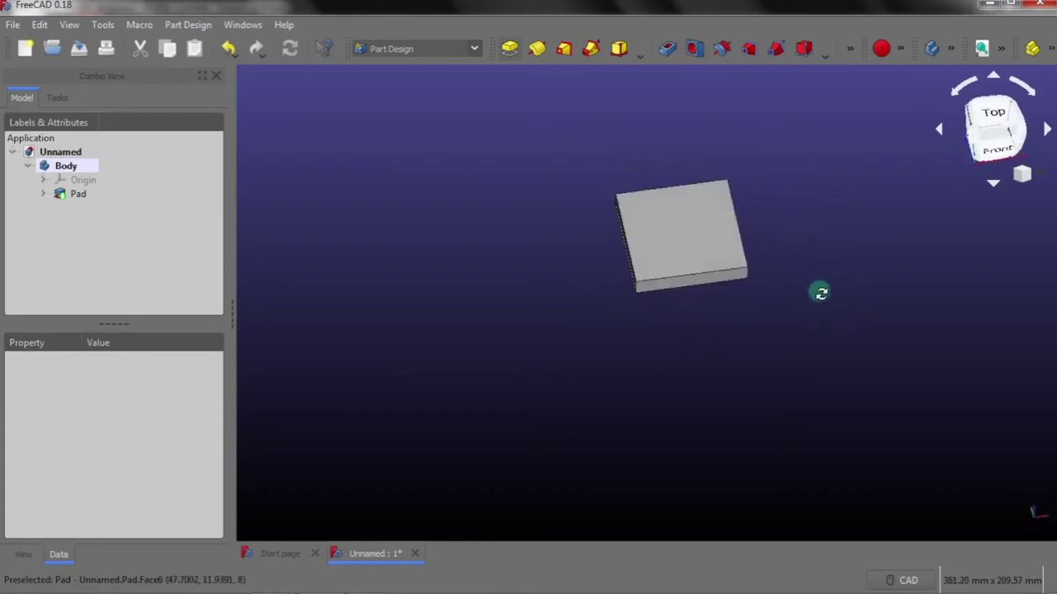
{"action": "mouse_move", "coordinate": [510, 302]}
{"action": "middle_mouse_down"}
{"action": "mouse_move", "coordinate": [582, 265]}
{"action": "mouse_move", "coordinate": [533, 283]}
{"action": "middle_mouse_up"}
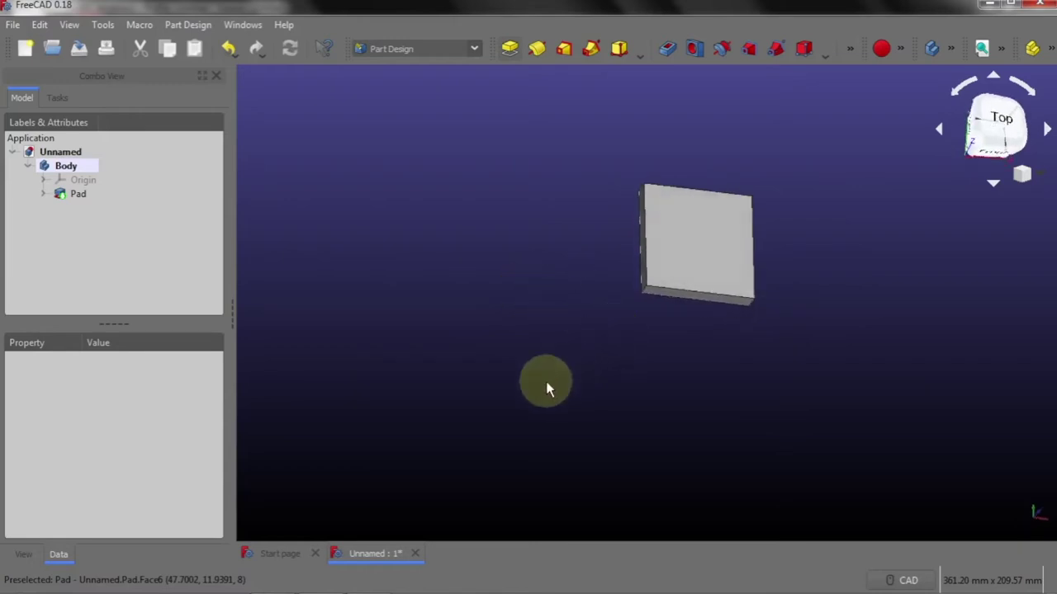
{"action": "scroll", "coordinate": [542, 382], "scroll_direction": "down", "scroll_amount": 2}
{"action": "scroll", "coordinate": [653, 310], "scroll_direction": "up", "scroll_amount": 4}
{"action": "scroll", "coordinate": [654, 312], "scroll_direction": "down", "scroll_amount": 1}
{"action": "middle_click_drag", "start_coordinate": [834, 350], "coordinate": [825, 327]}
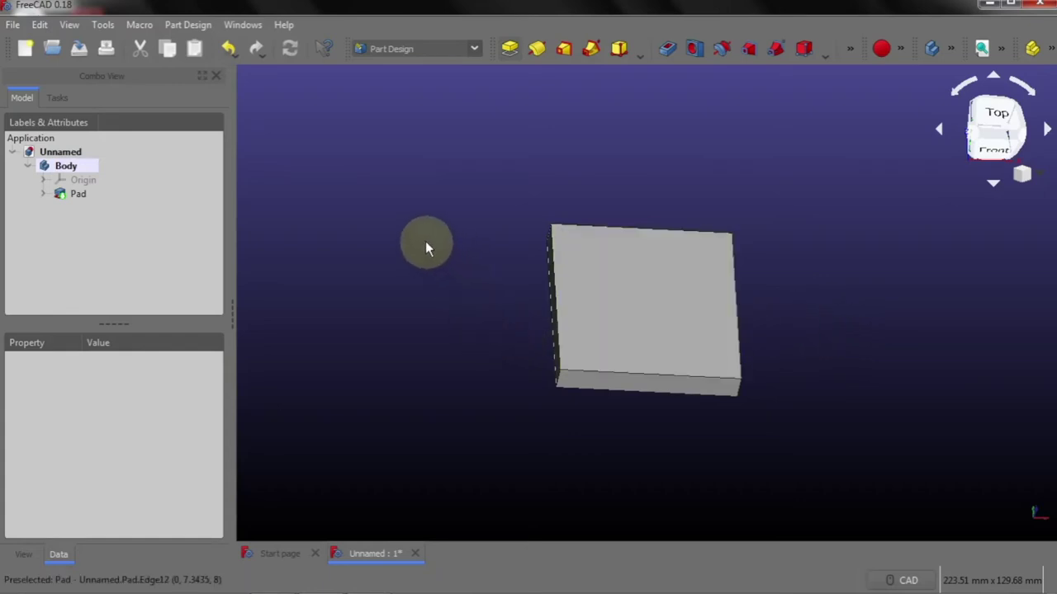
{"action": "left_click", "coordinate": [198, 27]}
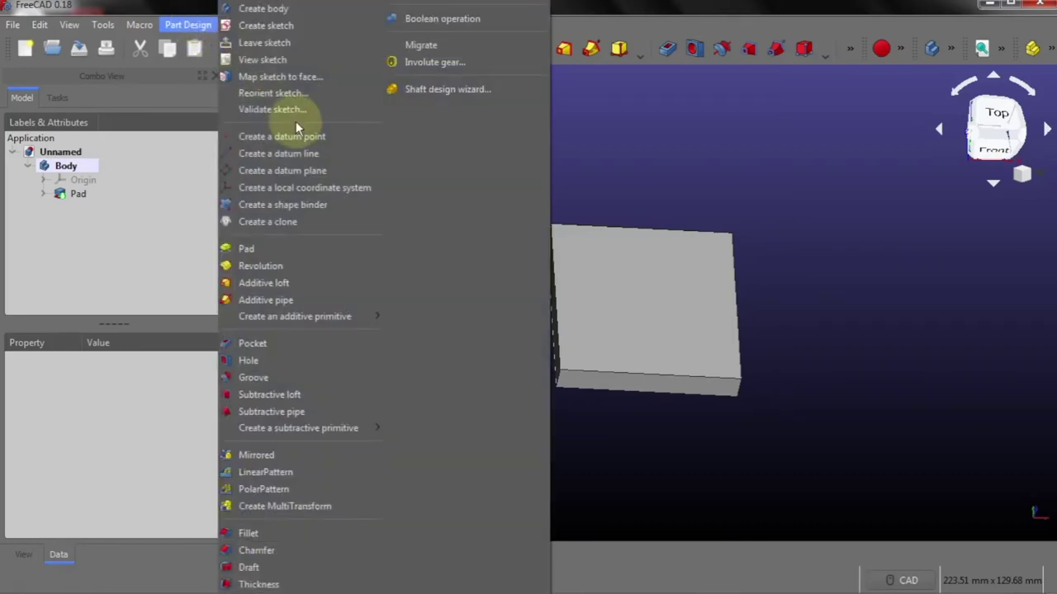
Dismiss the Wrong selection warning and select one vertical corner edge of the plate
{"action": "left_click", "coordinate": [300, 534]}
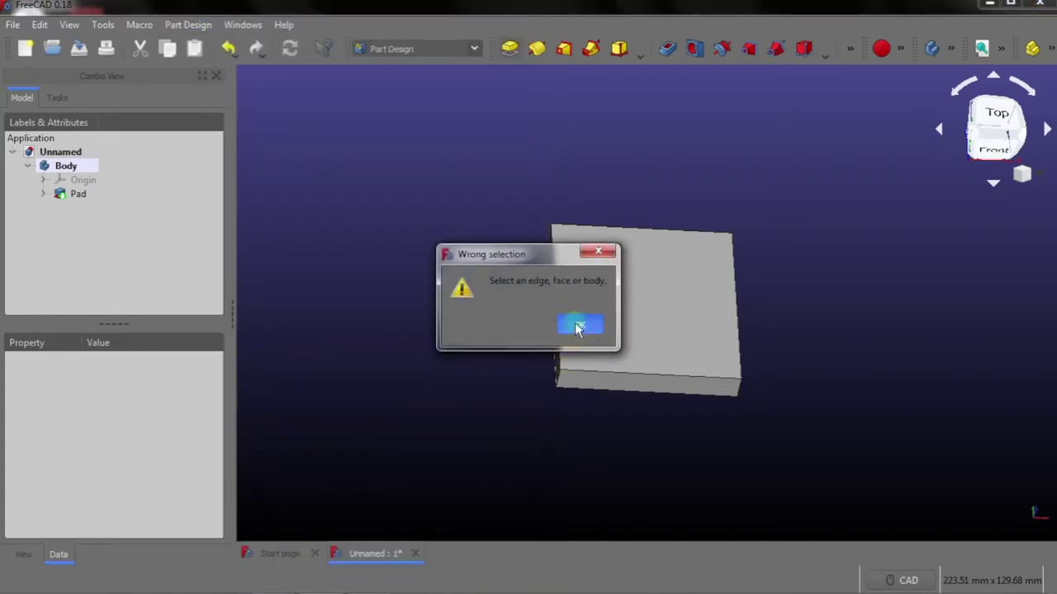
{"action": "left_click", "coordinate": [578, 326]}
{"action": "mouse_move", "coordinate": [597, 200]}
{"action": "middle_mouse_down"}
{"action": "mouse_move", "coordinate": [495, 293]}
{"action": "mouse_move", "coordinate": [528, 278]}
{"action": "mouse_move", "coordinate": [522, 299]}
{"action": "middle_mouse_up"}
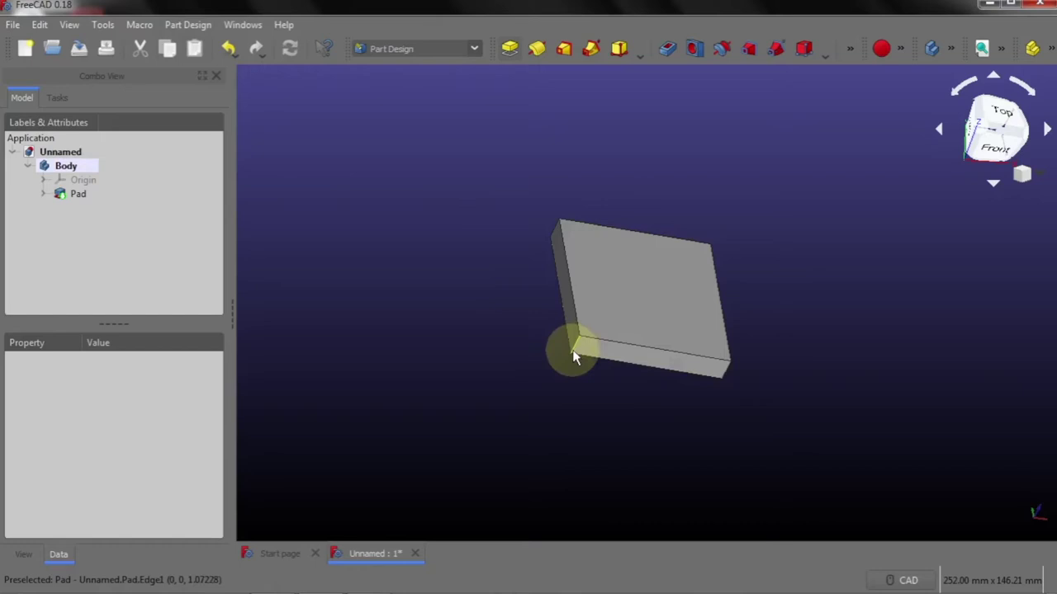
{"action": "scroll", "coordinate": [577, 341], "scroll_direction": "up", "scroll_amount": 2}
{"action": "scroll", "coordinate": [577, 341], "scroll_direction": "up", "scroll_amount": 3}
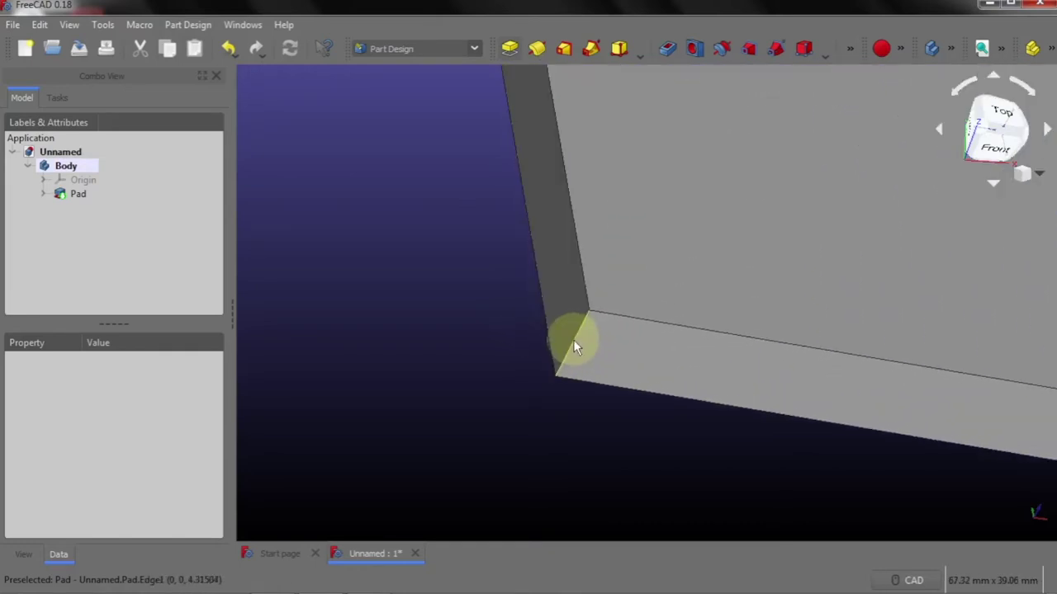
{"action": "left_click", "coordinate": [573, 339]}
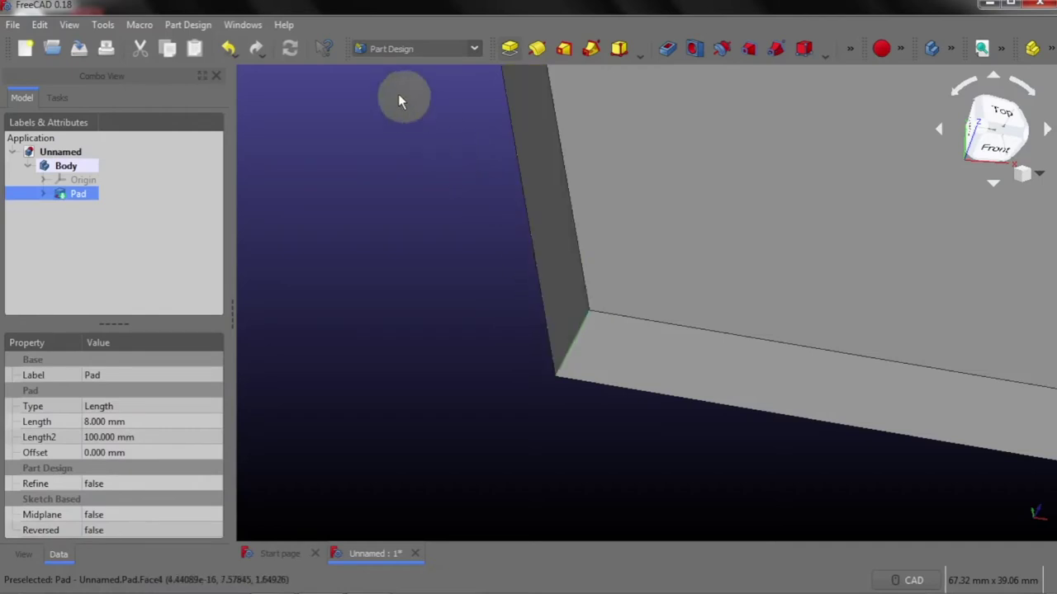
{"action": "left_click", "coordinate": [190, 24]}
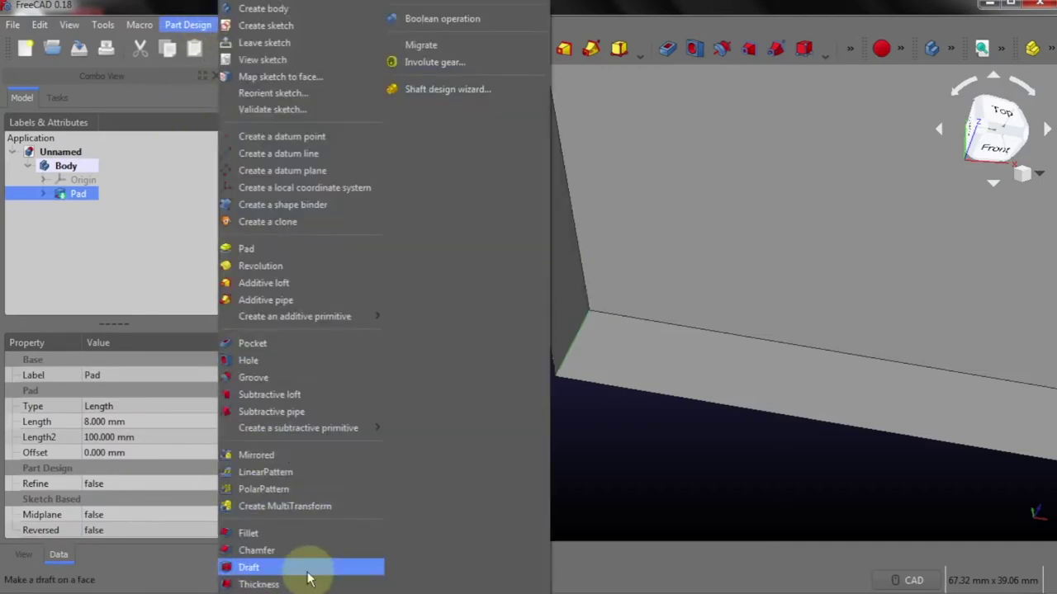
Fillet the selected corner edge with an 8 mm radius
{"action": "left_click", "coordinate": [266, 535]}
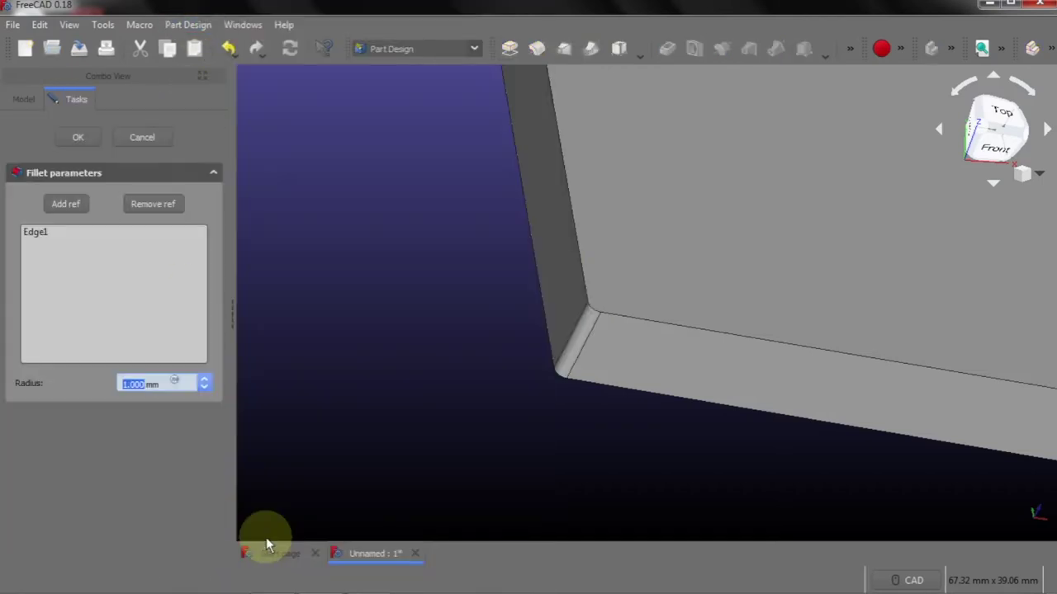
{"action": "left_click", "coordinate": [204, 383]}
{"action": "left_click", "coordinate": [204, 383]}
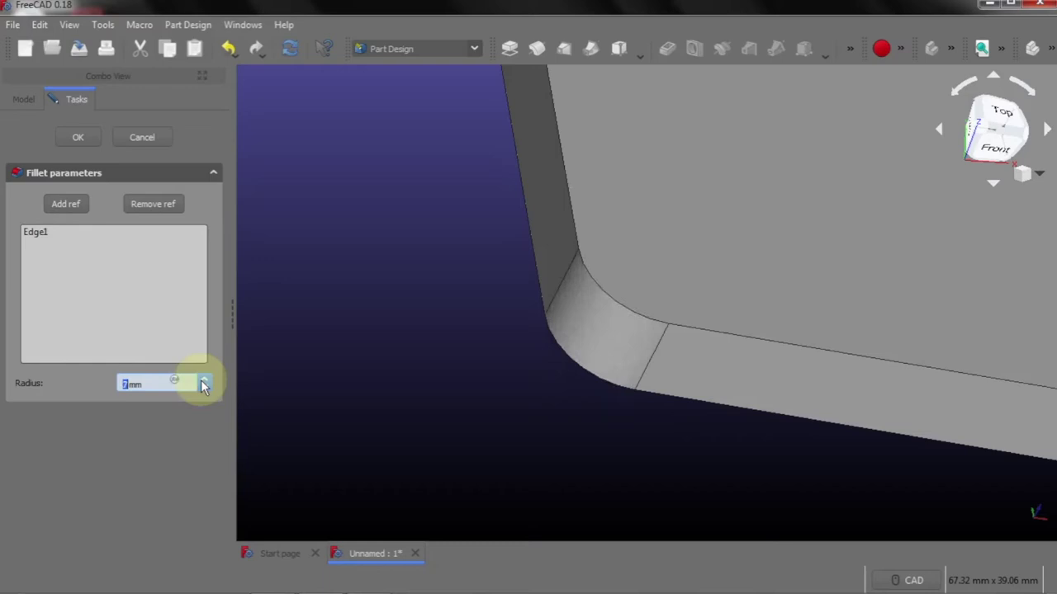
{"action": "left_click", "coordinate": [204, 383]}
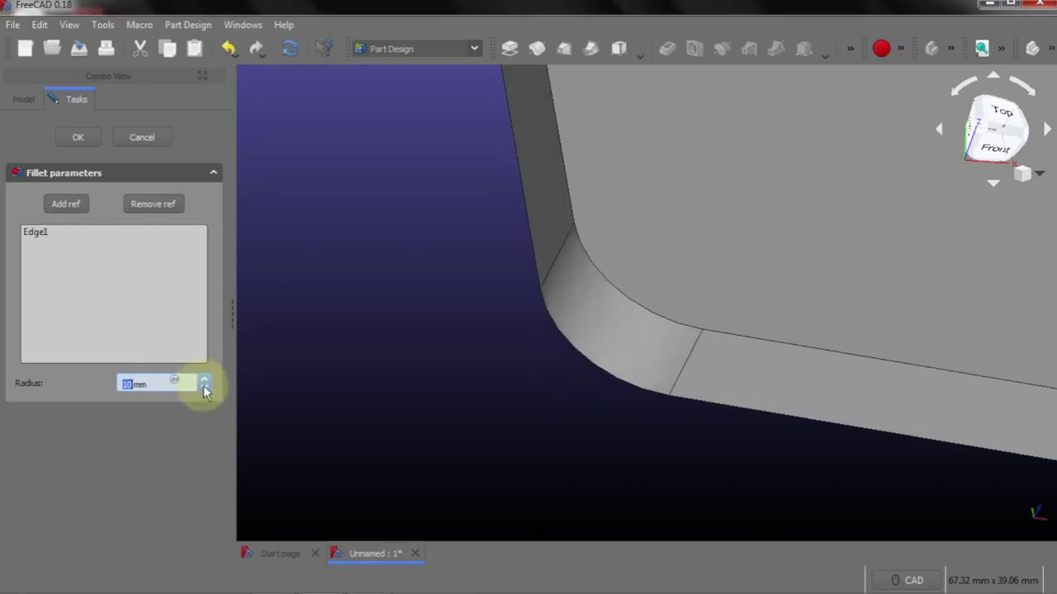
{"action": "left_click", "coordinate": [204, 388]}
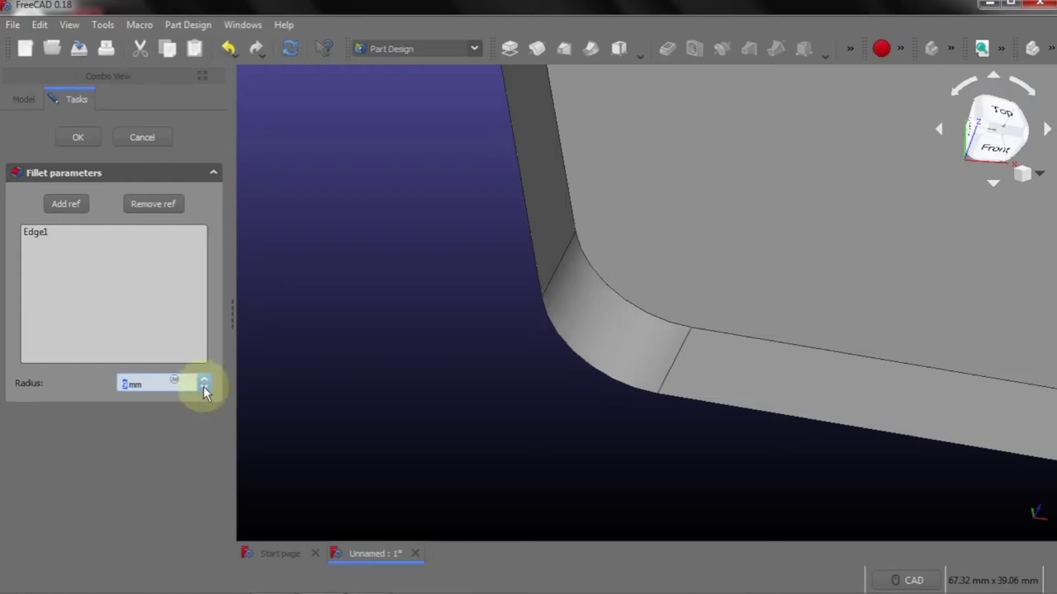
{"action": "left_click", "coordinate": [204, 388]}
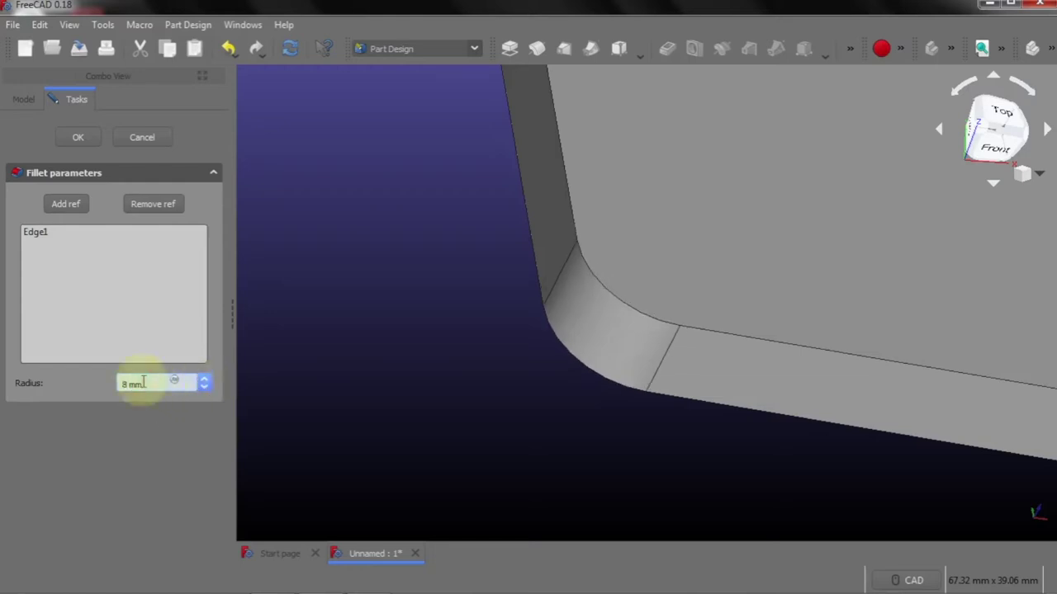
{"action": "scroll", "coordinate": [462, 421], "scroll_direction": "down", "scroll_amount": 5}
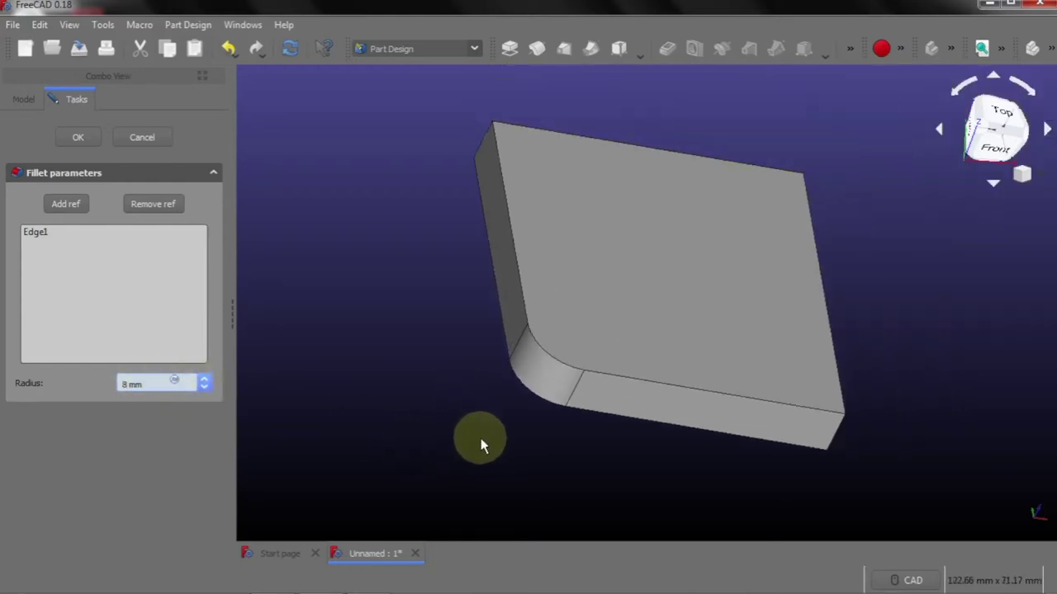
Add another vertical corner edge to the 8 mm fillet
{"action": "scroll", "coordinate": [480, 128], "scroll_direction": "up", "scroll_amount": 3}
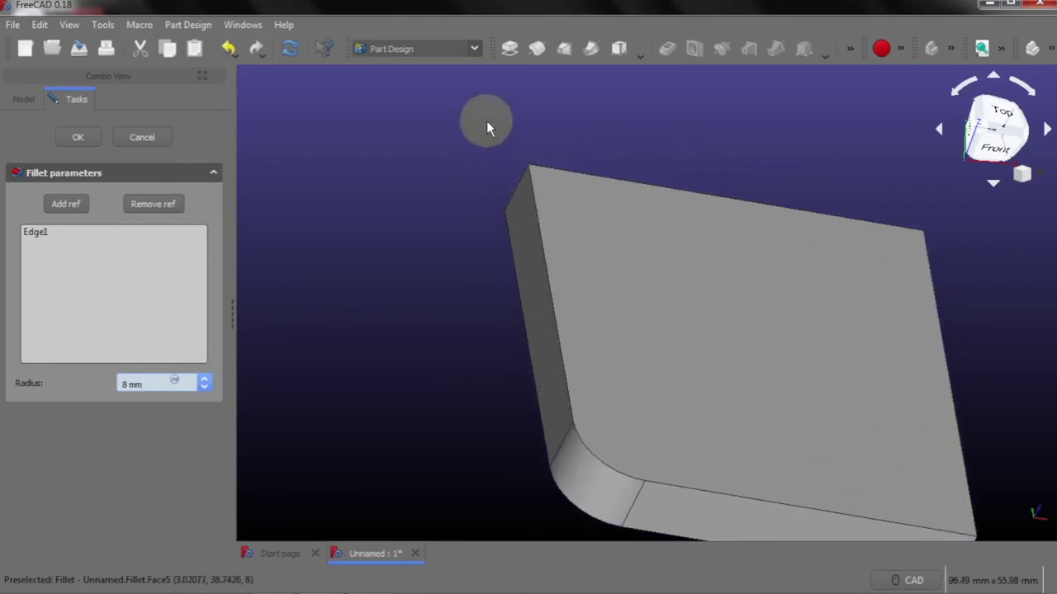
{"action": "scroll", "coordinate": [486, 121], "scroll_direction": "up", "scroll_amount": 2}
{"action": "scroll", "coordinate": [498, 158], "scroll_direction": "up", "scroll_amount": 1}
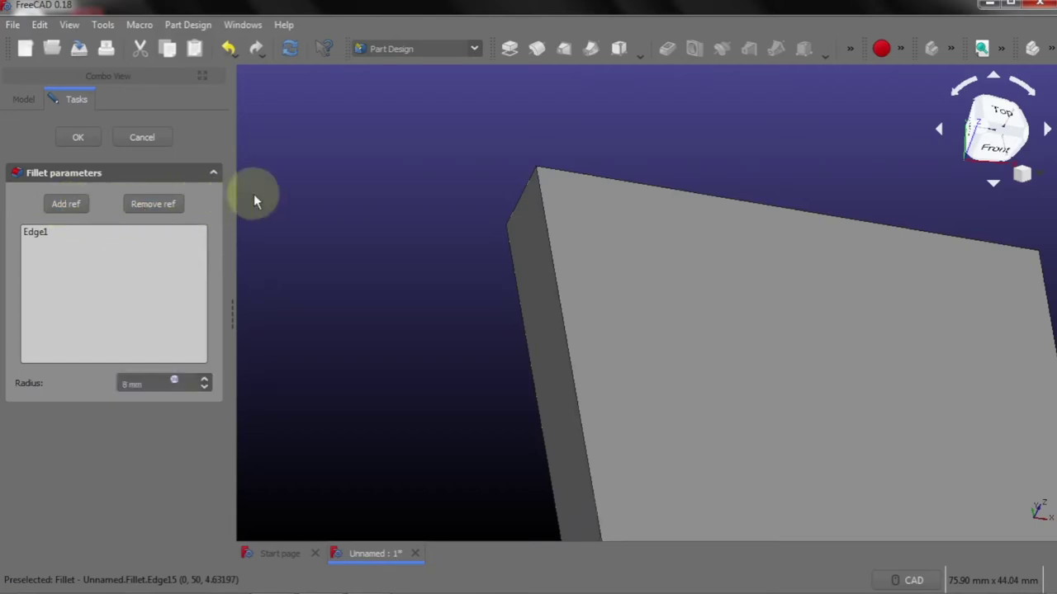
{"action": "left_click", "coordinate": [521, 193]}
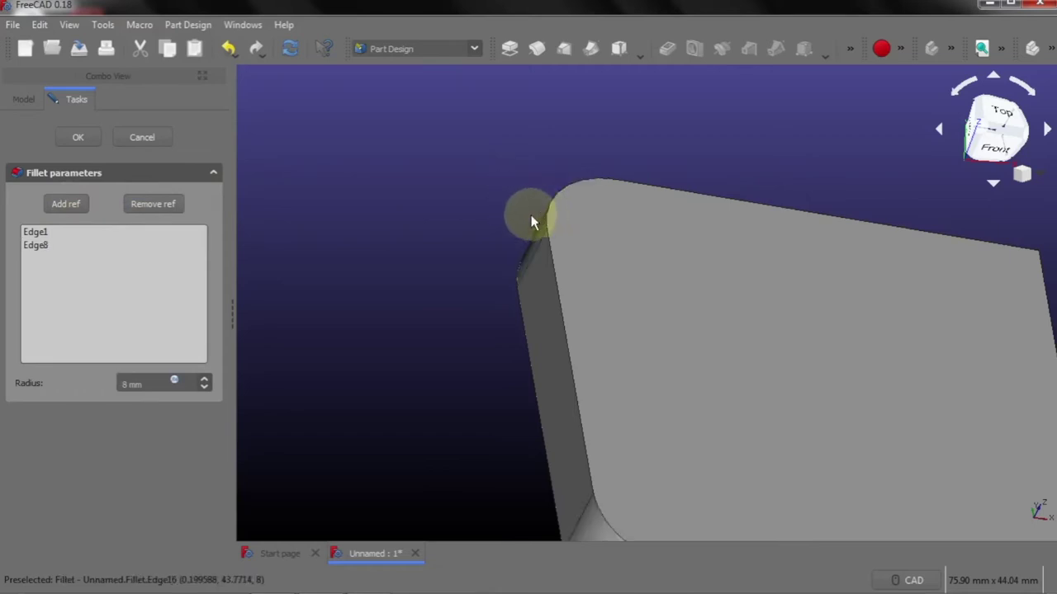
{"action": "scroll", "coordinate": [512, 222], "scroll_direction": "down", "scroll_amount": 1}
{"action": "scroll", "coordinate": [463, 210], "scroll_direction": "down", "scroll_amount": 1}
{"action": "scroll", "coordinate": [479, 223], "scroll_direction": "down", "scroll_amount": 3}
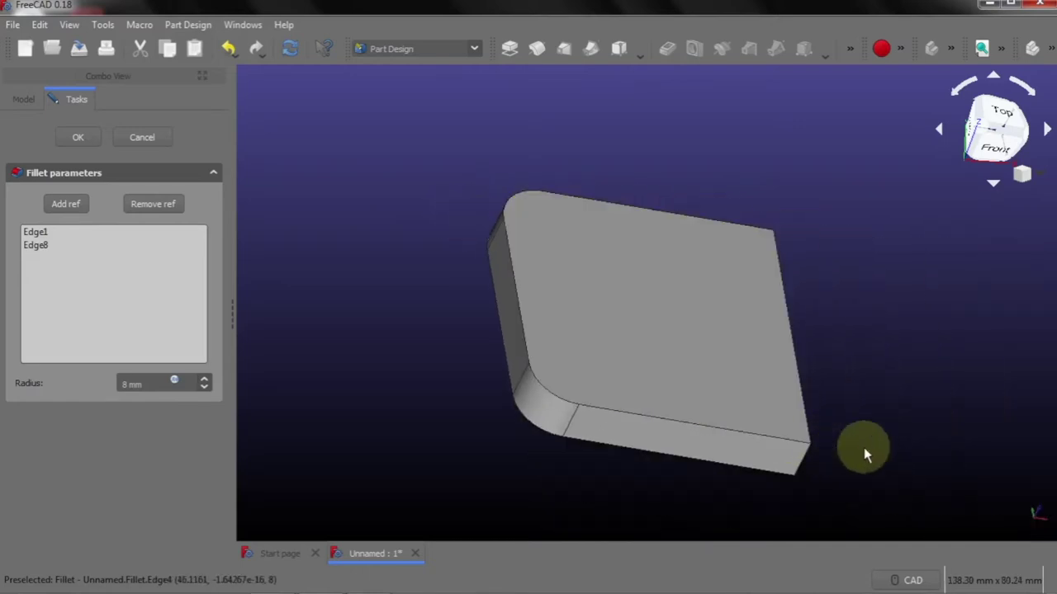
{"action": "scroll", "coordinate": [838, 512], "scroll_direction": "up", "scroll_amount": 3}
{"action": "left_click", "coordinate": [46, 206]}
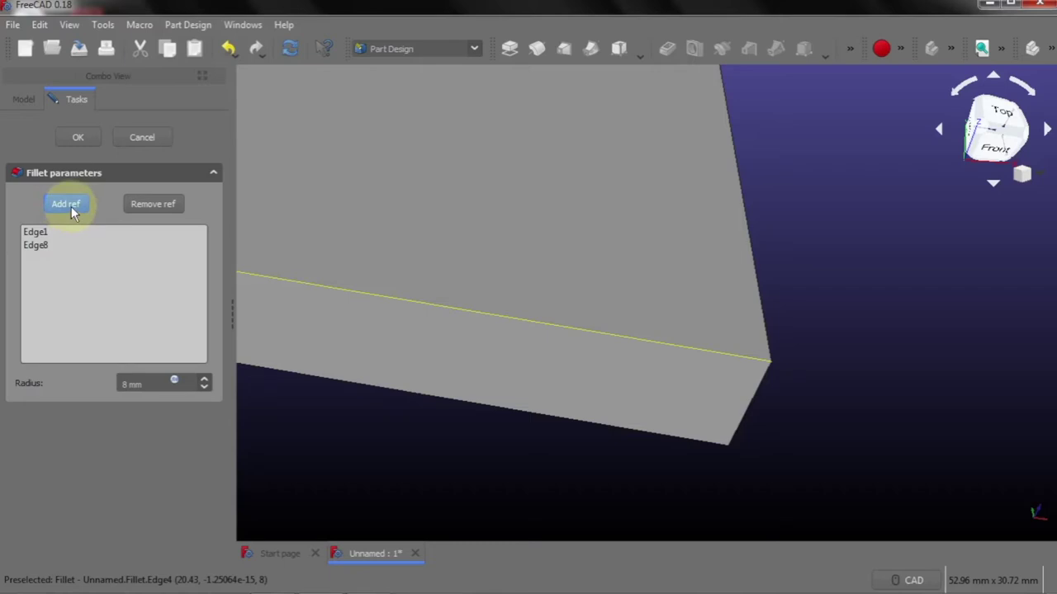
{"action": "left_click", "coordinate": [73, 209]}
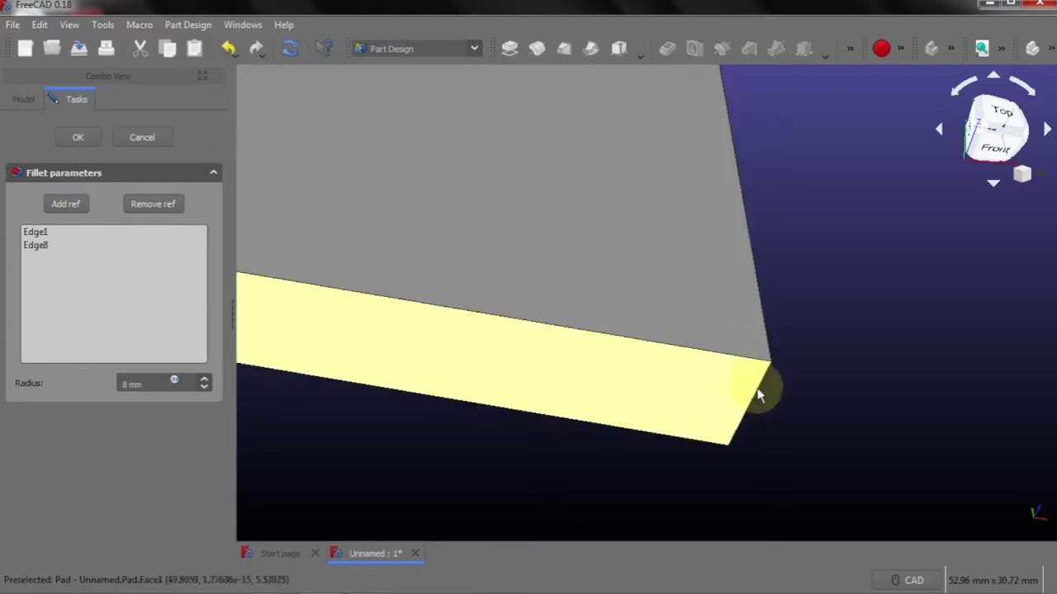
{"action": "left_click", "coordinate": [760, 397]}
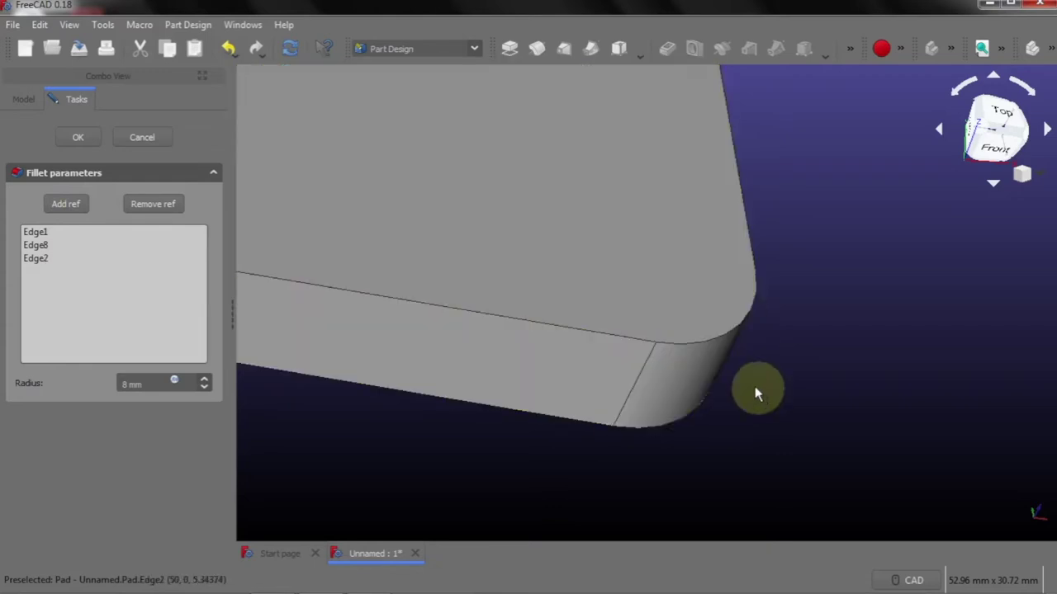
Add the last sharp corner edge, switch to Top view, and confirm the 8 mm fillet
{"action": "middle_click_drag", "start_coordinate": [766, 401], "coordinate": [604, 487]}
{"action": "scroll", "coordinate": [604, 487], "scroll_direction": "down", "scroll_amount": 5}
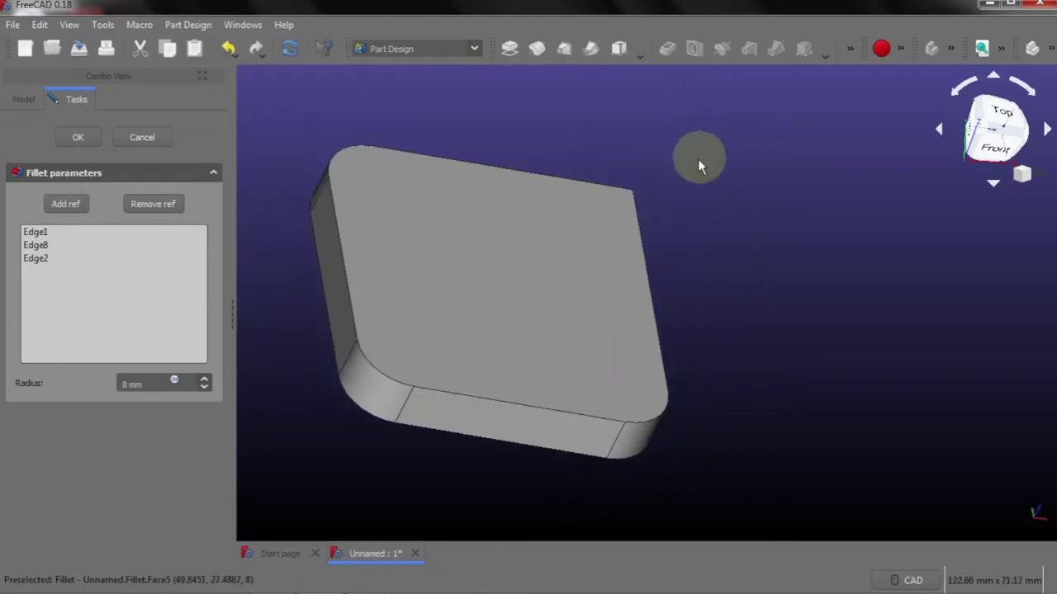
{"action": "middle_click_drag", "start_coordinate": [736, 171], "coordinate": [644, 230]}
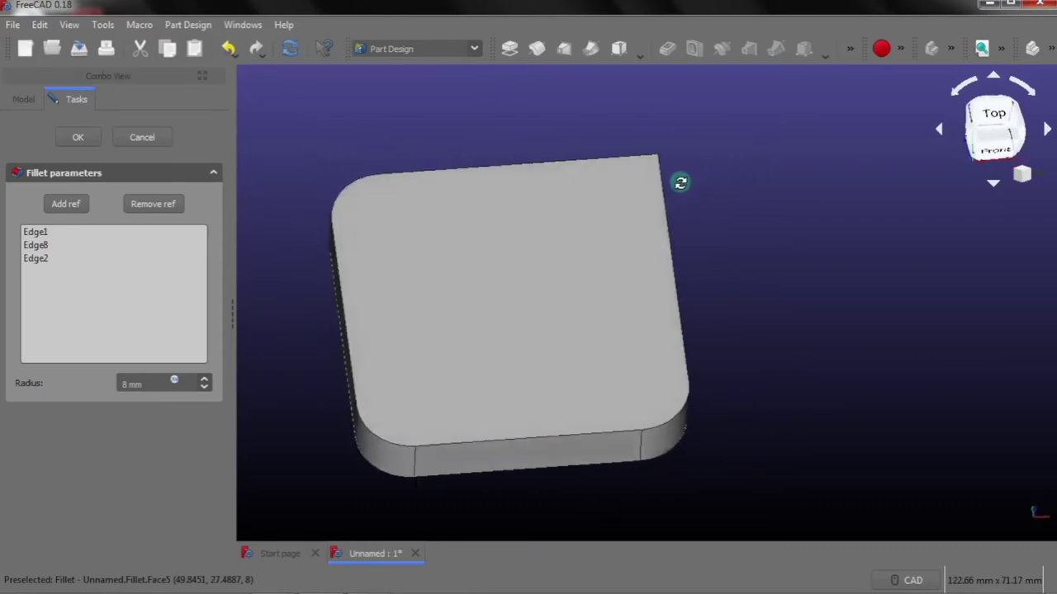
{"action": "middle_click_drag", "start_coordinate": [611, 323], "coordinate": [684, 97]}
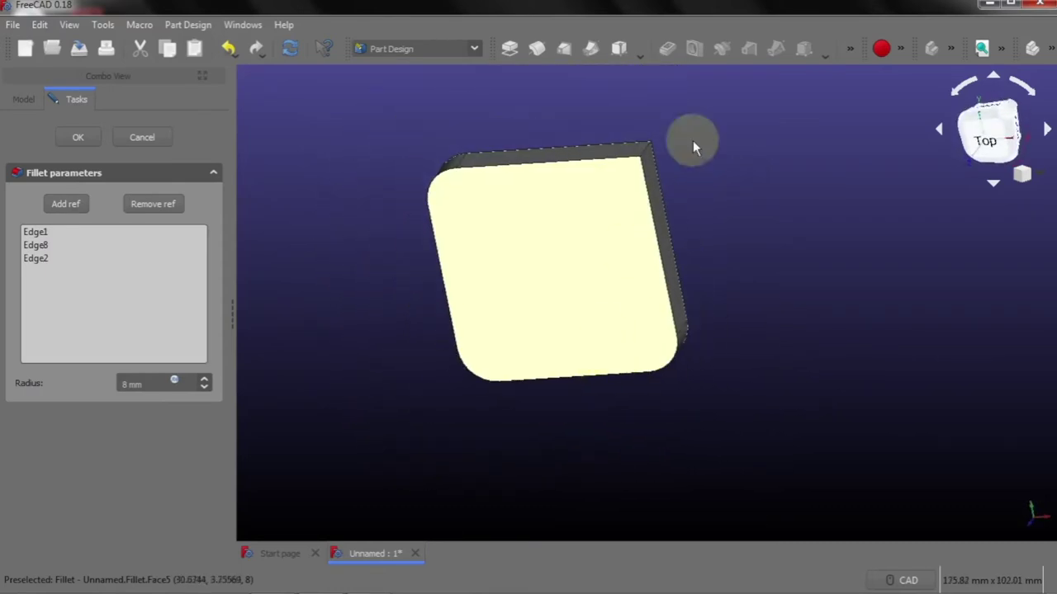
{"action": "scroll", "coordinate": [683, 98], "scroll_direction": "up", "scroll_amount": 3}
{"action": "left_click", "coordinate": [66, 206]}
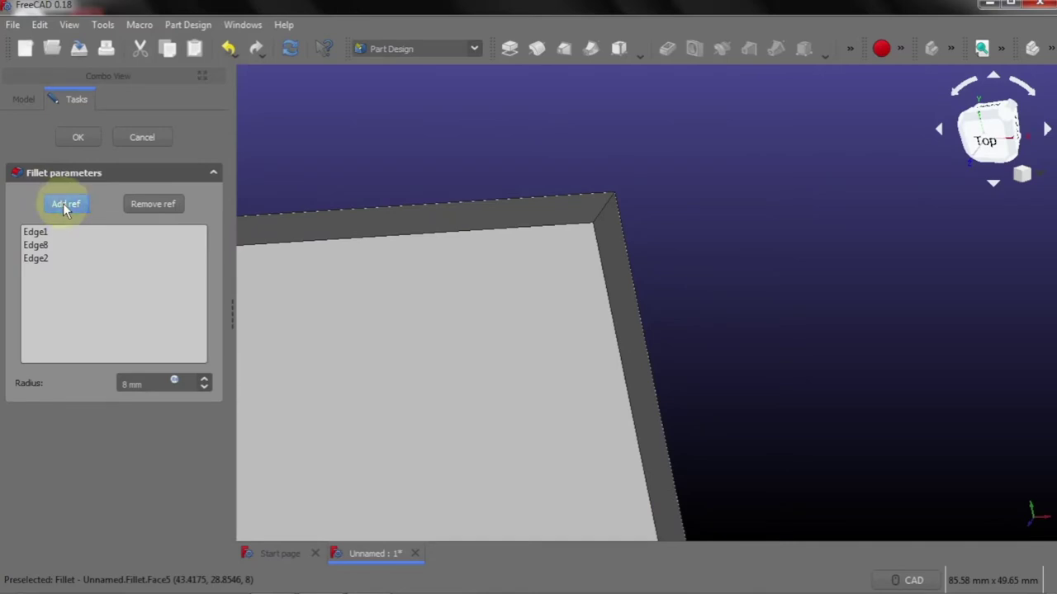
{"action": "left_click", "coordinate": [603, 216]}
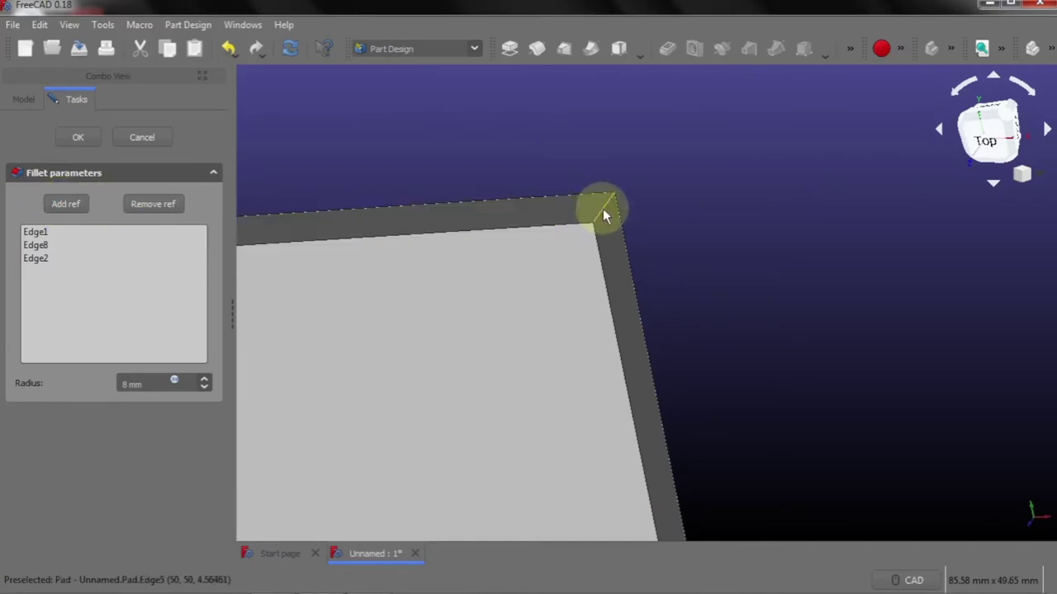
{"action": "scroll", "coordinate": [750, 169], "scroll_direction": "down", "scroll_amount": 2}
{"action": "scroll", "coordinate": [758, 172], "scroll_direction": "down", "scroll_amount": 1}
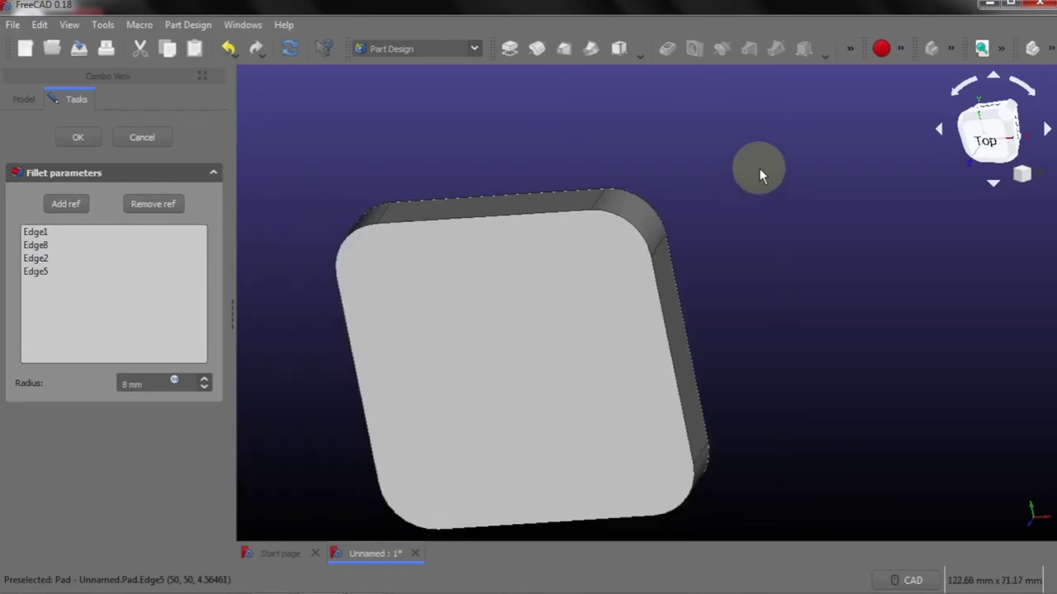
{"action": "left_click", "coordinate": [994, 149]}
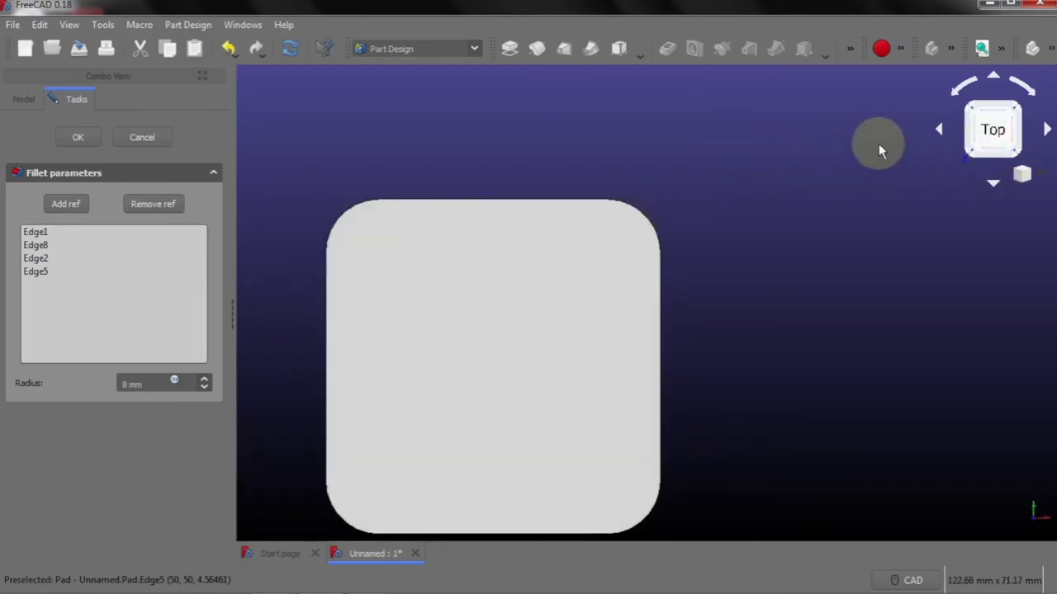
{"action": "scroll", "coordinate": [876, 146], "scroll_direction": "down", "scroll_amount": 2}
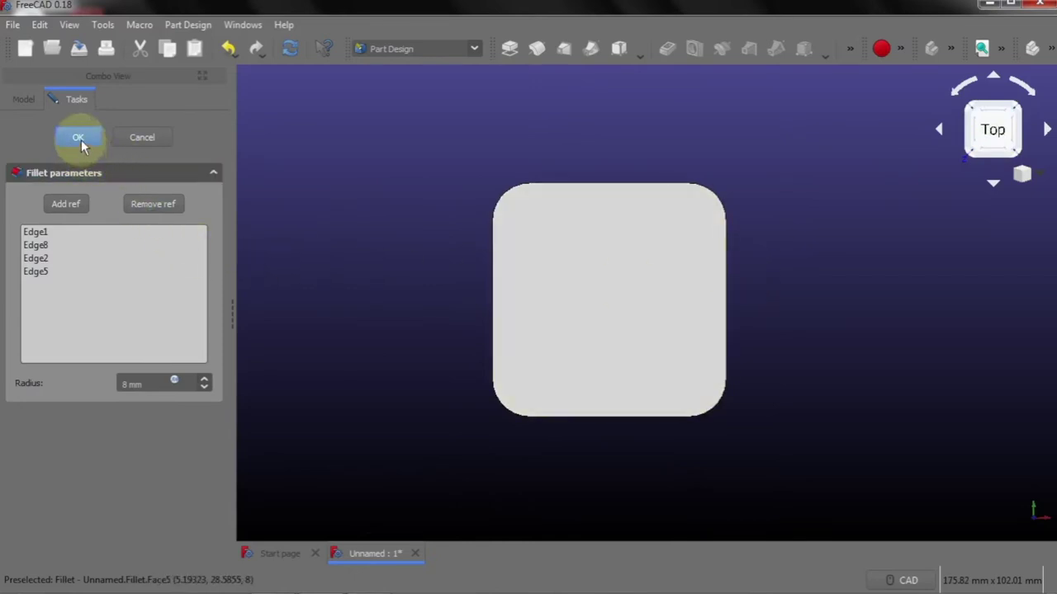
{"action": "left_click", "coordinate": [77, 137]}
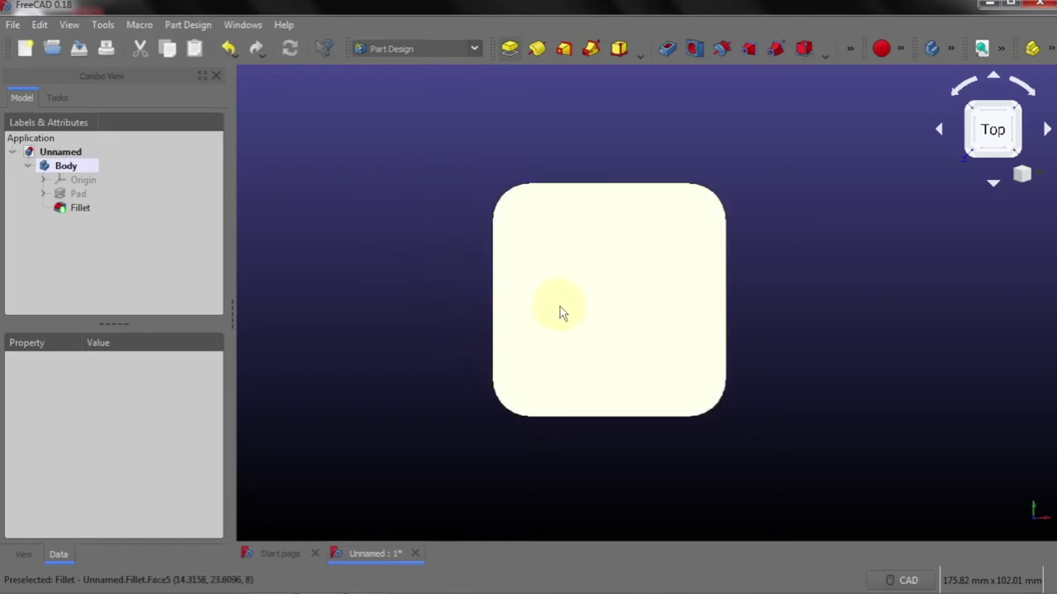
With the Fillet feature selected, start a new sketch on the body
{"action": "left_click", "coordinate": [559, 309]}
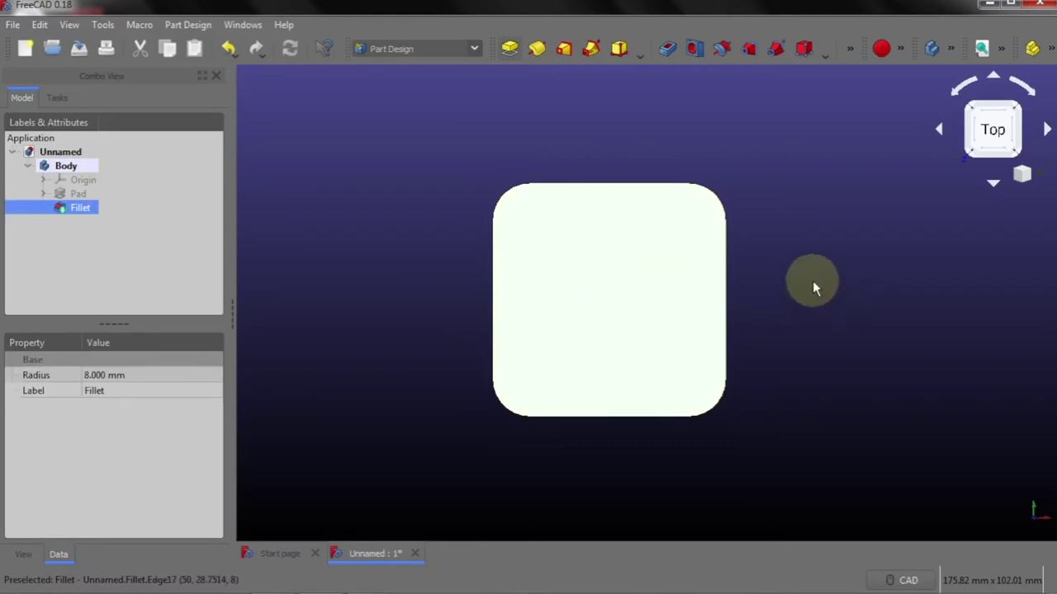
{"action": "left_click", "coordinate": [191, 23]}
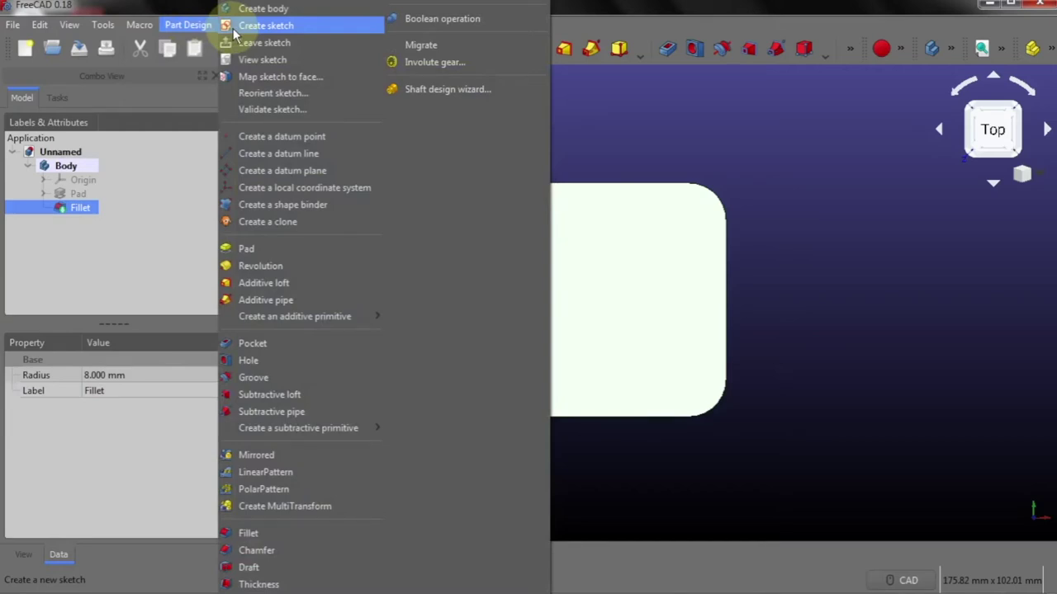
{"action": "left_click", "coordinate": [236, 27]}
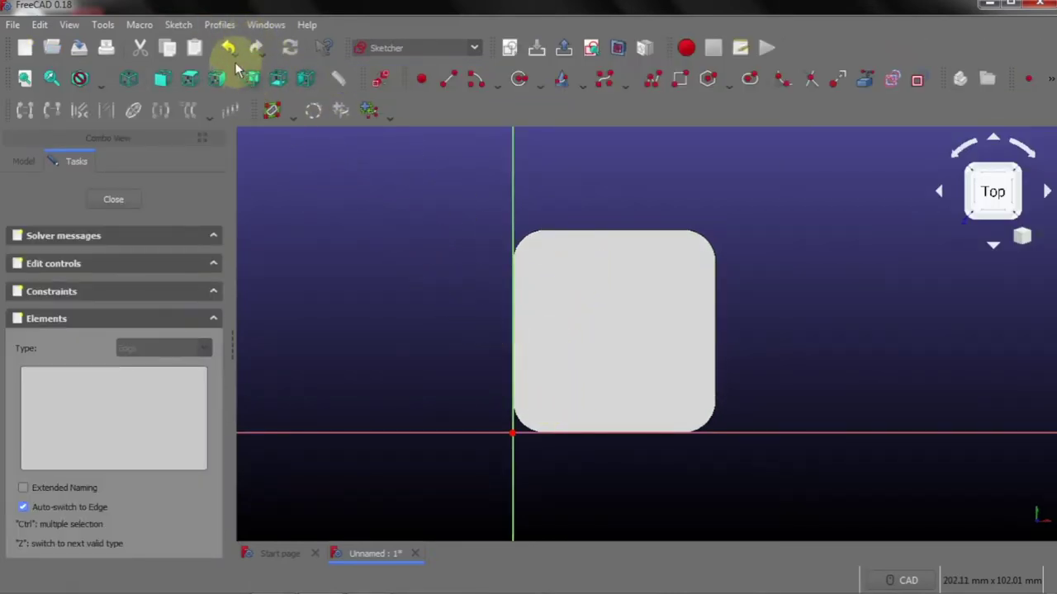
Begin a square in Sketch001, cancel it, then close and delete the empty sketch
{"action": "left_click", "coordinate": [179, 25]}
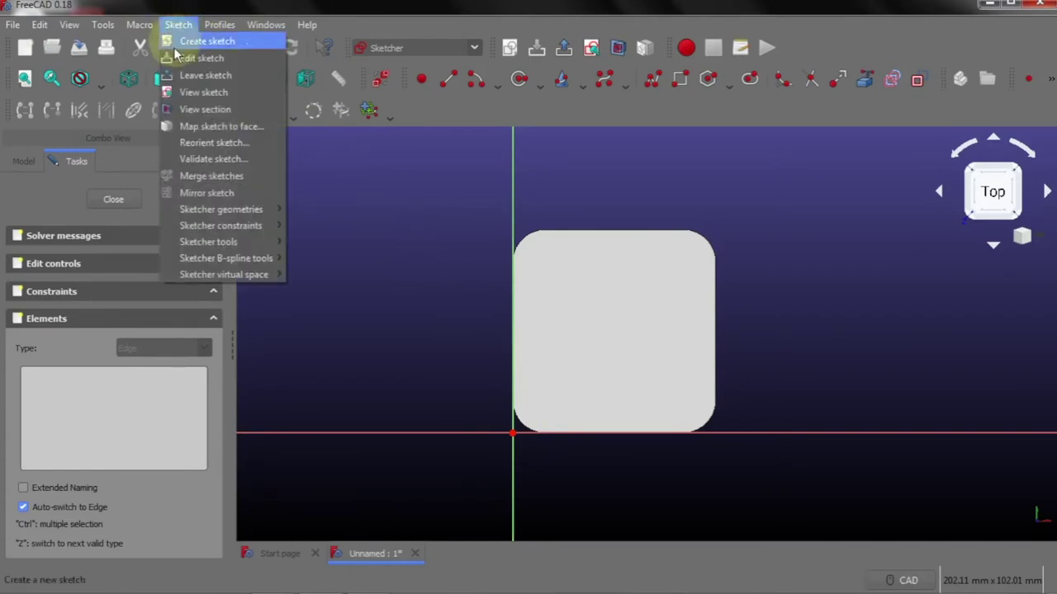
{"action": "mouse_move", "coordinate": [222, 209]}
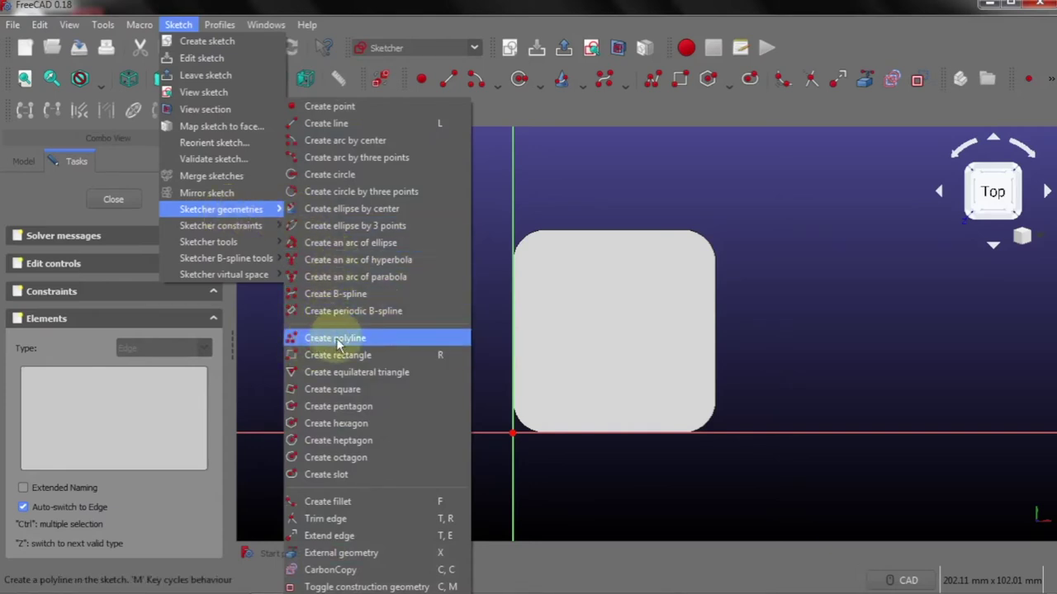
{"action": "left_click", "coordinate": [342, 391]}
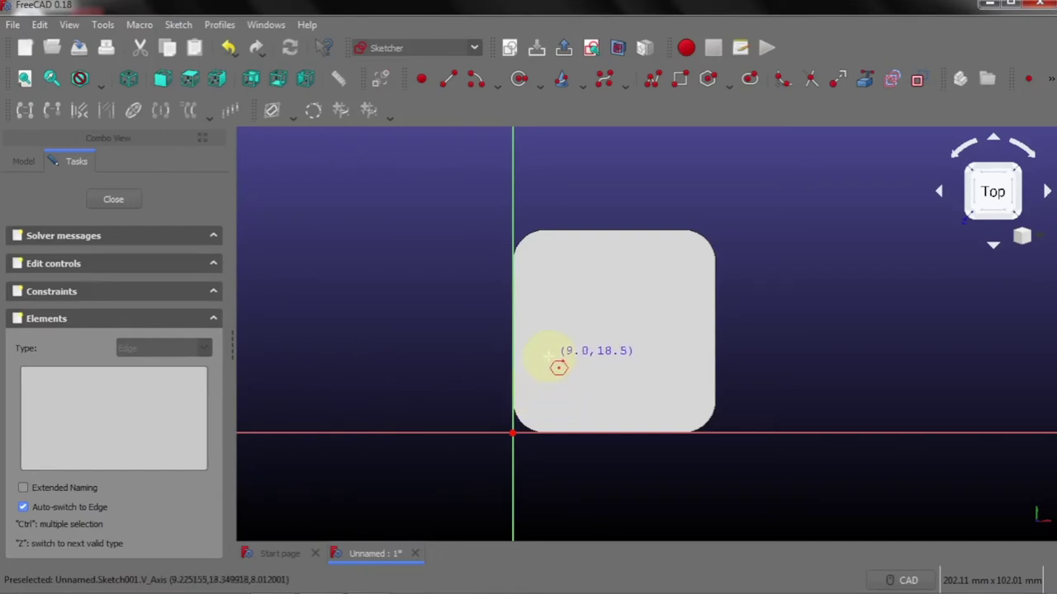
{"action": "left_click", "coordinate": [548, 356]}
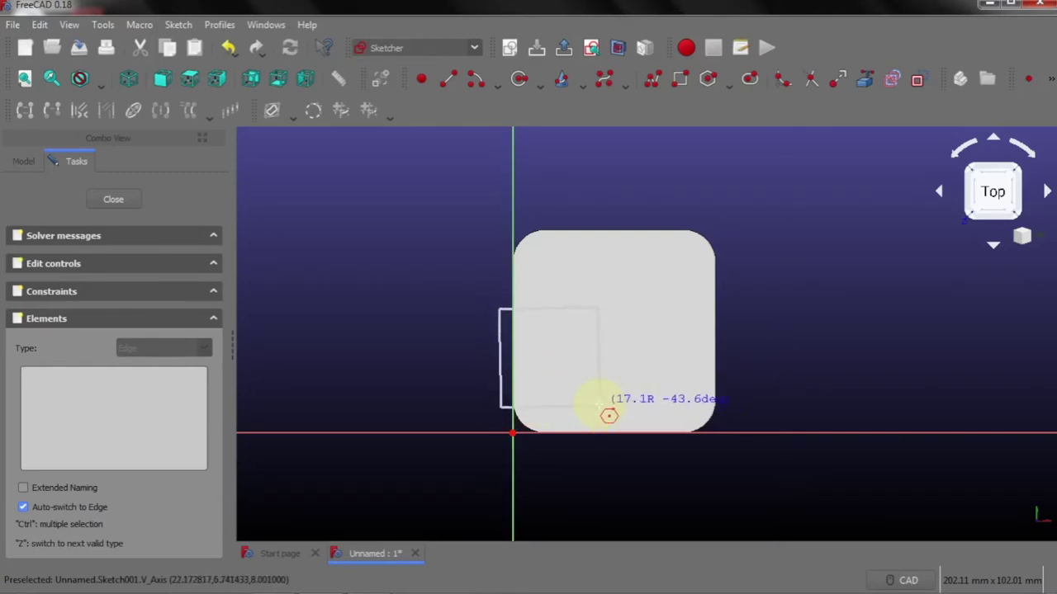
{"action": "key", "text": "Escape"}
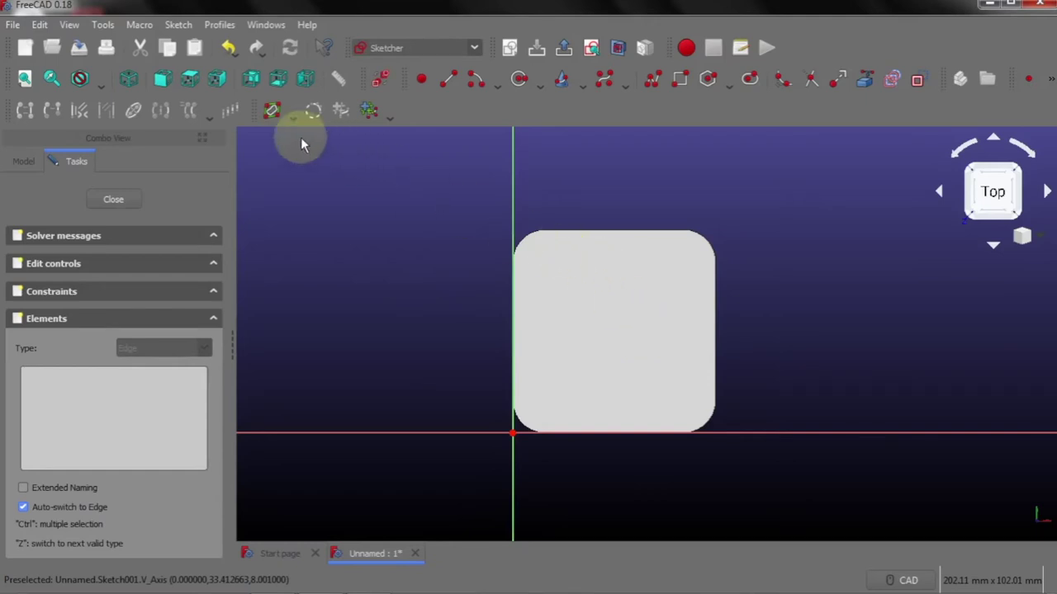
{"action": "left_click", "coordinate": [121, 202]}
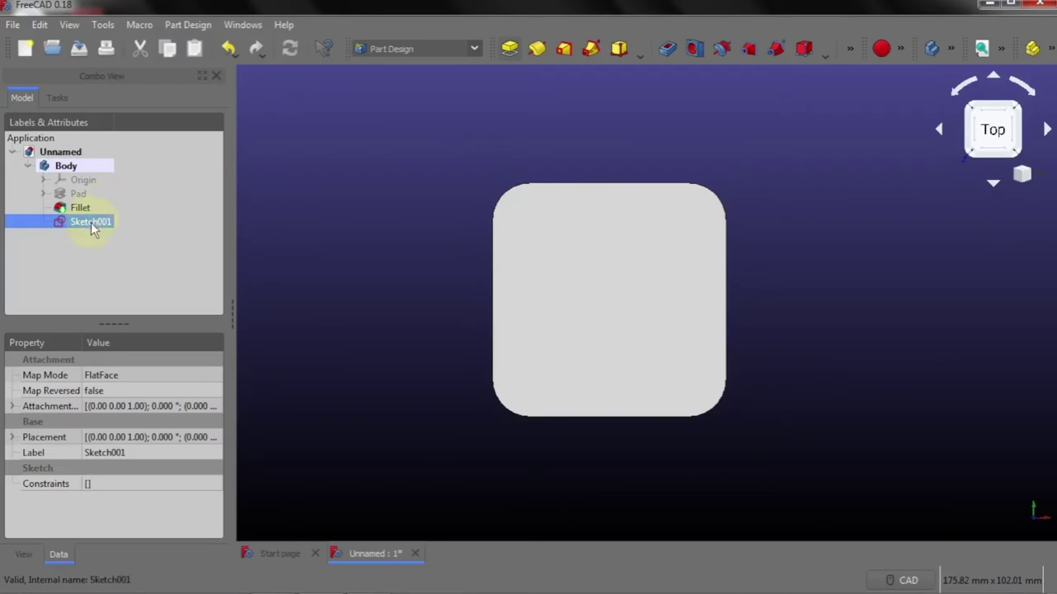
{"action": "key", "text": "Delete"}
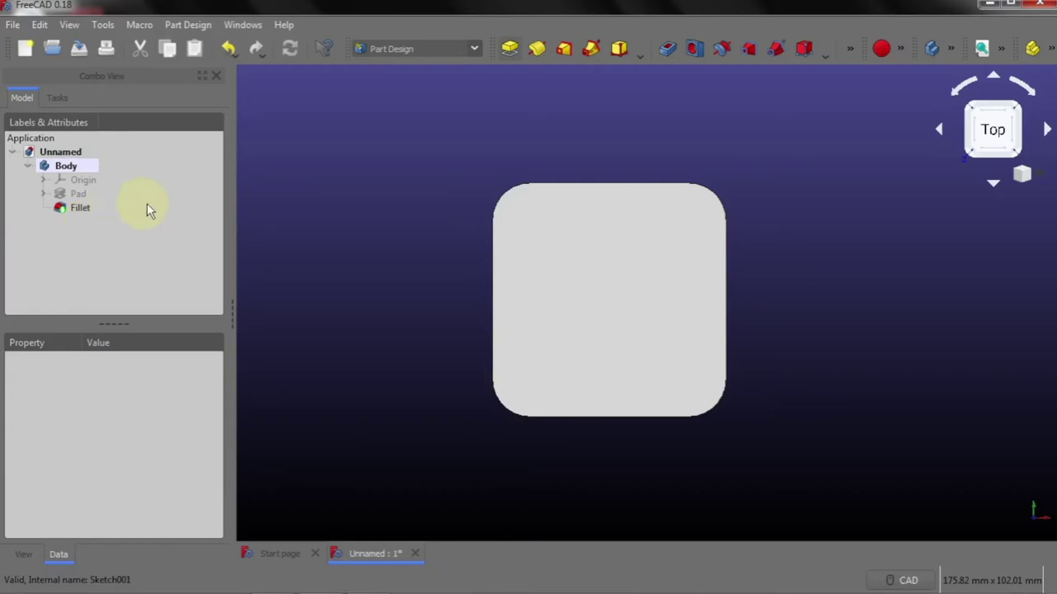
Reselect the filleted plate and bring up the Part Design commands again
{"action": "left_click", "coordinate": [578, 280]}
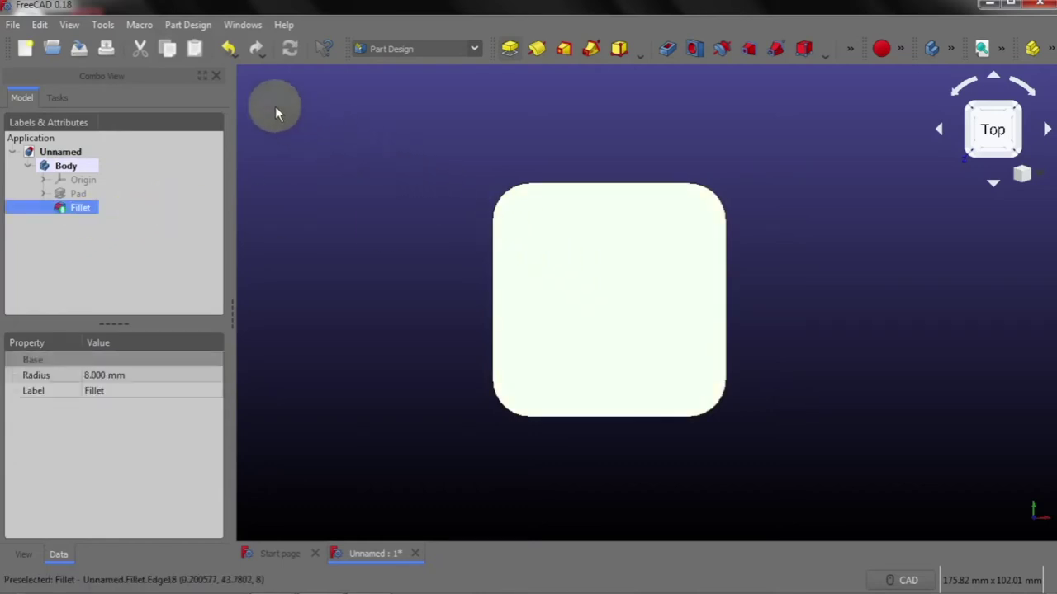
{"action": "left_click", "coordinate": [192, 24]}
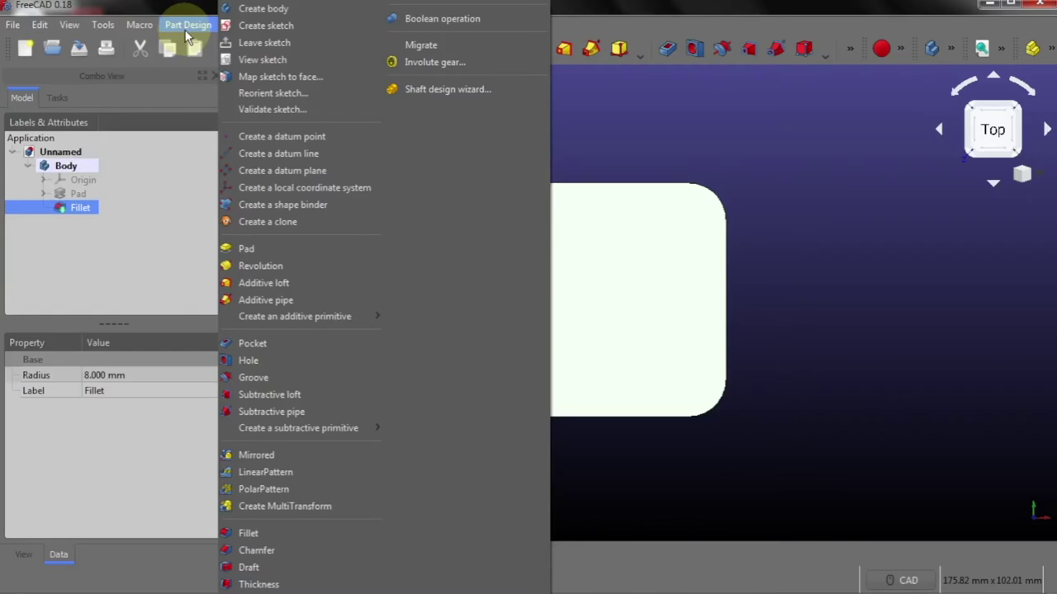
{"action": "left_click", "coordinate": [651, 160]}
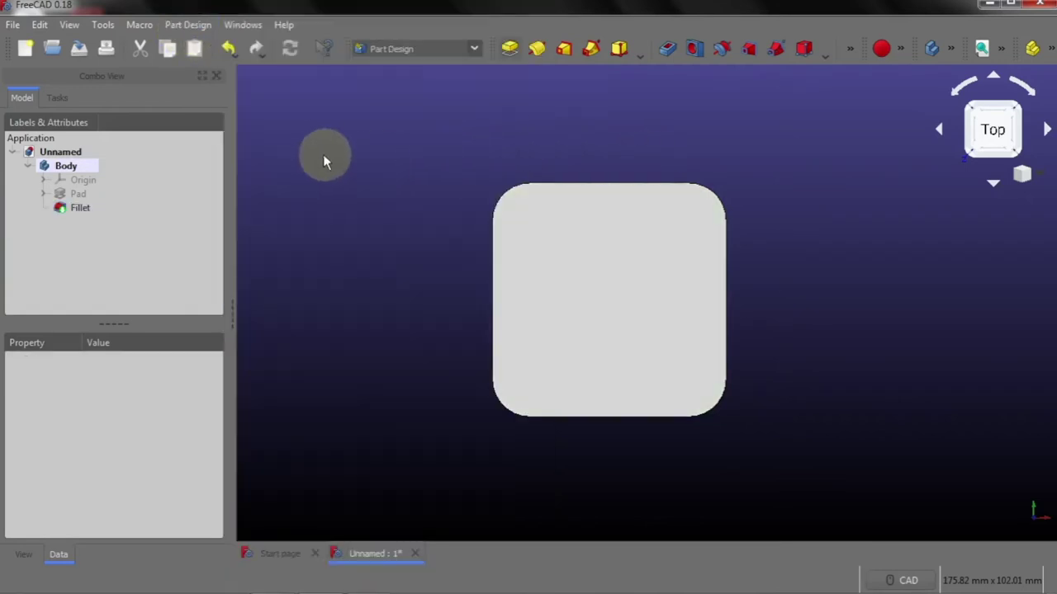
{"action": "left_click", "coordinate": [536, 244]}
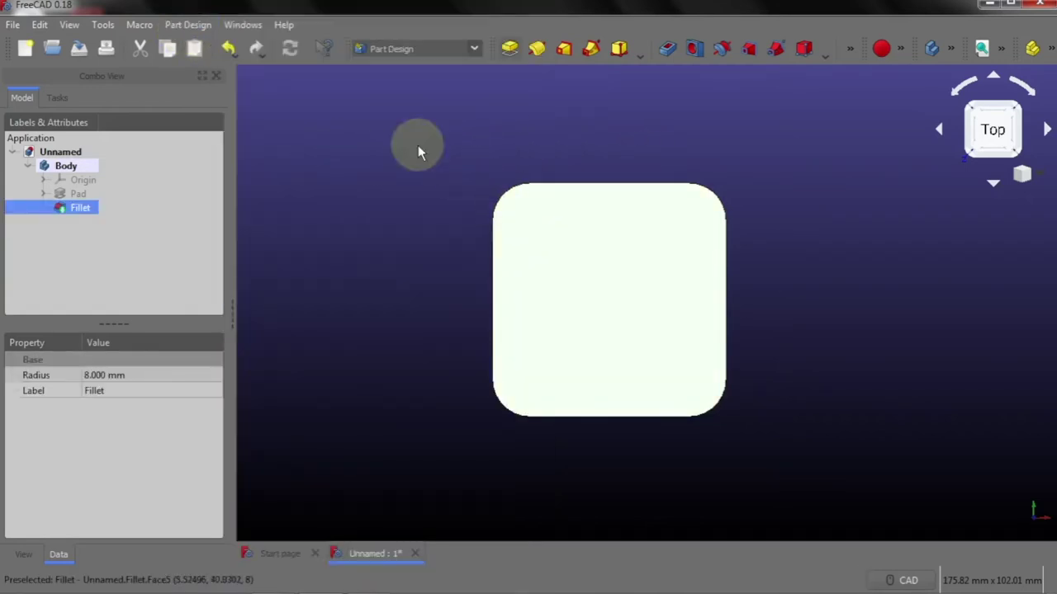
{"action": "left_click", "coordinate": [183, 27]}
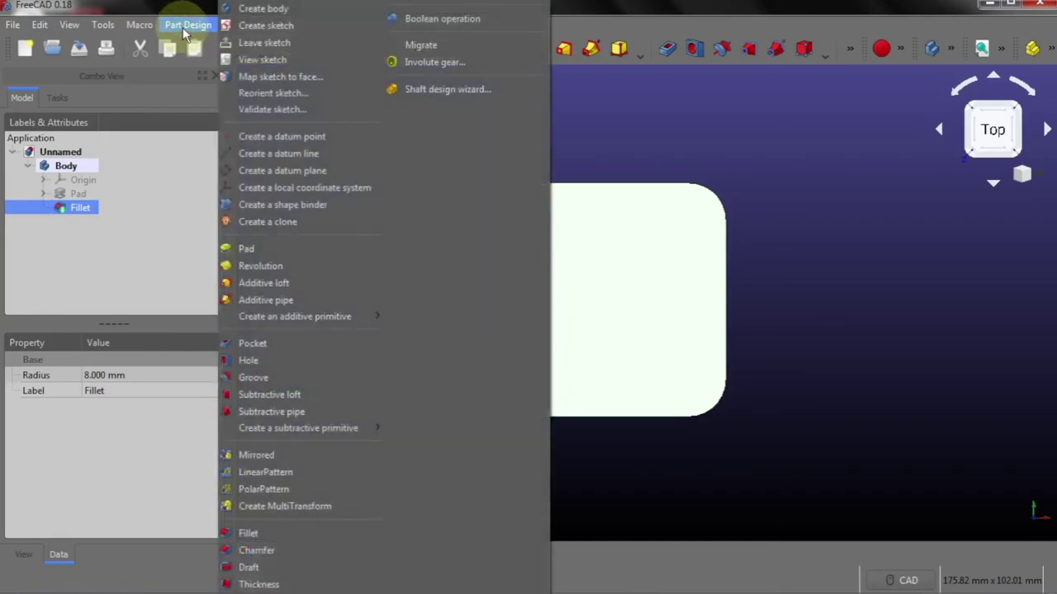
Create a new sketch and draw a rectangle across the plate's lower left area
{"action": "left_click", "coordinate": [243, 25]}
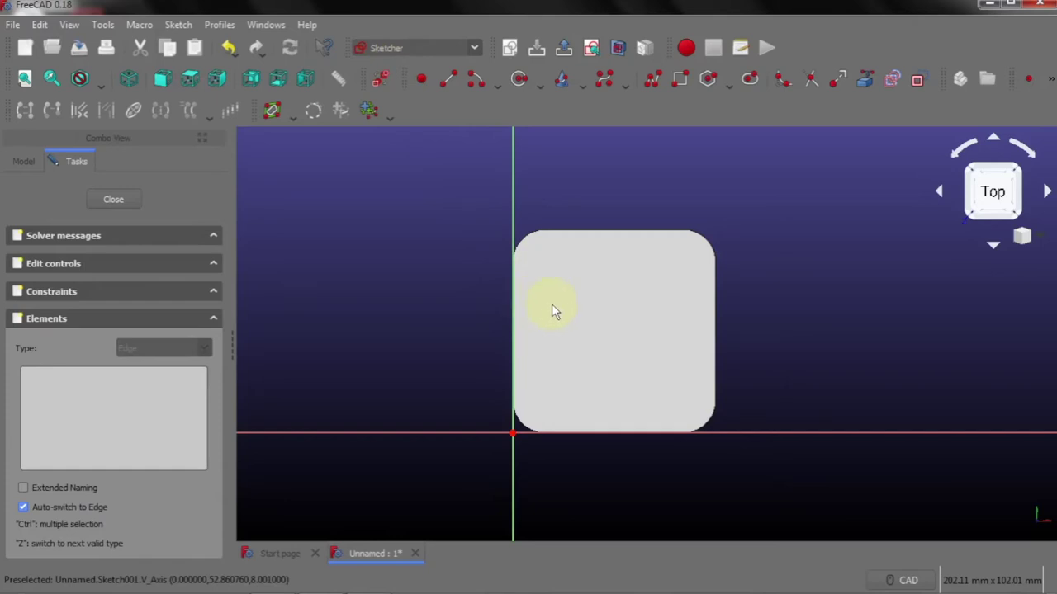
{"action": "left_click", "coordinate": [183, 26]}
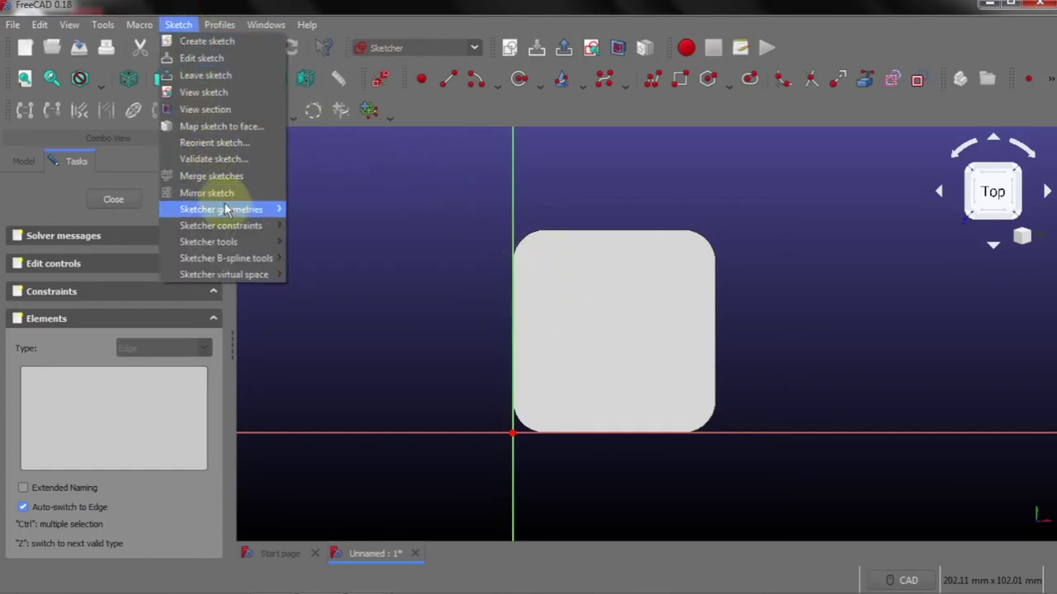
{"action": "mouse_move", "coordinate": [222, 209]}
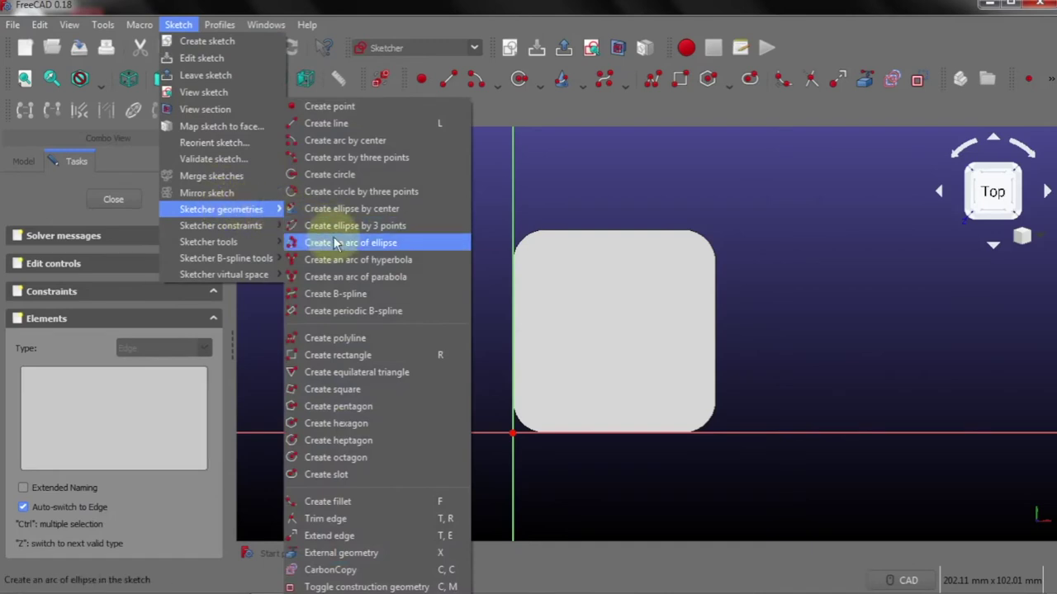
{"action": "left_click", "coordinate": [340, 361]}
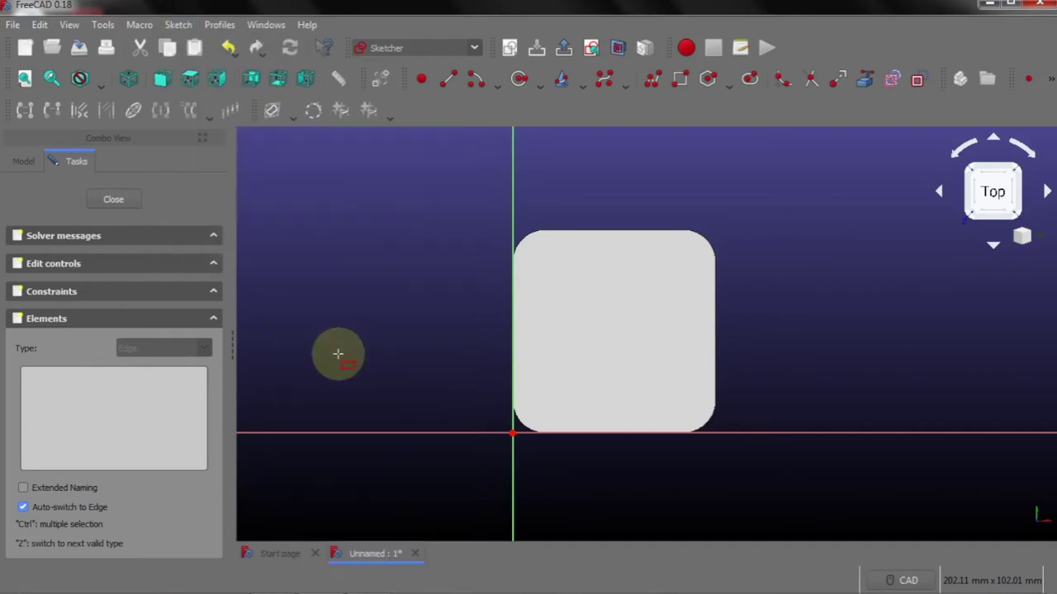
{"action": "left_click", "coordinate": [544, 353]}
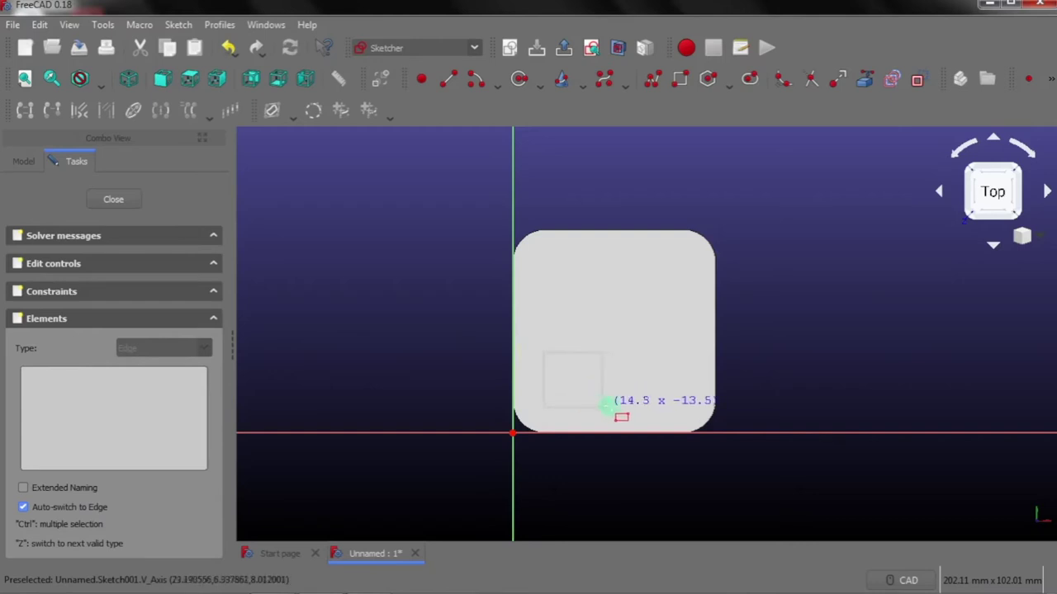
{"action": "left_click", "coordinate": [694, 425]}
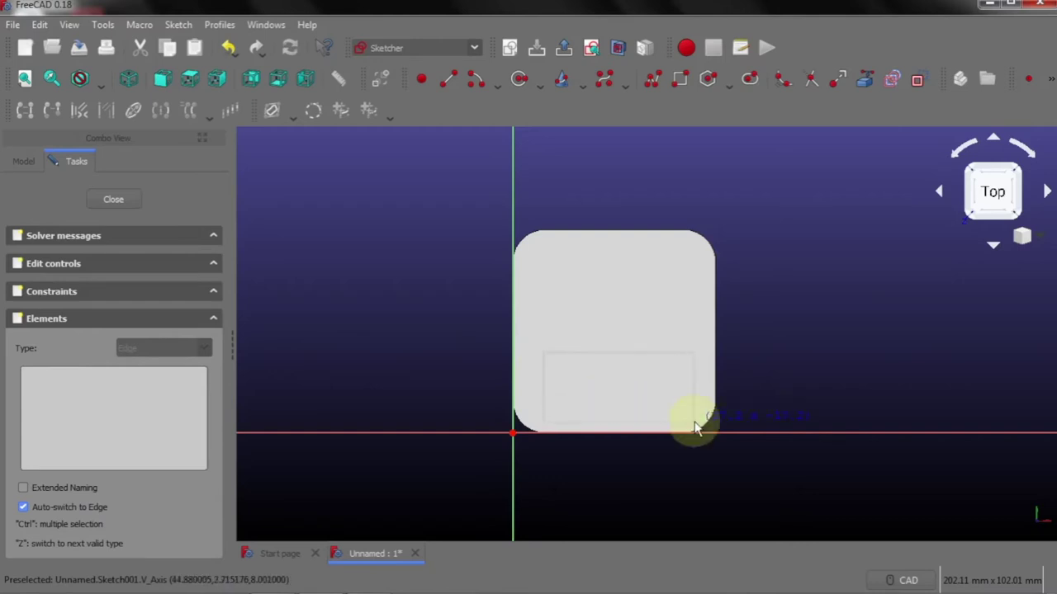
{"action": "right_click", "coordinate": [761, 381]}
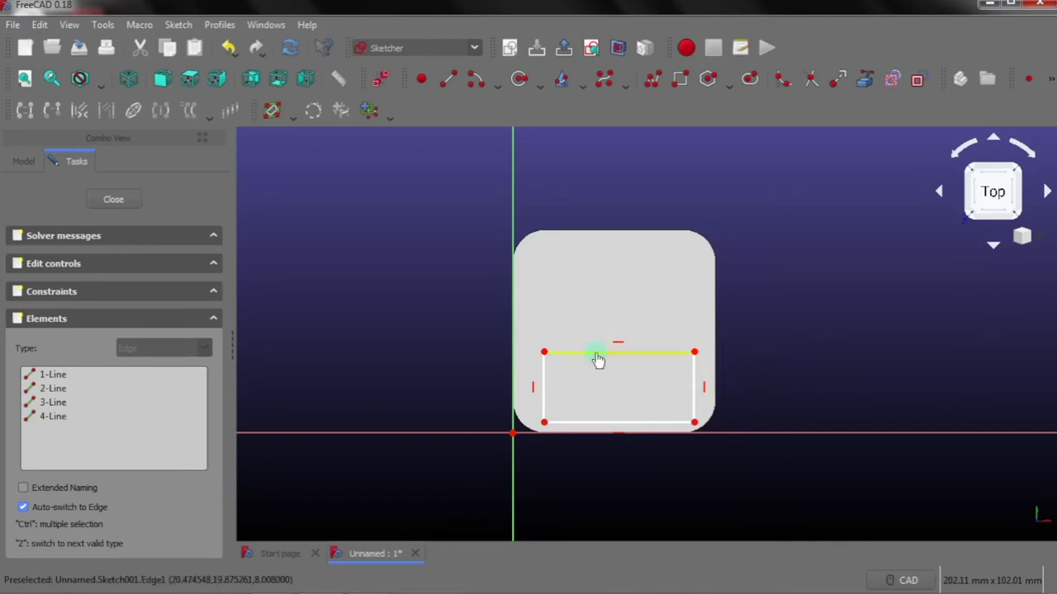
Drag the rectangle's top, left and right edges until it fits inside the plate outline
{"action": "left_click_drag", "start_coordinate": [597, 354], "coordinate": [592, 331]}
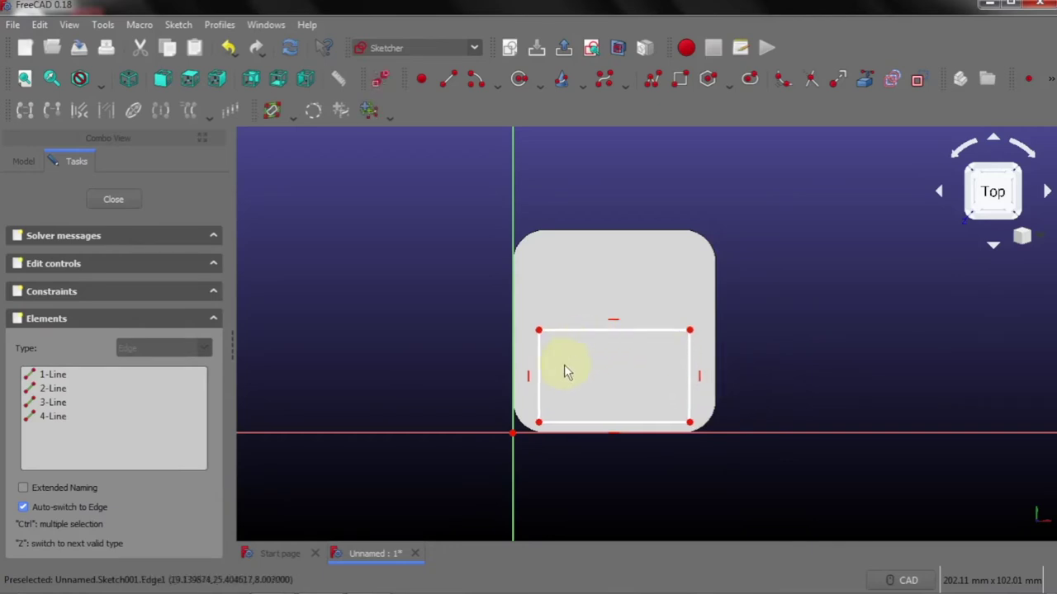
{"action": "left_click_drag", "start_coordinate": [538, 372], "coordinate": [534, 367]}
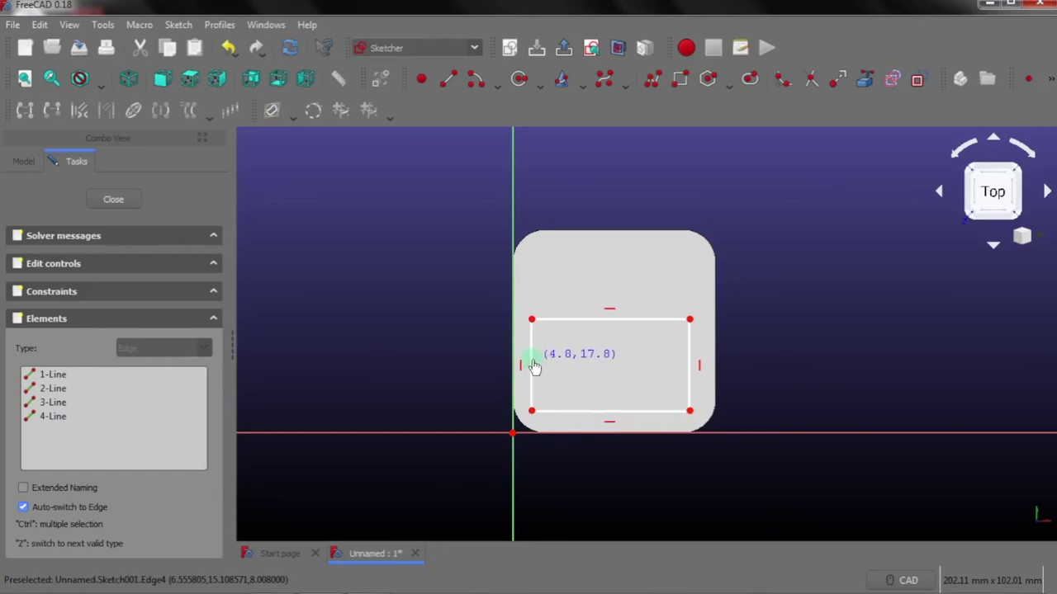
{"action": "left_click_drag", "start_coordinate": [534, 367], "coordinate": [533, 364]}
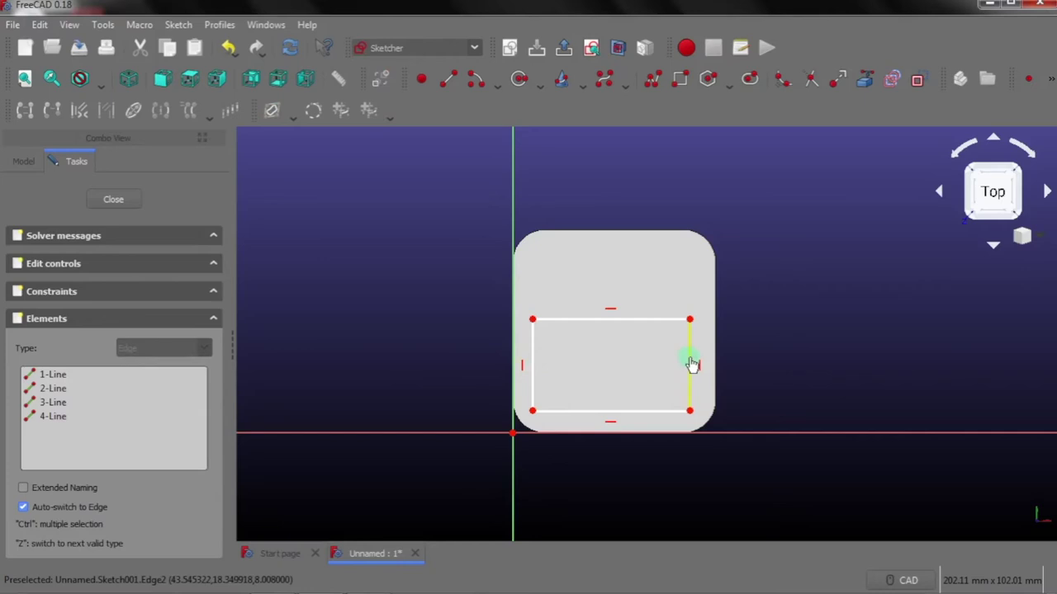
{"action": "left_click_drag", "start_coordinate": [692, 364], "coordinate": [694, 365]}
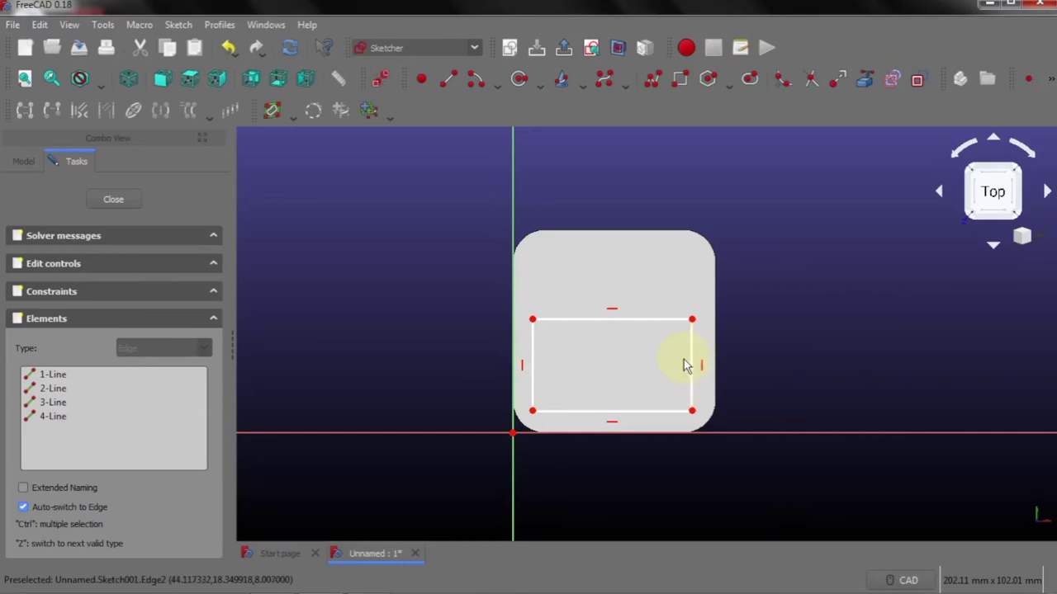
{"action": "left_click_drag", "start_coordinate": [595, 319], "coordinate": [599, 336]}
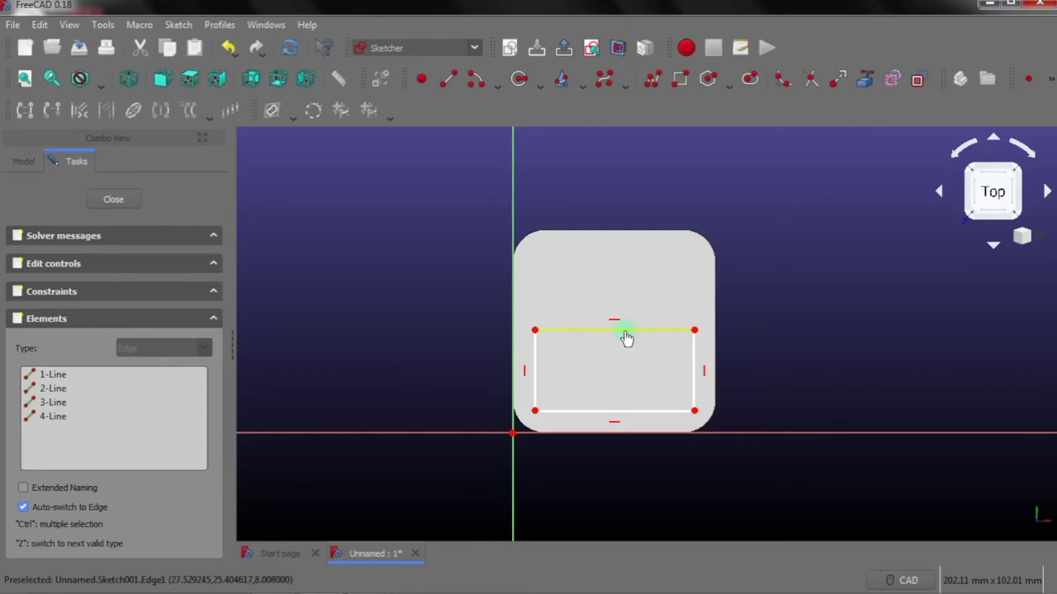
{"action": "left_click", "coordinate": [627, 333]}
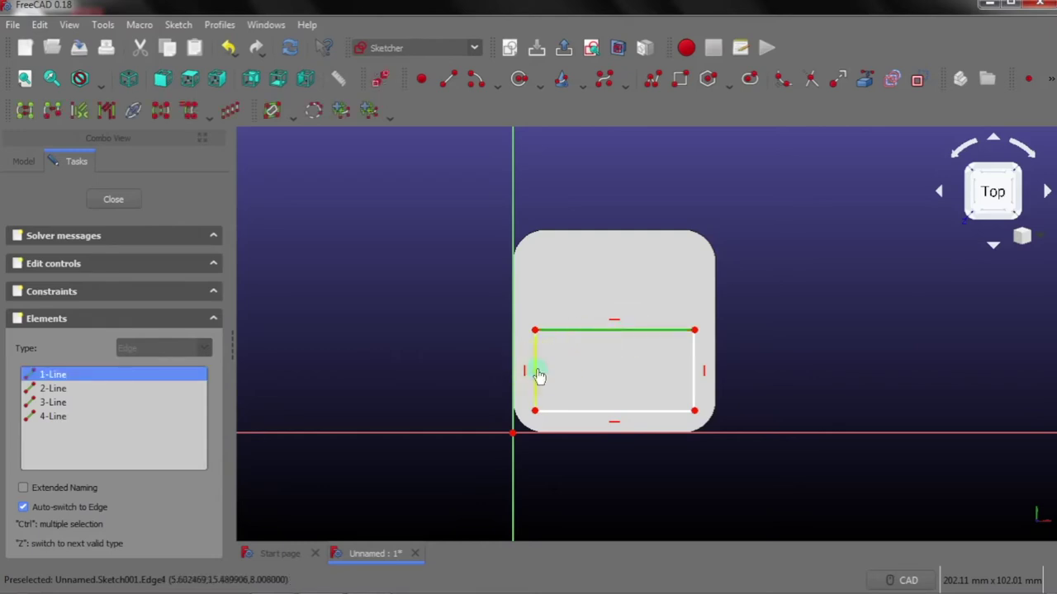
{"action": "left_click_drag", "start_coordinate": [538, 376], "coordinate": [544, 377]}
{"action": "left_click_drag", "start_coordinate": [695, 376], "coordinate": [688, 371]}
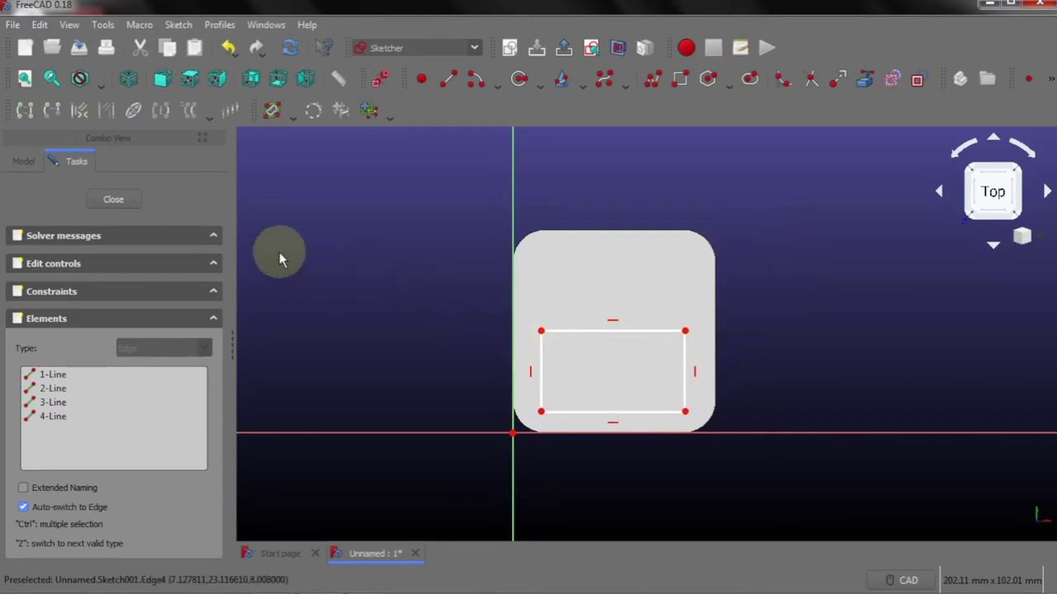
Close the rectangle sketch and zoom in and out to review it on the slab
{"action": "left_click", "coordinate": [114, 200]}
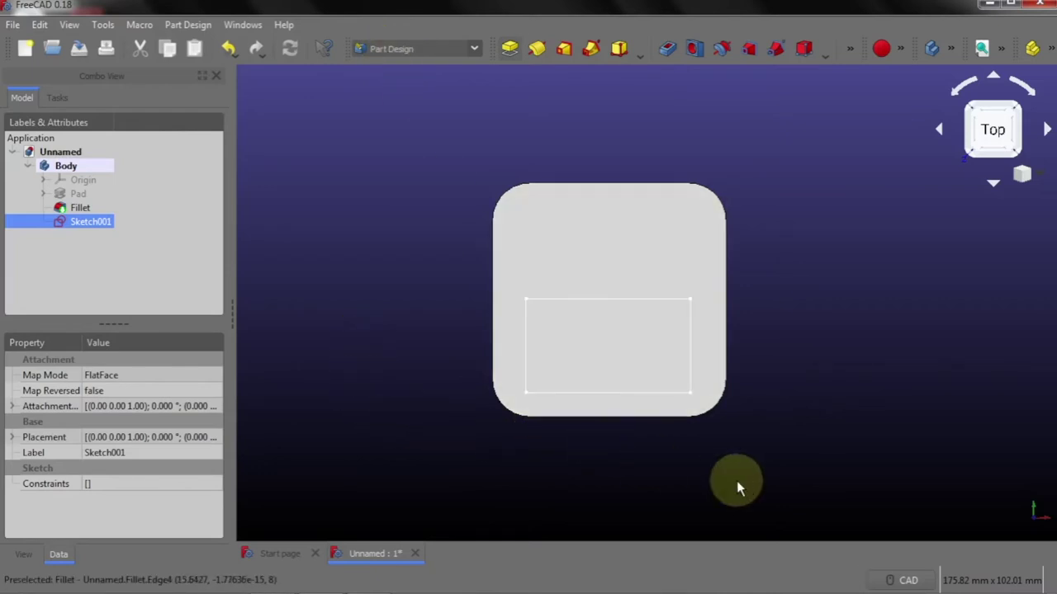
{"action": "scroll", "coordinate": [596, 398], "scroll_direction": "up", "scroll_amount": 3}
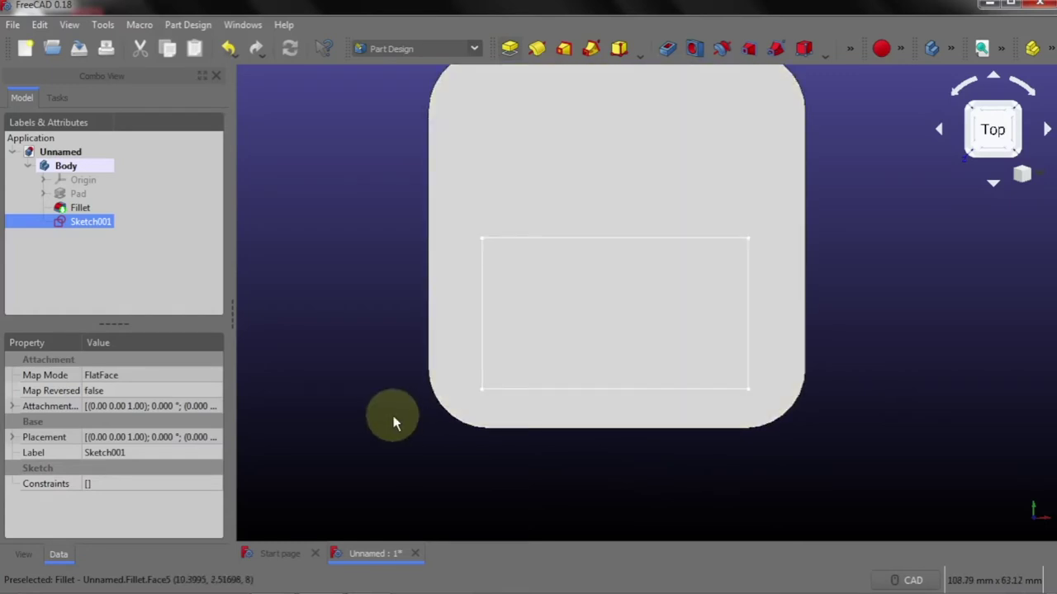
{"action": "scroll", "coordinate": [393, 421], "scroll_direction": "down", "scroll_amount": 1}
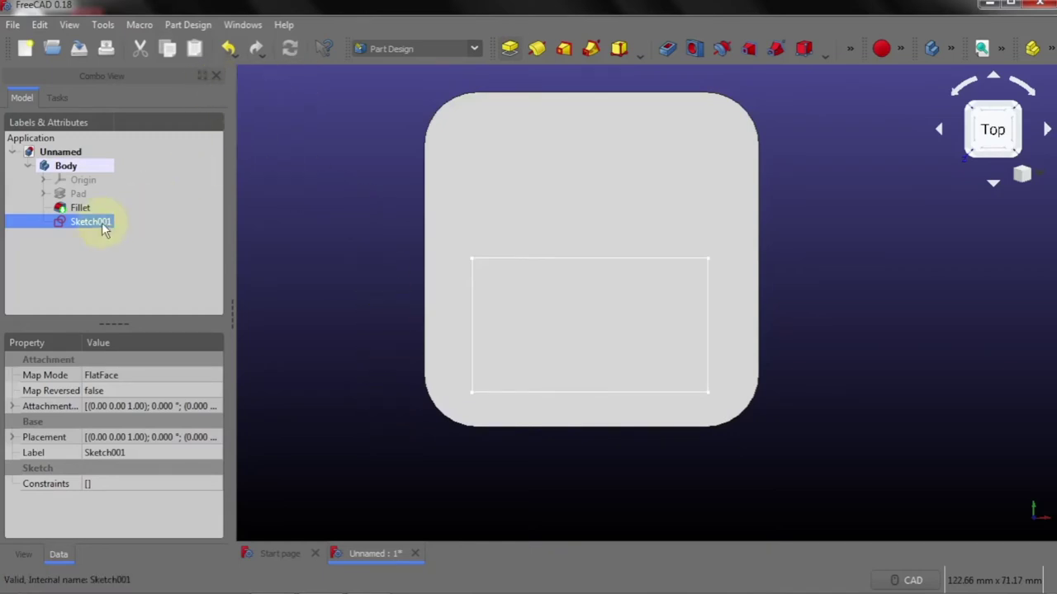
Pad the rectangle sketch to a 2 mm length, creating the raised boss Pad001
{"action": "left_click", "coordinate": [195, 26]}
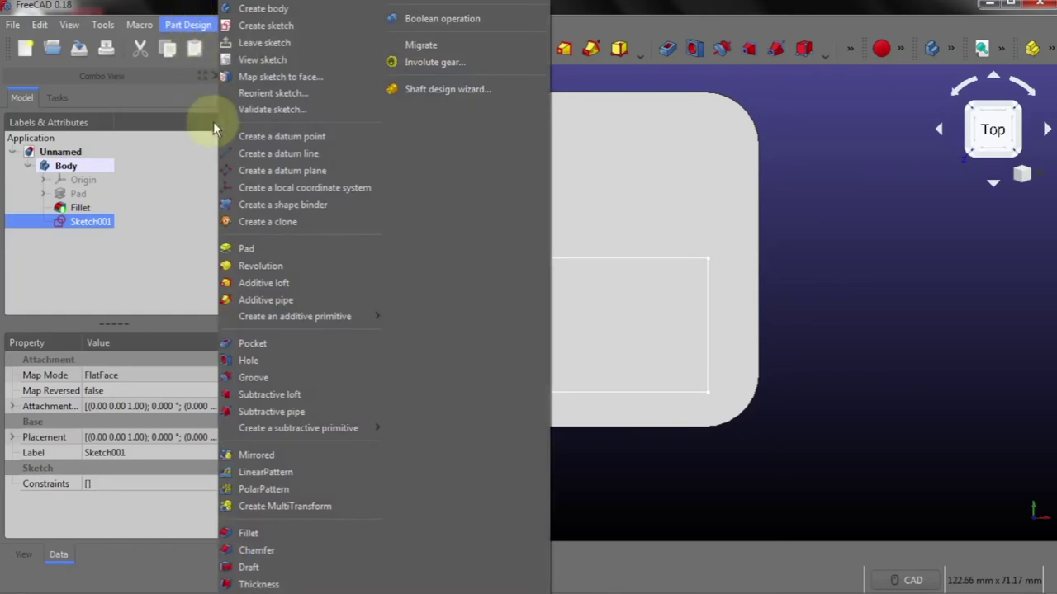
{"action": "left_click", "coordinate": [259, 248]}
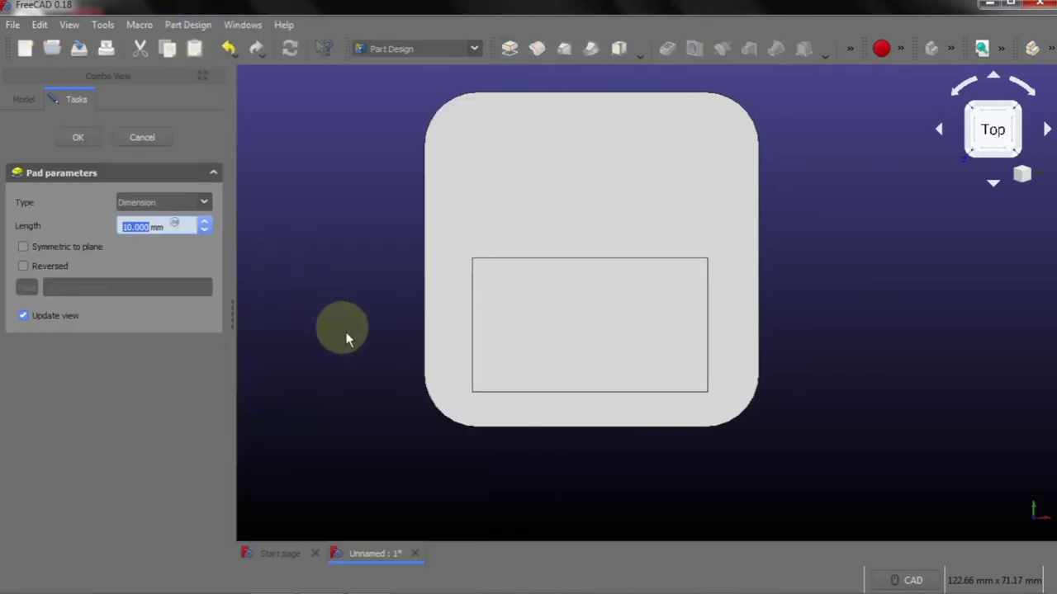
{"action": "middle_click_drag", "start_coordinate": [369, 384], "coordinate": [421, 350]}
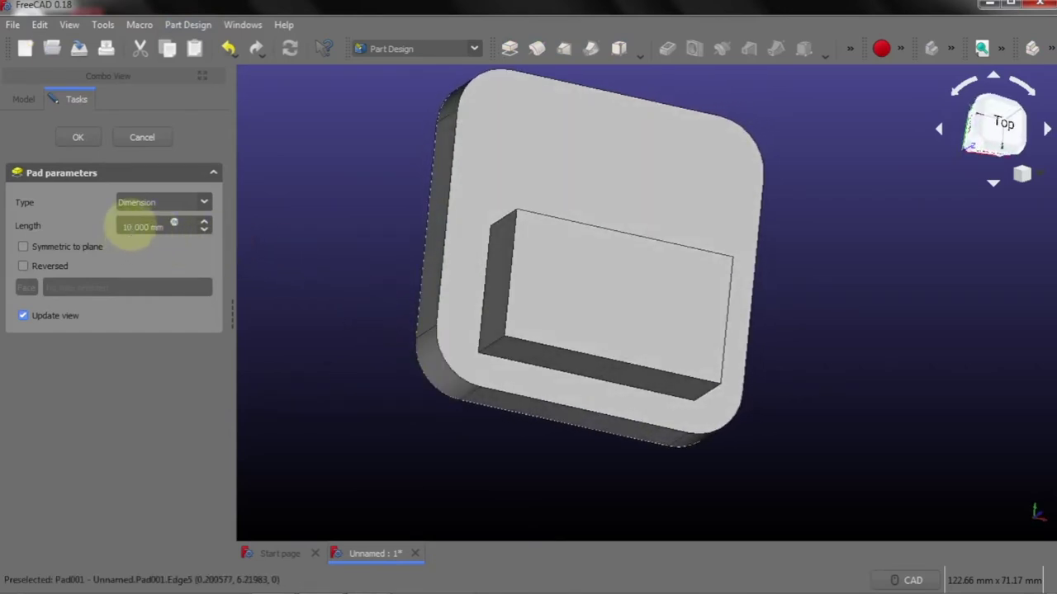
{"action": "left_click", "coordinate": [133, 226]}
{"action": "double_click", "coordinate": [133, 226]}
{"action": "type", "text": "2"}
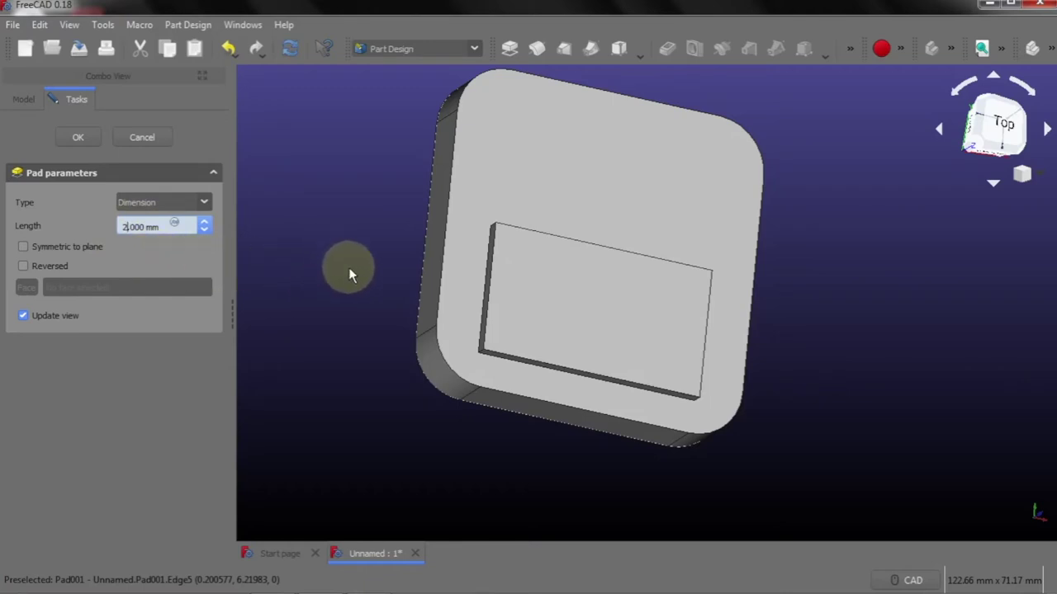
{"action": "left_click", "coordinate": [77, 140]}
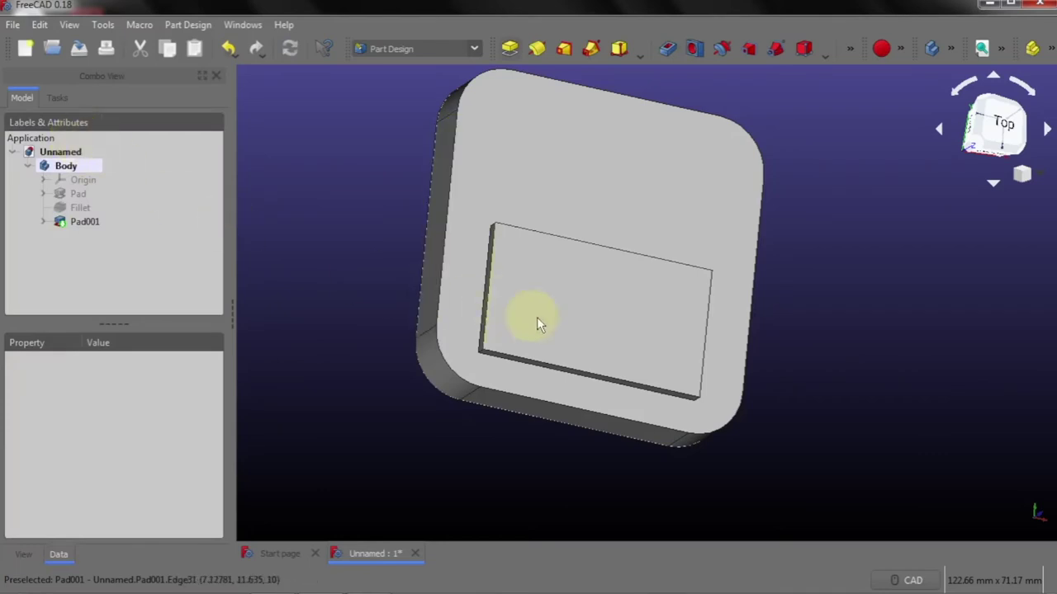
Orbit and zoom onto the raised boss and select one of its vertical corner edges
{"action": "middle_click_drag", "start_coordinate": [813, 334], "coordinate": [782, 346]}
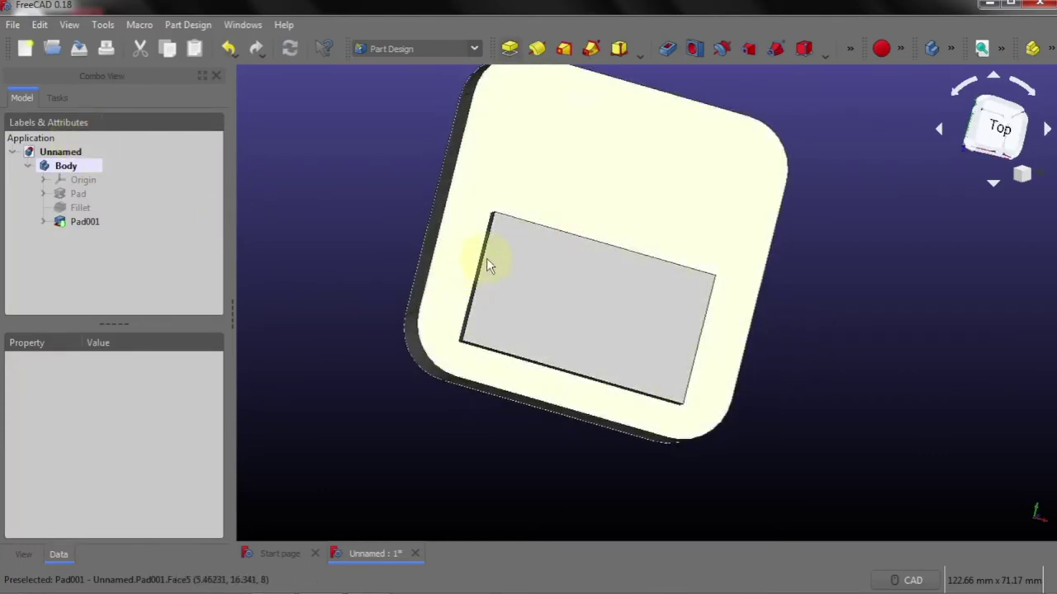
{"action": "middle_click_drag", "start_coordinate": [341, 263], "coordinate": [366, 262]}
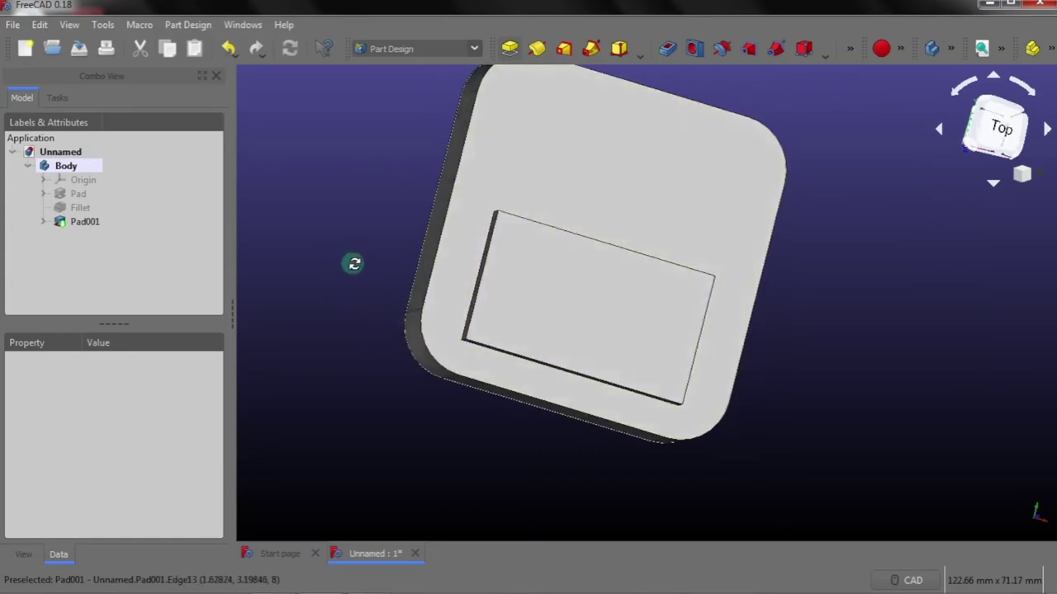
{"action": "middle_click_drag", "start_coordinate": [376, 443], "coordinate": [377, 437]}
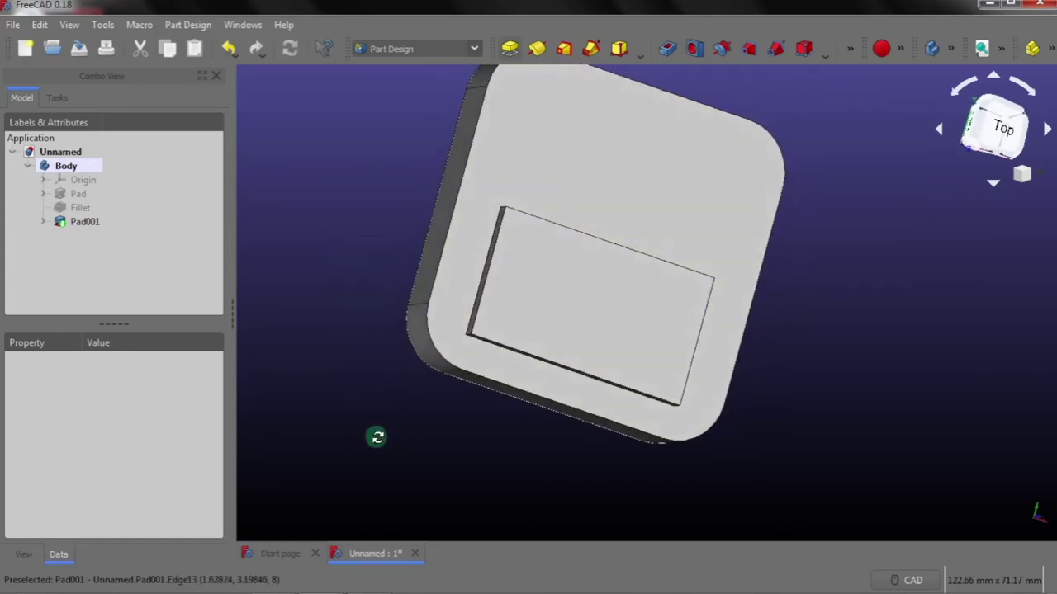
{"action": "scroll", "coordinate": [482, 230], "scroll_direction": "up", "scroll_amount": 1}
{"action": "scroll", "coordinate": [483, 230], "scroll_direction": "up", "scroll_amount": 1}
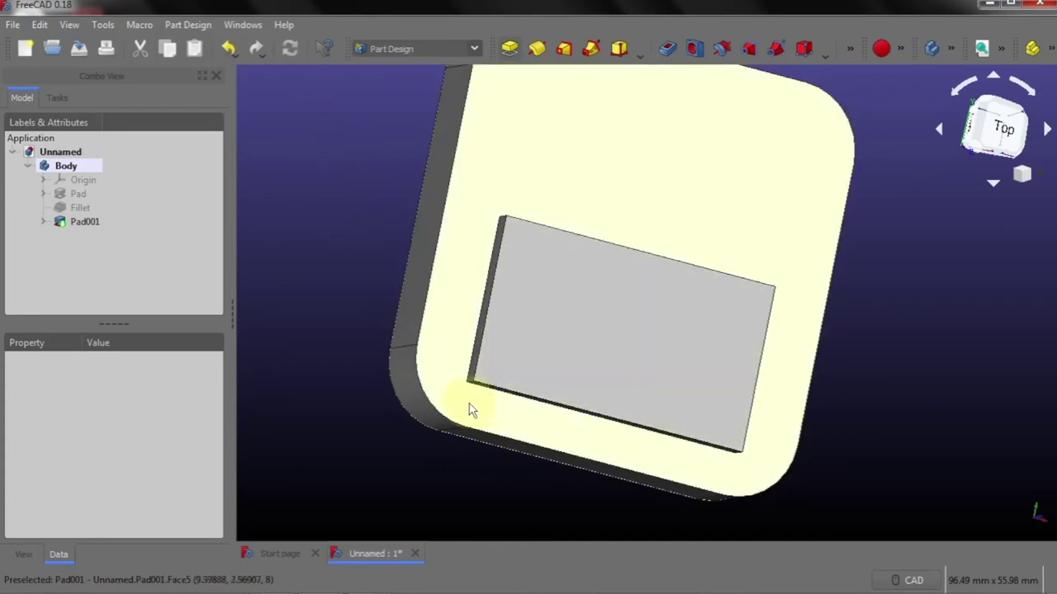
{"action": "scroll", "coordinate": [466, 402], "scroll_direction": "up", "scroll_amount": 2}
{"action": "scroll", "coordinate": [467, 400], "scroll_direction": "up", "scroll_amount": 3}
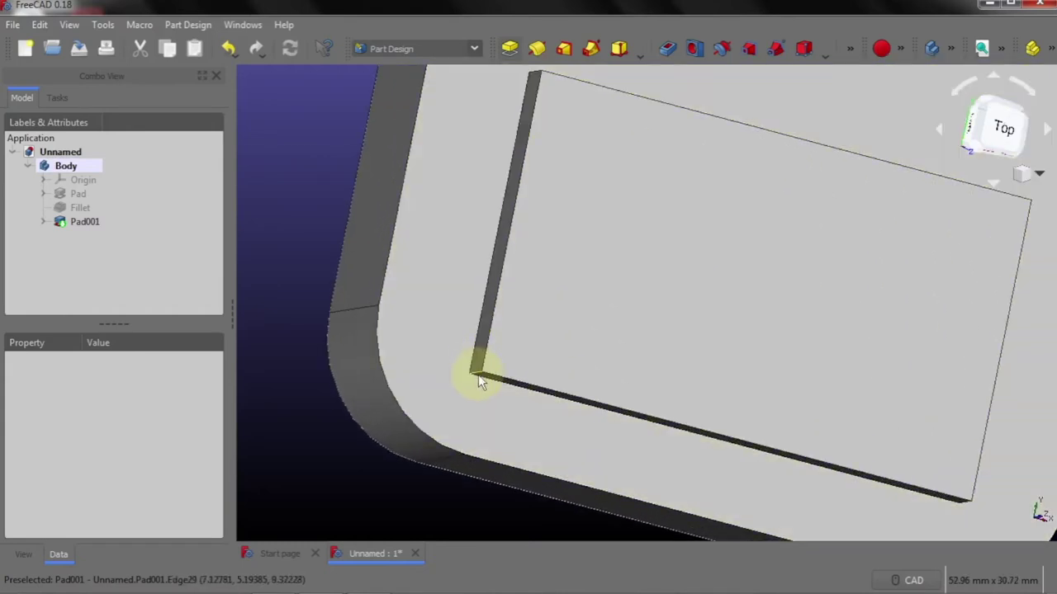
{"action": "left_click", "coordinate": [479, 378]}
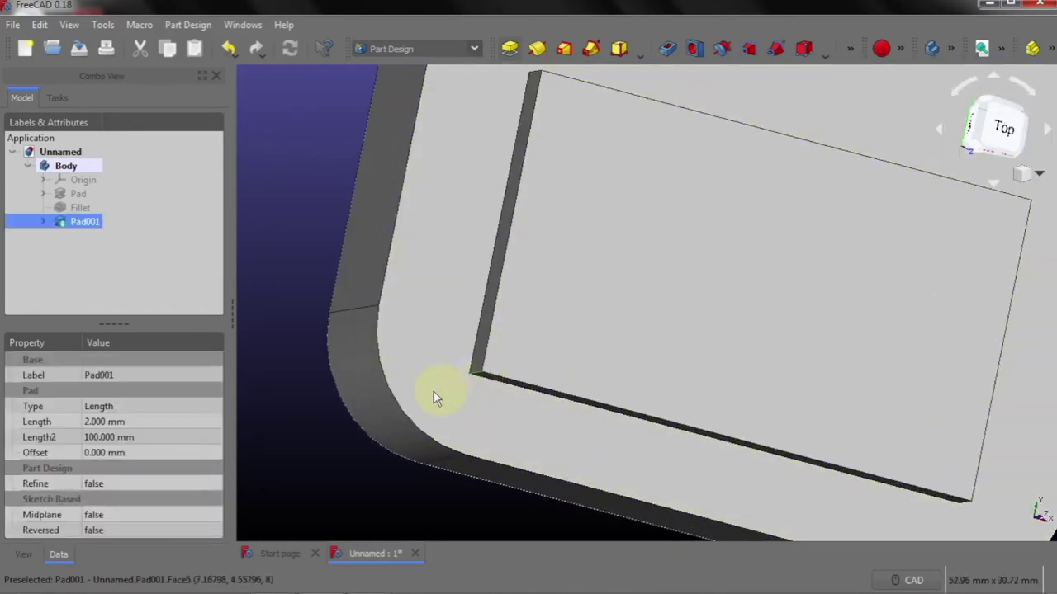
{"action": "left_click", "coordinate": [185, 25]}
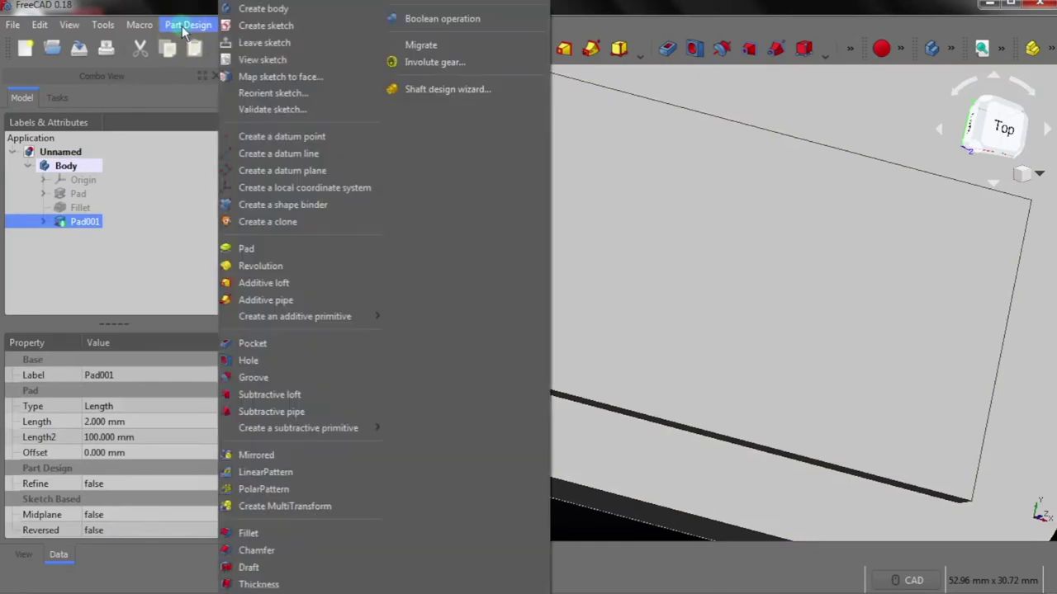
Start a fillet on boss corner Edge29 and raise its radius to 5 mm
{"action": "left_click", "coordinate": [256, 534]}
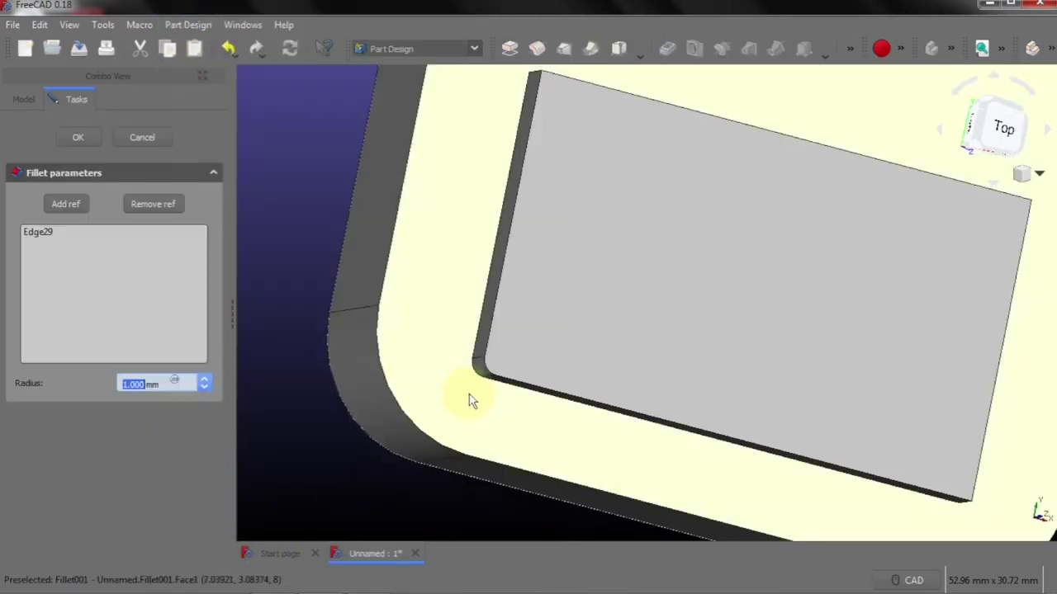
{"action": "left_click", "coordinate": [203, 380]}
{"action": "left_click", "coordinate": [203, 380]}
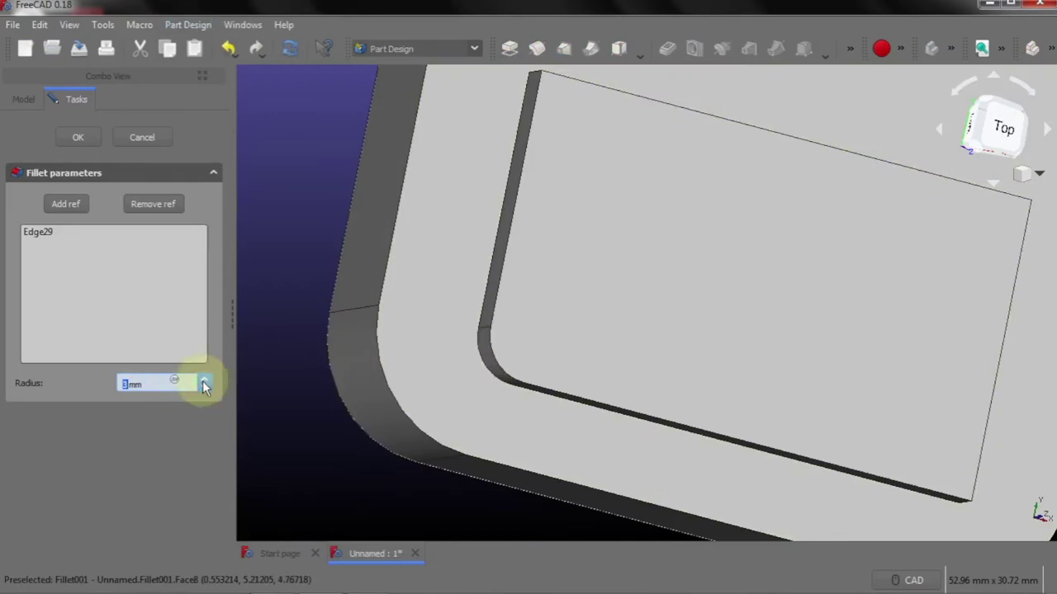
{"action": "left_click", "coordinate": [203, 380]}
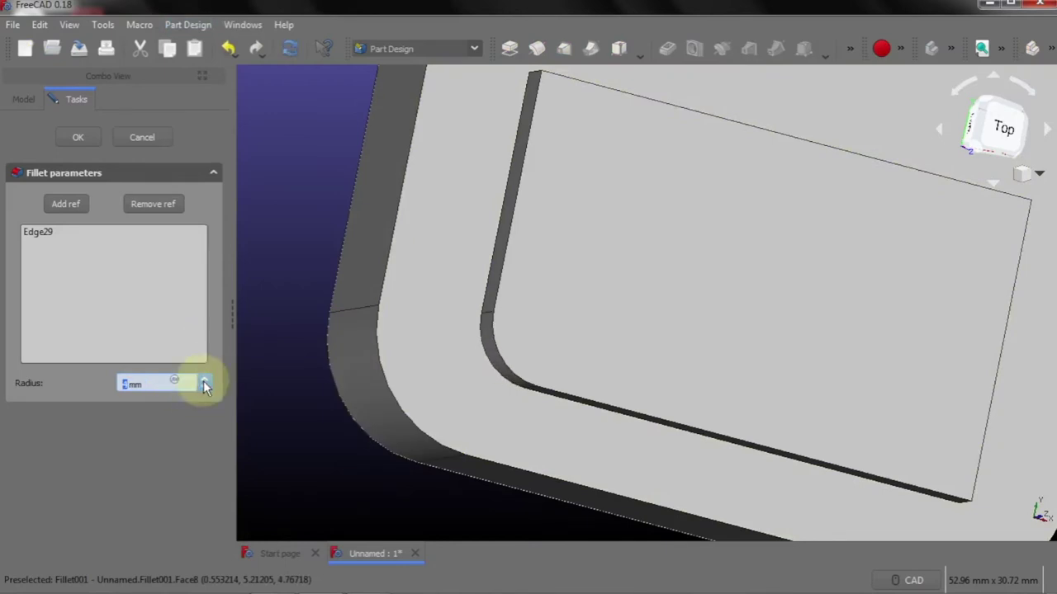
{"action": "left_click", "coordinate": [203, 380]}
{"action": "left_click", "coordinate": [204, 381]}
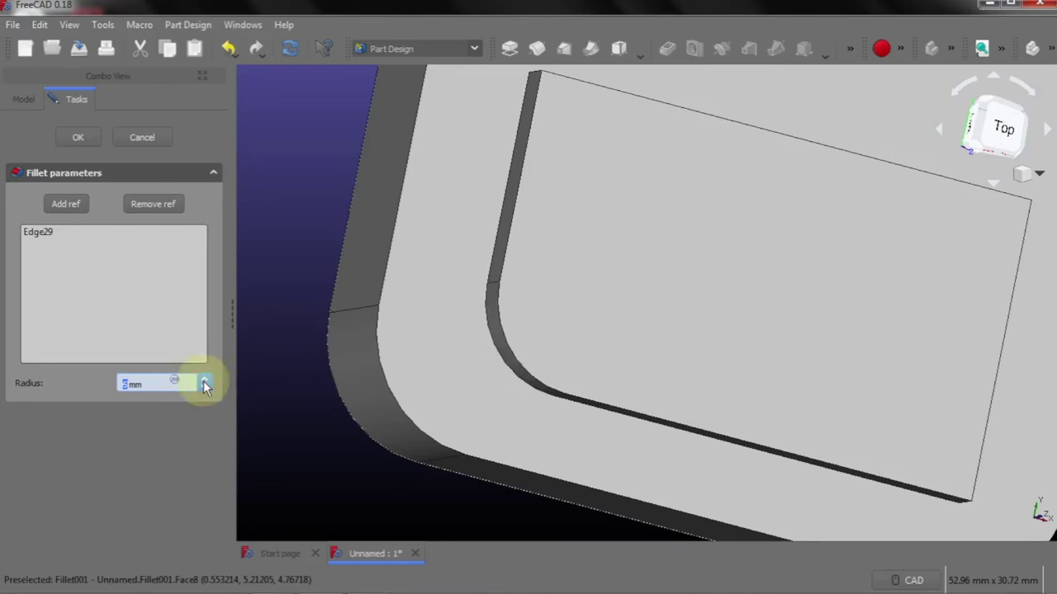
{"action": "left_click", "coordinate": [203, 388]}
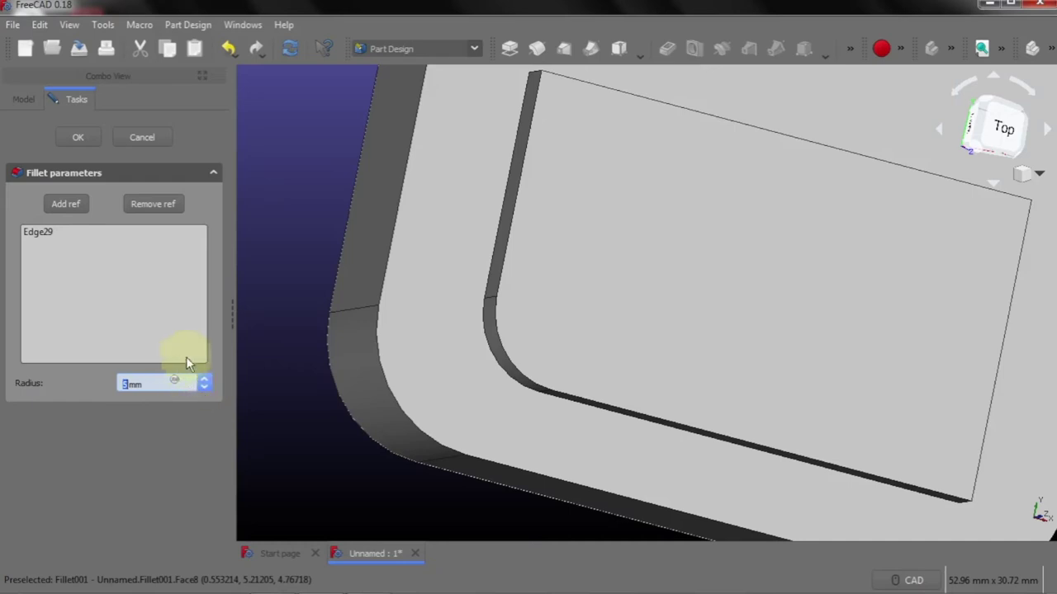
{"action": "scroll", "coordinate": [349, 477], "scroll_direction": "down", "scroll_amount": 3}
{"action": "scroll", "coordinate": [346, 478], "scroll_direction": "up", "scroll_amount": 2}
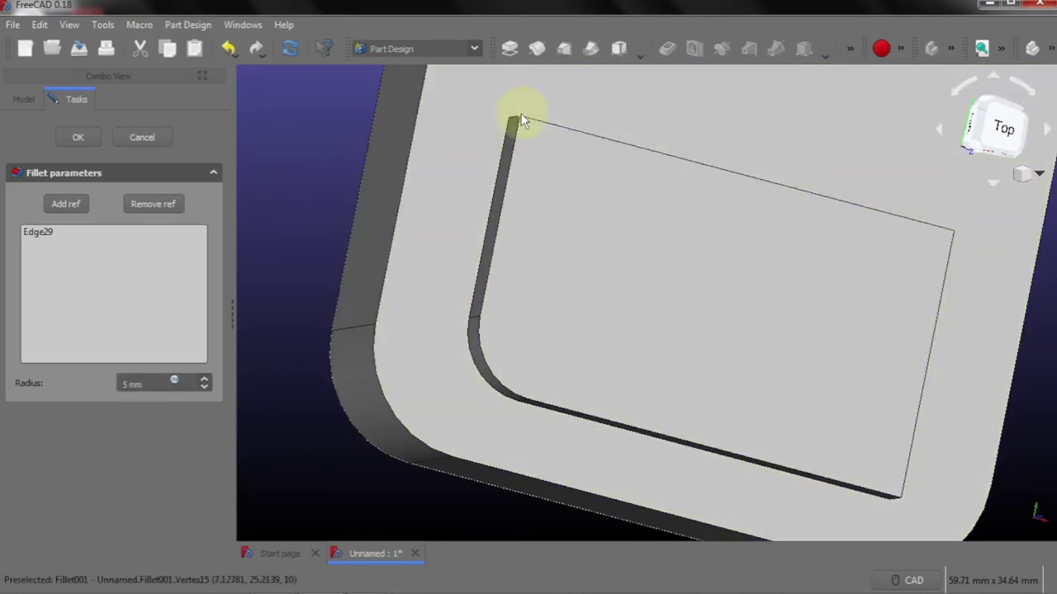
Add the boss's second vertical corner edge, Edge30, to the 5 mm fillet
{"action": "left_click", "coordinate": [66, 204]}
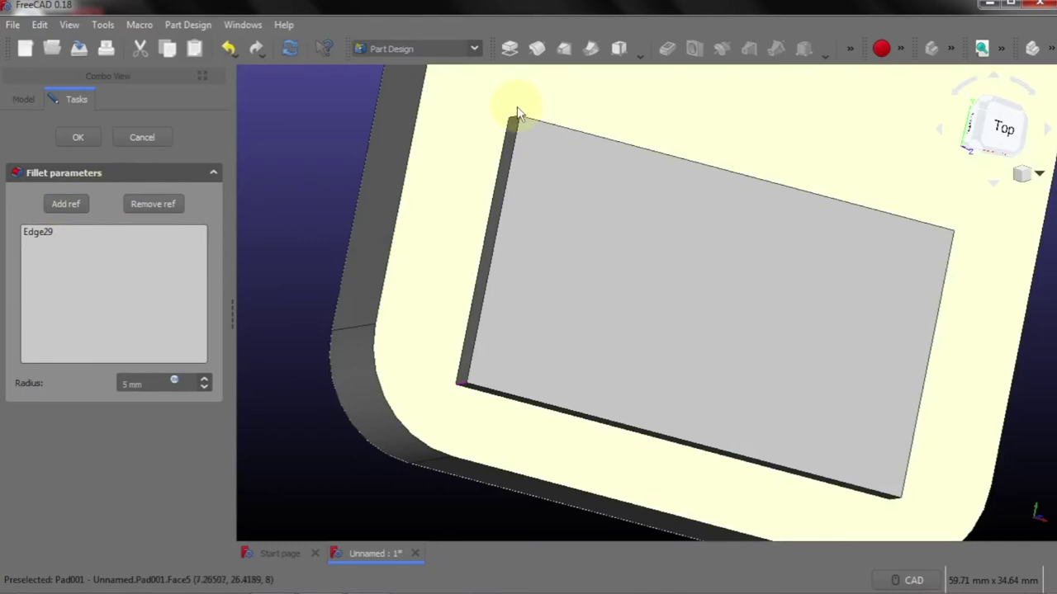
{"action": "scroll", "coordinate": [517, 117], "scroll_direction": "up", "scroll_amount": 1}
{"action": "scroll", "coordinate": [515, 124], "scroll_direction": "up", "scroll_amount": 1}
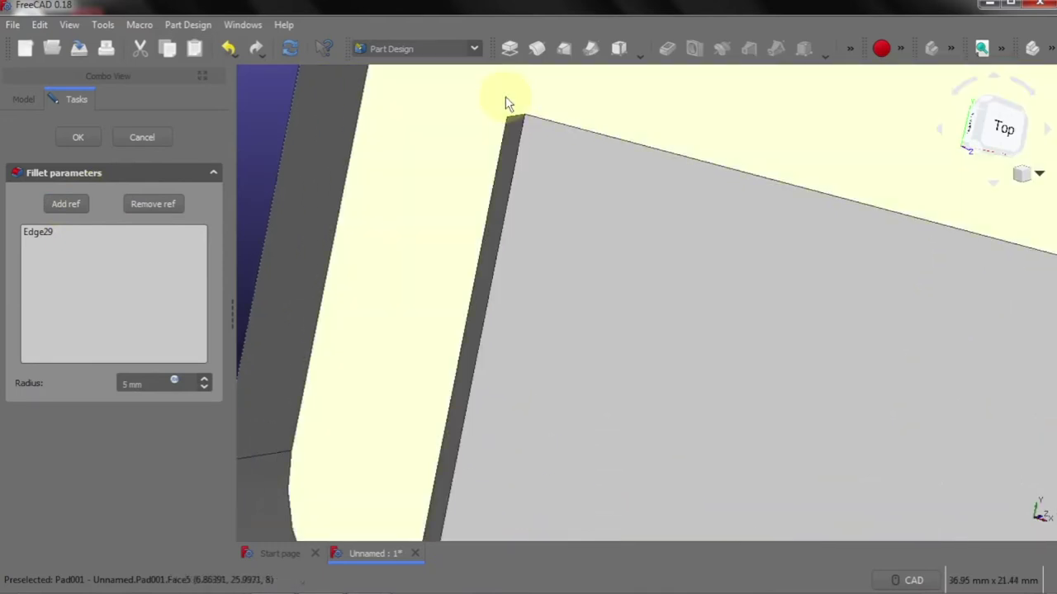
{"action": "scroll", "coordinate": [512, 132], "scroll_direction": "up", "scroll_amount": 1}
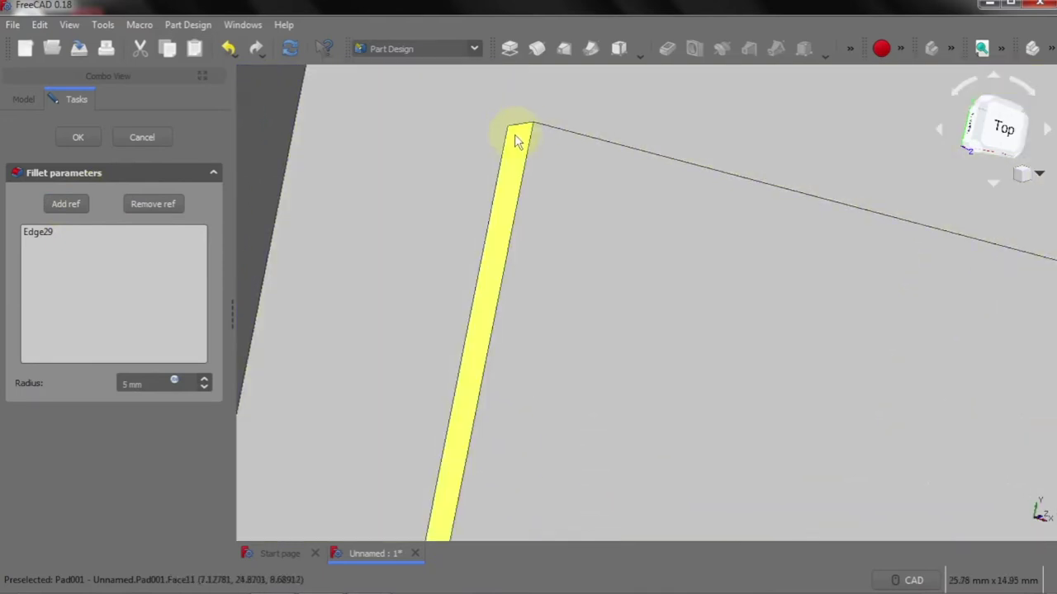
{"action": "left_click", "coordinate": [519, 129]}
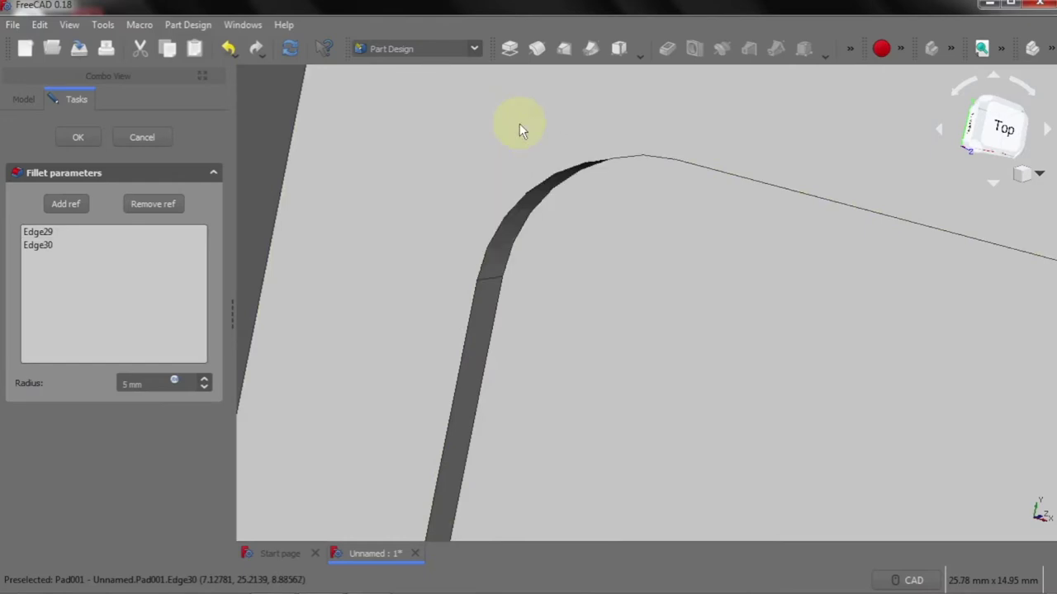
{"action": "scroll", "coordinate": [487, 142], "scroll_direction": "down", "scroll_amount": 2}
{"action": "scroll", "coordinate": [470, 149], "scroll_direction": "down", "scroll_amount": 2}
{"action": "scroll", "coordinate": [475, 154], "scroll_direction": "down", "scroll_amount": 2}
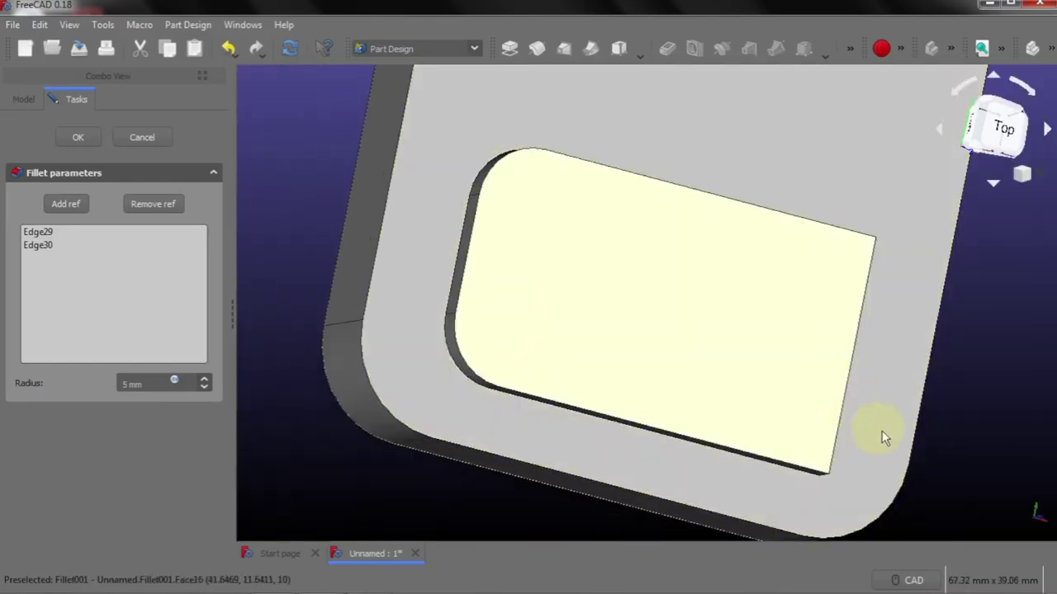
{"action": "mouse_move", "coordinate": [995, 484]}
{"action": "middle_mouse_down"}
{"action": "mouse_move", "coordinate": [979, 453]}
{"action": "mouse_move", "coordinate": [928, 414]}
{"action": "mouse_move", "coordinate": [837, 385]}
{"action": "middle_mouse_up"}
Add Edge32 and Edge34 to the fillet and orbit to check all four rounded corners
{"action": "left_click", "coordinate": [57, 214]}
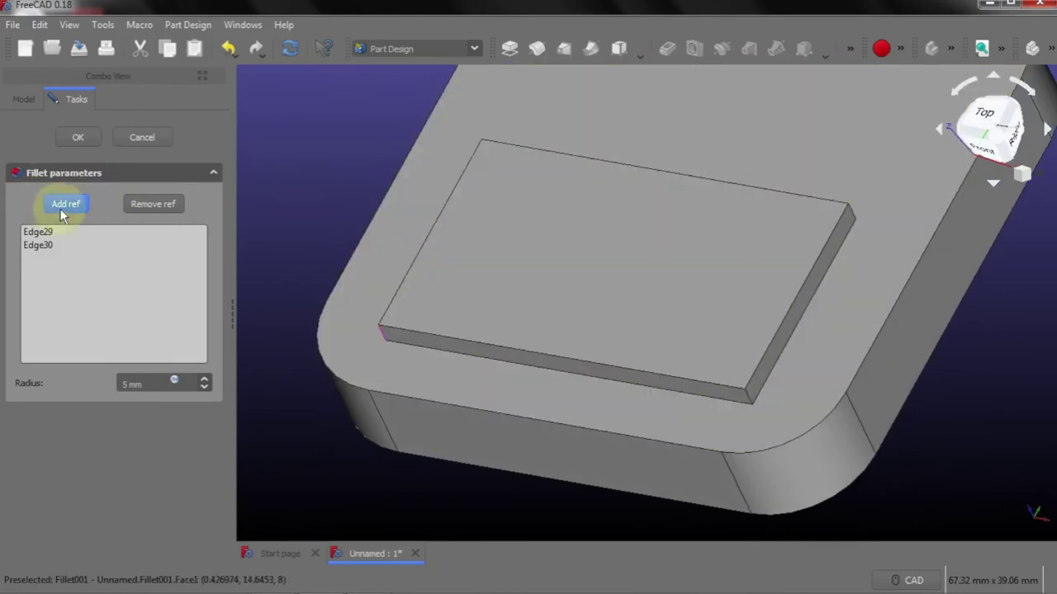
{"action": "left_click", "coordinate": [748, 400]}
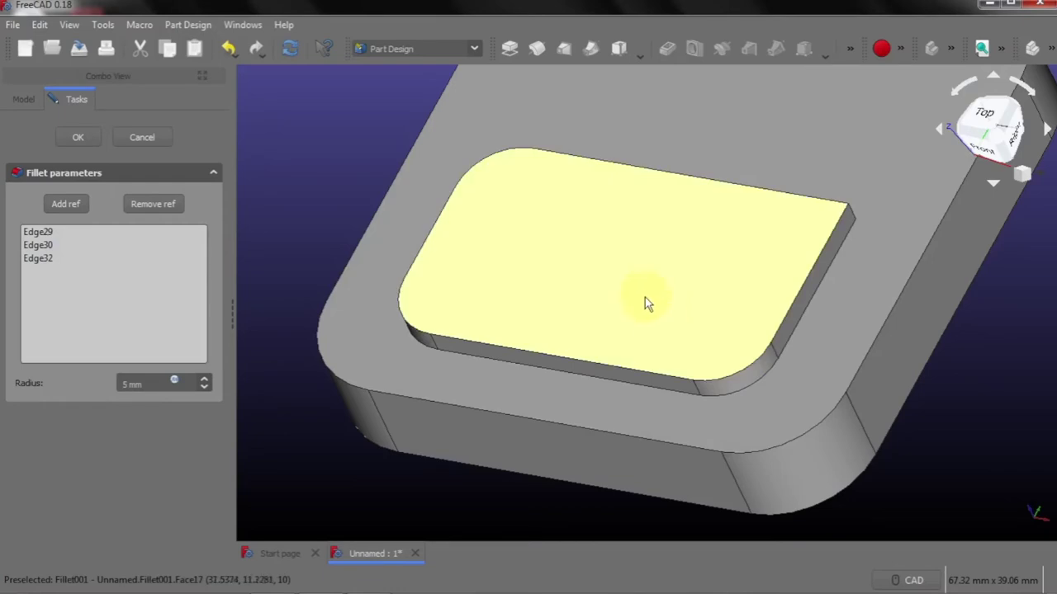
{"action": "left_click", "coordinate": [67, 204]}
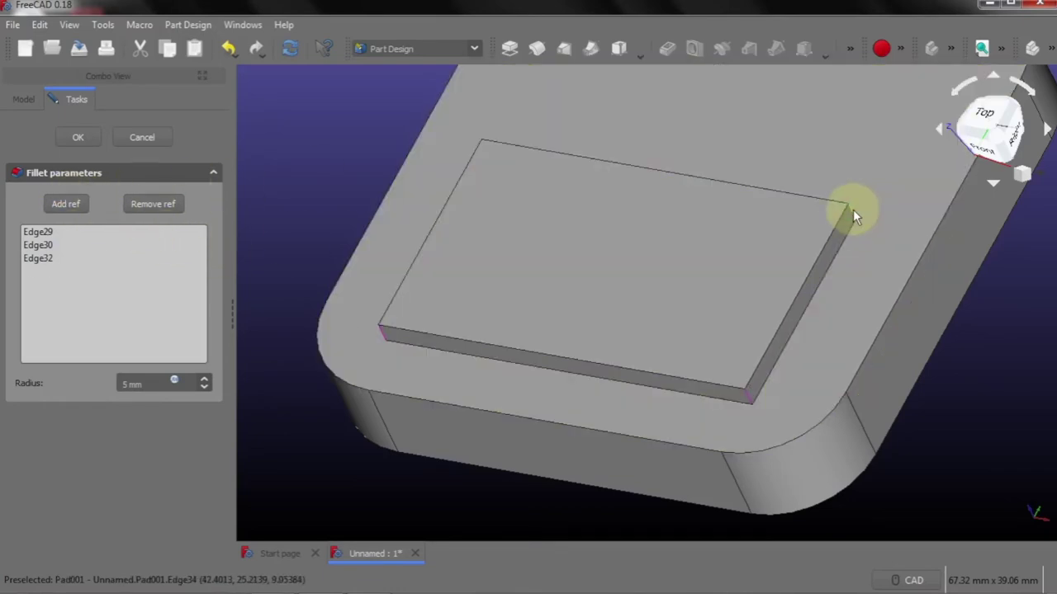
{"action": "left_click", "coordinate": [852, 208]}
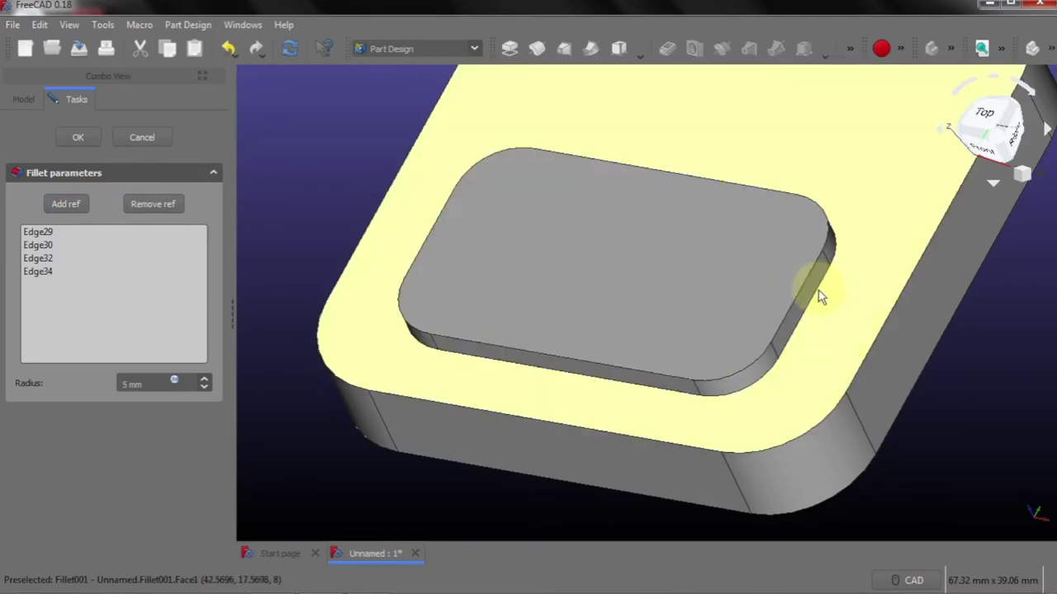
{"action": "scroll", "coordinate": [820, 296], "scroll_direction": "down", "scroll_amount": 2}
{"action": "scroll", "coordinate": [813, 283], "scroll_direction": "down", "scroll_amount": 1}
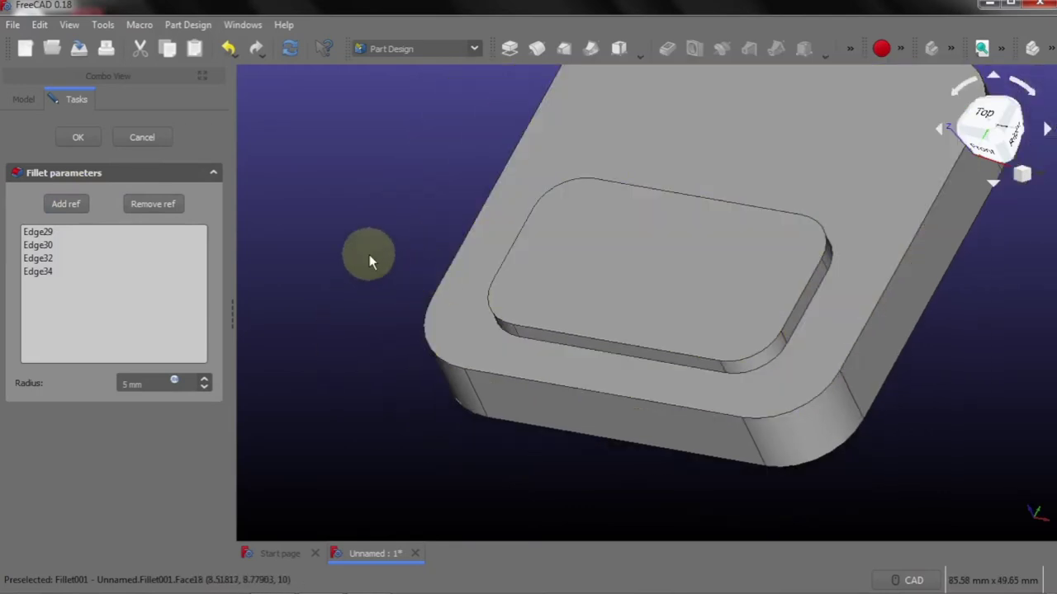
{"action": "middle_click_drag", "start_coordinate": [369, 255], "coordinate": [438, 312]}
{"action": "scroll", "coordinate": [755, 428], "scroll_direction": "down", "scroll_amount": 2}
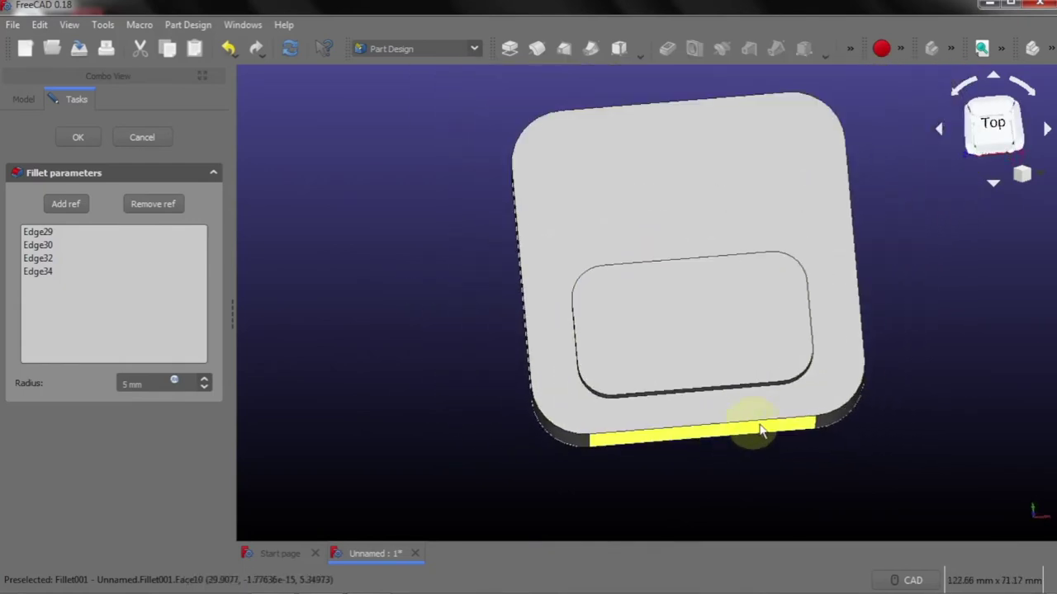
{"action": "mouse_move", "coordinate": [759, 429]}
{"action": "middle_mouse_down"}
{"action": "mouse_move", "coordinate": [963, 286]}
{"action": "mouse_move", "coordinate": [965, 303]}
{"action": "middle_mouse_up"}
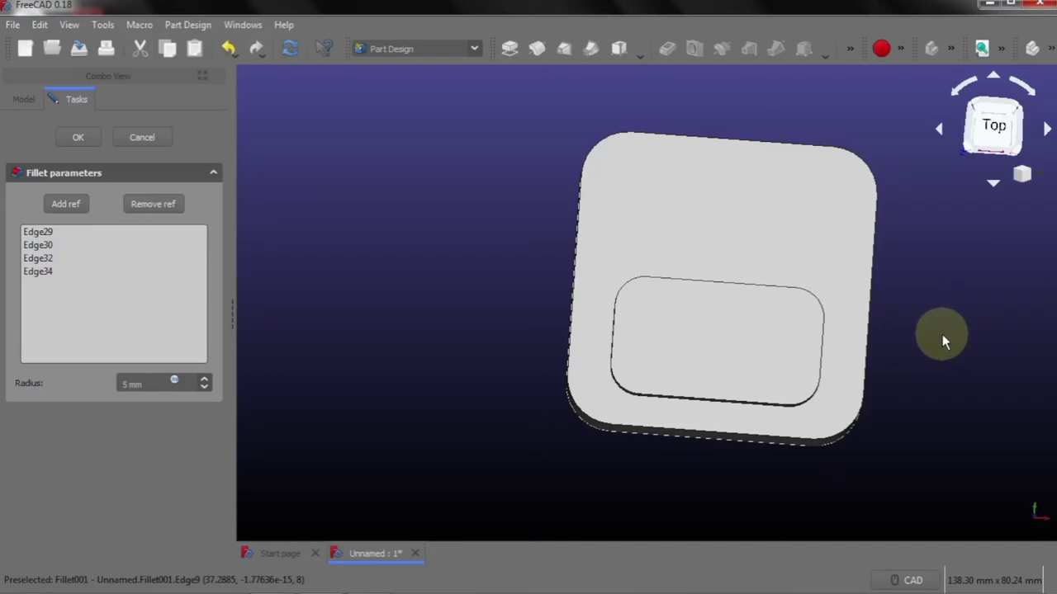
Commit the 5 mm boss fillet and orbit the plate to inspect its sides and front edge
{"action": "left_click", "coordinate": [76, 145]}
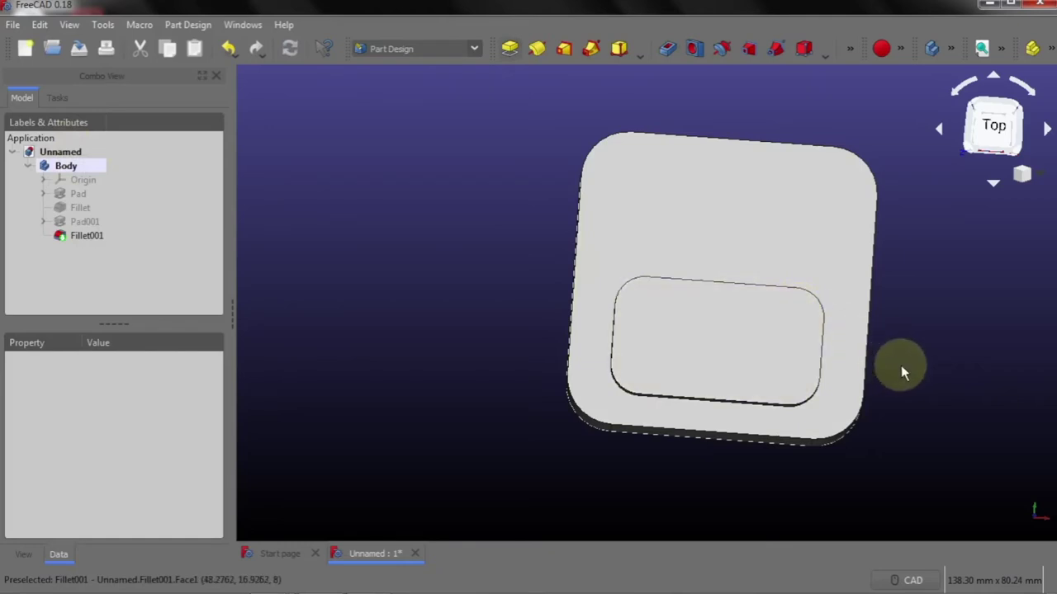
{"action": "mouse_move", "coordinate": [901, 365]}
{"action": "middle_mouse_down"}
{"action": "mouse_move", "coordinate": [880, 336]}
{"action": "mouse_move", "coordinate": [908, 300]}
{"action": "middle_mouse_up"}
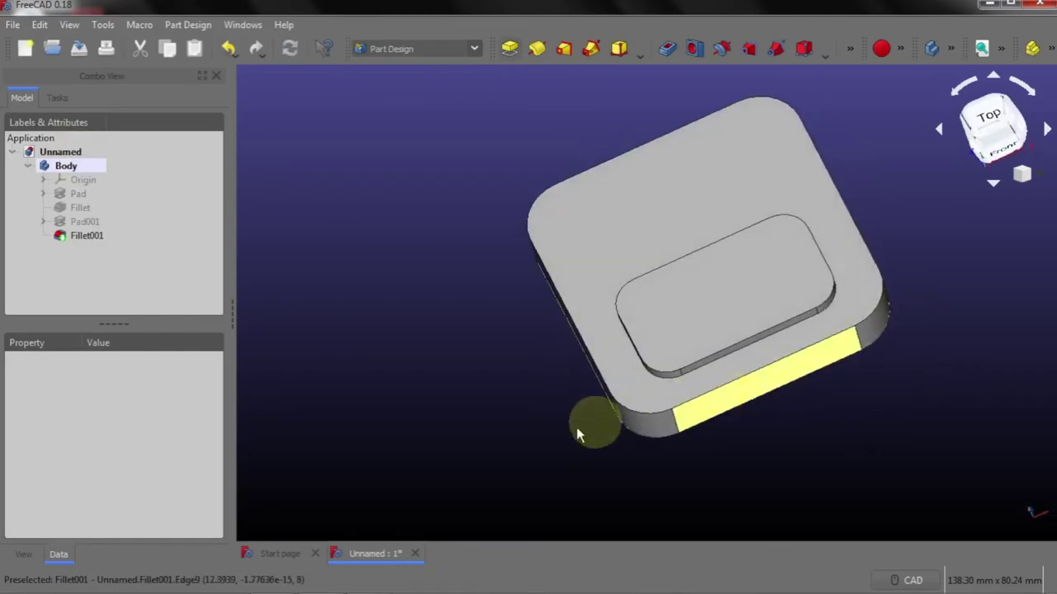
{"action": "mouse_move", "coordinate": [503, 417]}
{"action": "middle_mouse_down"}
{"action": "mouse_move", "coordinate": [504, 354]}
{"action": "mouse_move", "coordinate": [495, 377]}
{"action": "middle_mouse_up"}
{"action": "mouse_move", "coordinate": [708, 448]}
{"action": "middle_mouse_down"}
{"action": "mouse_move", "coordinate": [674, 470]}
{"action": "mouse_move", "coordinate": [384, 389]}
{"action": "middle_mouse_up"}
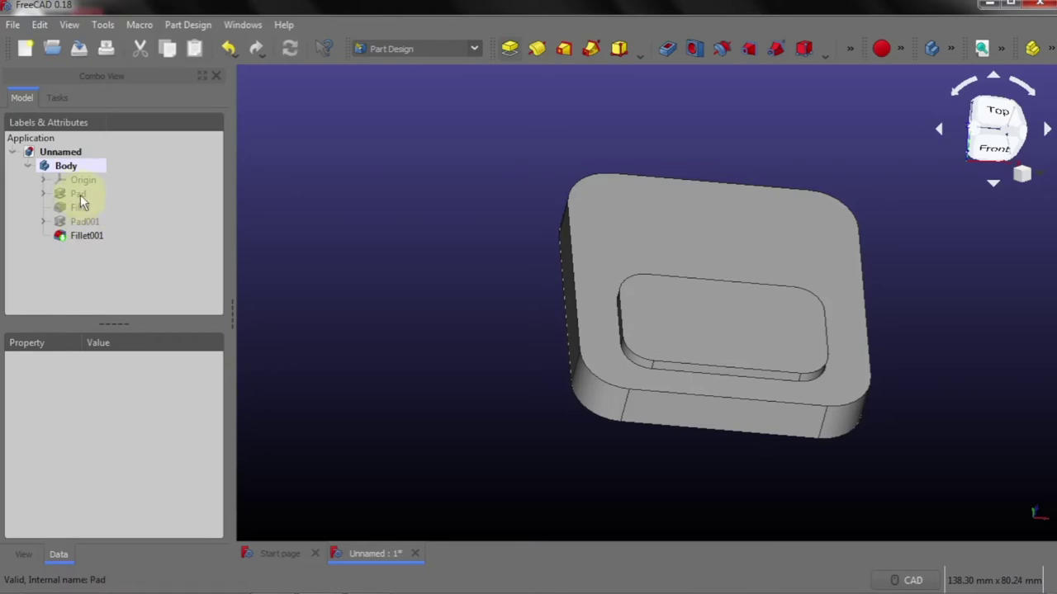
{"action": "left_click", "coordinate": [80, 198]}
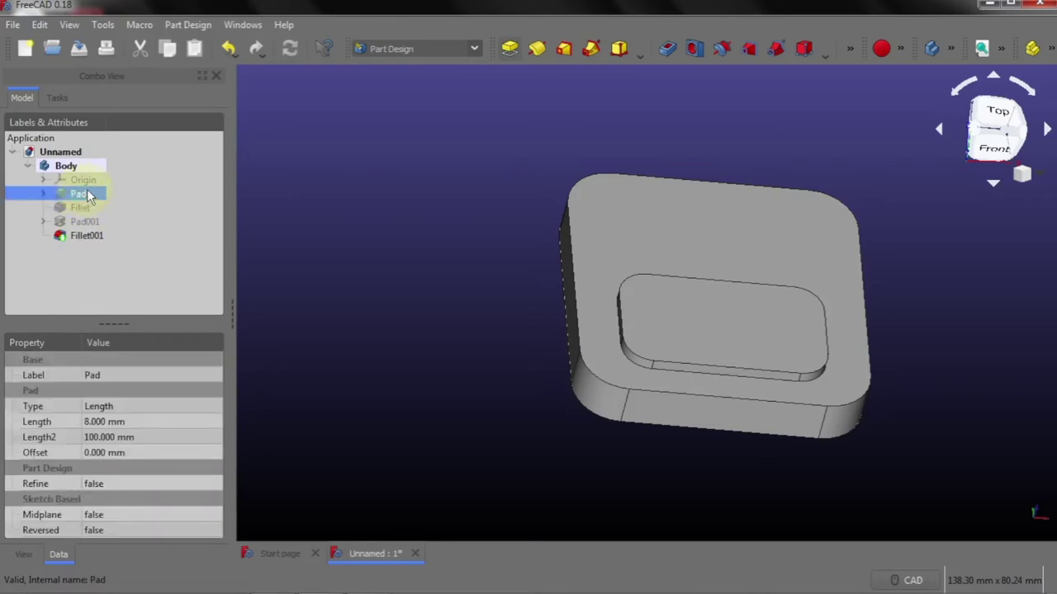
{"action": "key", "text": "space"}
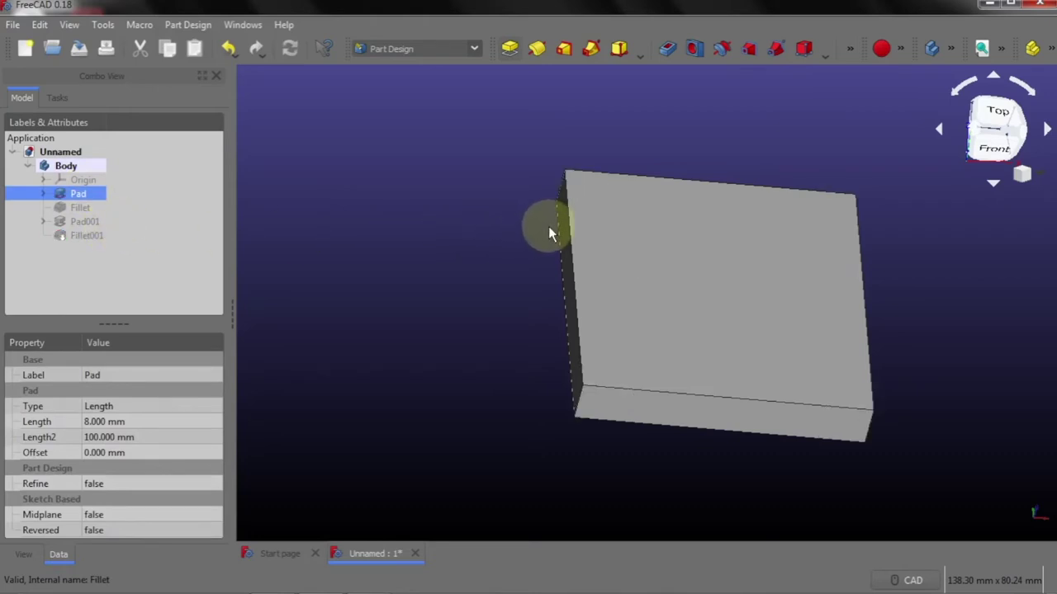
{"action": "left_click", "coordinate": [77, 208]}
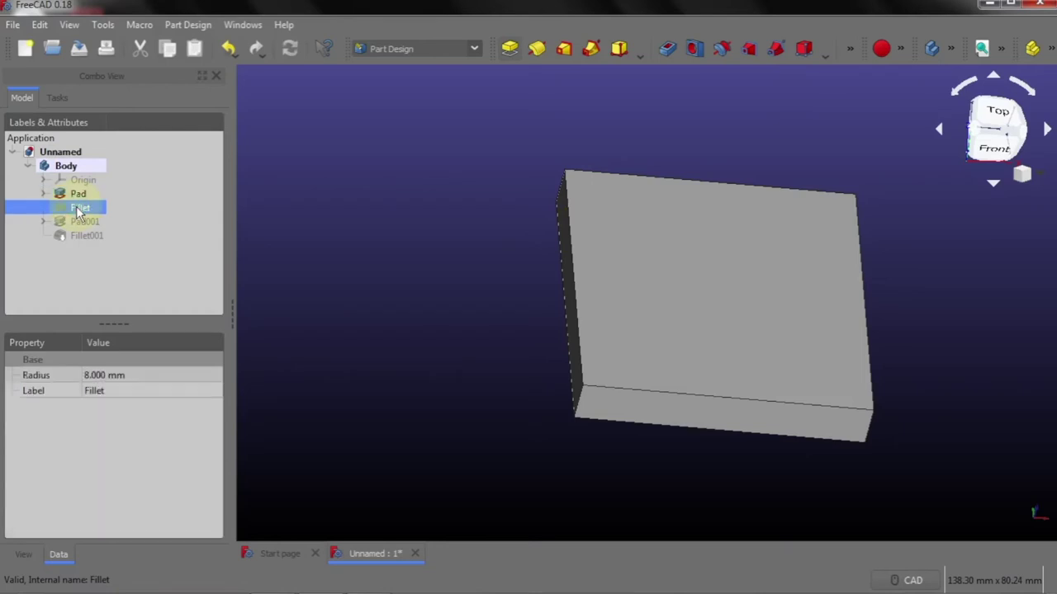
{"action": "key", "text": "space"}
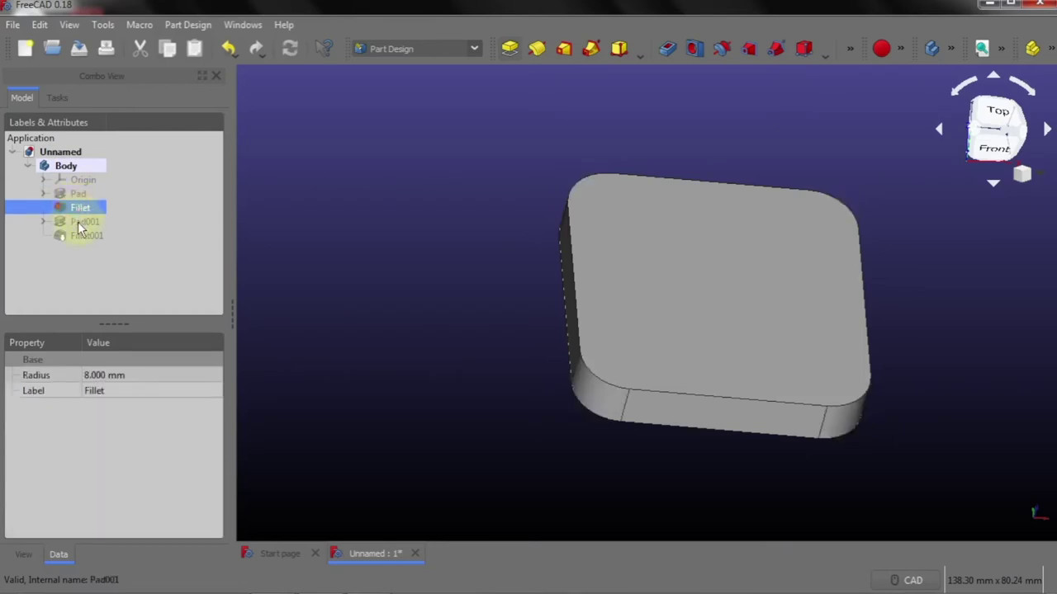
{"action": "left_click", "coordinate": [83, 222]}
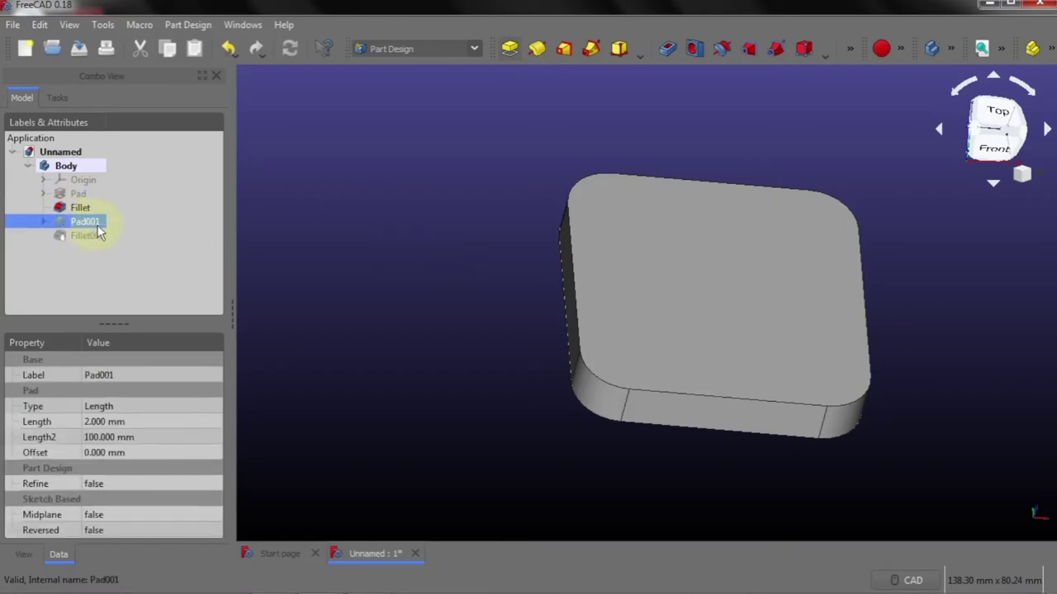
{"action": "key", "text": "space"}
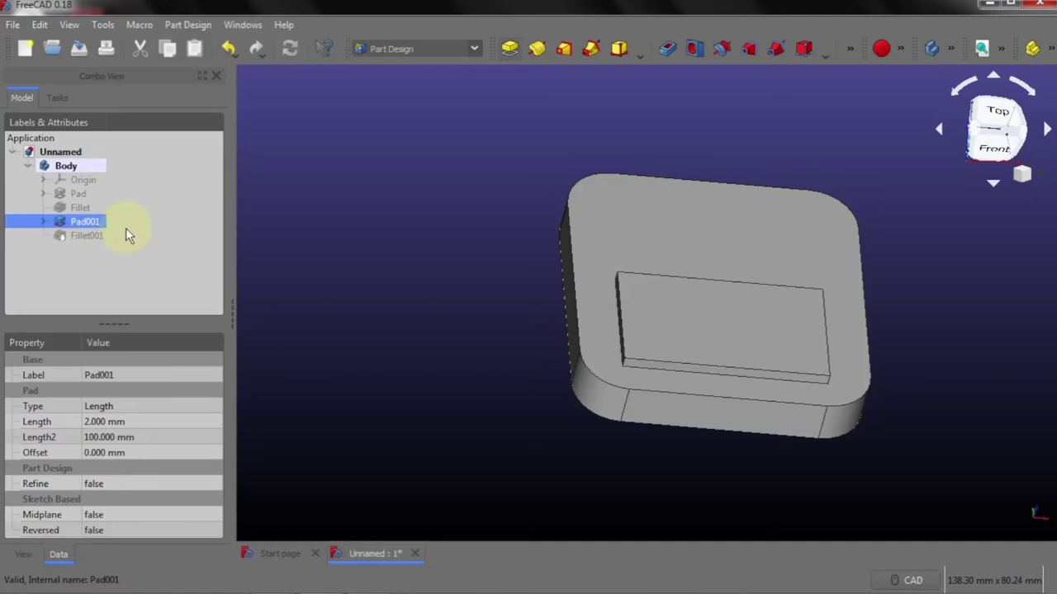
{"action": "left_click", "coordinate": [98, 237]}
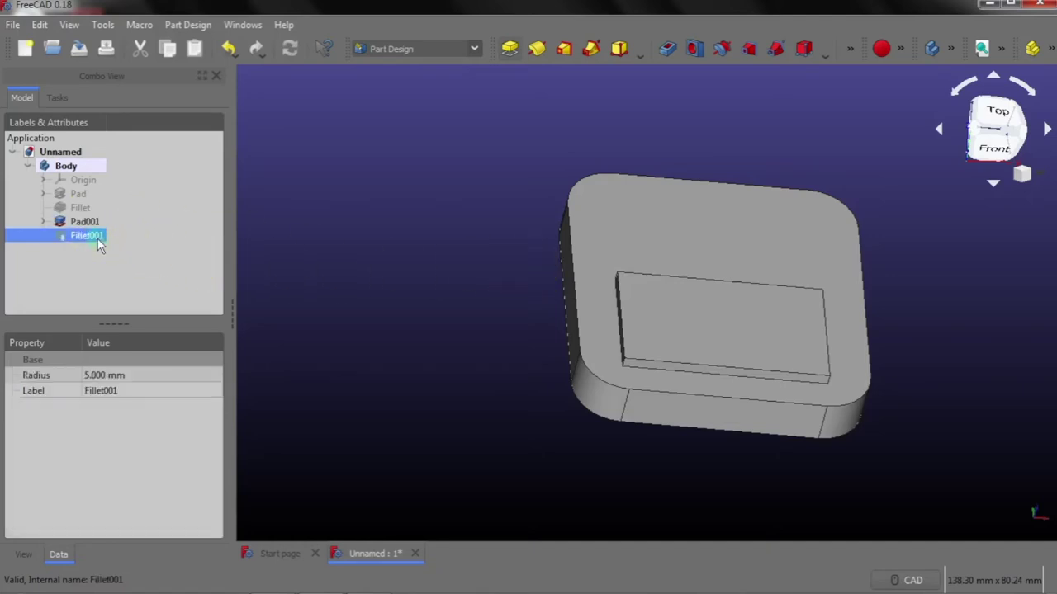
{"action": "key", "text": "space"}
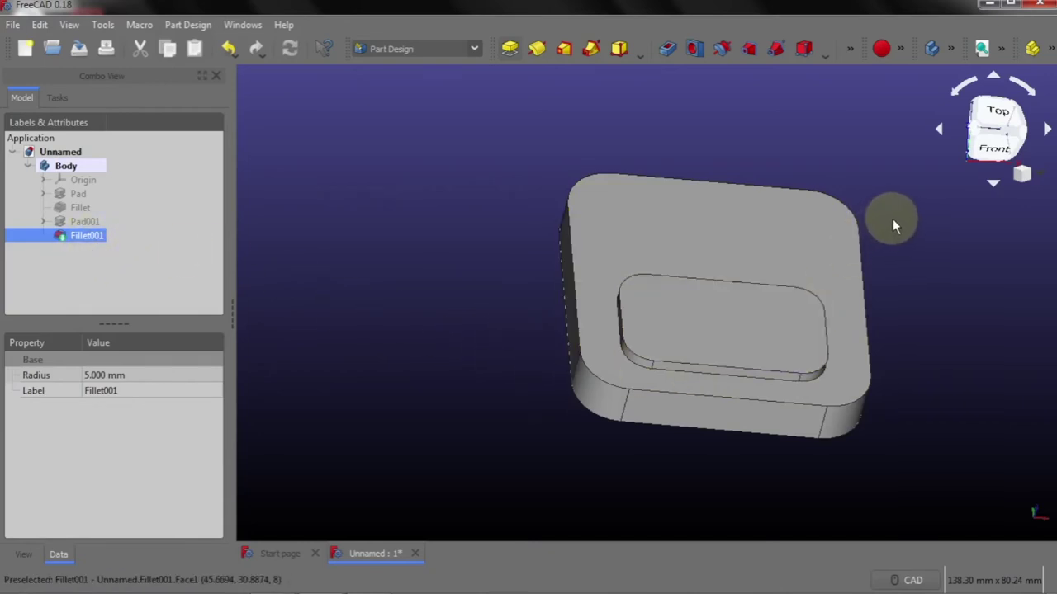
Orbit, pan and zoom around the filleted plate
{"action": "middle_click_drag", "start_coordinate": [885, 201], "coordinate": [877, 217]}
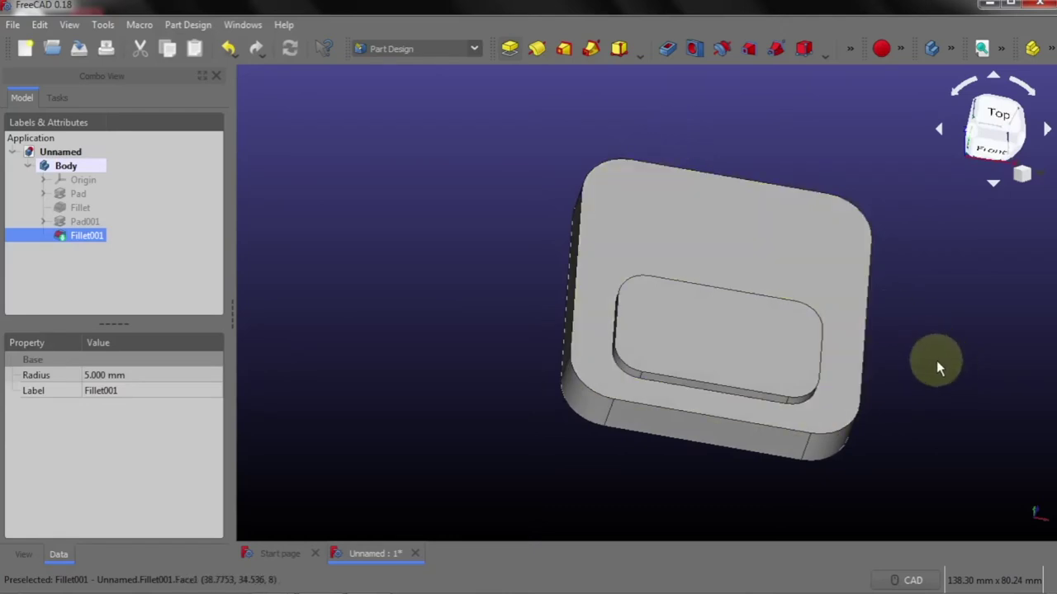
{"action": "scroll", "coordinate": [925, 365], "scroll_direction": "down", "scroll_amount": 2}
{"action": "mouse_move", "coordinate": [925, 358]}
{"action": "middle_mouse_down"}
{"action": "mouse_move", "coordinate": [853, 314]}
{"action": "mouse_move", "coordinate": [719, 273]}
{"action": "middle_mouse_up"}
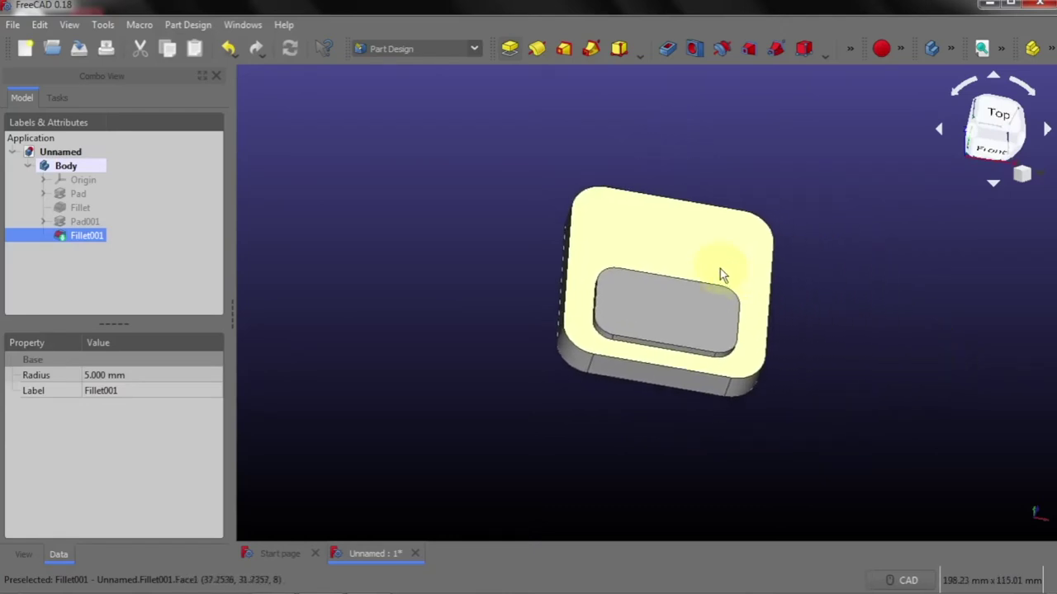
{"action": "scroll", "coordinate": [693, 315], "scroll_direction": "up", "scroll_amount": 2}
{"action": "scroll", "coordinate": [693, 315], "scroll_direction": "up", "scroll_amount": 2}
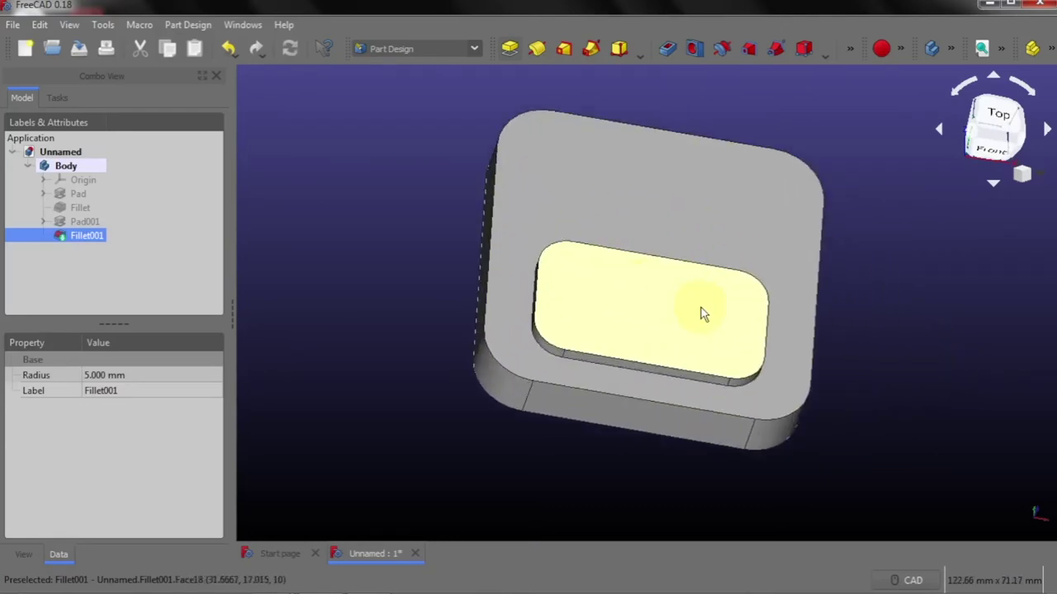
View the plate from the top, show the model tree, and bring up the workbench list
{"action": "left_click", "coordinate": [1001, 116]}
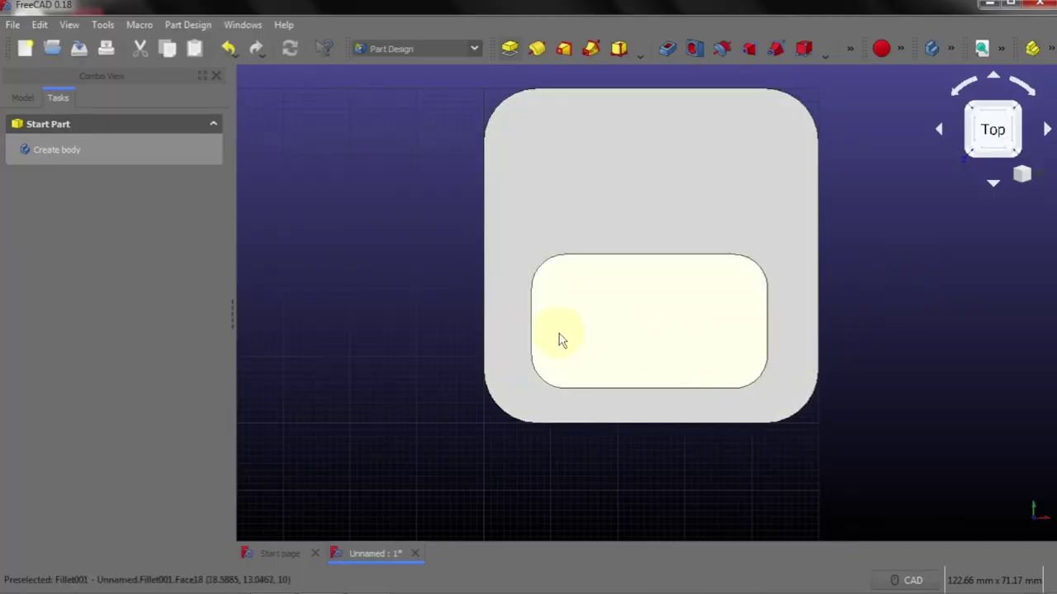
{"action": "left_click", "coordinate": [23, 98]}
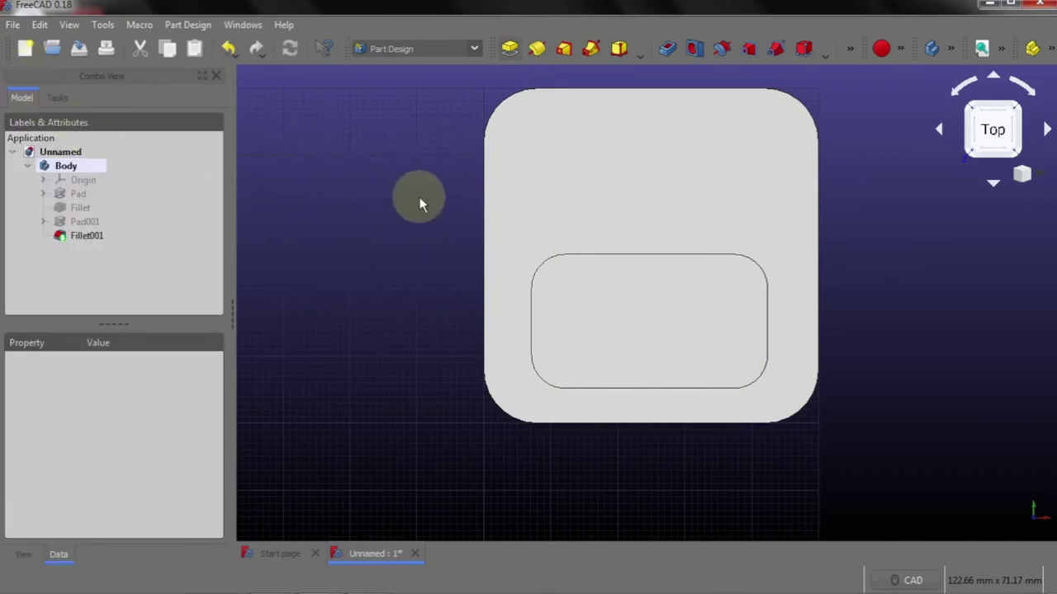
{"action": "left_click", "coordinate": [408, 48]}
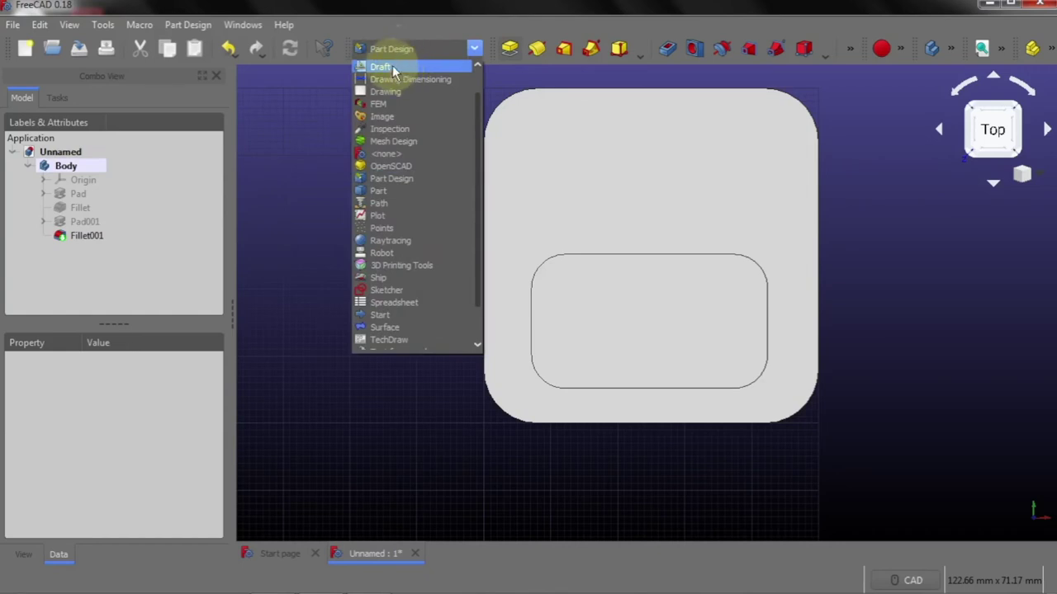
Activate the Draft workbench and show its menu of drafting commands
{"action": "left_click", "coordinate": [391, 65]}
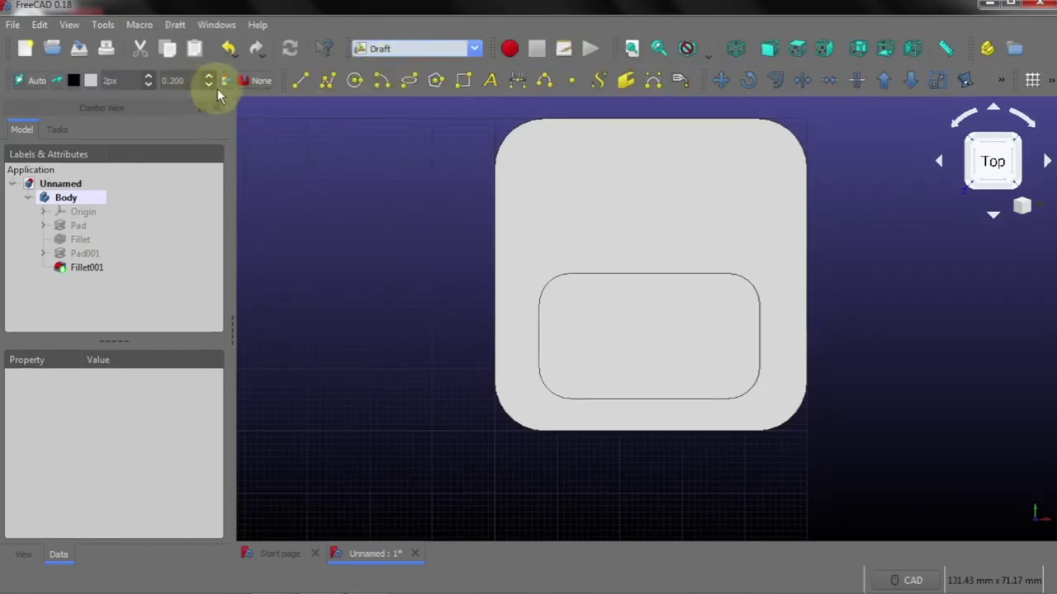
{"action": "left_click", "coordinate": [175, 25]}
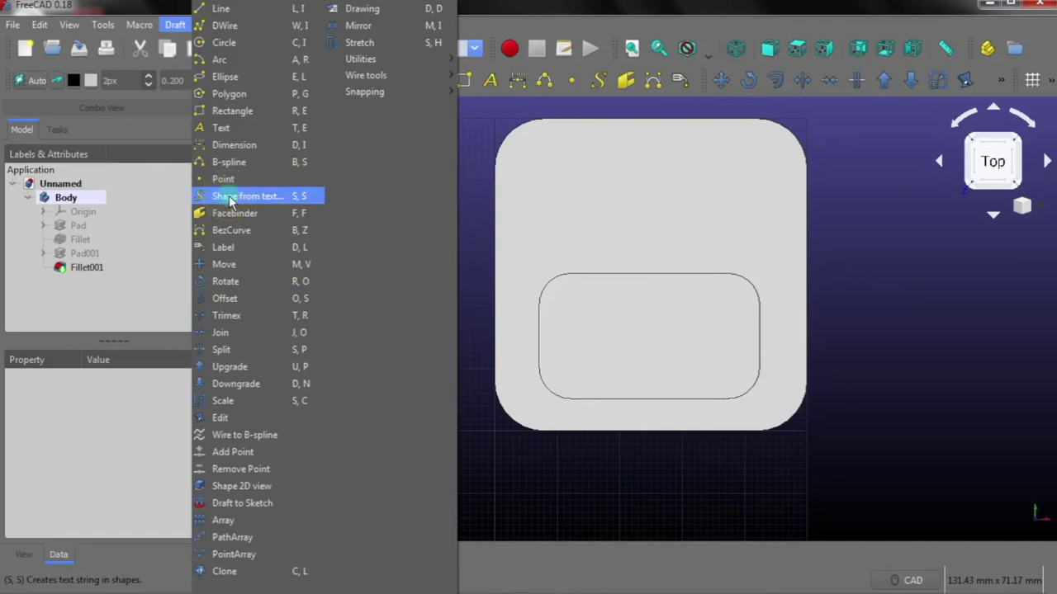
Start a ShapeString and set its insertion point on the top face at X 0.984, Y 1.355, Z 8 mm
{"action": "left_click", "coordinate": [229, 196]}
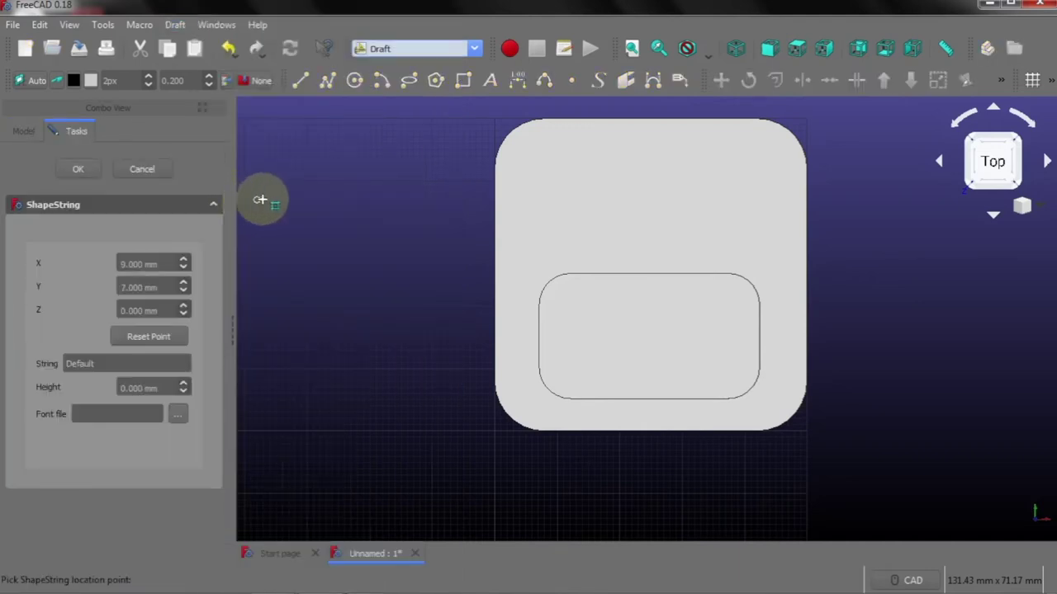
{"action": "left_click", "coordinate": [257, 223]}
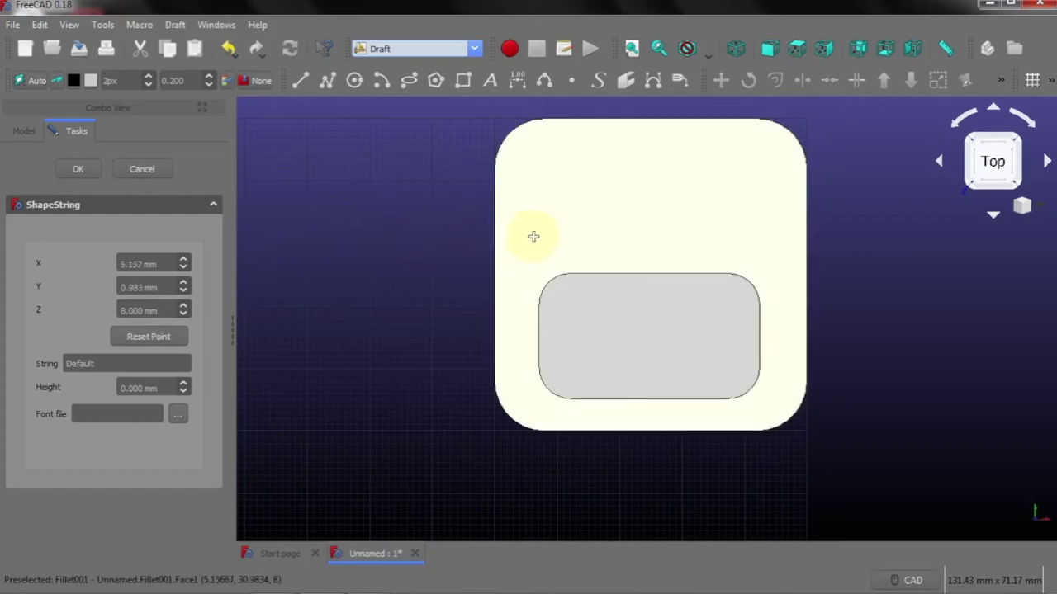
{"action": "left_click", "coordinate": [564, 240]}
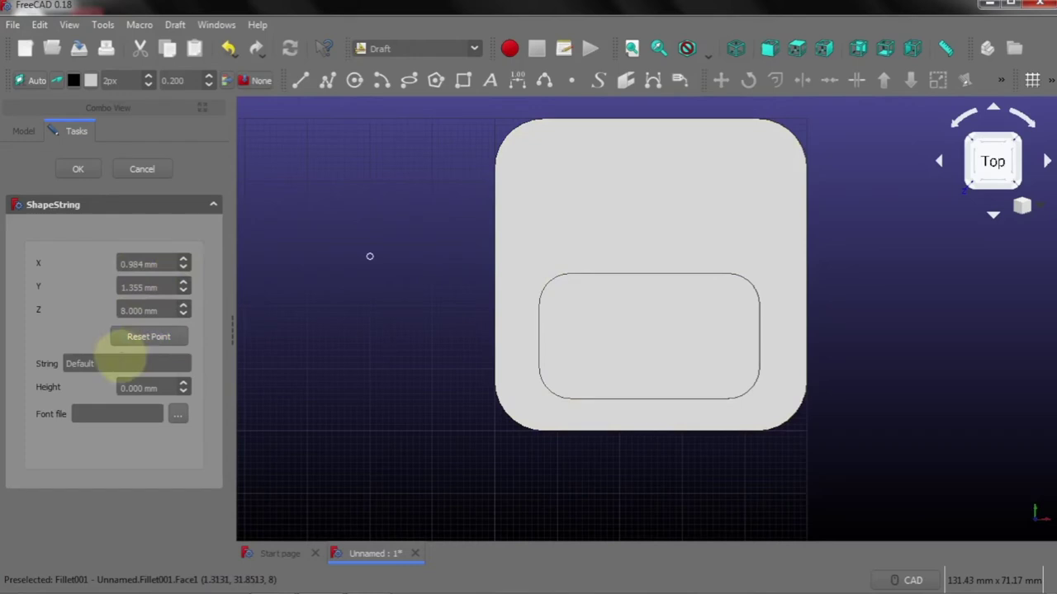
Replace the placeholder string with 'You' and set the text height to 10 mm
{"action": "left_click_drag", "start_coordinate": [101, 364], "coordinate": [51, 363]}
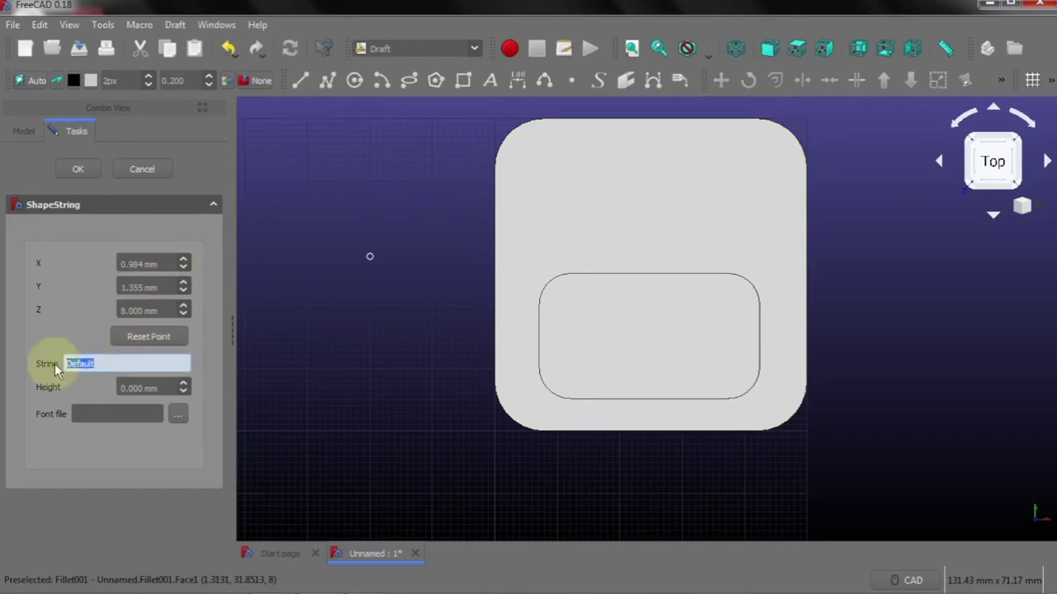
{"action": "type", "text": "You"}
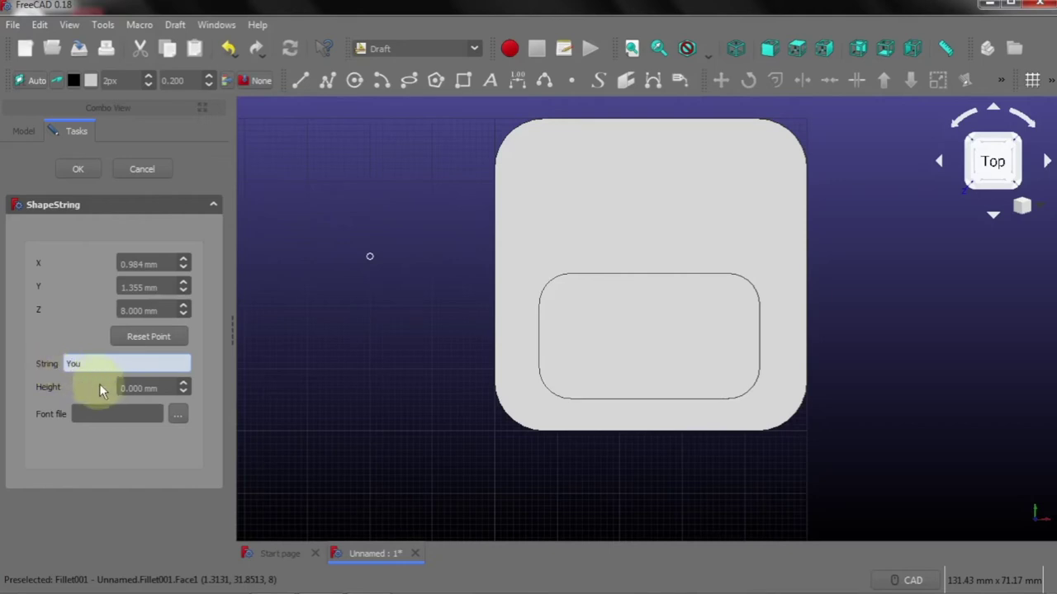
{"action": "left_click", "coordinate": [164, 388]}
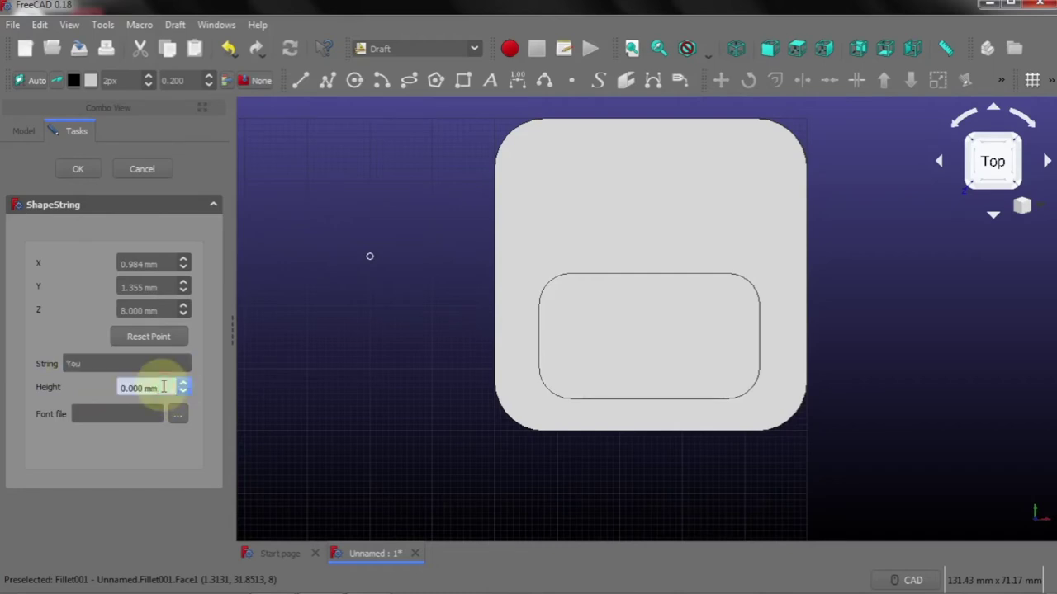
{"action": "scroll", "coordinate": [164, 388], "scroll_direction": "up", "scroll_amount": 10}
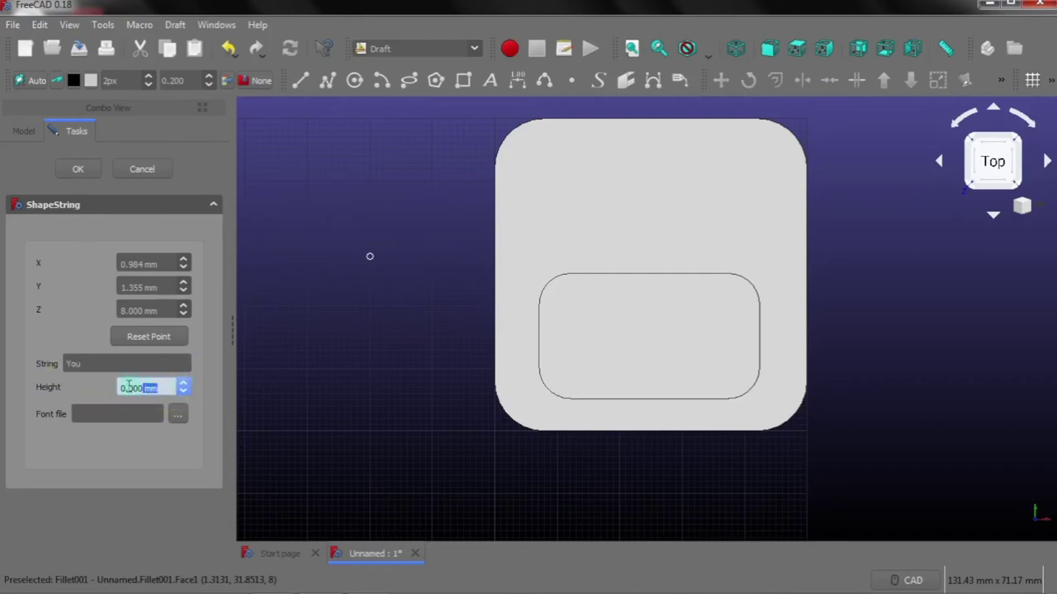
{"action": "type", "text": "10"}
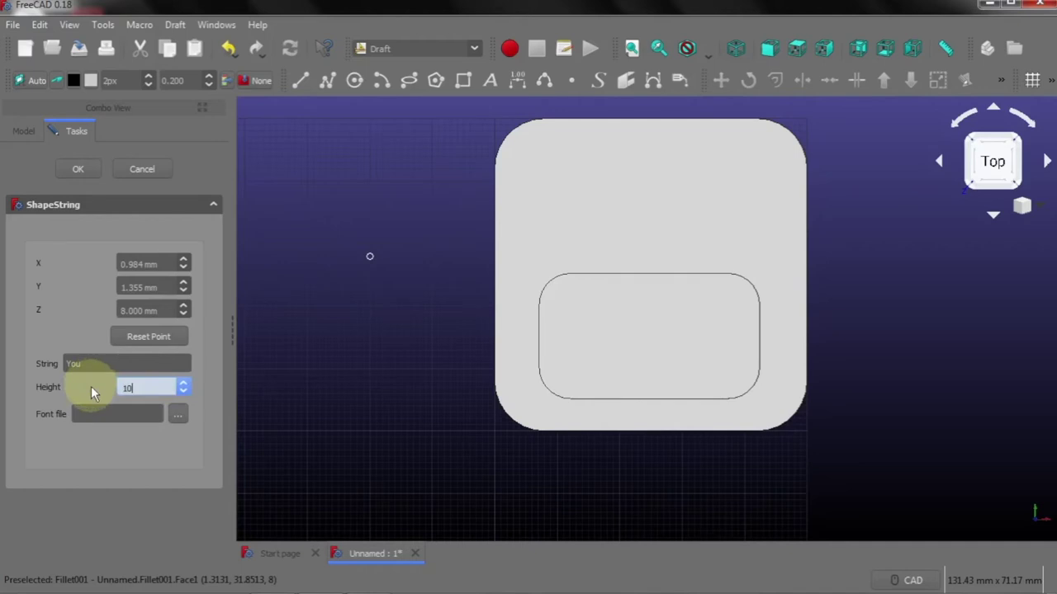
{"action": "left_click", "coordinate": [108, 413]}
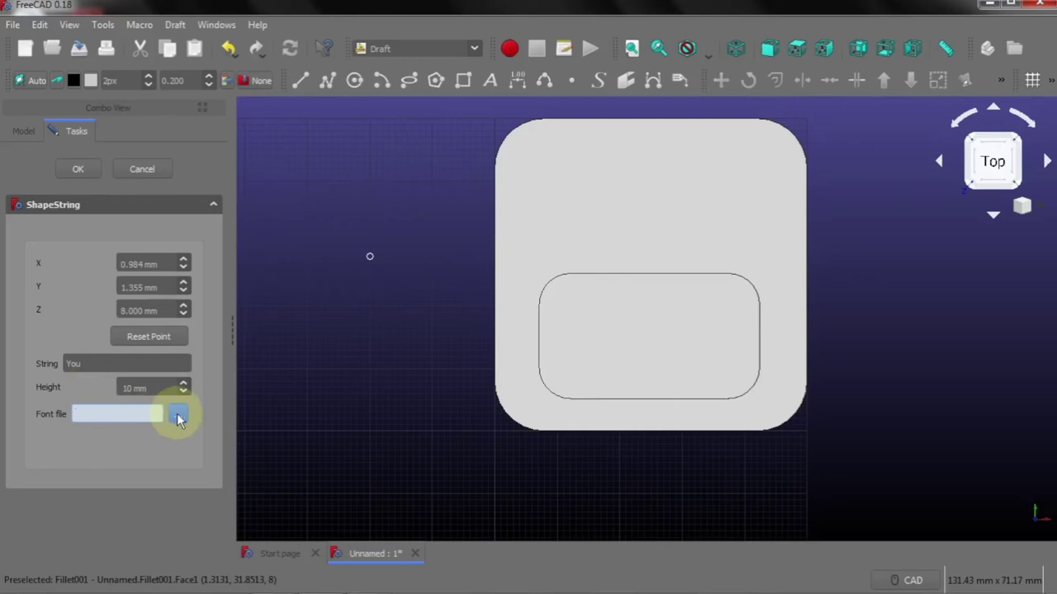
Choose LeagueGothic-Regular.otf as the font file and create the 'You' ShapeString
{"action": "left_click", "coordinate": [177, 414]}
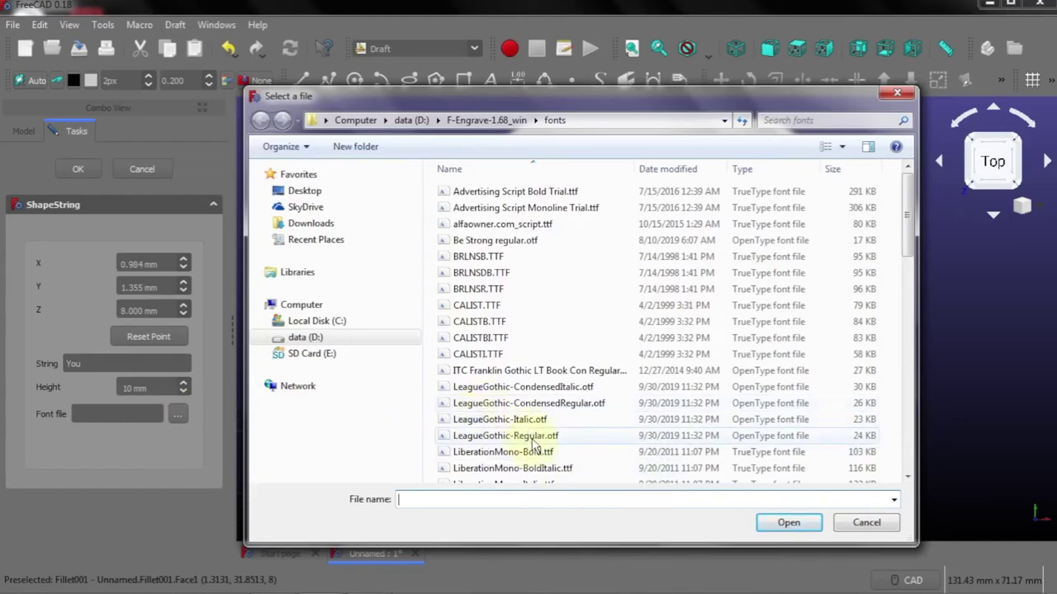
{"action": "left_click", "coordinate": [532, 438]}
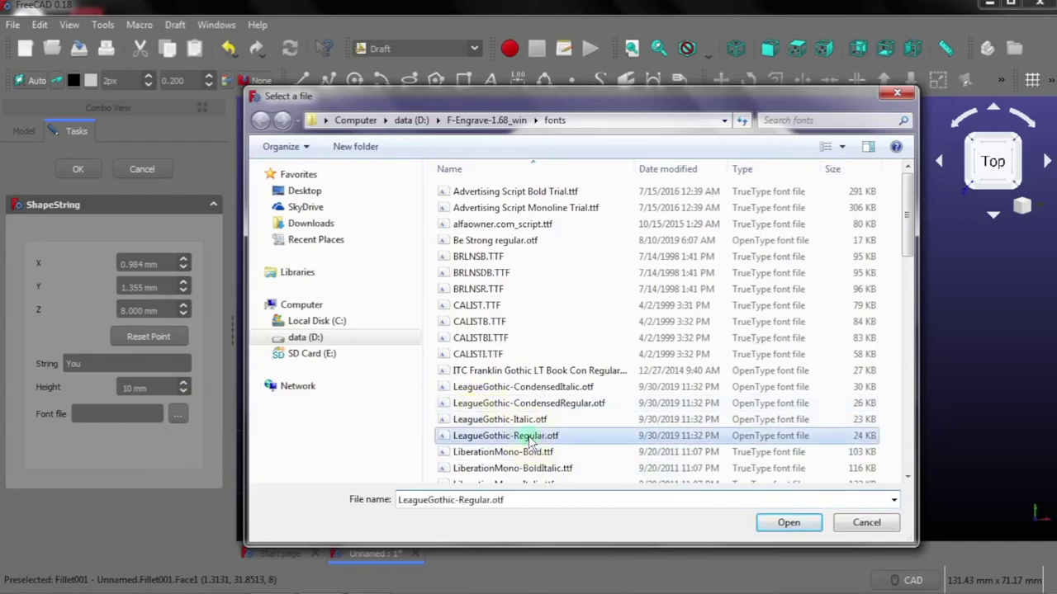
{"action": "left_click", "coordinate": [774, 525]}
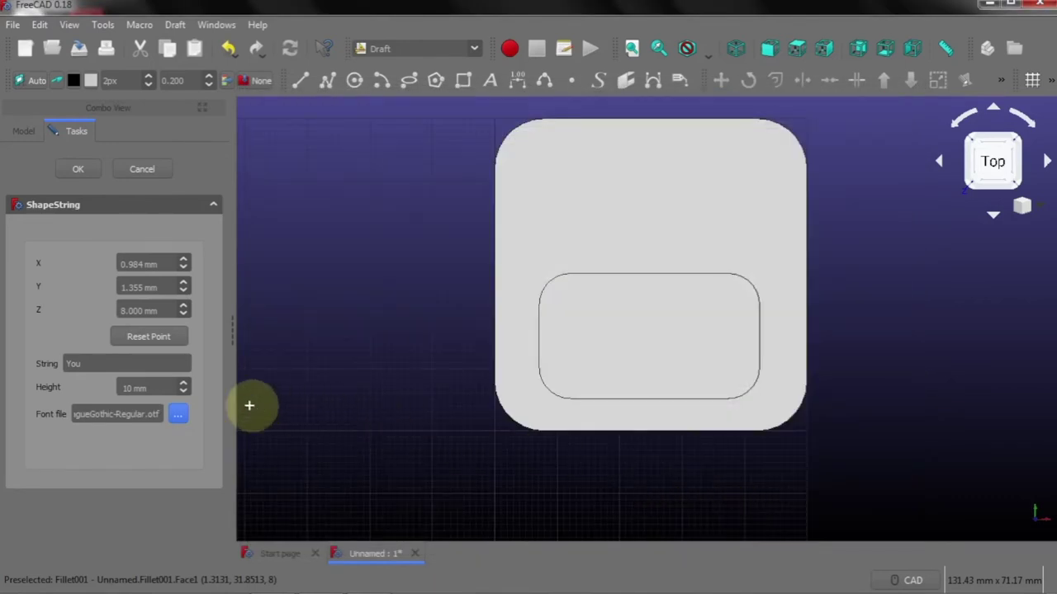
{"action": "left_click", "coordinate": [78, 169]}
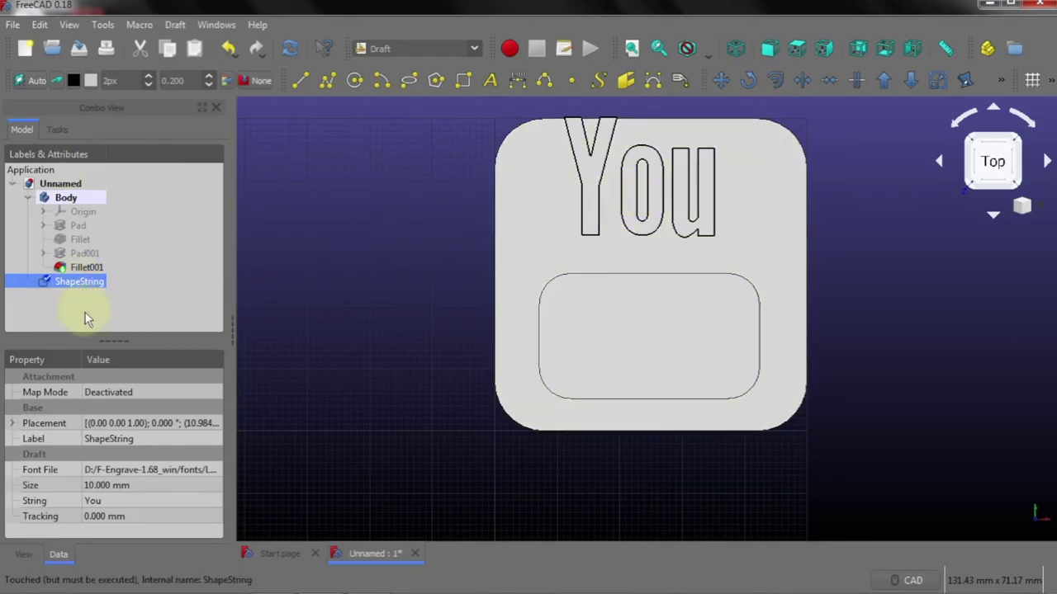
Change the ShapeString Size property to 8 mm, then to 9 mm
{"action": "left_click_drag", "start_coordinate": [104, 343], "coordinate": [107, 300]}
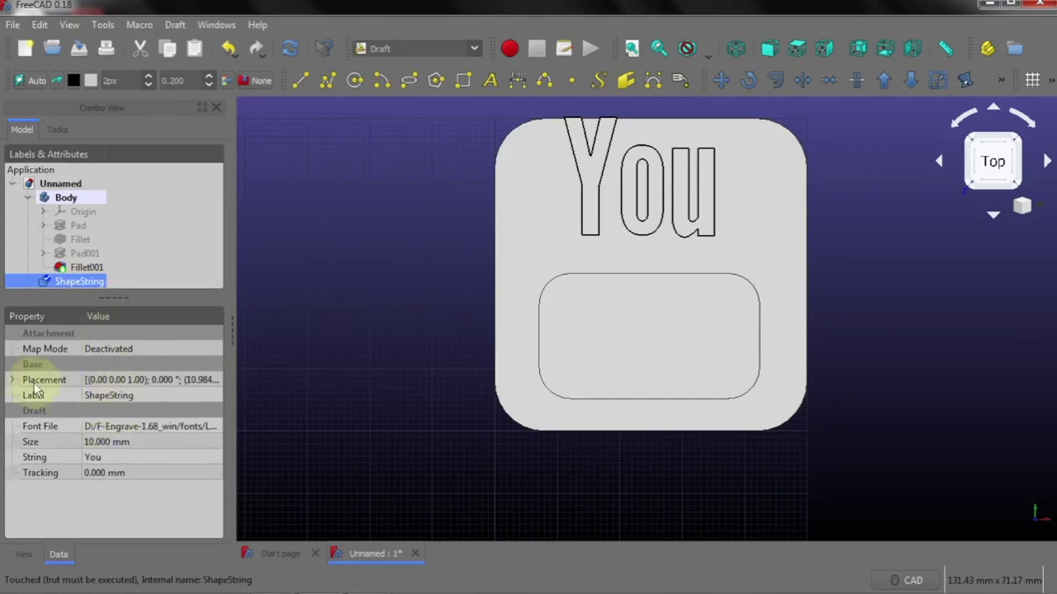
{"action": "mouse_move", "coordinate": [151, 380]}
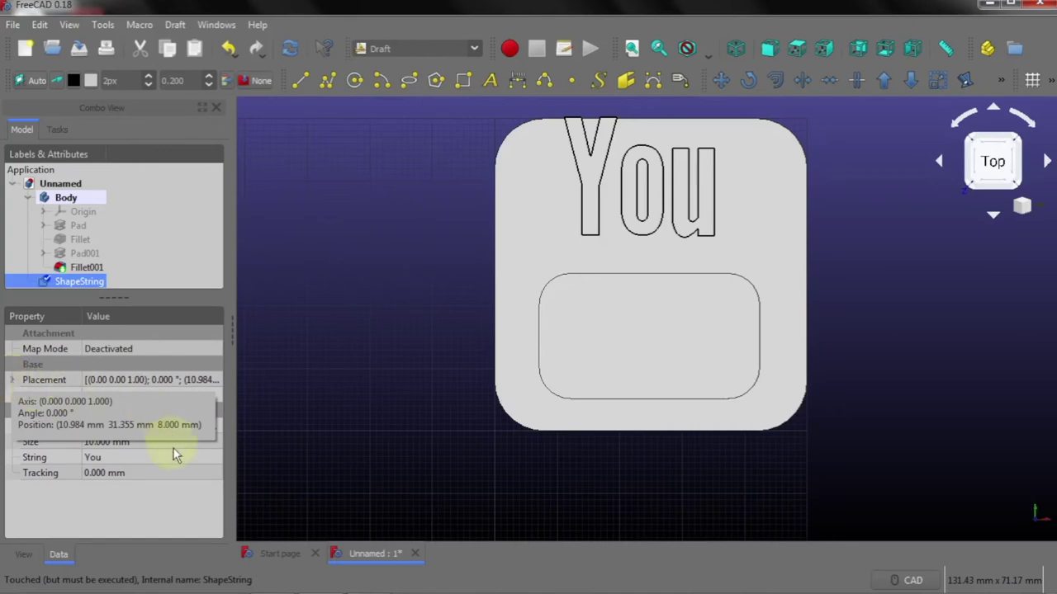
{"action": "left_click", "coordinate": [121, 442]}
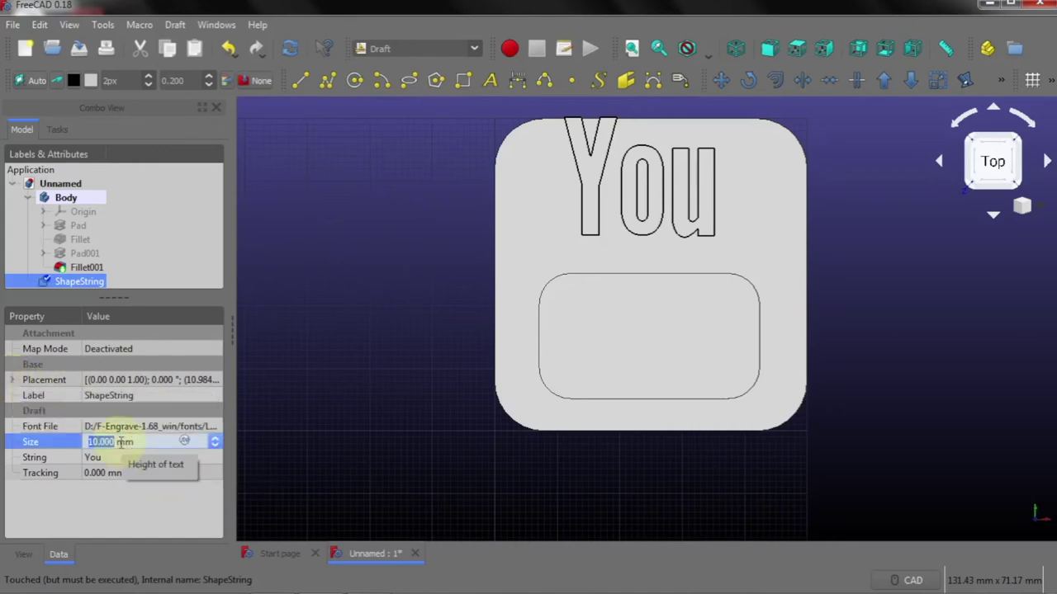
{"action": "type", "text": "8"}
{"action": "left_click", "coordinate": [106, 457]}
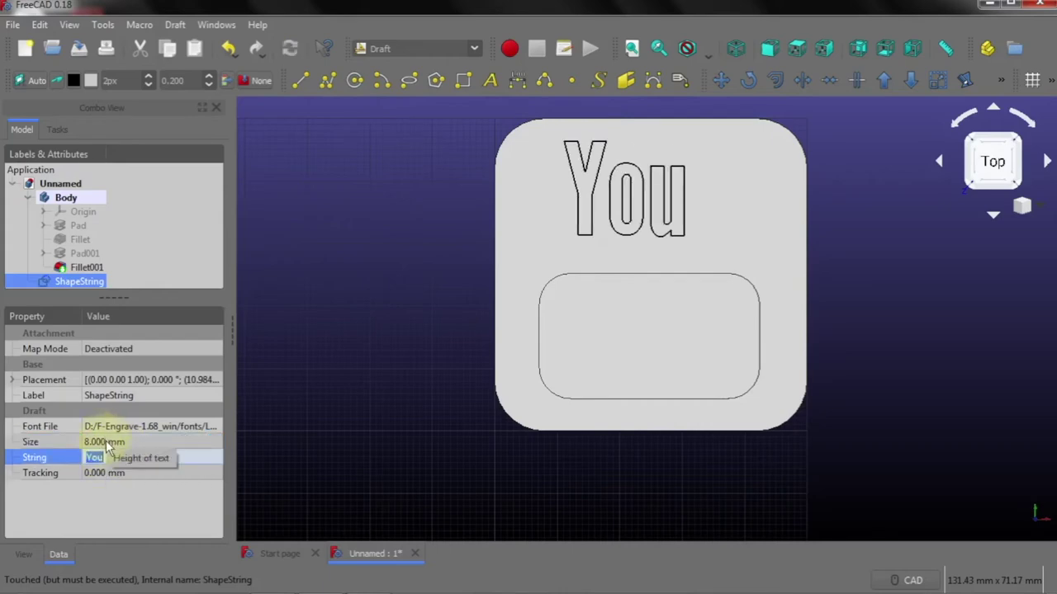
{"action": "left_click", "coordinate": [108, 443]}
{"action": "type", "text": "9"}
{"action": "left_click", "coordinate": [108, 460]}
{"action": "left_click", "coordinate": [108, 460]}
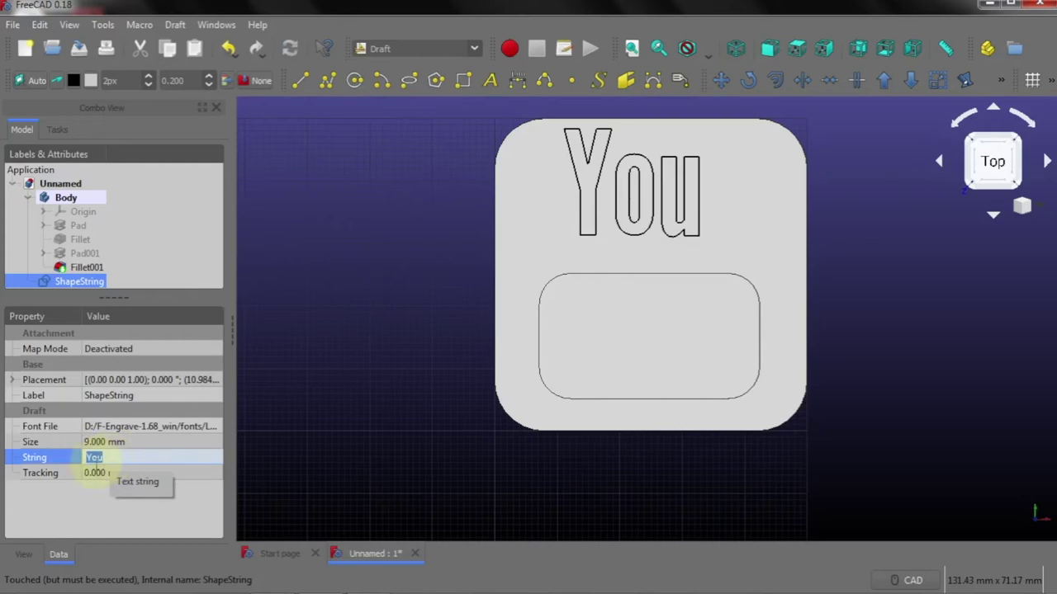
Expand the ShapeString's placement position and lower its y value to 27.355 mm
{"action": "left_click", "coordinate": [12, 380]}
{"action": "left_click", "coordinate": [26, 426]}
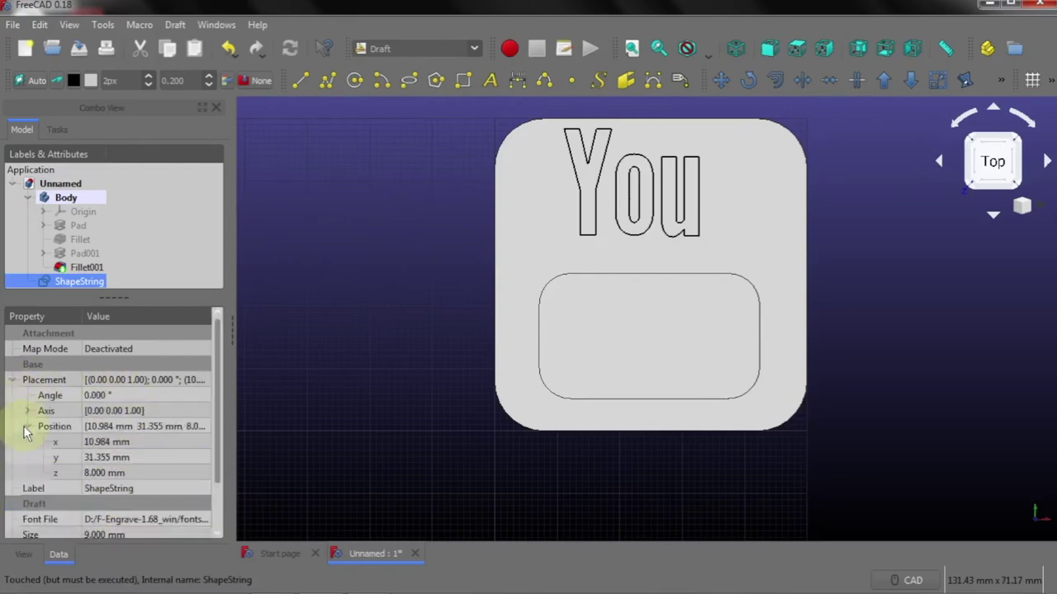
{"action": "left_click", "coordinate": [151, 455]}
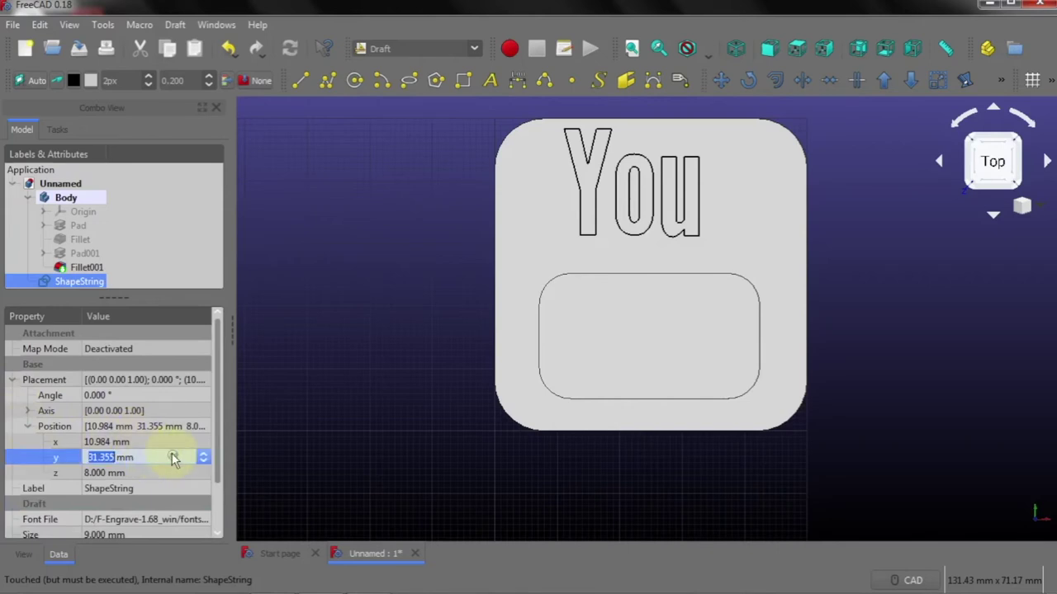
{"action": "left_click", "coordinate": [203, 460]}
{"action": "left_click", "coordinate": [203, 461]}
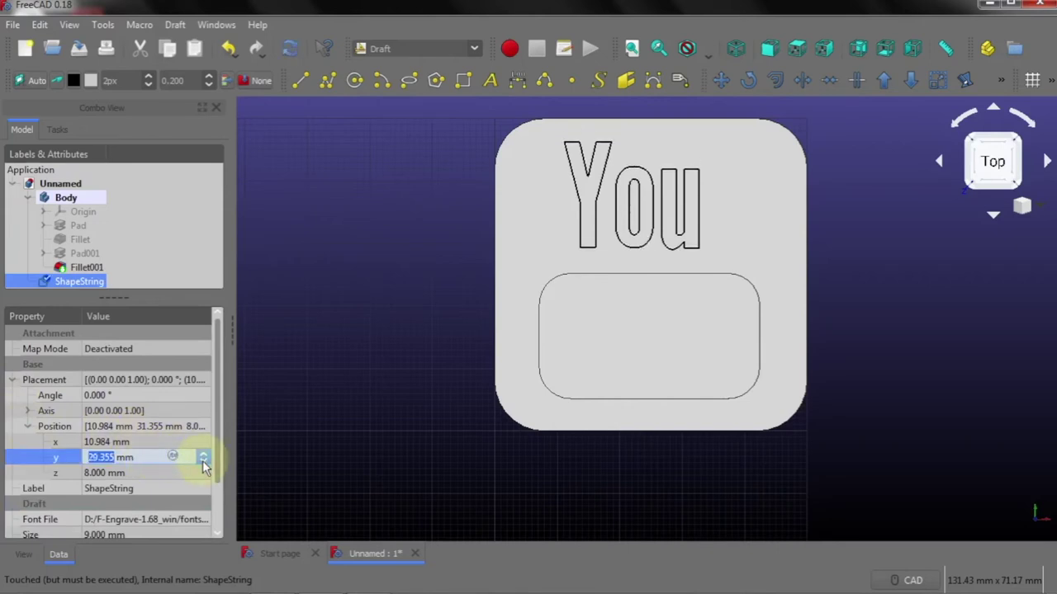
{"action": "left_click", "coordinate": [202, 461]}
{"action": "left_click", "coordinate": [202, 460]}
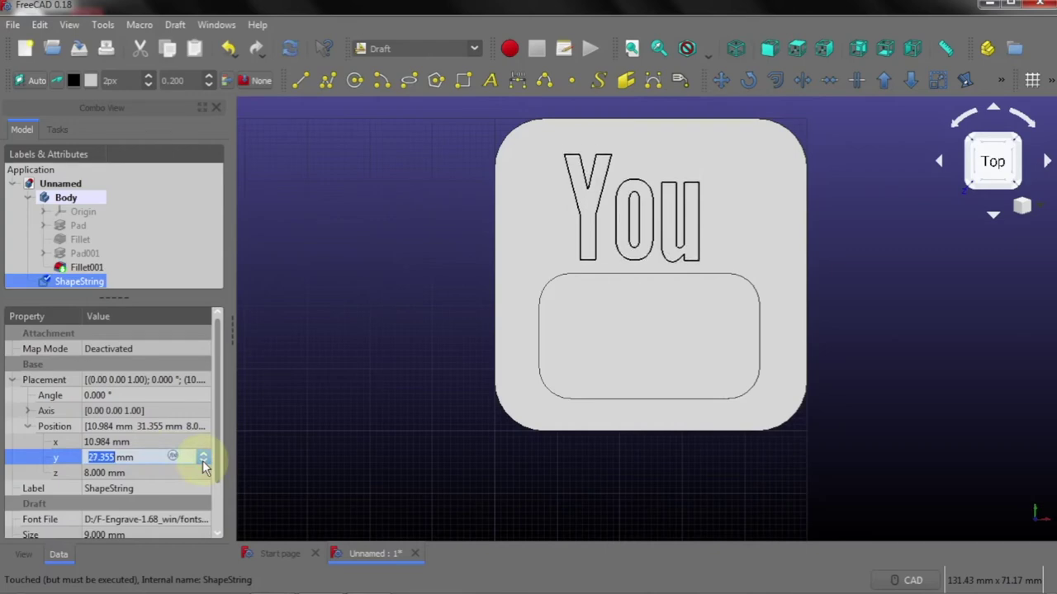
Shift the text right to x 12.984 mm, then deselect and orbit to a tilted view
{"action": "left_click", "coordinate": [150, 442]}
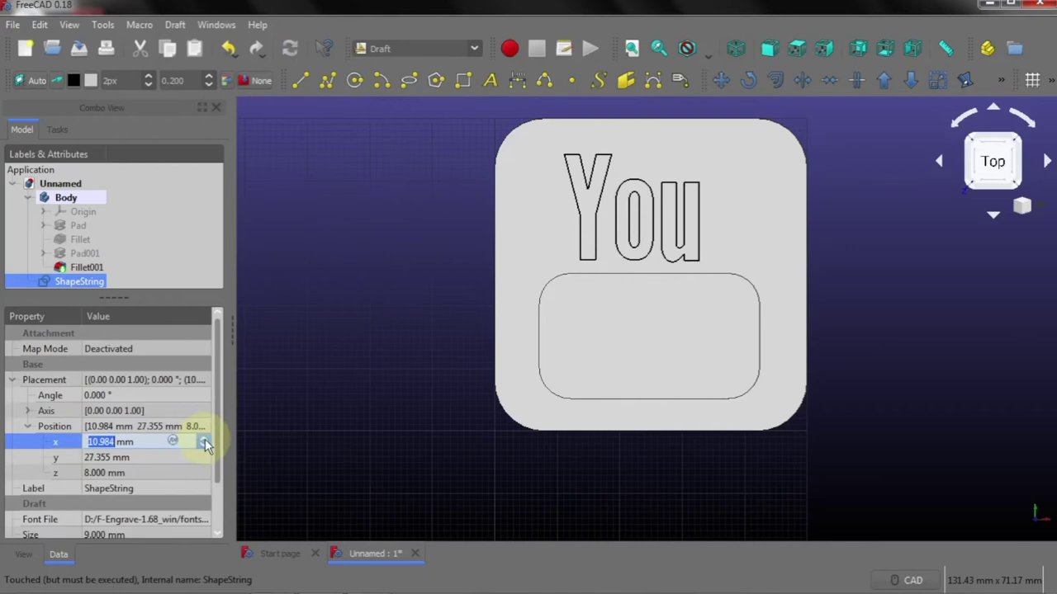
{"action": "left_click", "coordinate": [203, 439]}
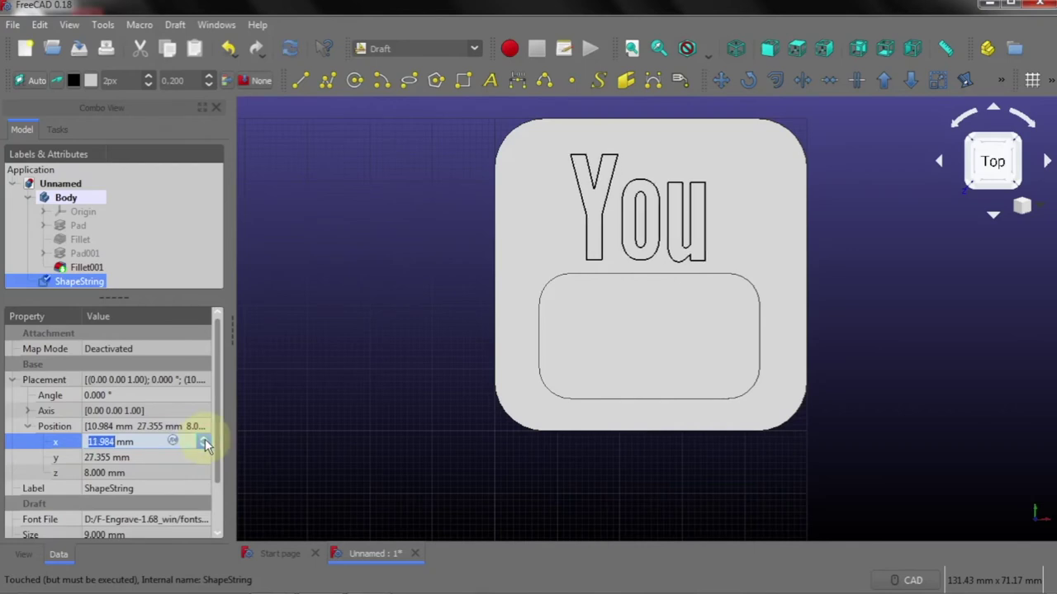
{"action": "left_click", "coordinate": [204, 439]}
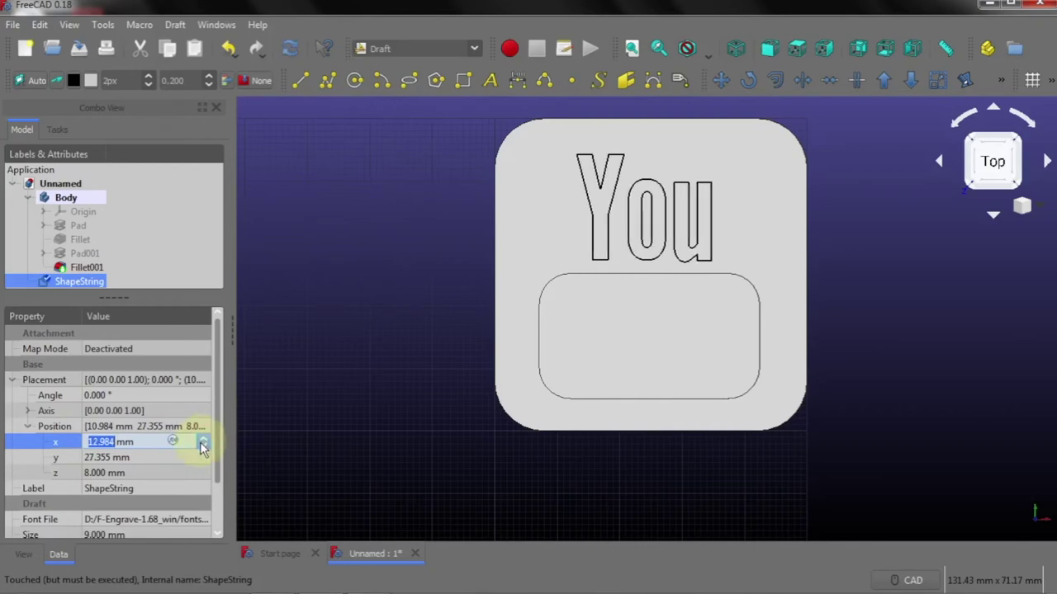
{"action": "left_click", "coordinate": [86, 268]}
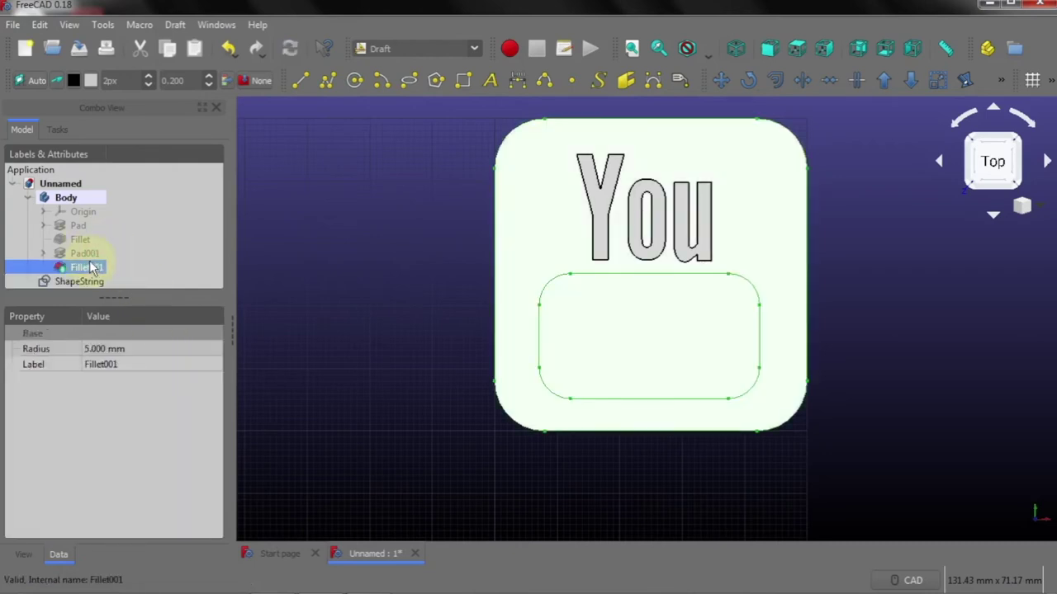
{"action": "left_click", "coordinate": [402, 317]}
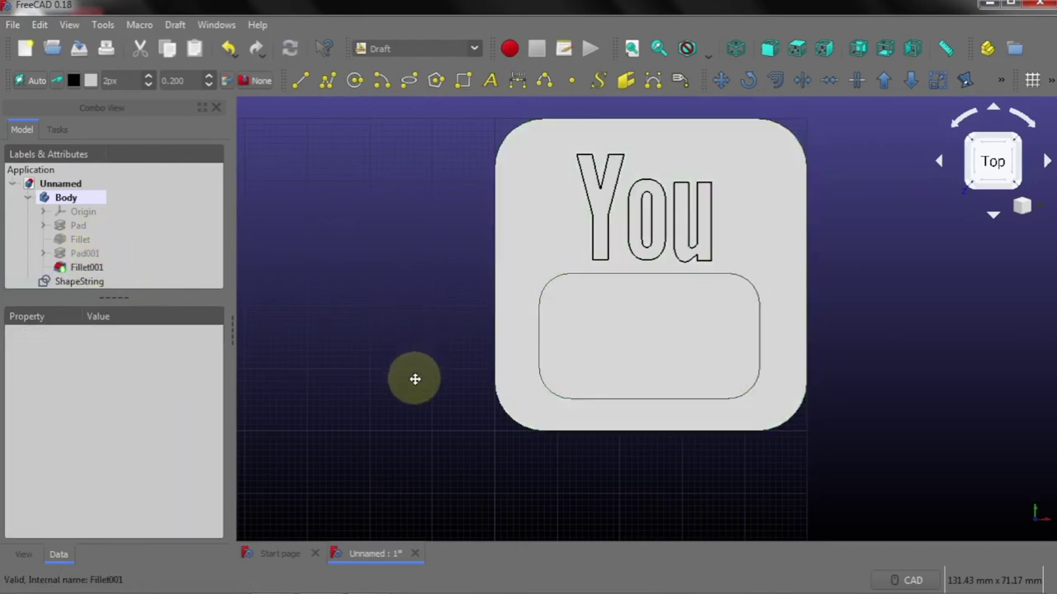
{"action": "mouse_move", "coordinate": [414, 379]}
{"action": "middle_mouse_down"}
{"action": "mouse_move", "coordinate": [557, 318]}
{"action": "mouse_move", "coordinate": [634, 249]}
{"action": "mouse_move", "coordinate": [614, 170]}
{"action": "middle_mouse_up"}
Zoom into the tilted model and select ShapeString in the enlarged model tree
{"action": "scroll", "coordinate": [613, 170], "scroll_direction": "up", "scroll_amount": 2}
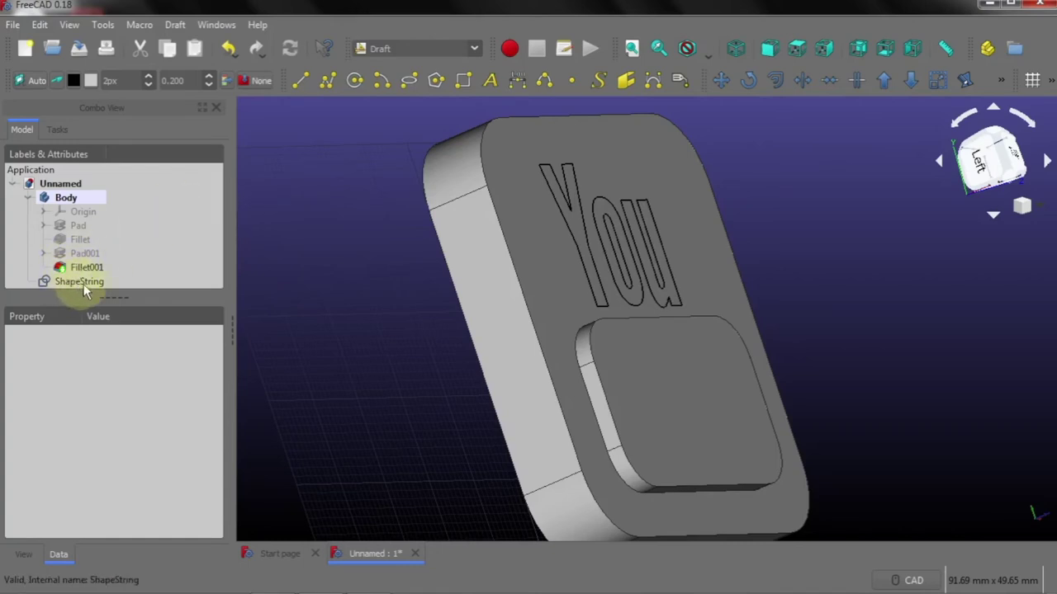
{"action": "left_click_drag", "start_coordinate": [107, 298], "coordinate": [106, 322]}
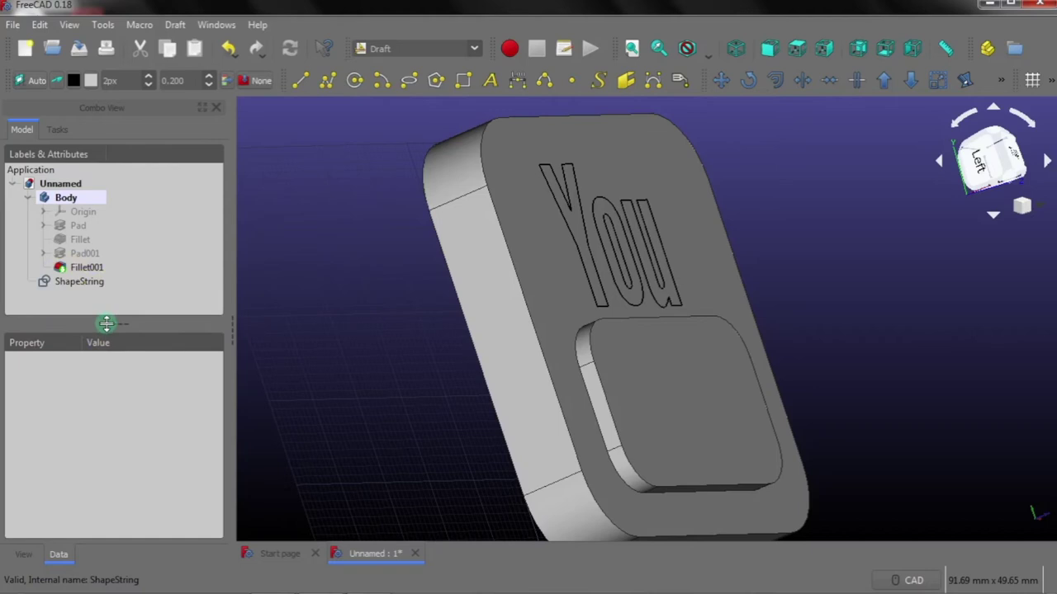
{"action": "left_click", "coordinate": [98, 283]}
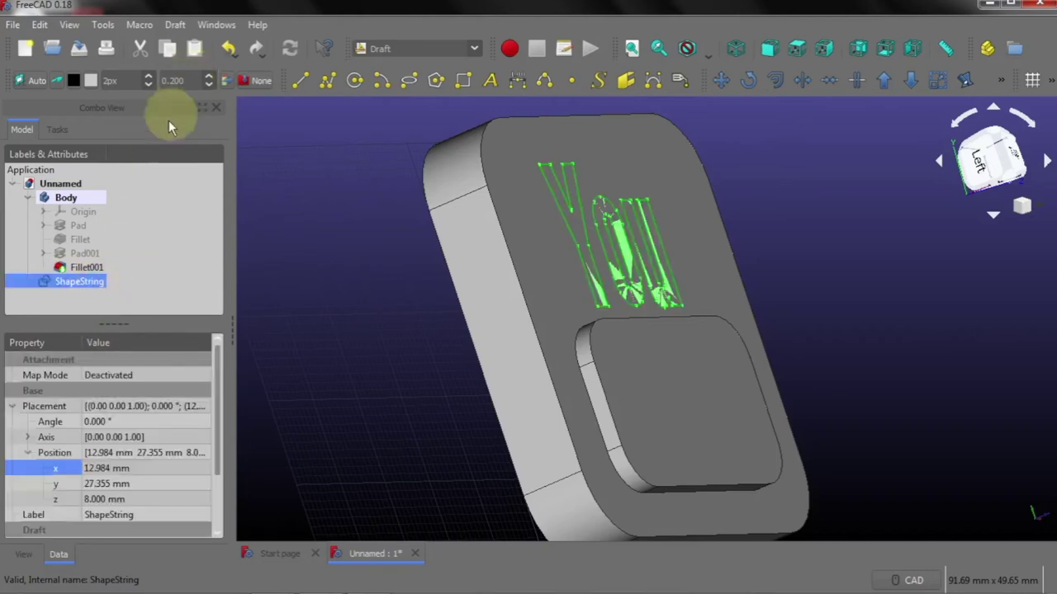
Switch to Part Design, try padding the ShapeString, and cancel the outside-geometry reference dialog
{"action": "left_click", "coordinate": [342, 269]}
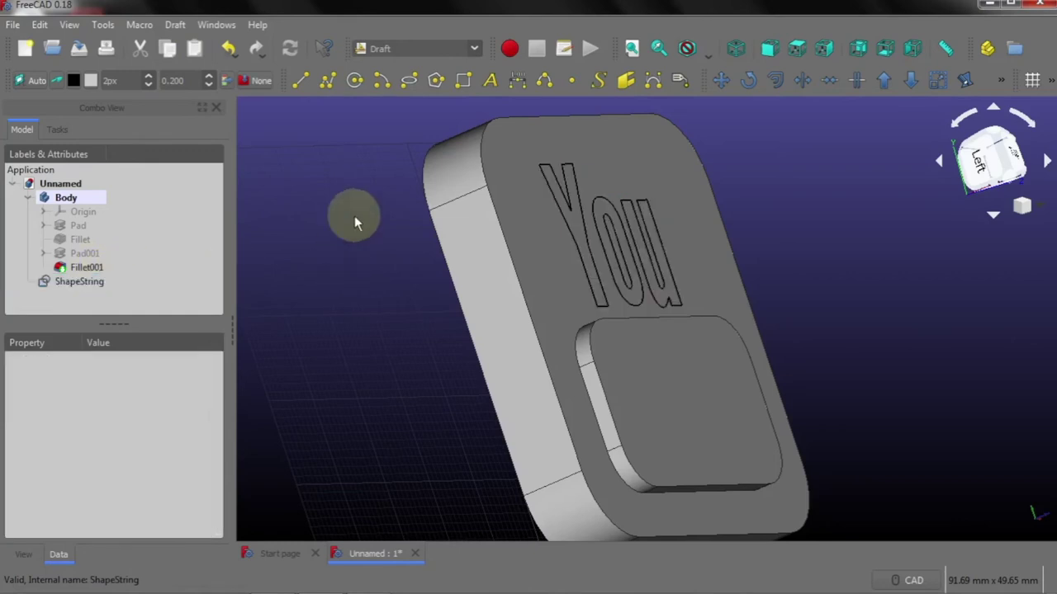
{"action": "left_click", "coordinate": [395, 49]}
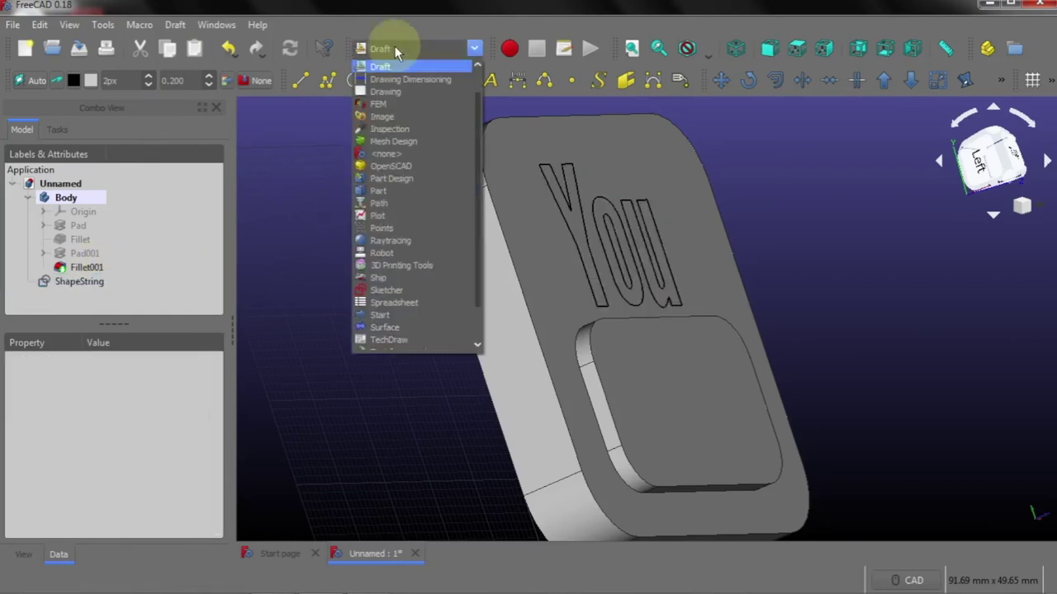
{"action": "left_click", "coordinate": [395, 177]}
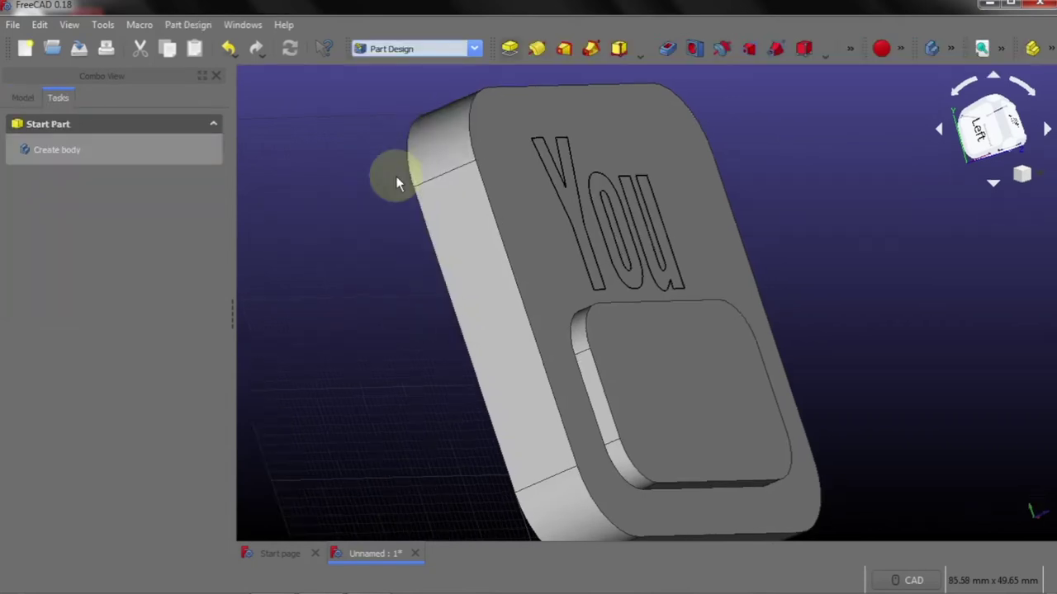
{"action": "left_click", "coordinate": [22, 97]}
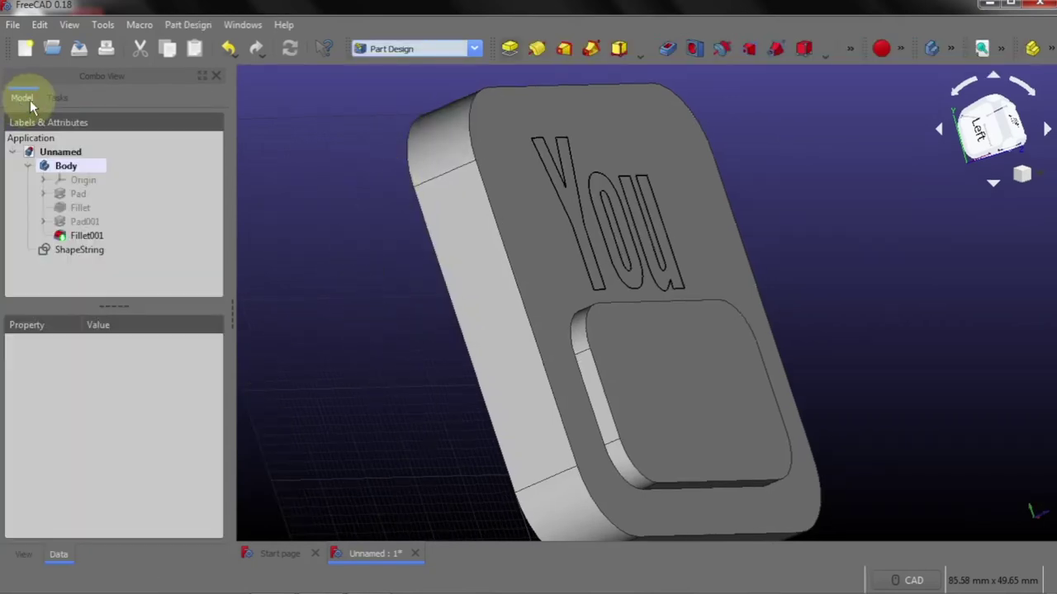
{"action": "left_click", "coordinate": [79, 253]}
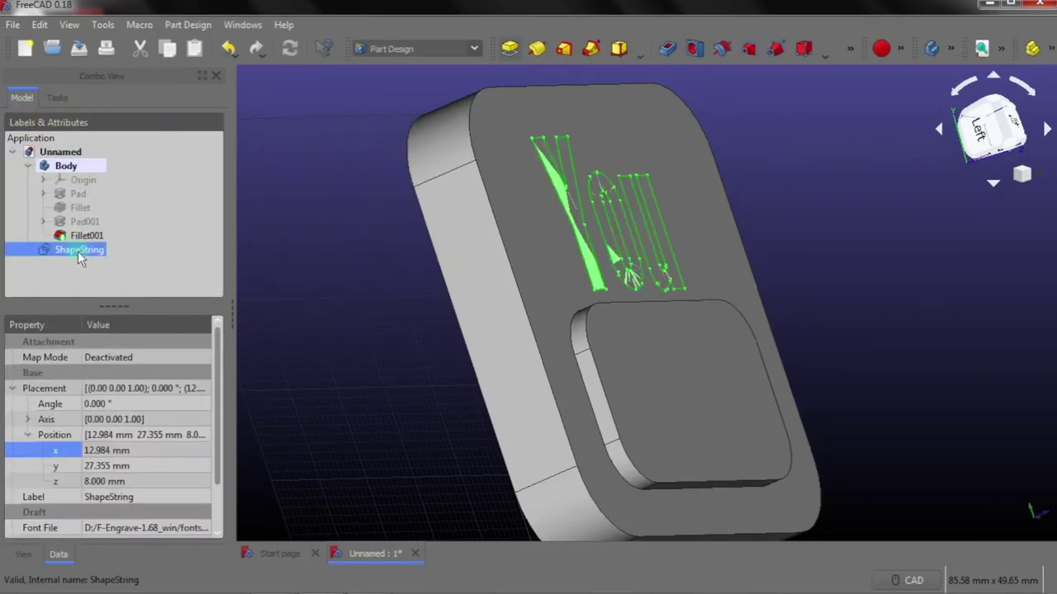
{"action": "left_click", "coordinate": [188, 24]}
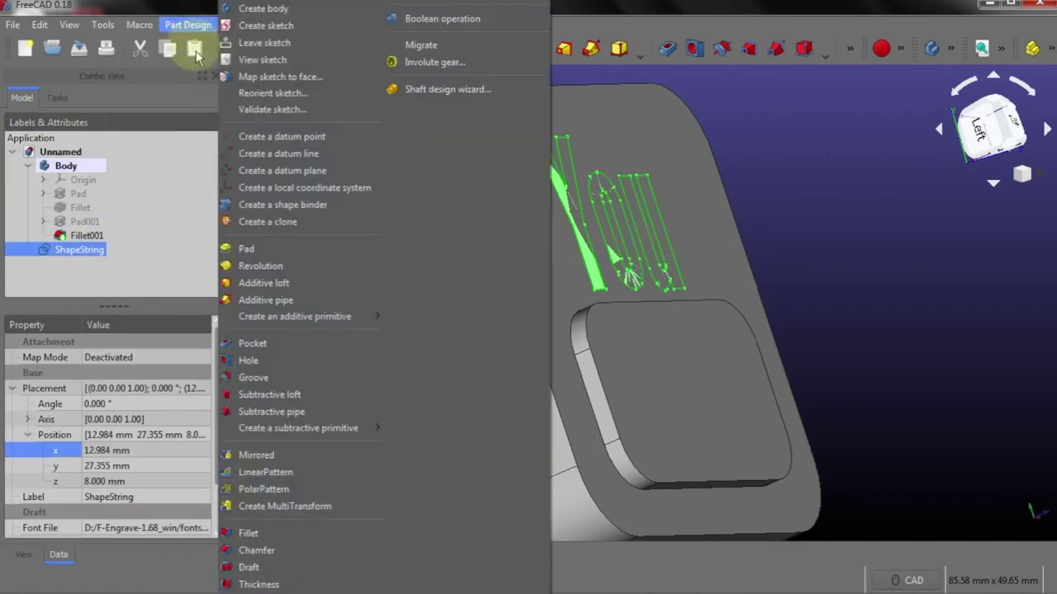
{"action": "left_click", "coordinate": [264, 250]}
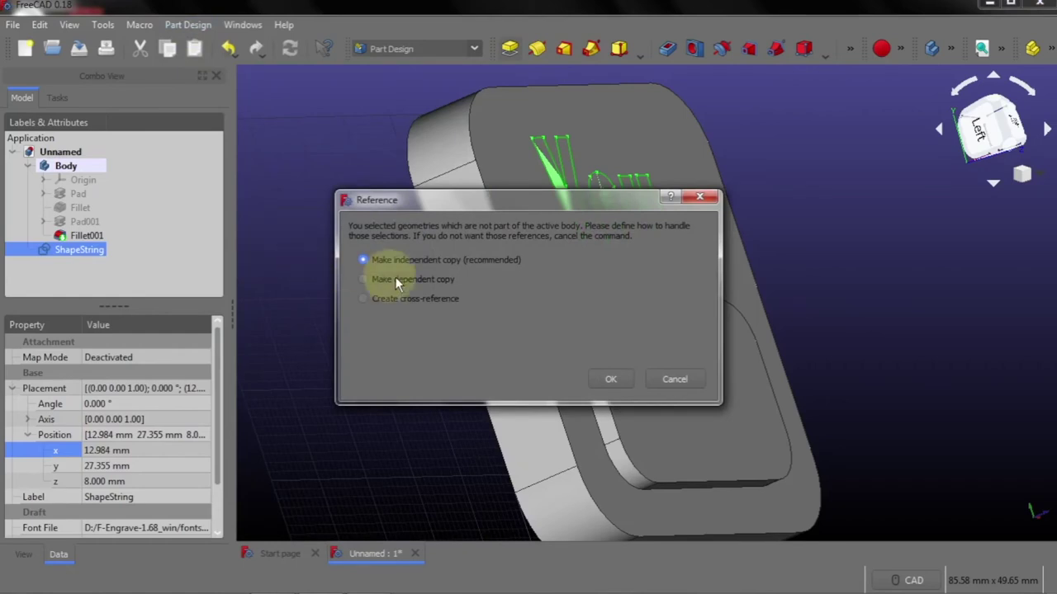
{"action": "left_click", "coordinate": [672, 380]}
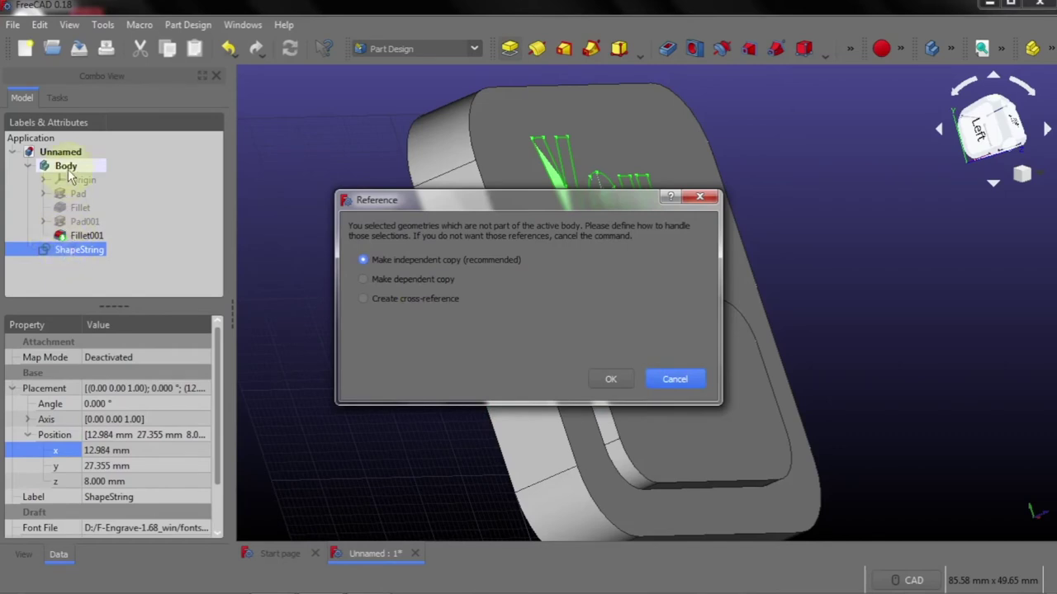
{"action": "left_click", "coordinate": [675, 378]}
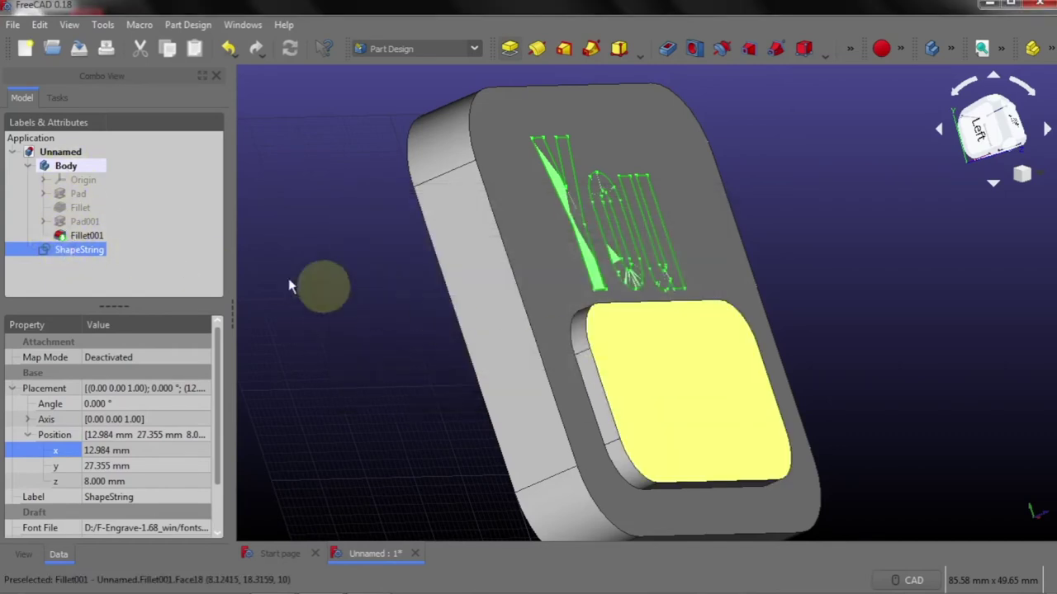
Drag ShapeString into the Body after Fillet001 and select it there
{"action": "left_click_drag", "start_coordinate": [90, 255], "coordinate": [106, 186]}
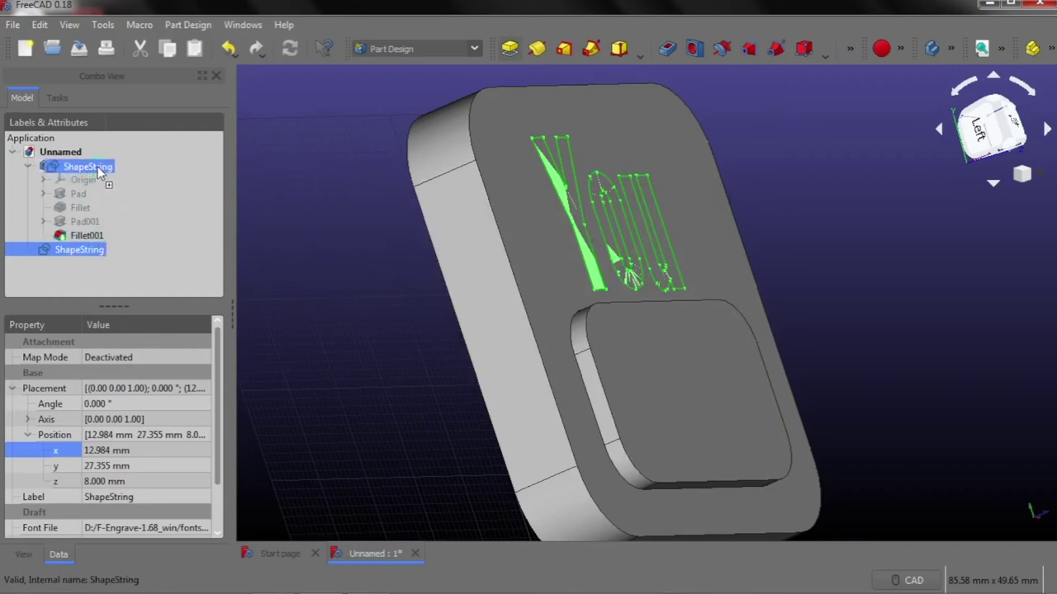
{"action": "left_click_drag", "start_coordinate": [106, 187], "coordinate": [99, 171]}
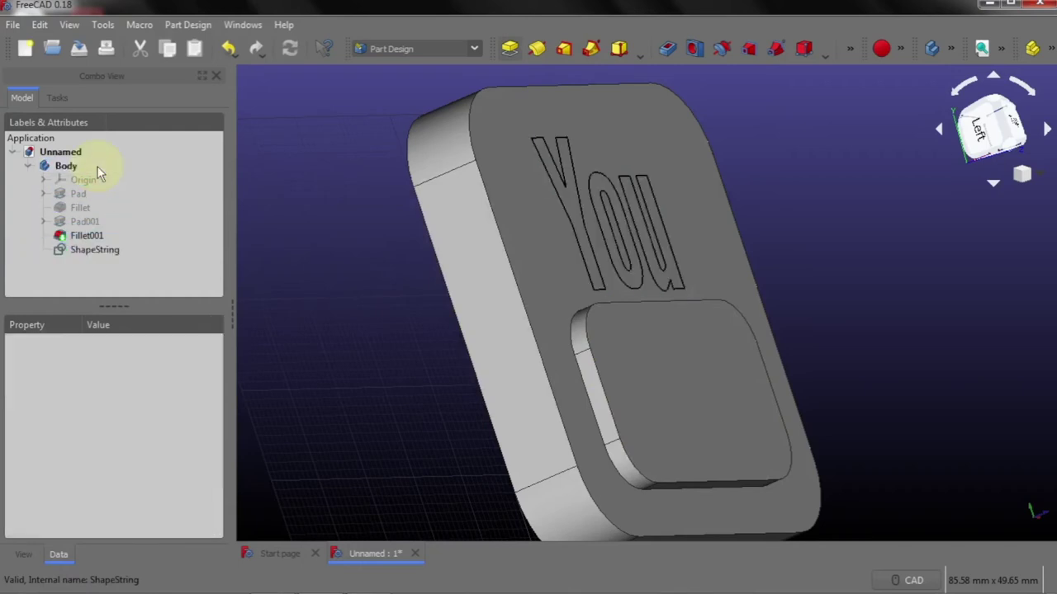
{"action": "left_click", "coordinate": [94, 255]}
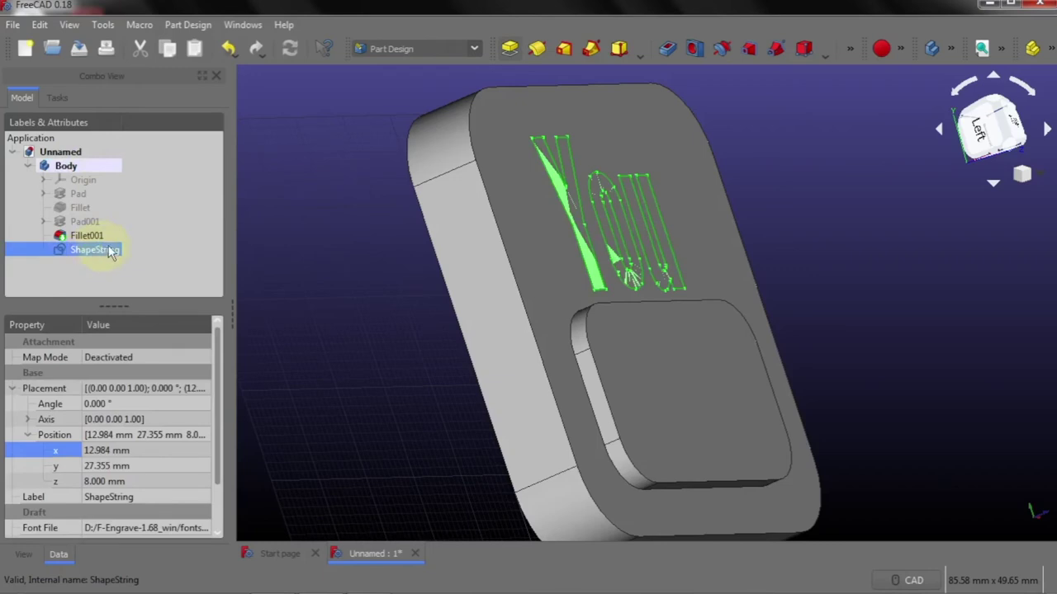
Pad the 'You' ShapeString lettering 2 mm up from the plate as Pad002
{"action": "left_click", "coordinate": [195, 30]}
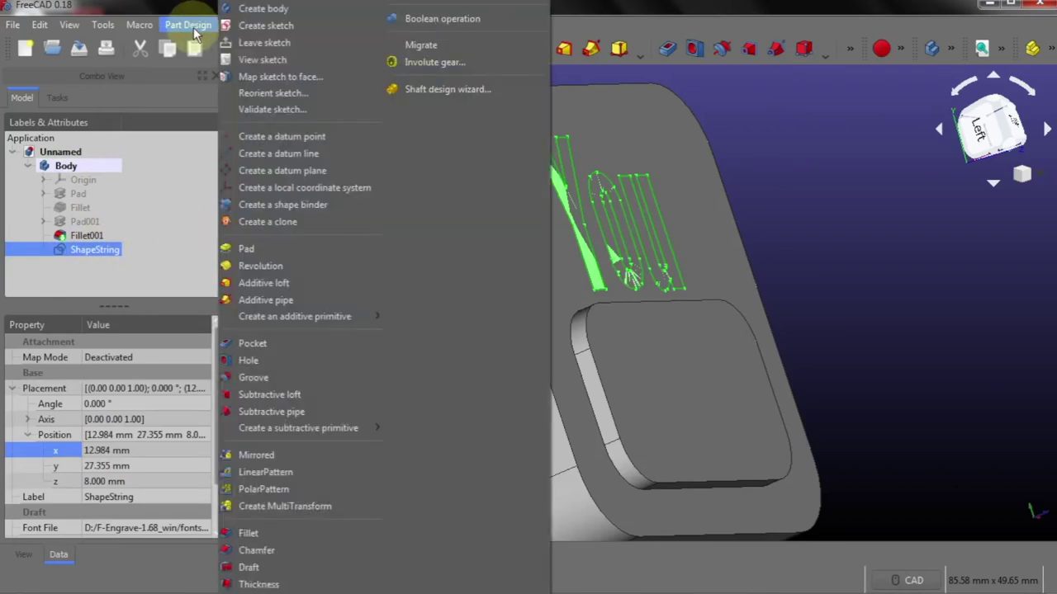
{"action": "left_click", "coordinate": [276, 247]}
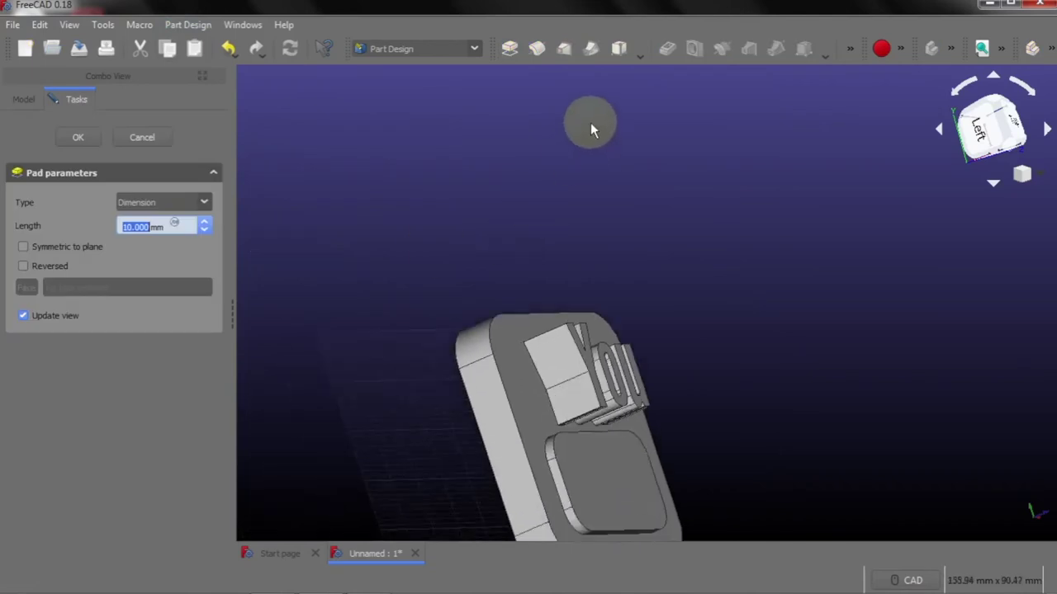
{"action": "scroll", "coordinate": [590, 124], "scroll_direction": "down", "scroll_amount": 2}
{"action": "scroll", "coordinate": [598, 448], "scroll_direction": "up", "scroll_amount": 2}
{"action": "scroll", "coordinate": [590, 433], "scroll_direction": "up", "scroll_amount": 2}
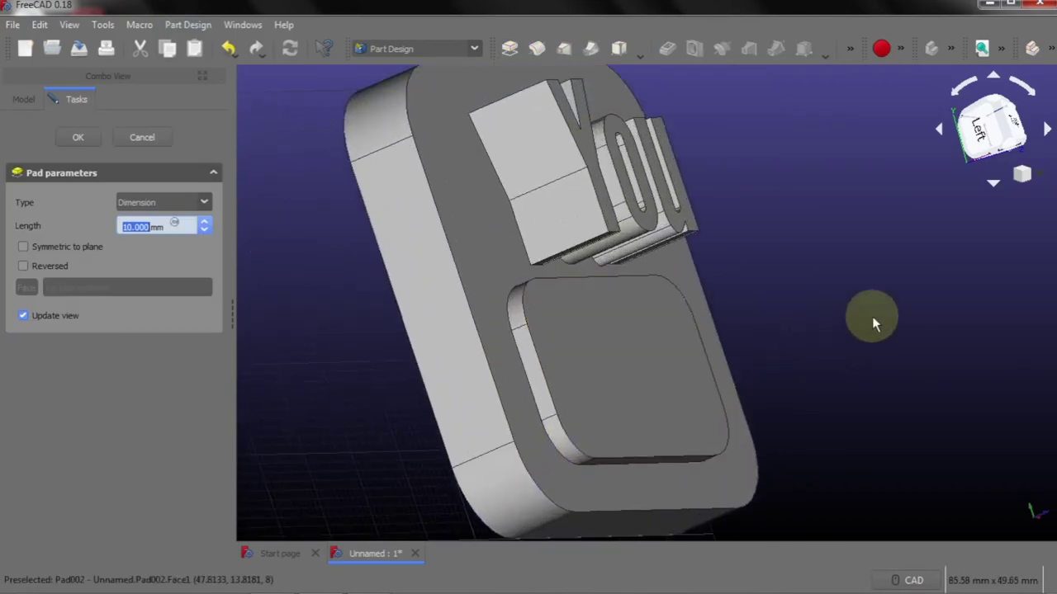
{"action": "middle_click_drag", "start_coordinate": [872, 316], "coordinate": [842, 319]}
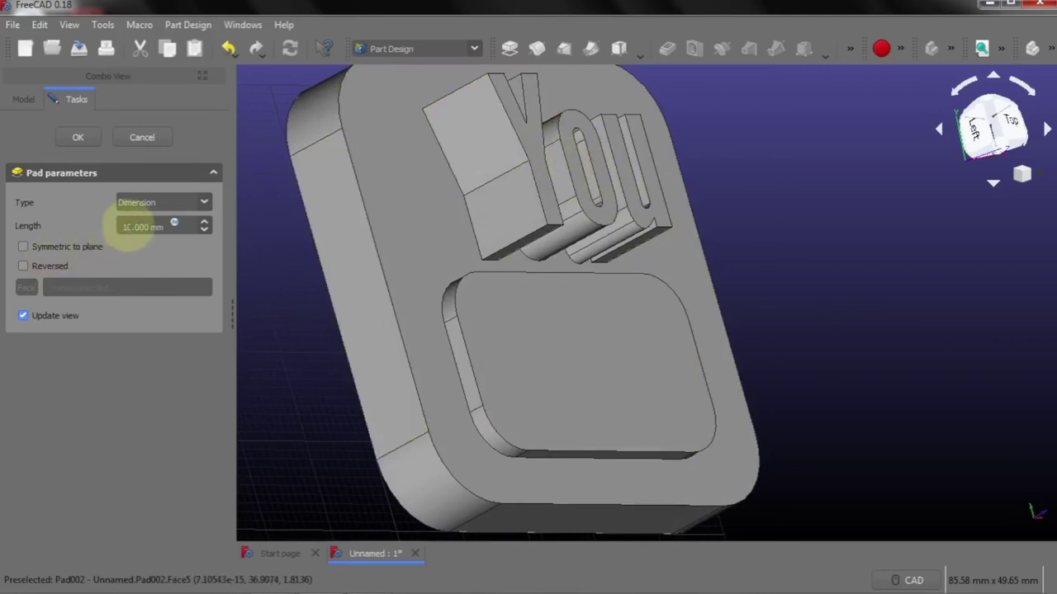
{"action": "left_click", "coordinate": [134, 225]}
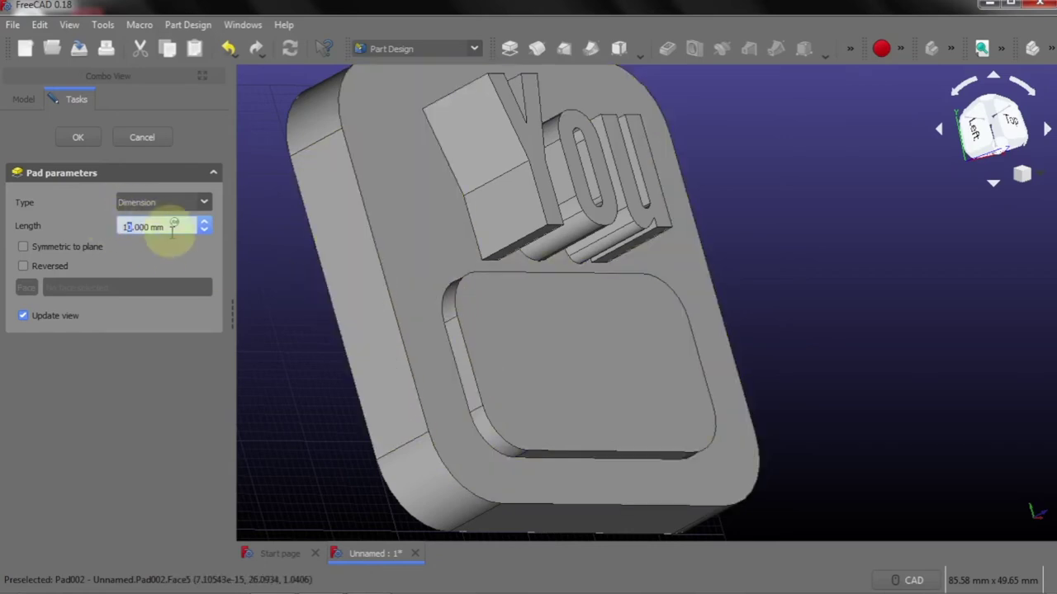
{"action": "left_click", "coordinate": [127, 228]}
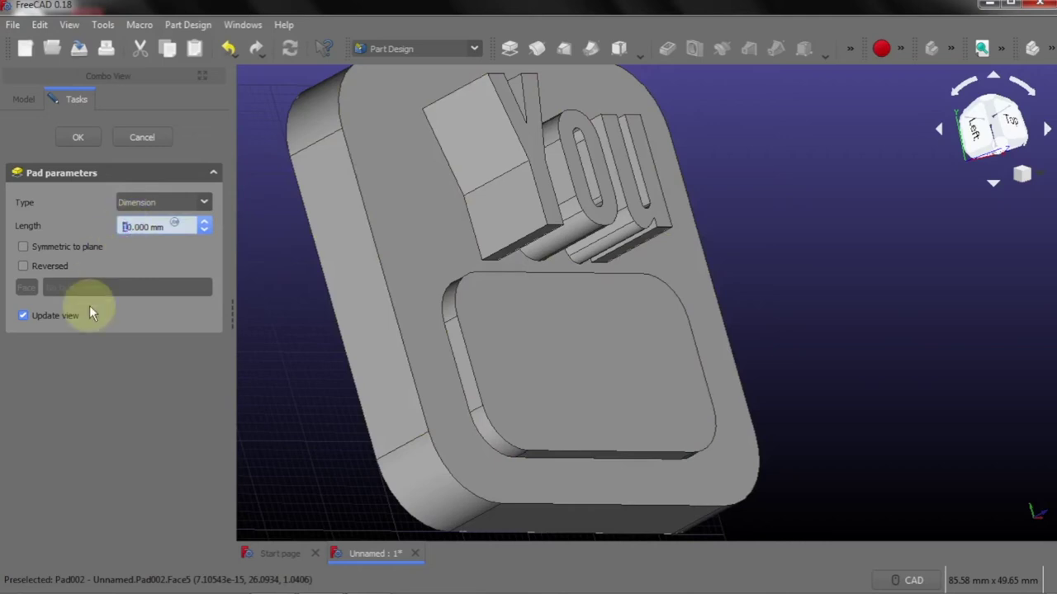
{"action": "key", "text": "Delete"}
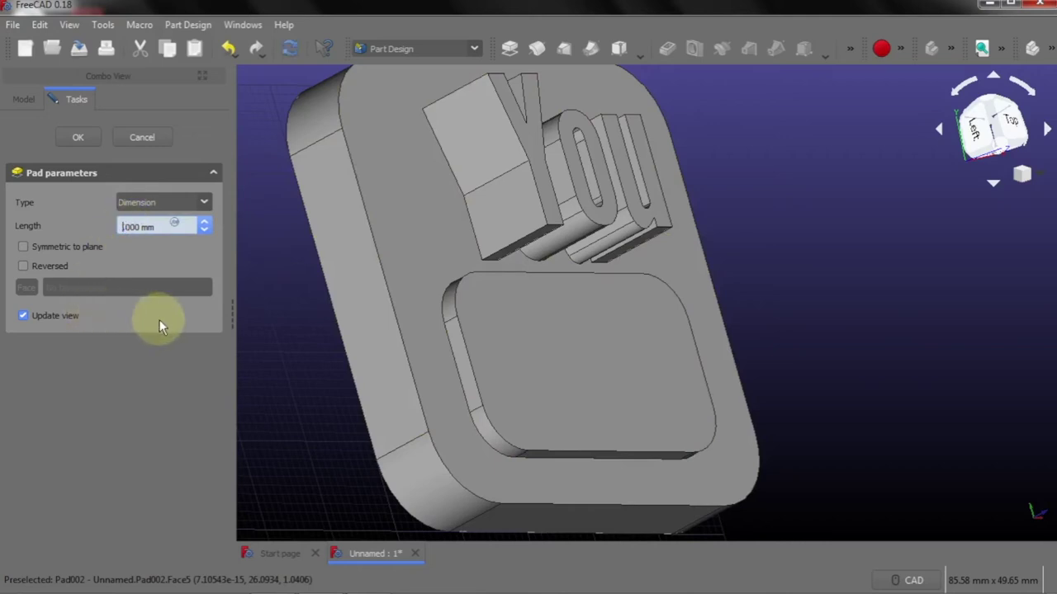
{"action": "type", "text": "2"}
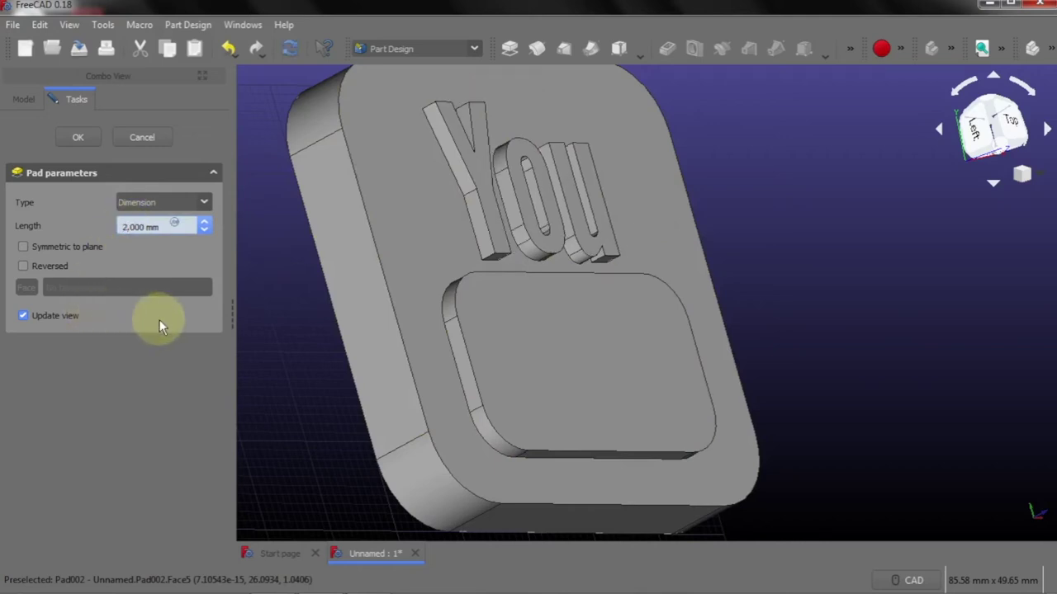
{"action": "left_click", "coordinate": [80, 138]}
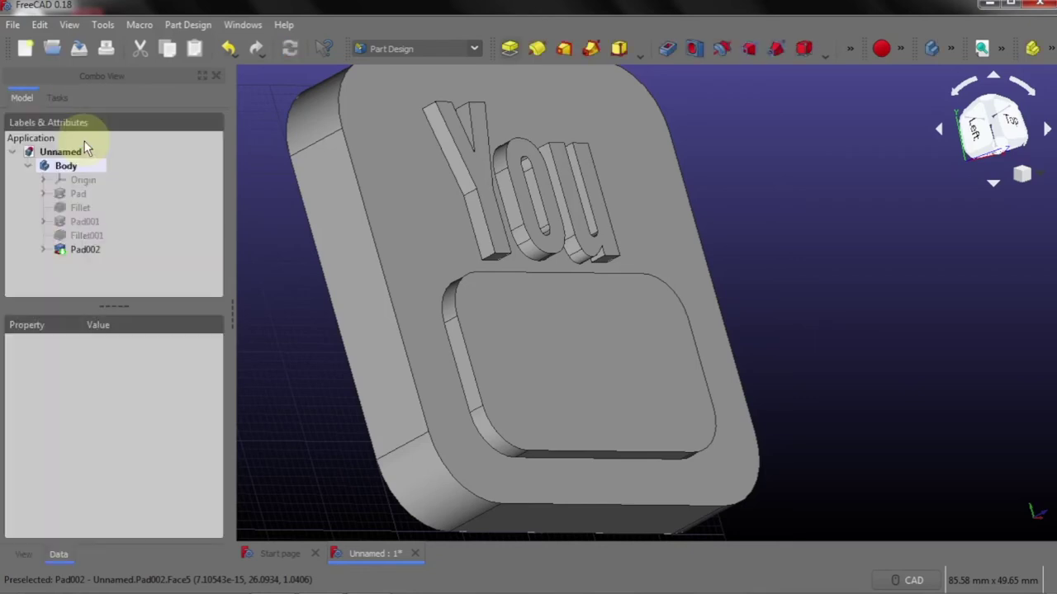
{"action": "scroll", "coordinate": [809, 273], "scroll_direction": "down", "scroll_amount": 1}
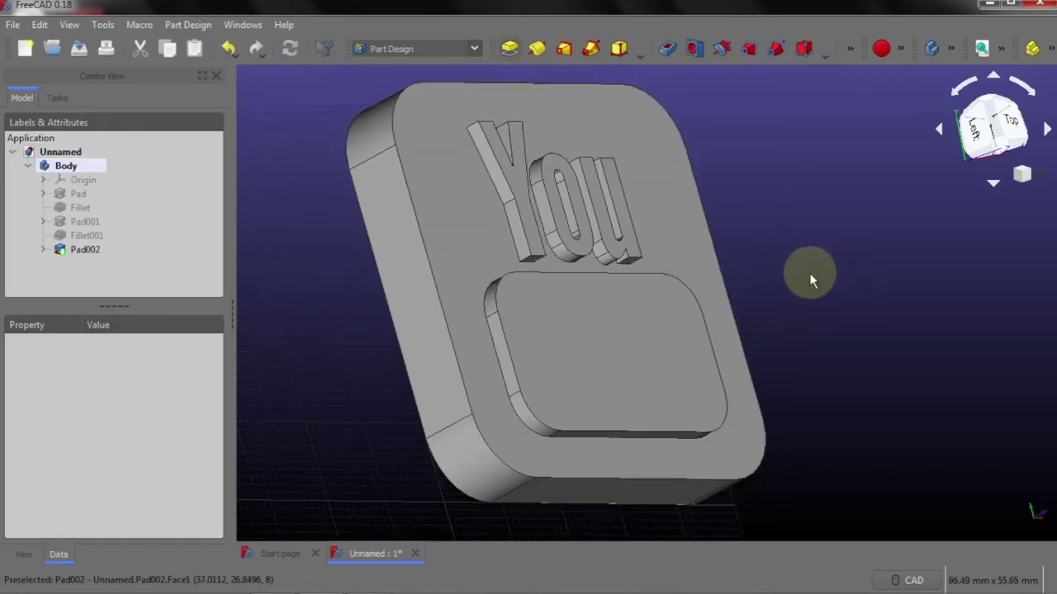
View the plate straight from the top and select Pad002 to check its 2 mm length
{"action": "scroll", "coordinate": [809, 274], "scroll_direction": "down", "scroll_amount": 1}
{"action": "mouse_move", "coordinate": [888, 243]}
{"action": "middle_mouse_down"}
{"action": "mouse_move", "coordinate": [800, 289]}
{"action": "mouse_move", "coordinate": [788, 284]}
{"action": "mouse_move", "coordinate": [860, 263]}
{"action": "middle_mouse_up"}
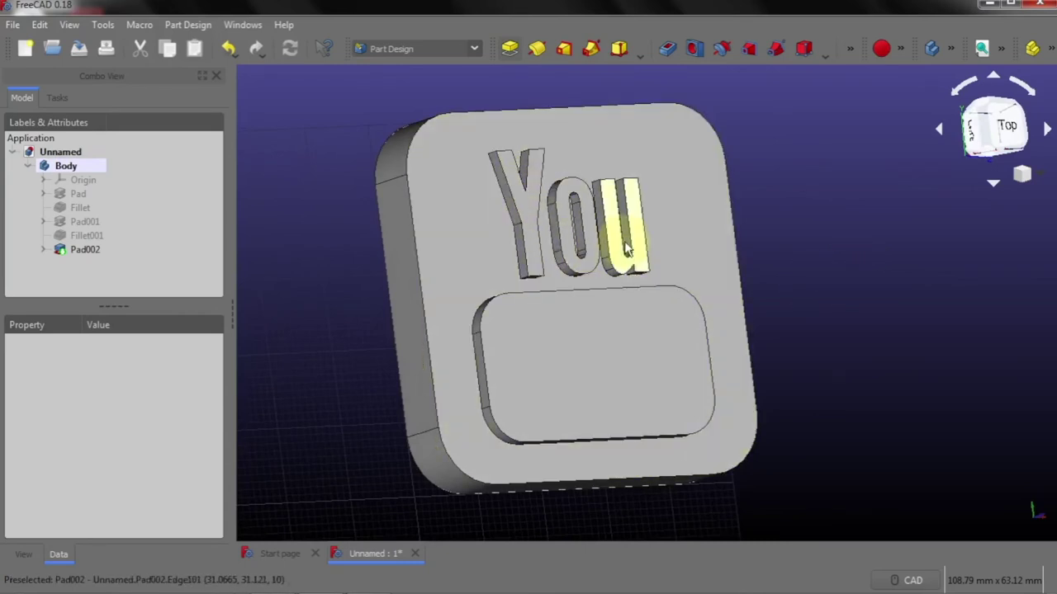
{"action": "middle_click_drag", "start_coordinate": [875, 292], "coordinate": [850, 281]}
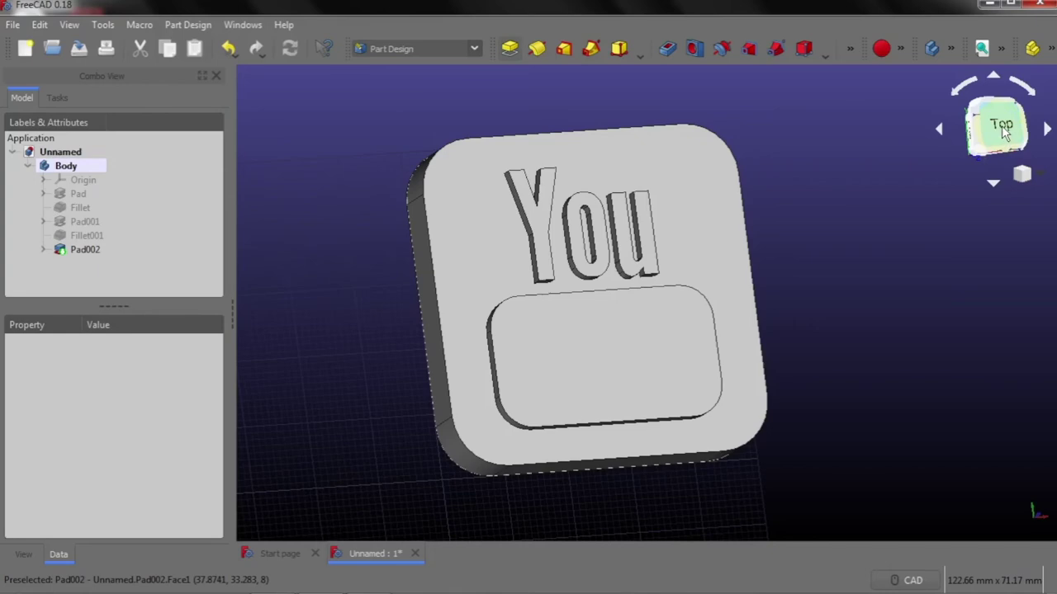
{"action": "left_click", "coordinate": [1003, 130]}
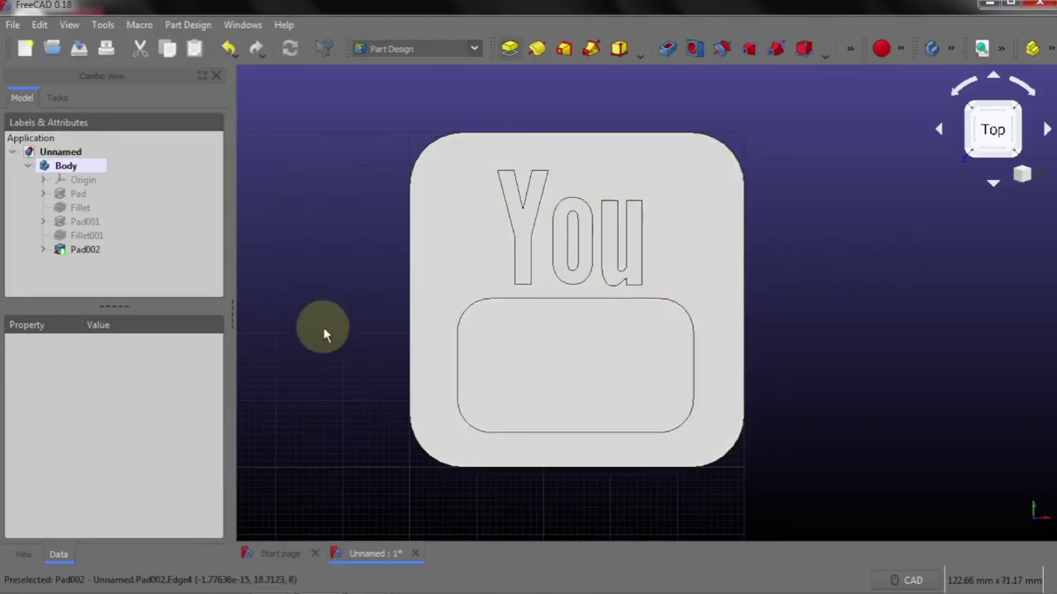
{"action": "left_click", "coordinate": [83, 249]}
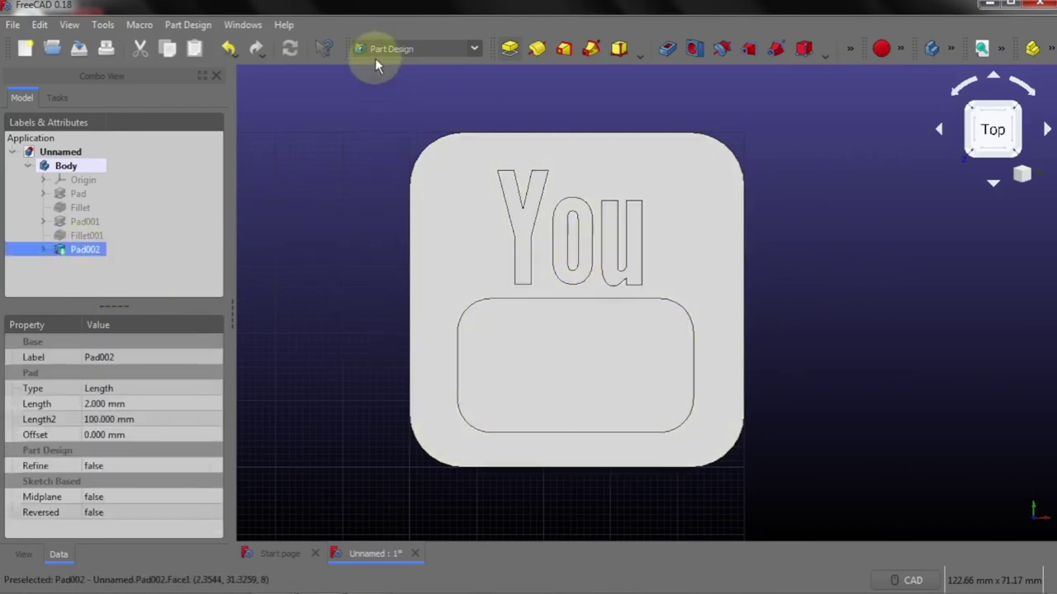
Switch to the Draft workbench and start a new Shape from text
{"action": "left_click", "coordinate": [381, 50]}
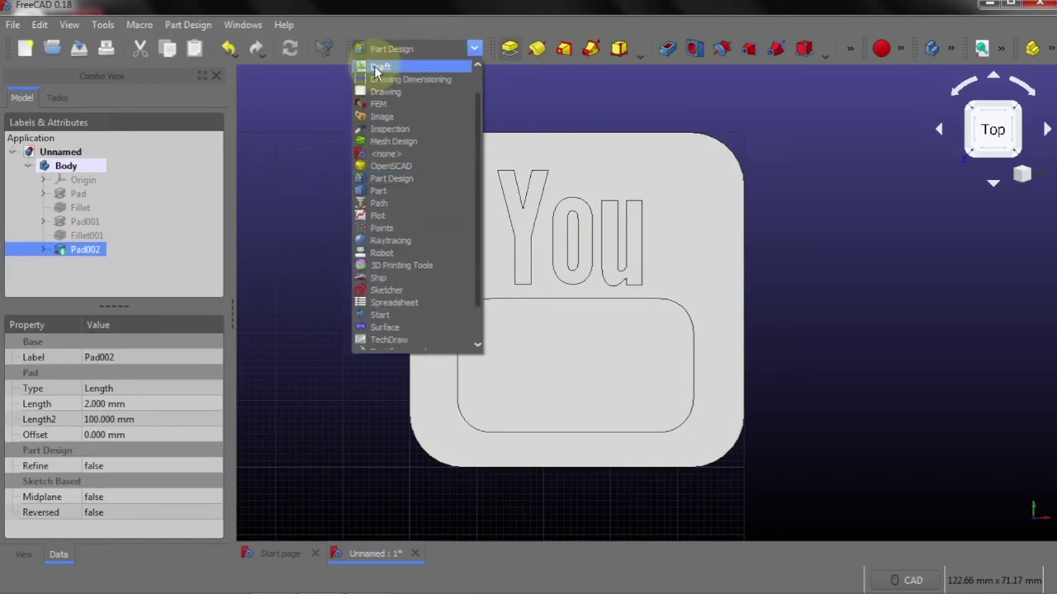
{"action": "left_click", "coordinate": [380, 66]}
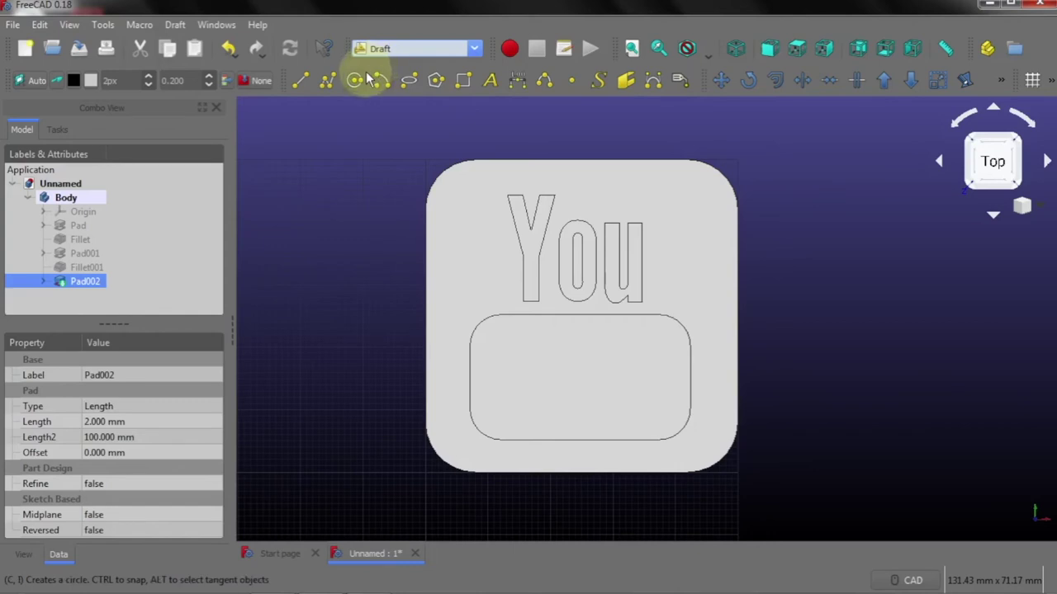
{"action": "left_click", "coordinate": [175, 25]}
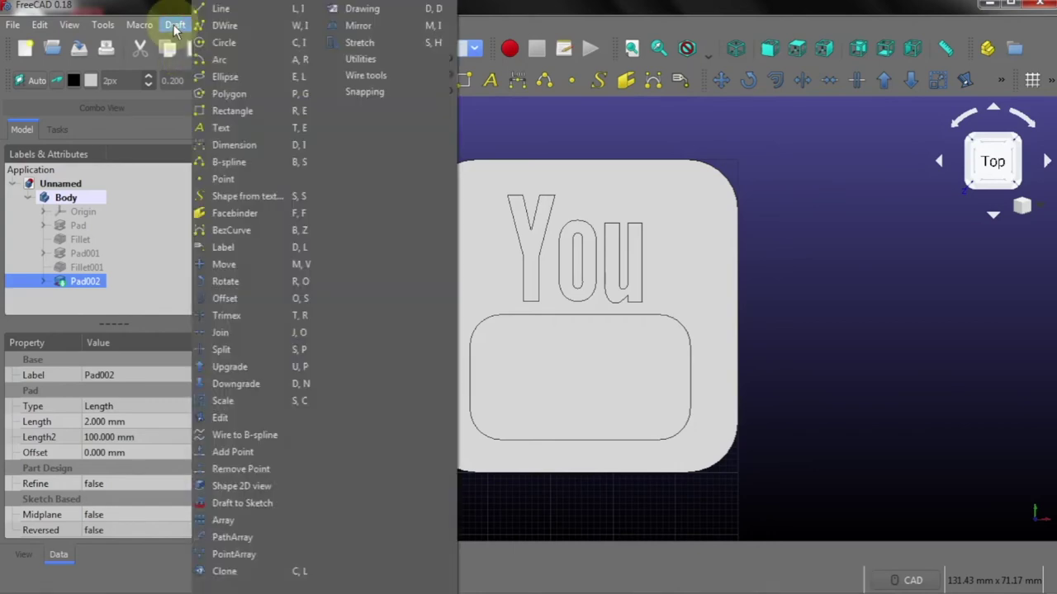
{"action": "left_click", "coordinate": [228, 199]}
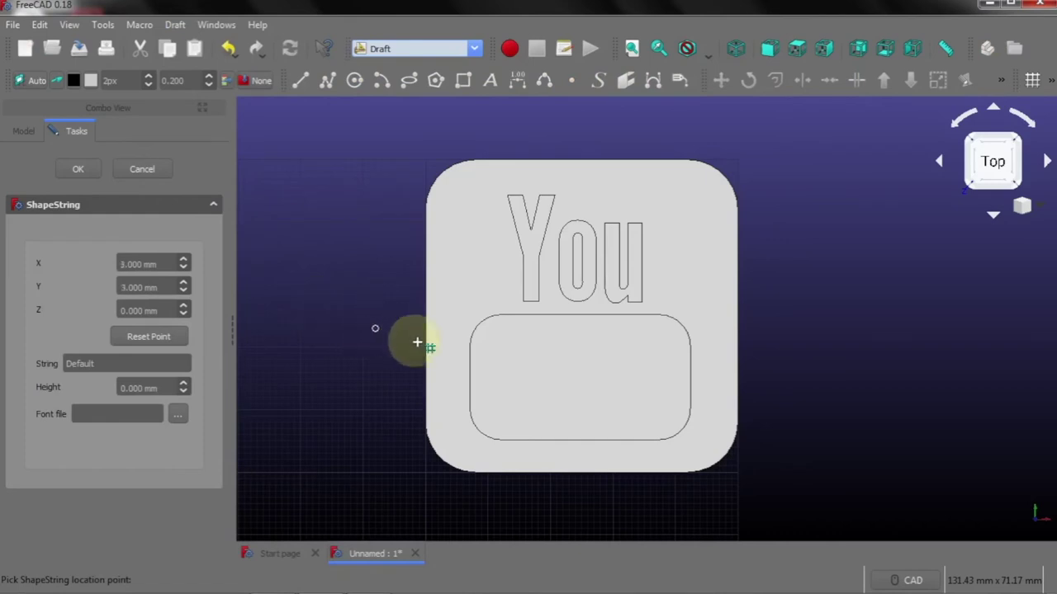
Place a 9 mm 'Tube' ShapeString in LeagueGothic-Regular.otf on the rounded boss
{"action": "left_click", "coordinate": [508, 428]}
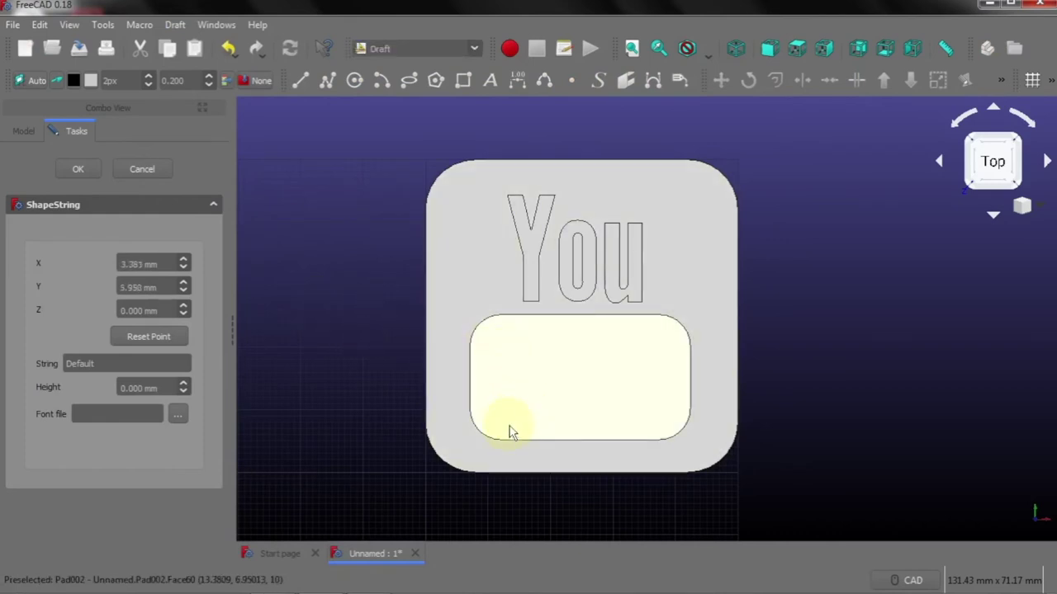
{"action": "left_click", "coordinate": [116, 364]}
{"action": "left_click_drag", "start_coordinate": [115, 364], "coordinate": [50, 360]}
{"action": "type", "text": "Tub"}
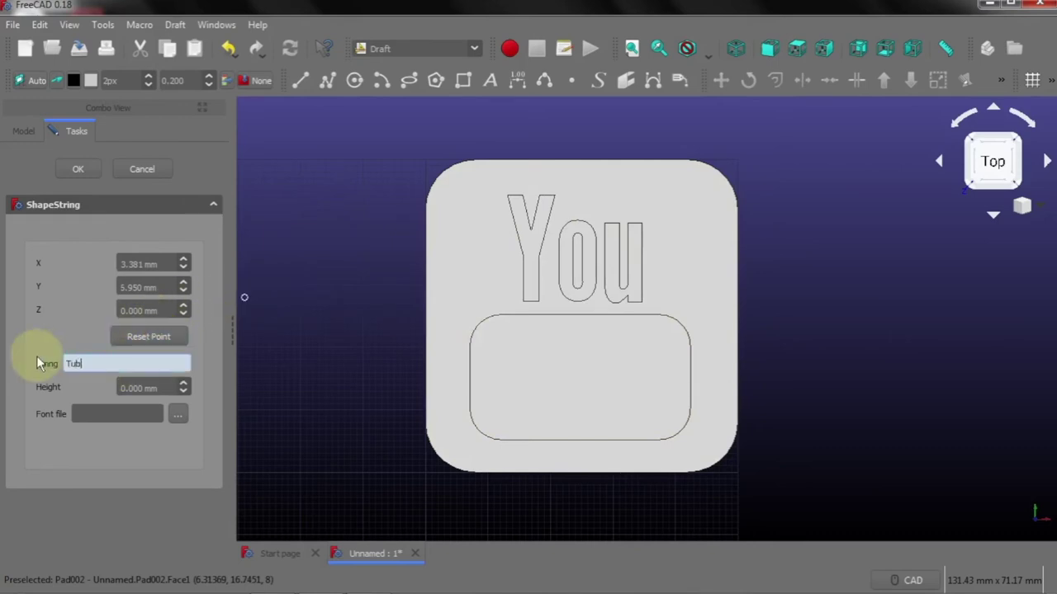
{"action": "type", "text": "e"}
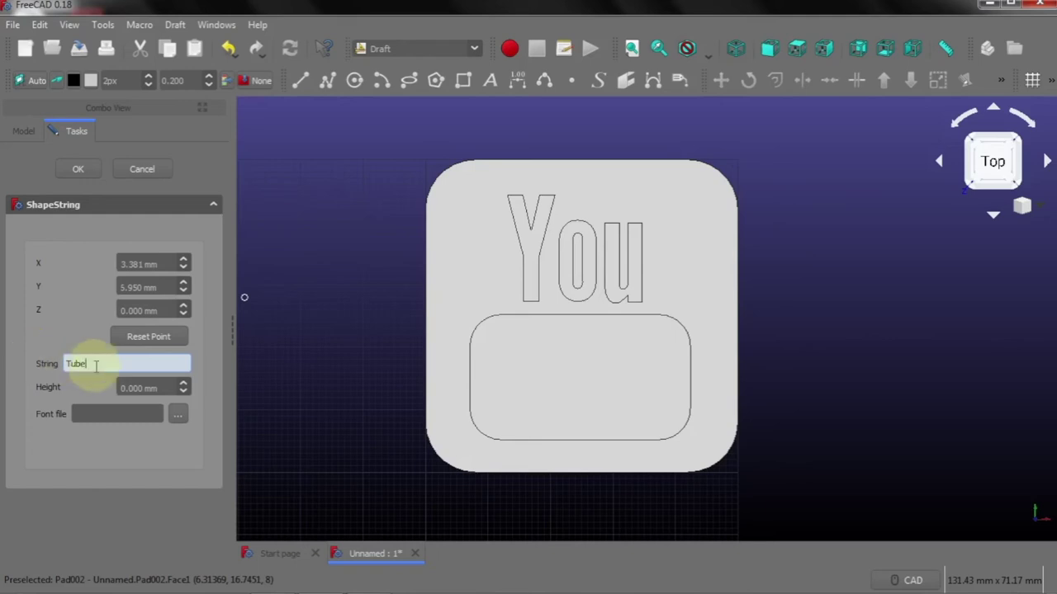
{"action": "key", "text": "Return"}
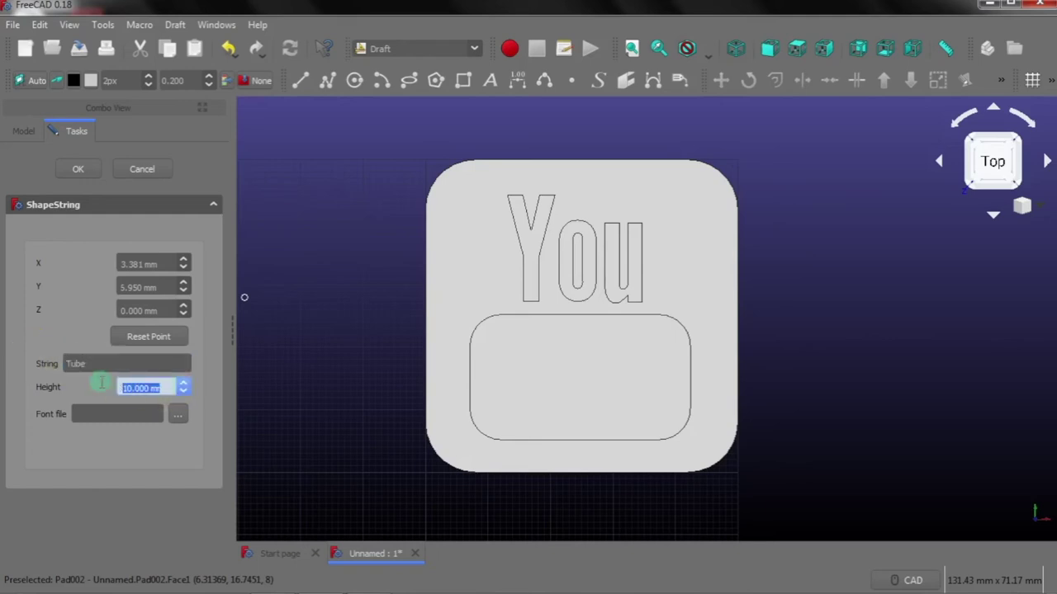
{"action": "type", "text": "9"}
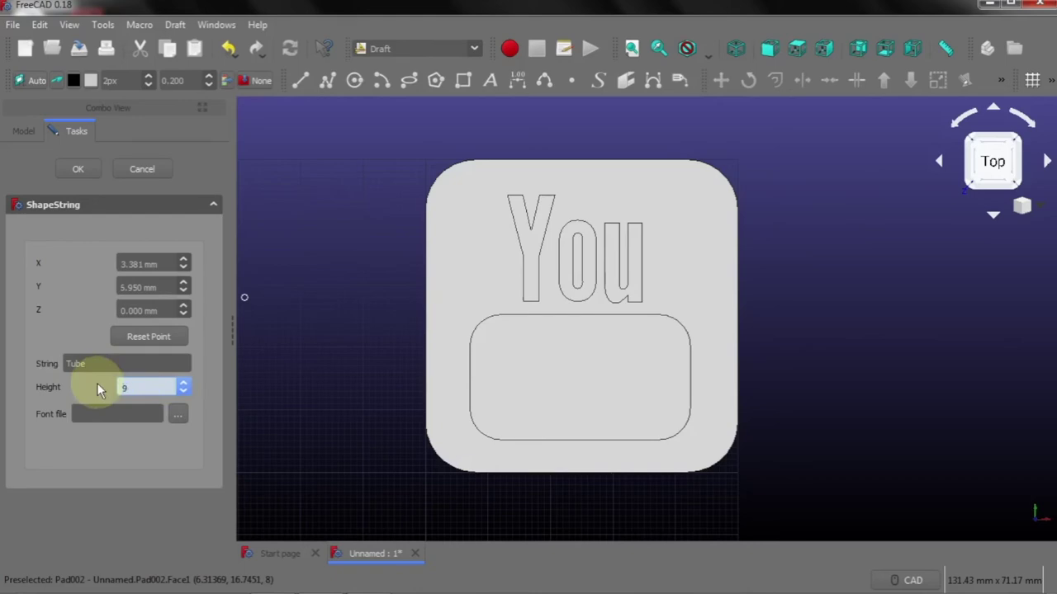
{"action": "left_click", "coordinate": [178, 413]}
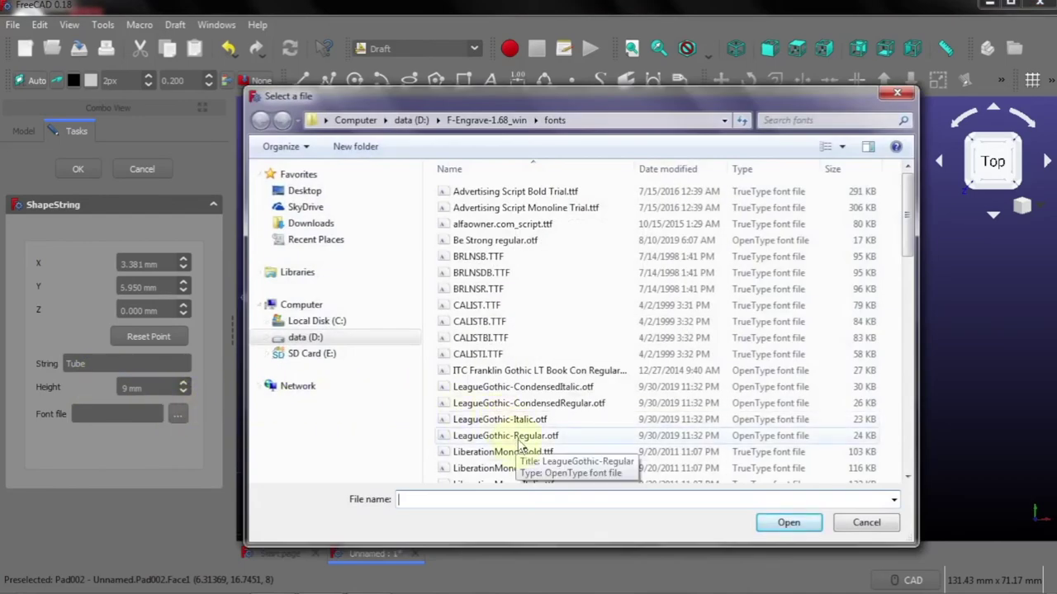
{"action": "left_click", "coordinate": [519, 437]}
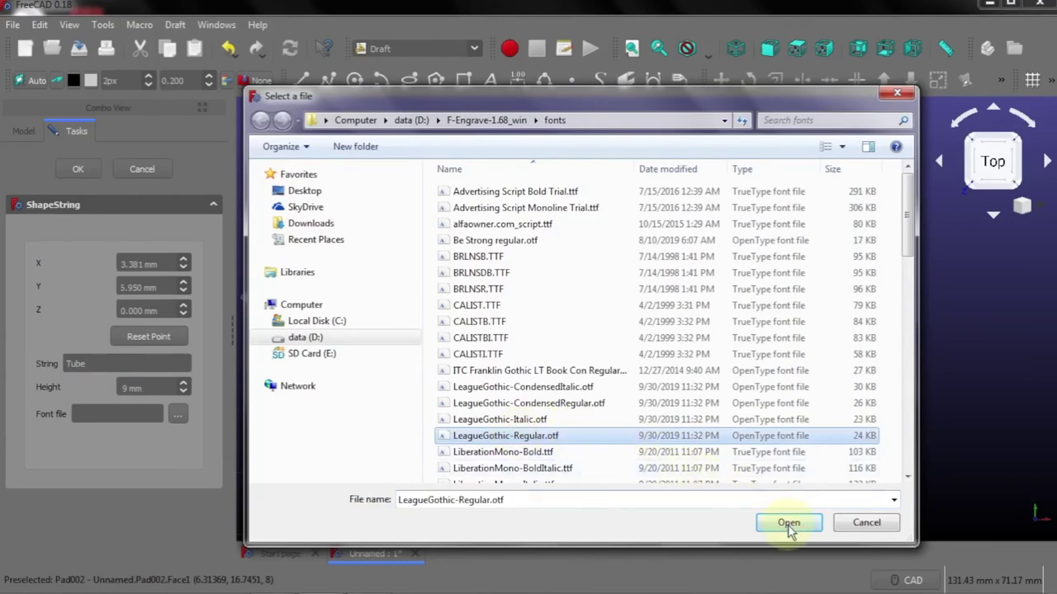
{"action": "left_click", "coordinate": [788, 525]}
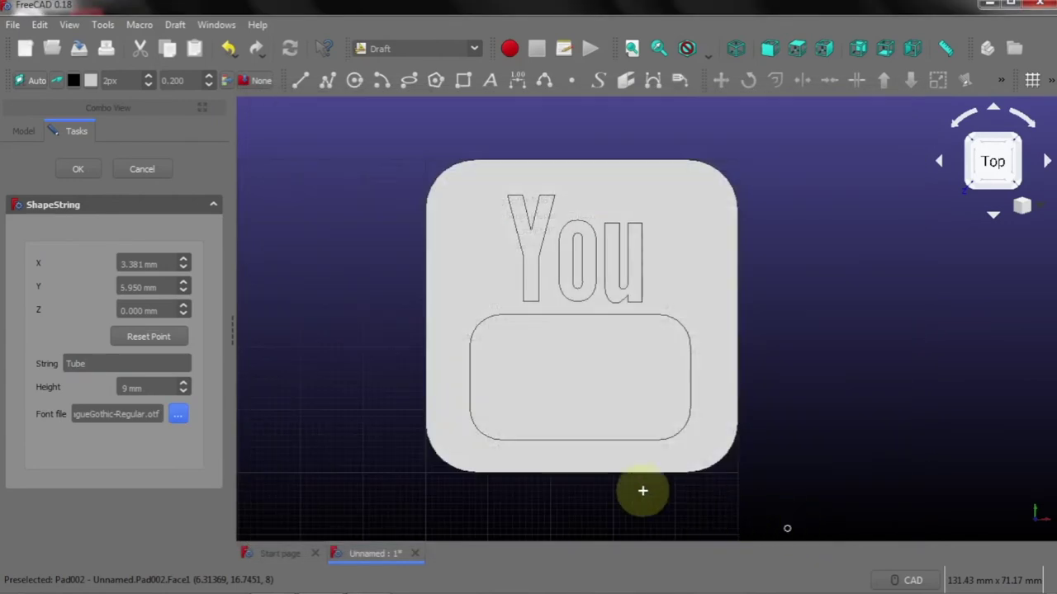
{"action": "left_click", "coordinate": [88, 172]}
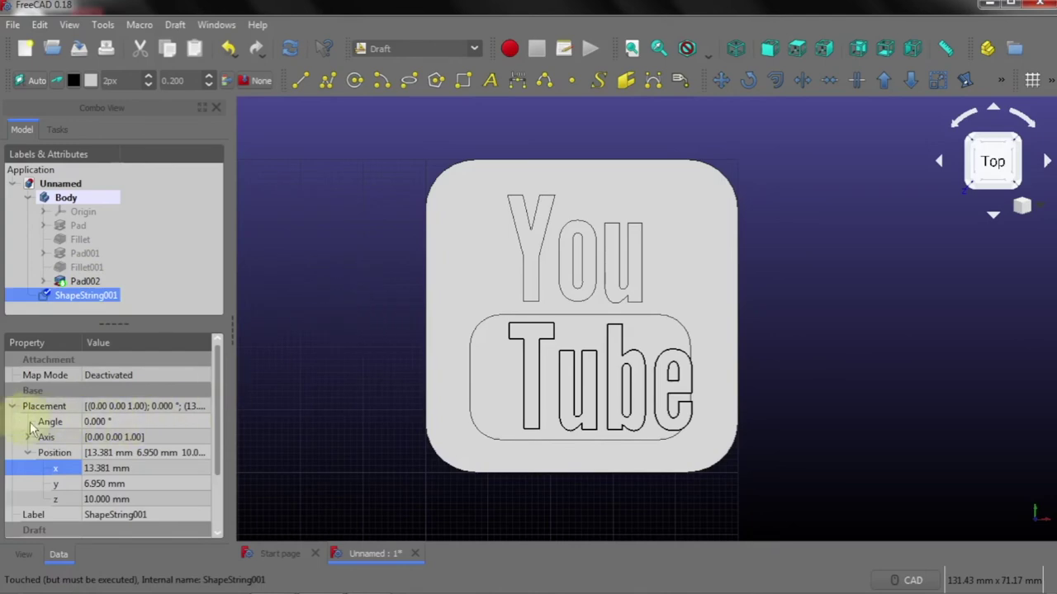
Nudge the Tube text left and set its size to 8 mm
{"action": "left_click", "coordinate": [111, 470]}
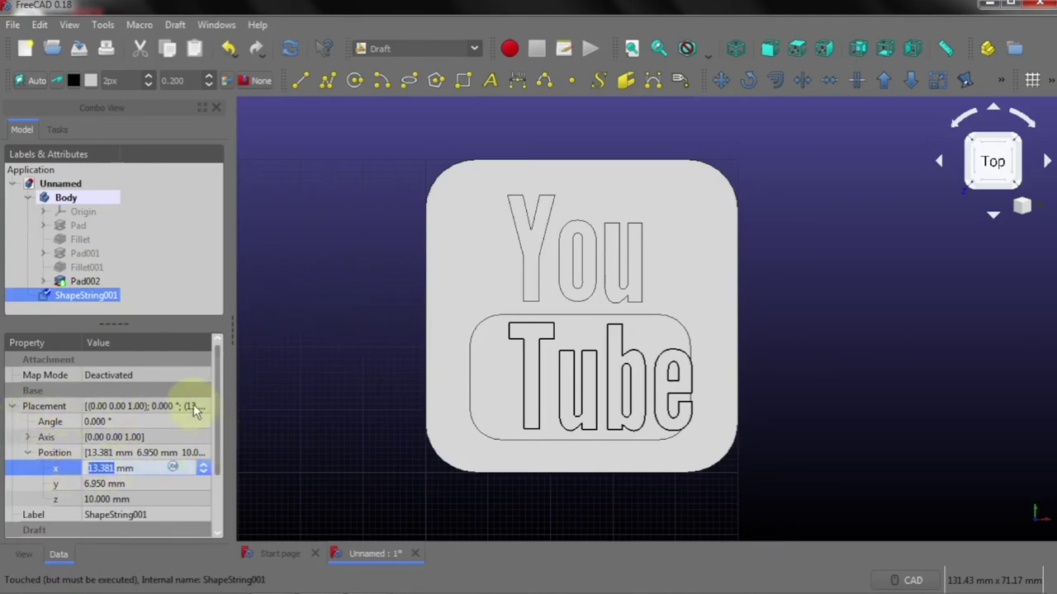
{"action": "left_click", "coordinate": [203, 473]}
{"action": "left_click", "coordinate": [203, 474]}
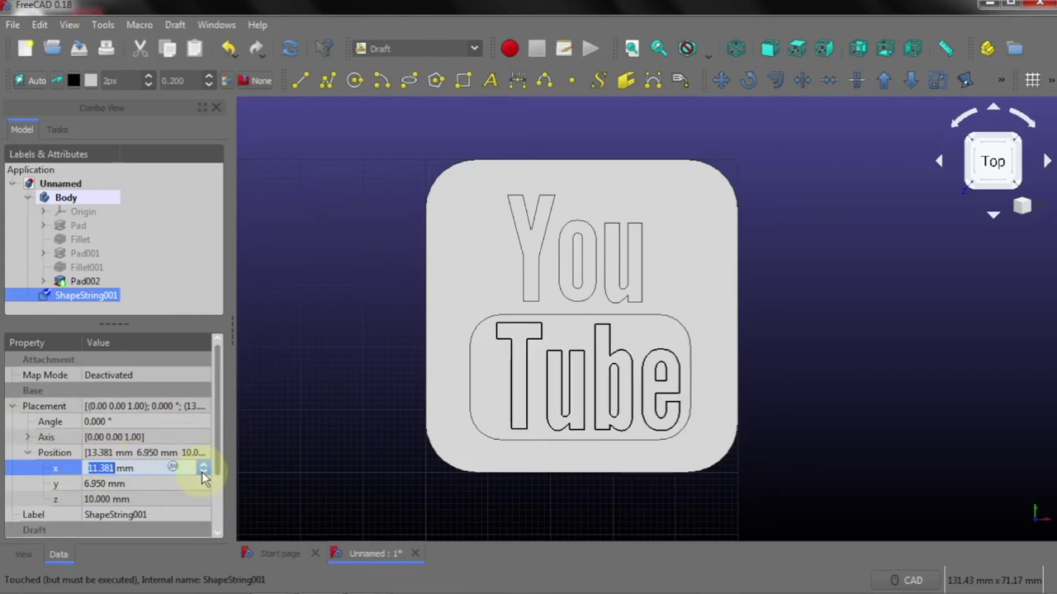
{"action": "left_click", "coordinate": [203, 474]}
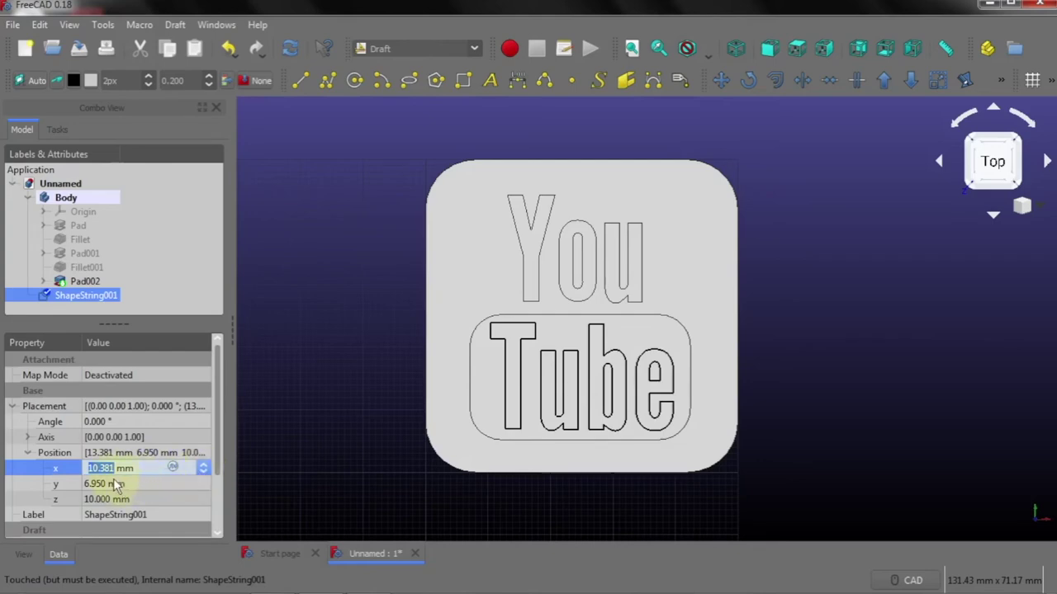
{"action": "scroll", "coordinate": [220, 467], "scroll_direction": "down", "scroll_amount": 2}
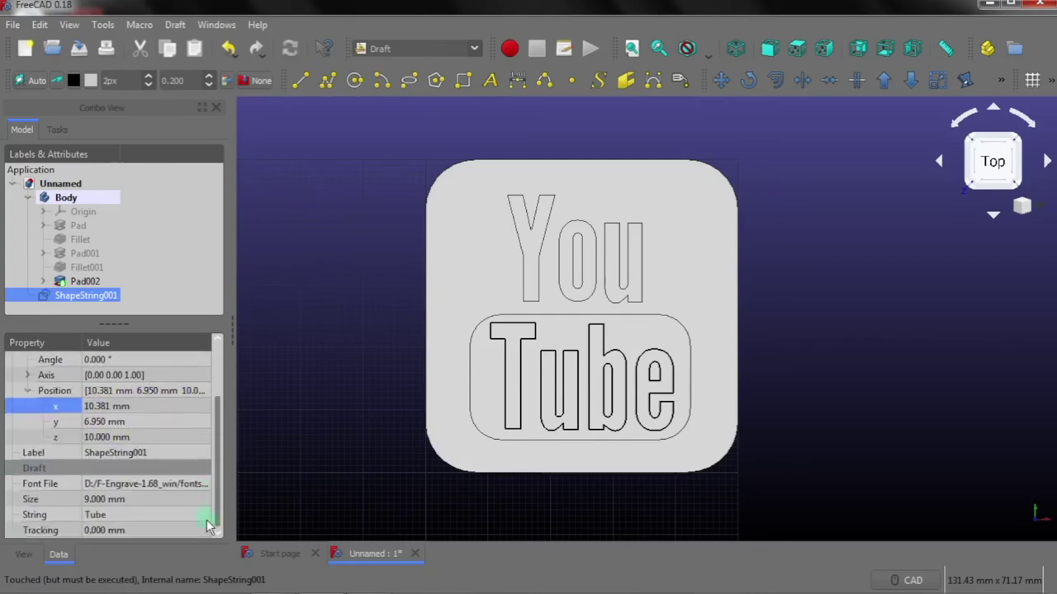
{"action": "left_click", "coordinate": [124, 499]}
{"action": "type", "text": "8"}
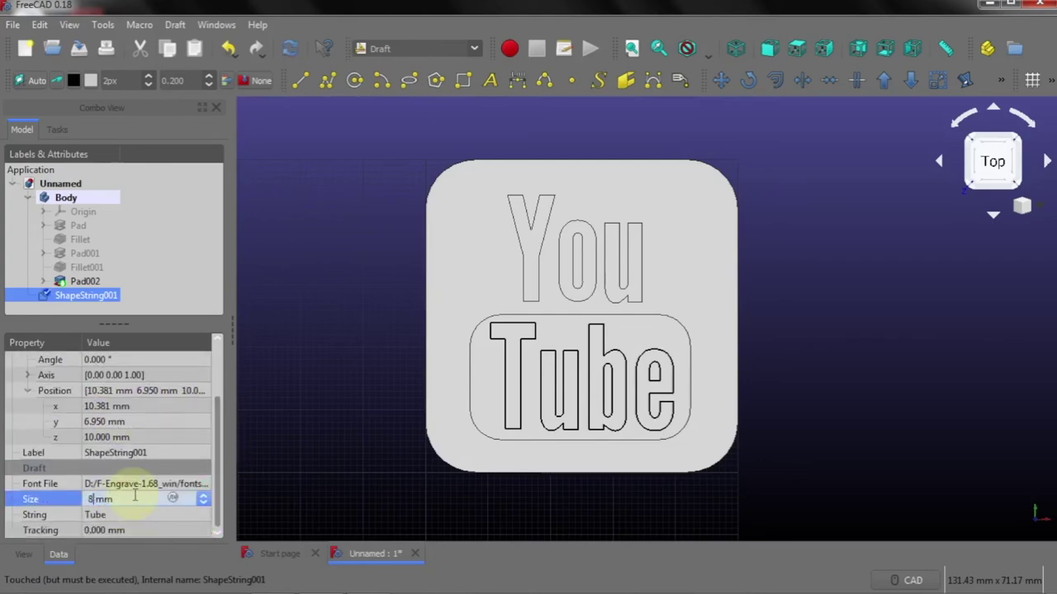
{"action": "left_click", "coordinate": [124, 515]}
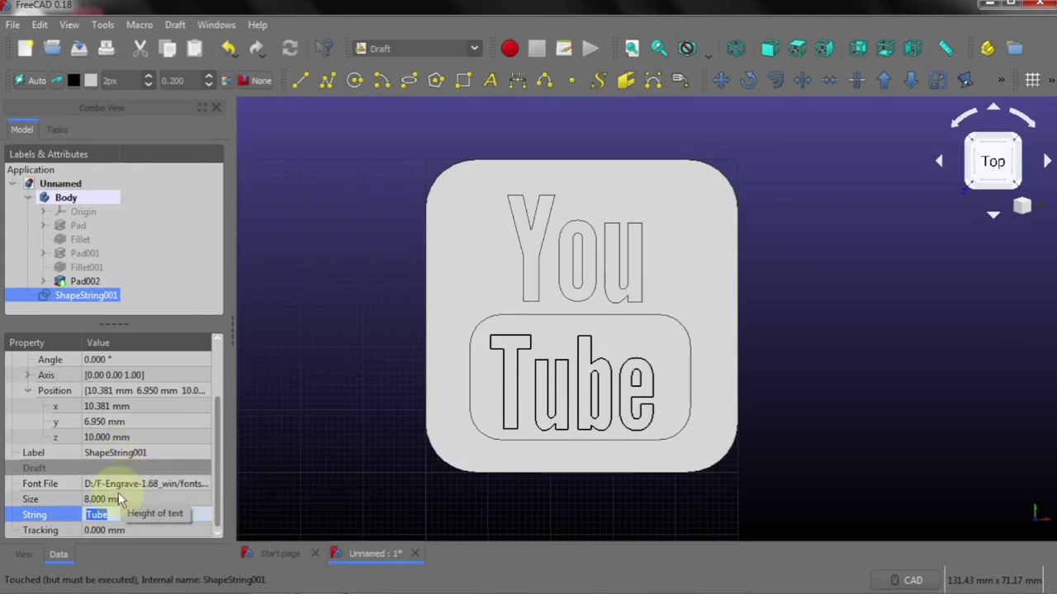
Nudge the Tube text sideways, set its y position to 7.5 mm and enter 11.0 for x
{"action": "left_click", "coordinate": [122, 407]}
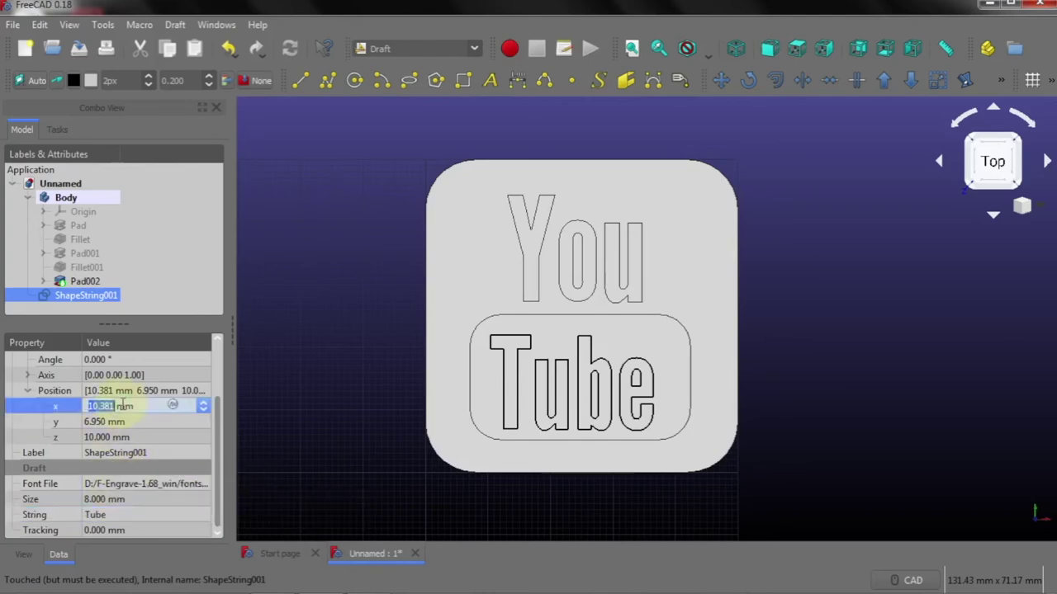
{"action": "left_click", "coordinate": [204, 404]}
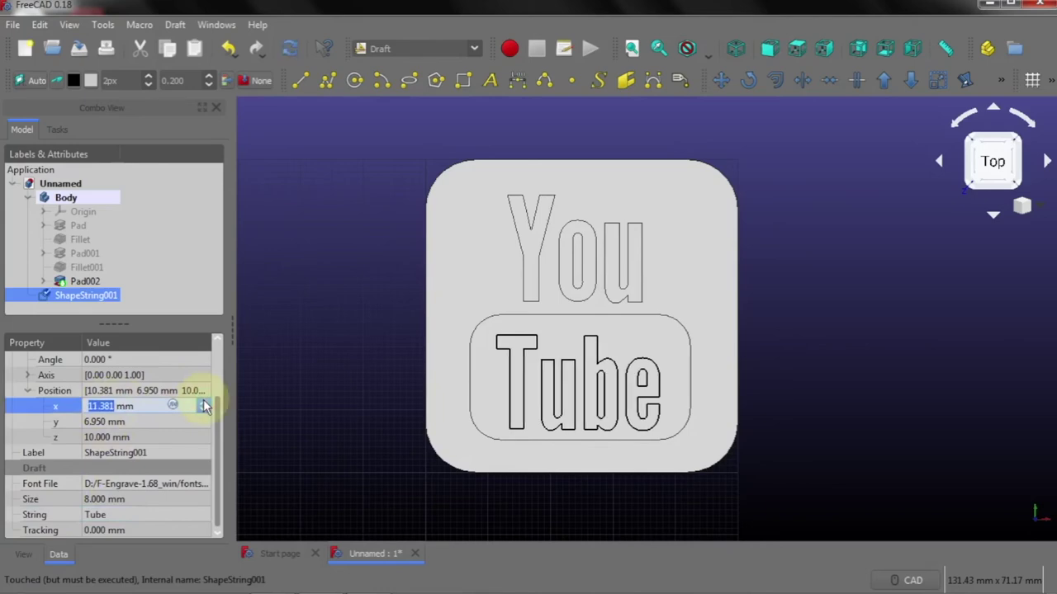
{"action": "left_click", "coordinate": [204, 403]}
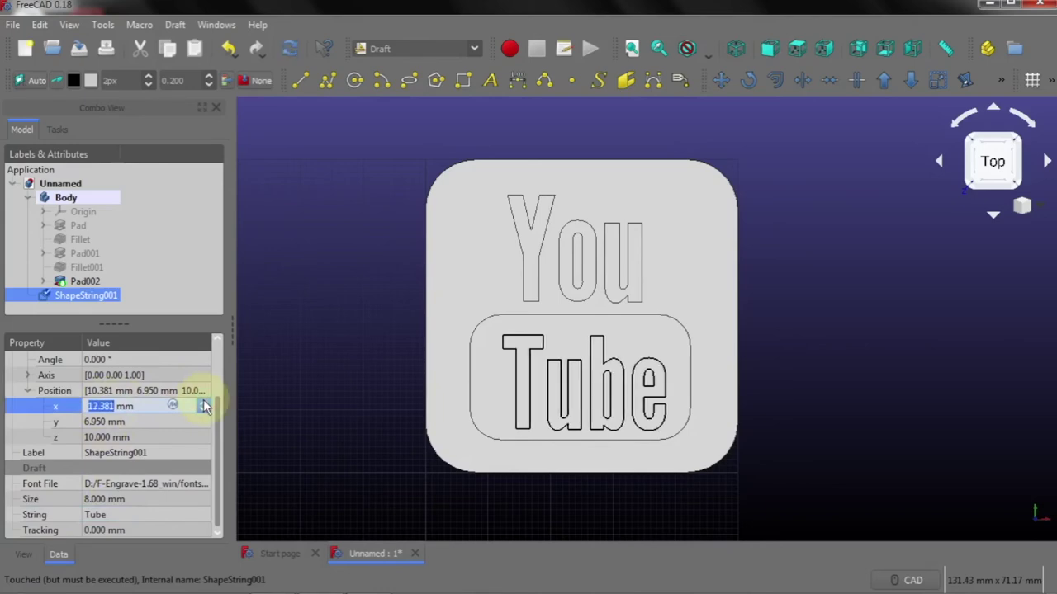
{"action": "left_click", "coordinate": [204, 410]}
{"action": "left_click", "coordinate": [183, 422]}
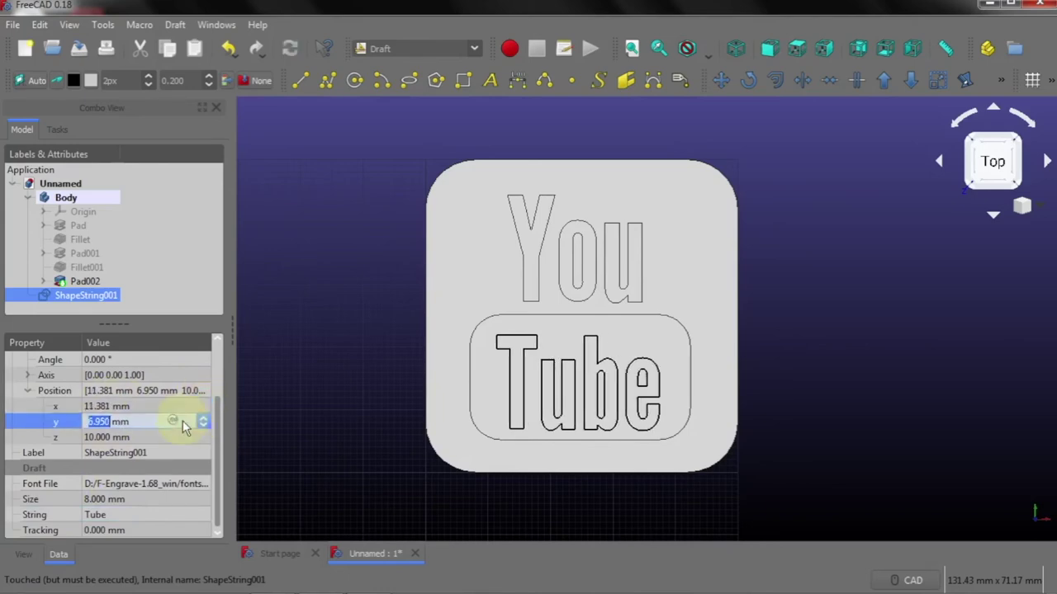
{"action": "left_click", "coordinate": [204, 420]}
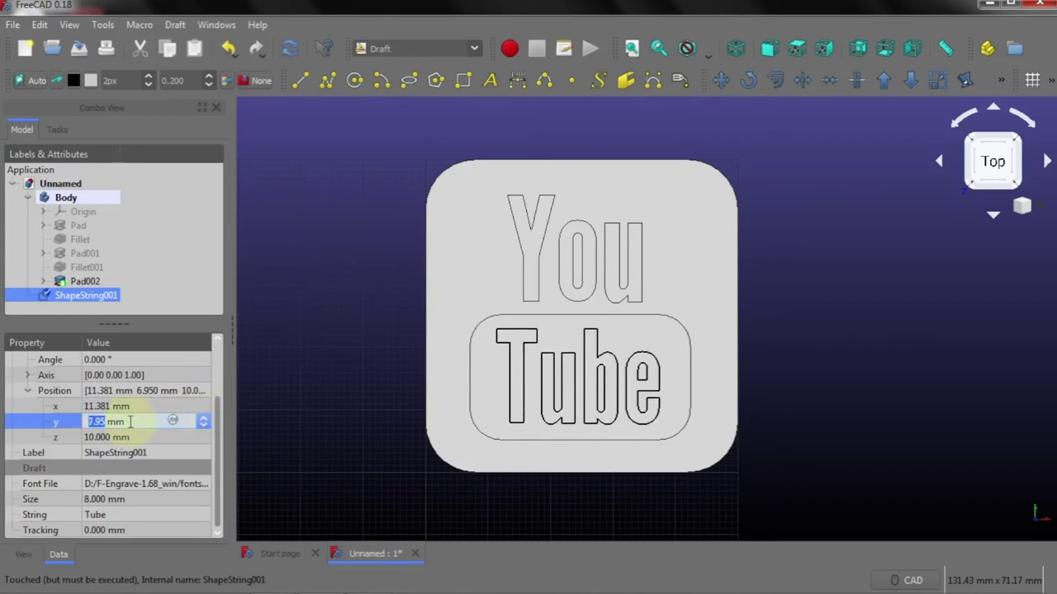
{"action": "left_click", "coordinate": [96, 421]}
{"action": "left_click_drag", "start_coordinate": [105, 421], "coordinate": [107, 421]}
{"action": "type", "text": "5"}
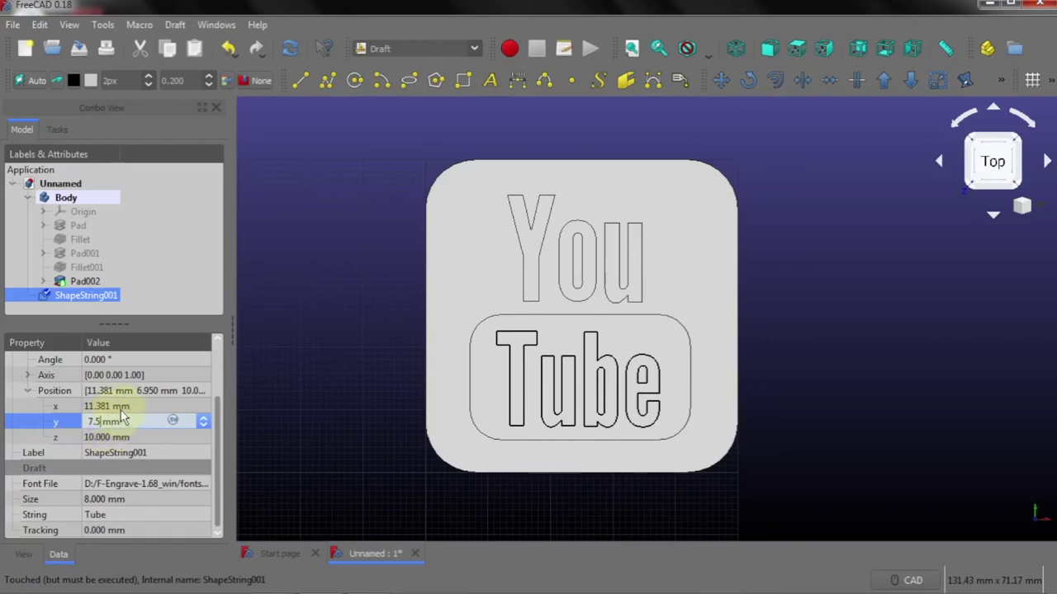
{"action": "left_click", "coordinate": [120, 406]}
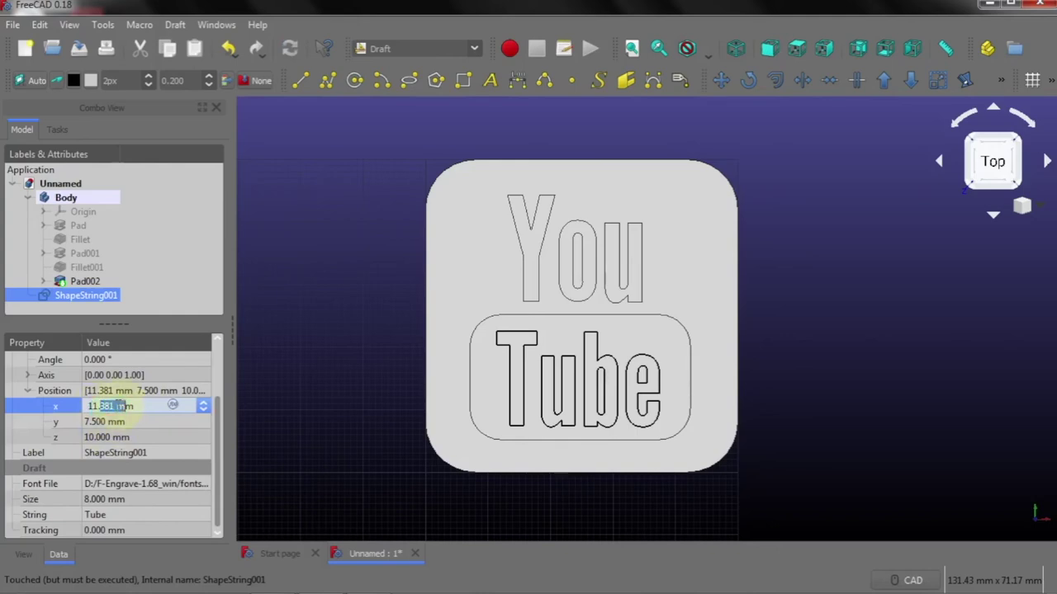
{"action": "type", "text": "0m"}
{"action": "key", "text": "Return"}
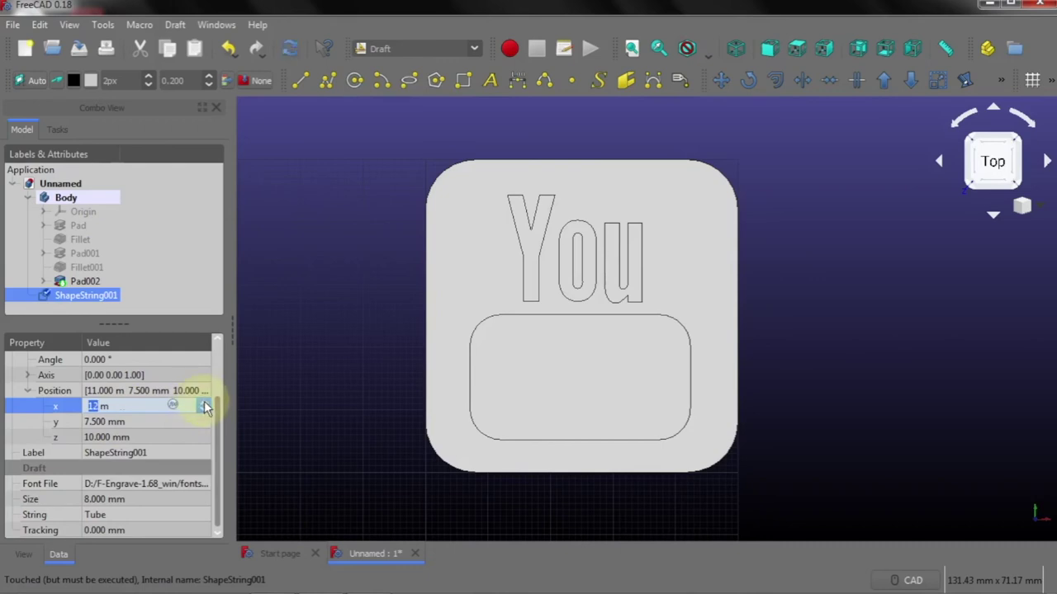
Select ShapeString001 and restore its x position to 11.381 mm
{"action": "left_click", "coordinate": [295, 424]}
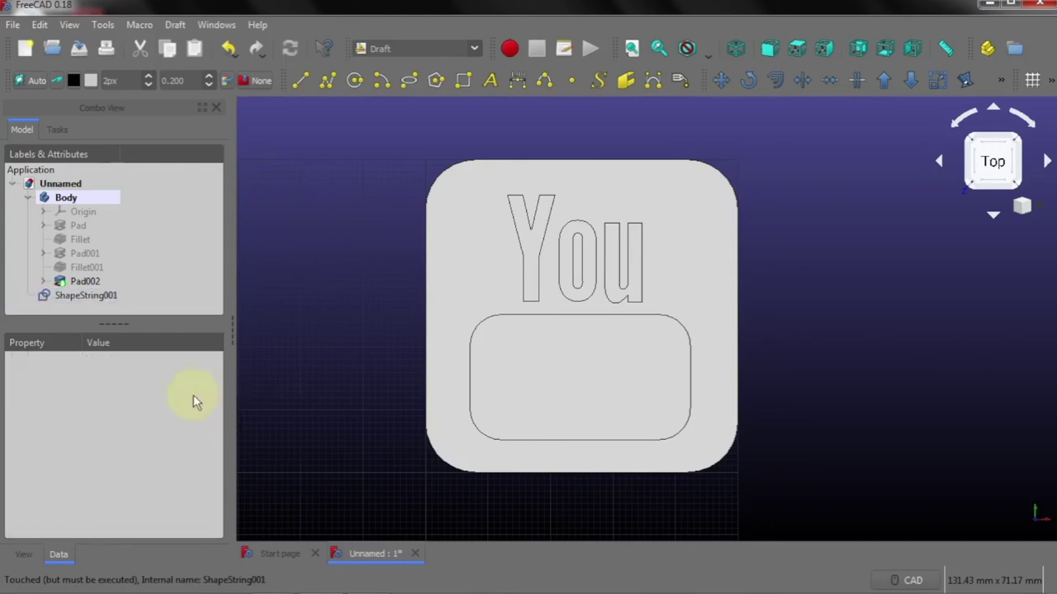
{"action": "left_click", "coordinate": [87, 296]}
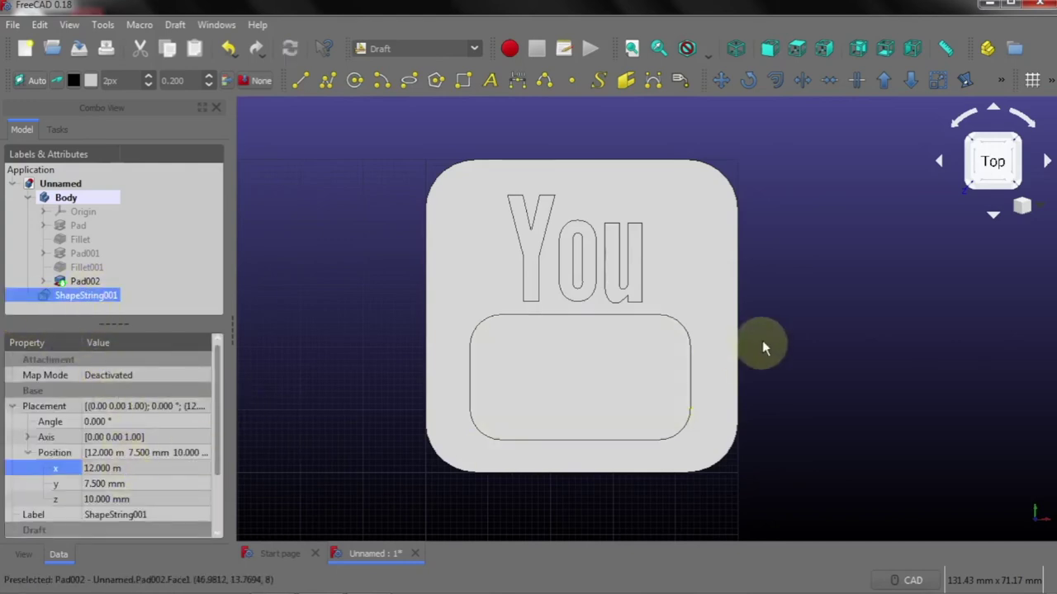
{"action": "scroll", "coordinate": [754, 355], "scroll_direction": "down", "scroll_amount": 3}
{"action": "scroll", "coordinate": [526, 347], "scroll_direction": "down", "scroll_amount": 2}
{"action": "scroll", "coordinate": [464, 345], "scroll_direction": "down", "scroll_amount": 3}
{"action": "scroll", "coordinate": [628, 341], "scroll_direction": "up", "scroll_amount": 2}
{"action": "scroll", "coordinate": [607, 351], "scroll_direction": "up", "scroll_amount": 2}
{"action": "scroll", "coordinate": [640, 347], "scroll_direction": "up", "scroll_amount": 3}
{"action": "scroll", "coordinate": [776, 347], "scroll_direction": "down", "scroll_amount": 2}
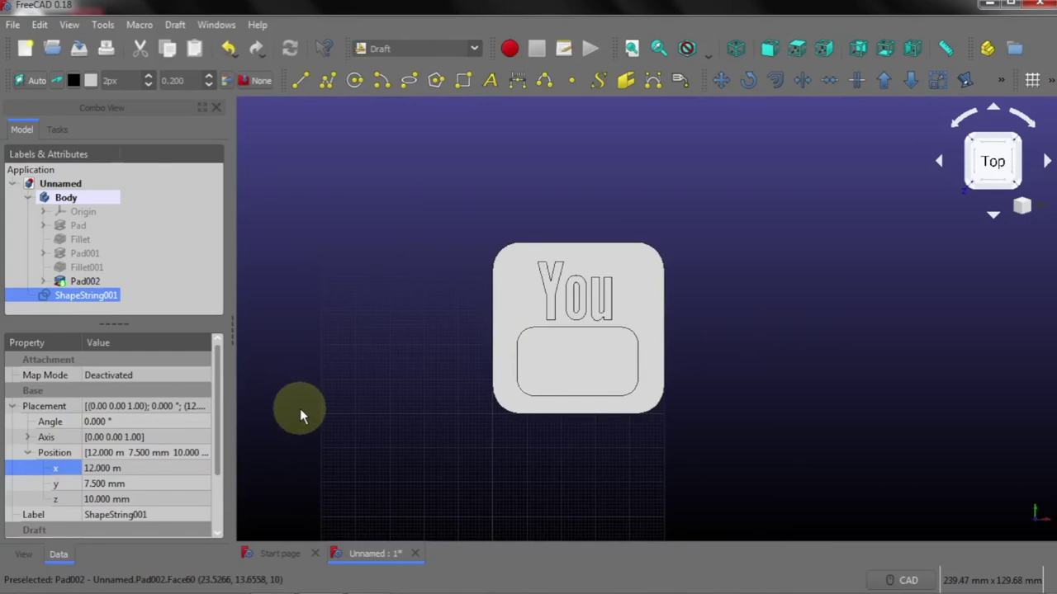
Reselect the Tube text and zoom in to check it sits inside the boss
{"action": "left_click", "coordinate": [345, 411]}
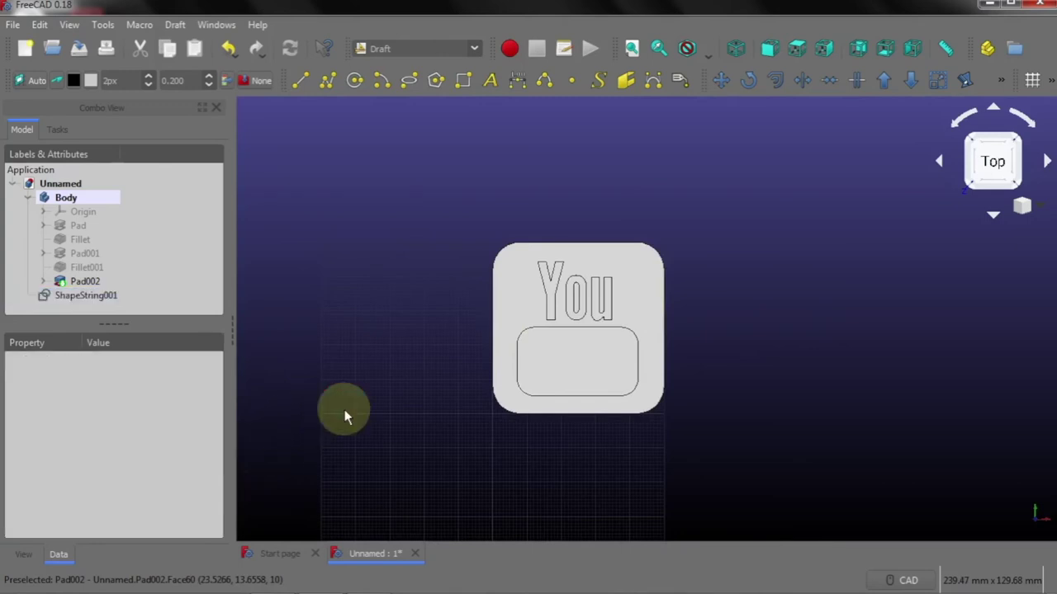
{"action": "left_click", "coordinate": [90, 295]}
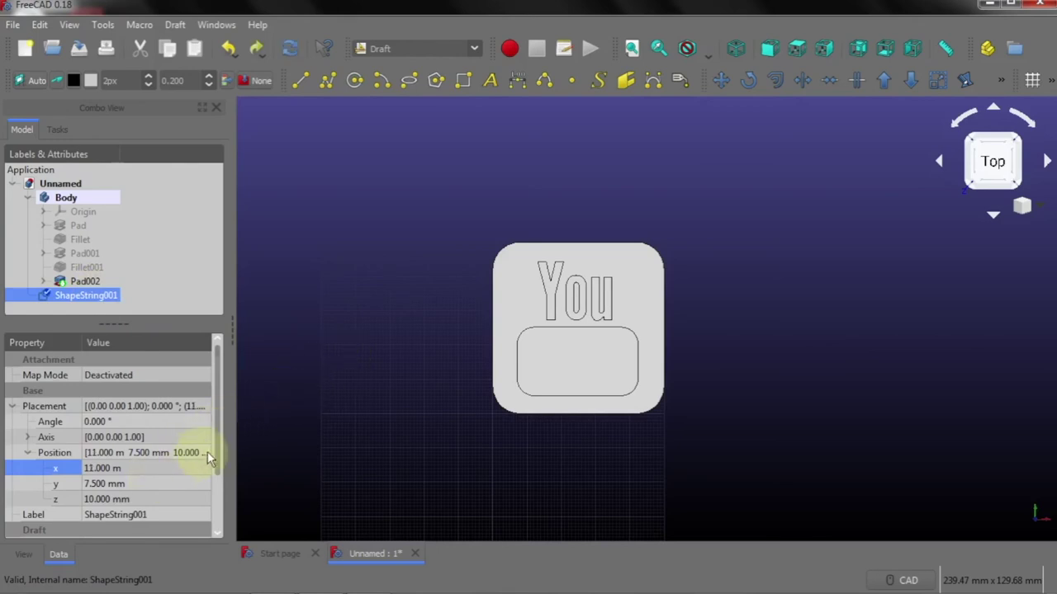
{"action": "left_click", "coordinate": [397, 317]}
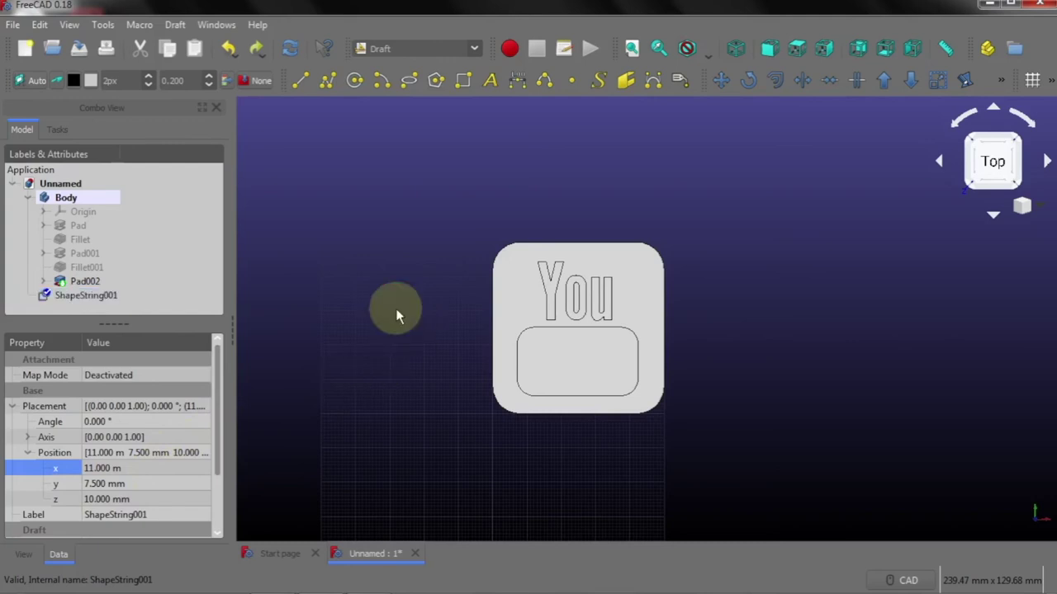
{"action": "left_click", "coordinate": [101, 299]}
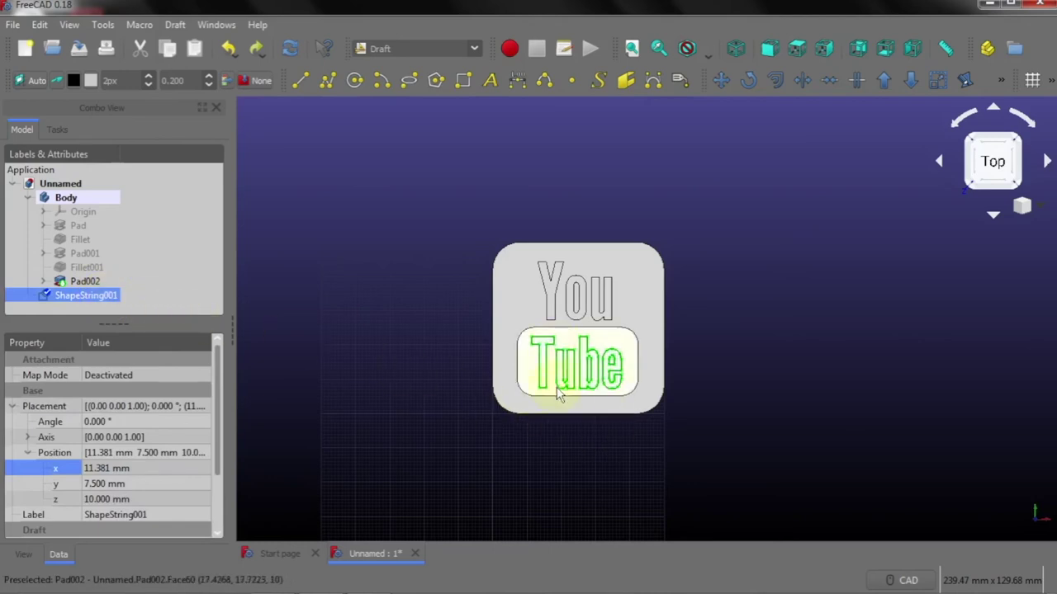
{"action": "scroll", "coordinate": [555, 388], "scroll_direction": "up", "scroll_amount": 4}
{"action": "scroll", "coordinate": [553, 387], "scroll_direction": "up", "scroll_amount": 2}
{"action": "scroll", "coordinate": [553, 386], "scroll_direction": "down", "scroll_amount": 1}
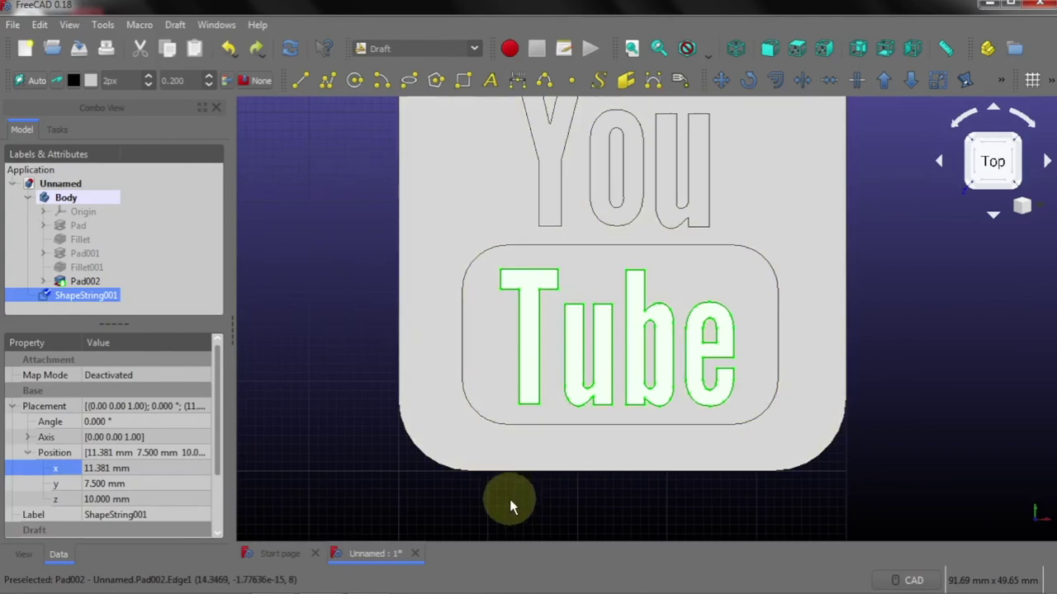
Tilt the view, reselect ShapeString001 and bring up the workbench list
{"action": "left_click", "coordinate": [509, 506]}
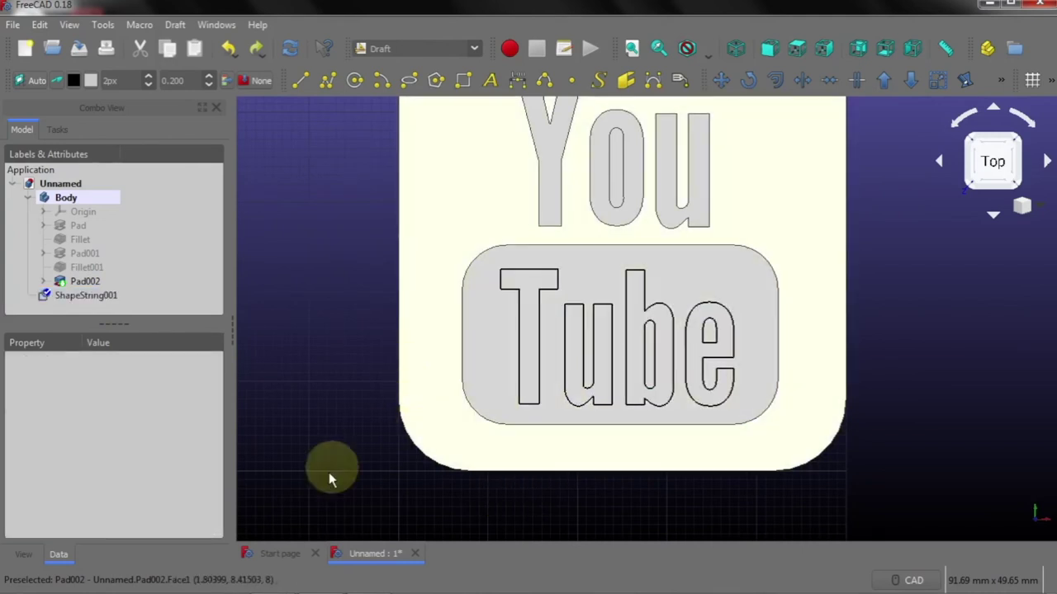
{"action": "middle_click_drag", "start_coordinate": [345, 441], "coordinate": [436, 361]}
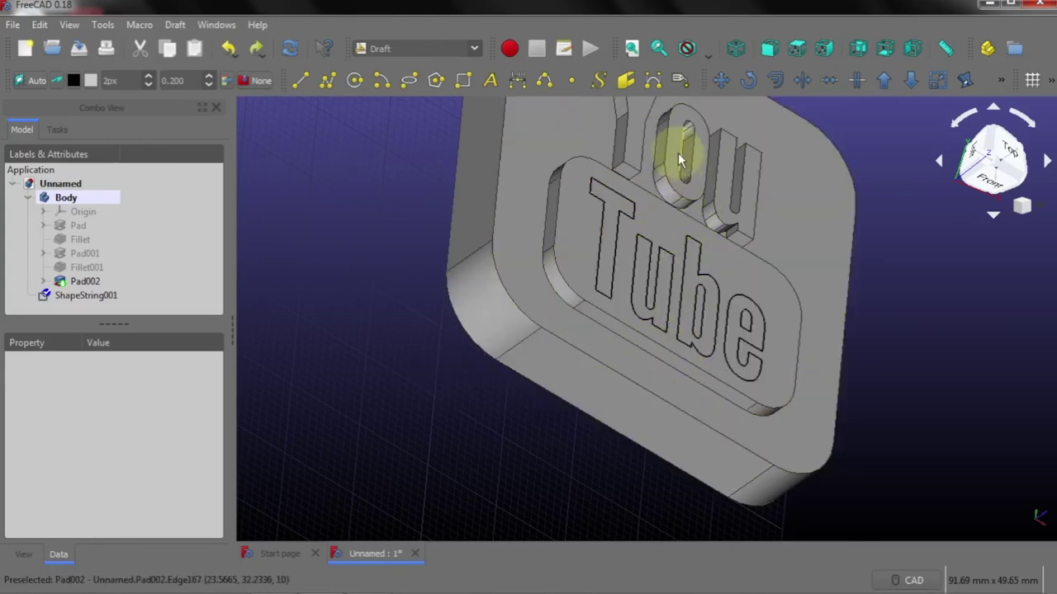
{"action": "scroll", "coordinate": [646, 452], "scroll_direction": "down", "scroll_amount": 2}
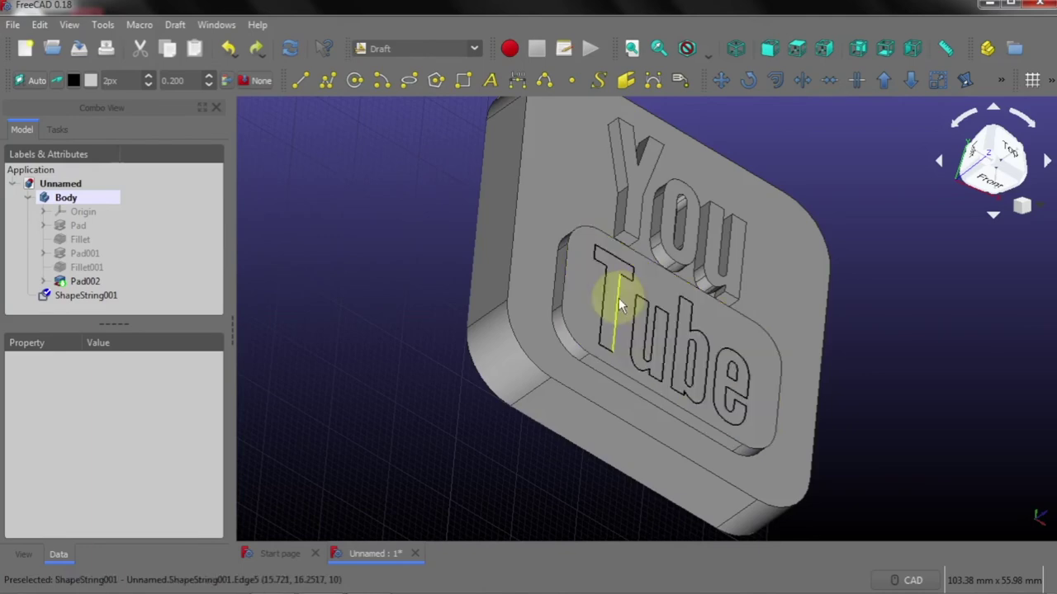
{"action": "left_click", "coordinate": [96, 297]}
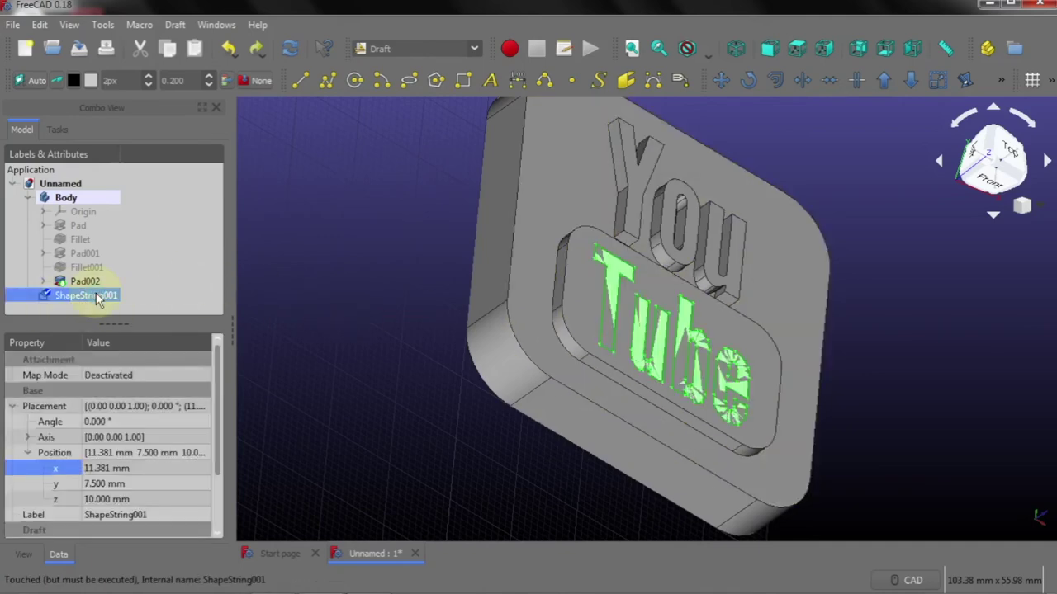
{"action": "left_click", "coordinate": [411, 51]}
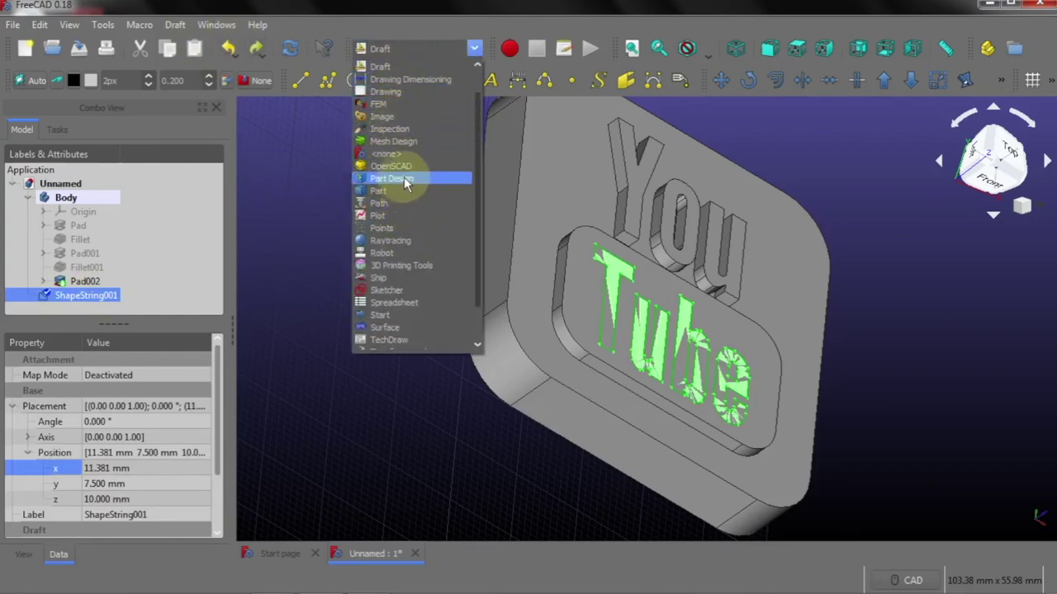
Switch to Part Design and try a Pocket, cancelling the external reference prompt
{"action": "left_click", "coordinate": [405, 180]}
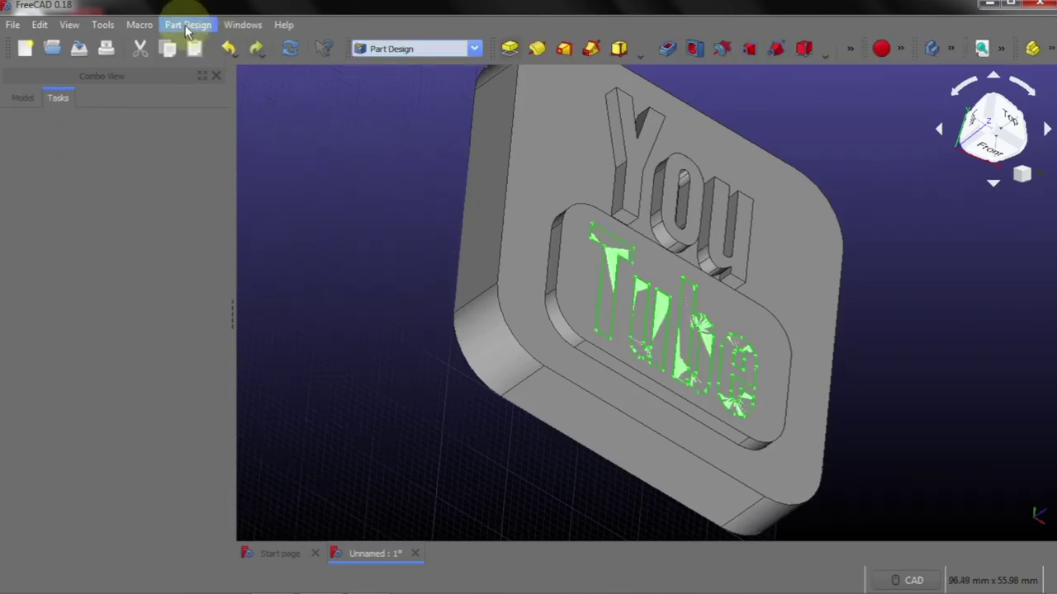
{"action": "left_click", "coordinate": [22, 97]}
{"action": "left_click", "coordinate": [188, 25]}
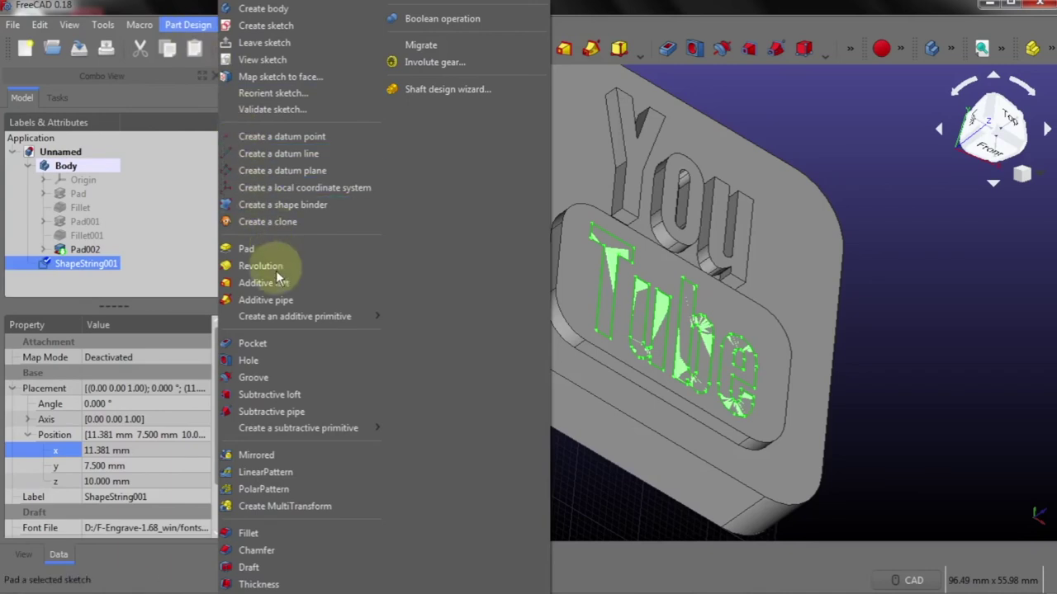
{"action": "left_click", "coordinate": [275, 347]}
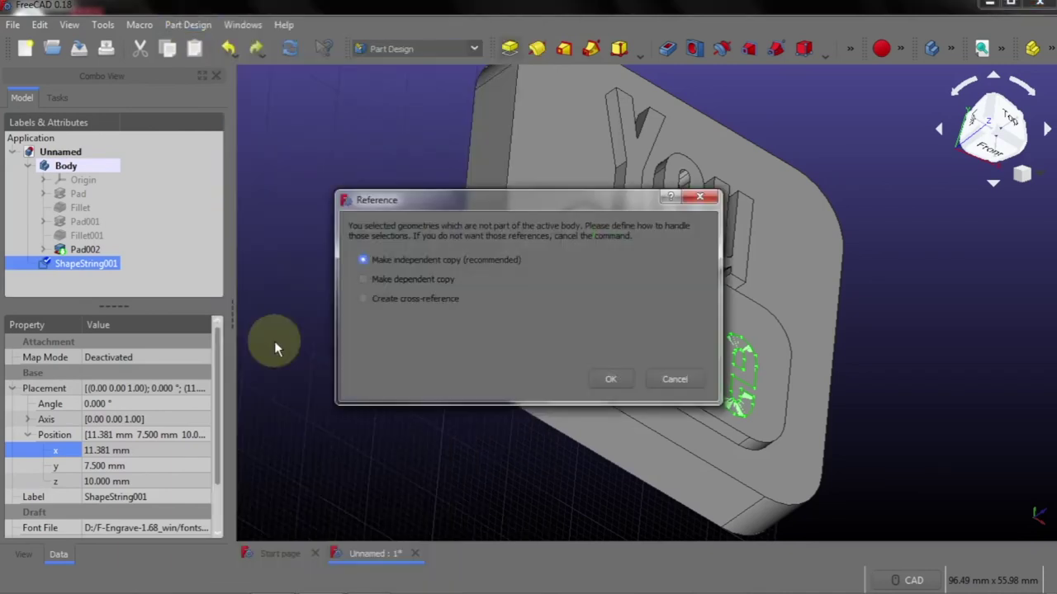
{"action": "left_click", "coordinate": [673, 380]}
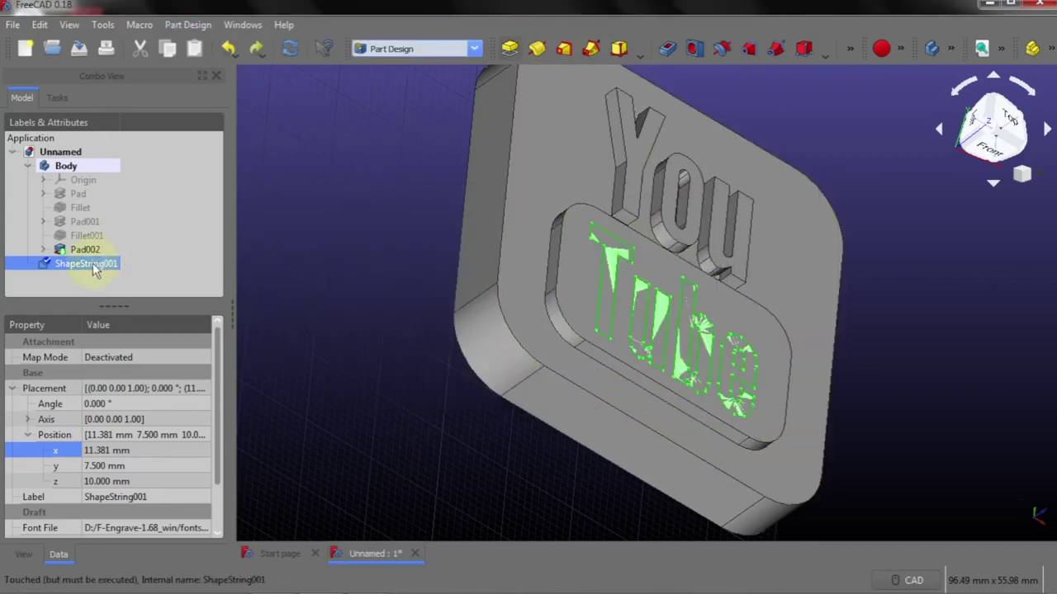
Move ShapeString001 into the Body and start a Pocket from the Tube text
{"action": "left_click_drag", "start_coordinate": [87, 272], "coordinate": [94, 169]}
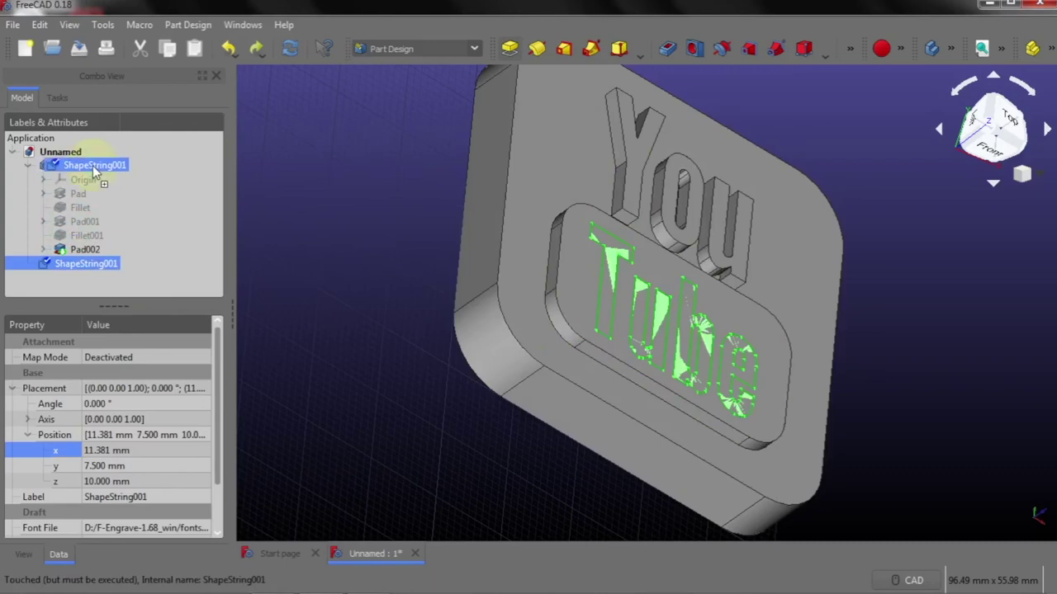
{"action": "left_click_drag", "start_coordinate": [93, 165], "coordinate": [92, 165]}
{"action": "left_click", "coordinate": [110, 266]}
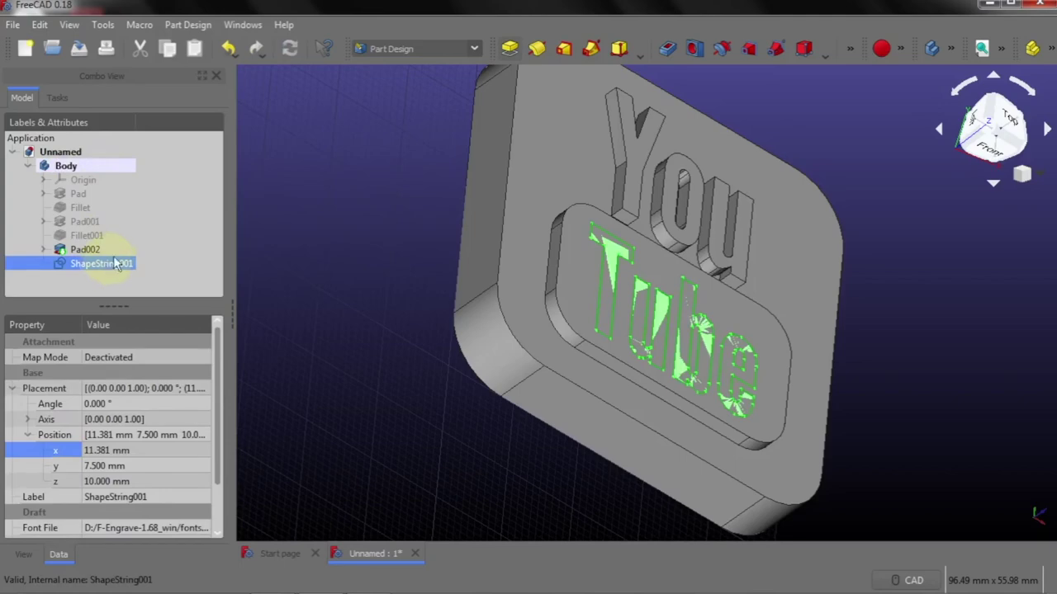
{"action": "left_click", "coordinate": [188, 24]}
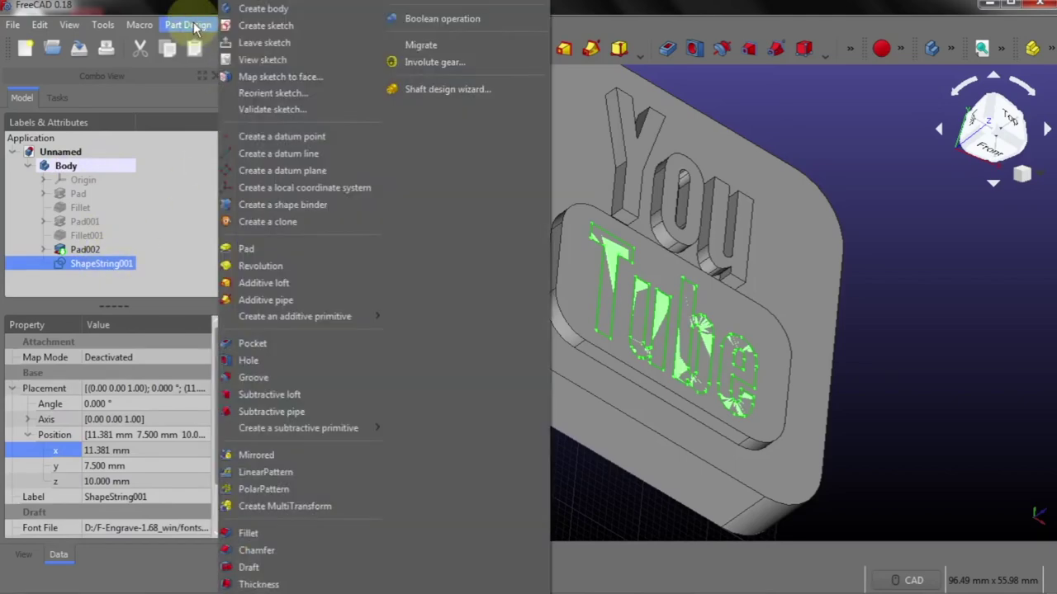
{"action": "left_click", "coordinate": [275, 345]}
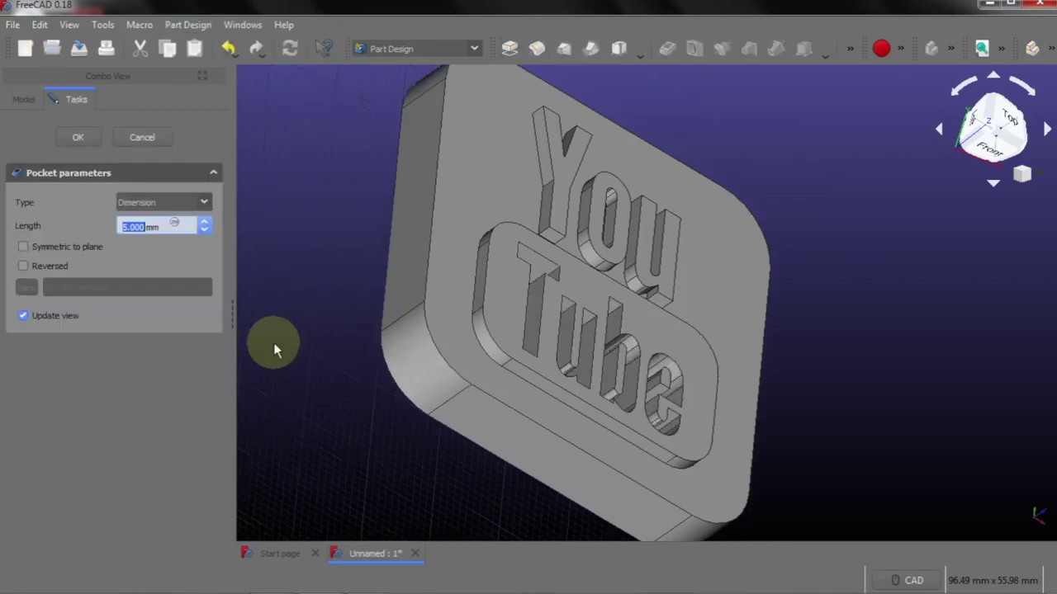
Change the Tube pocket depth from 5 mm to 2 mm and confirm it
{"action": "middle_click_drag", "start_coordinate": [846, 306], "coordinate": [804, 278]}
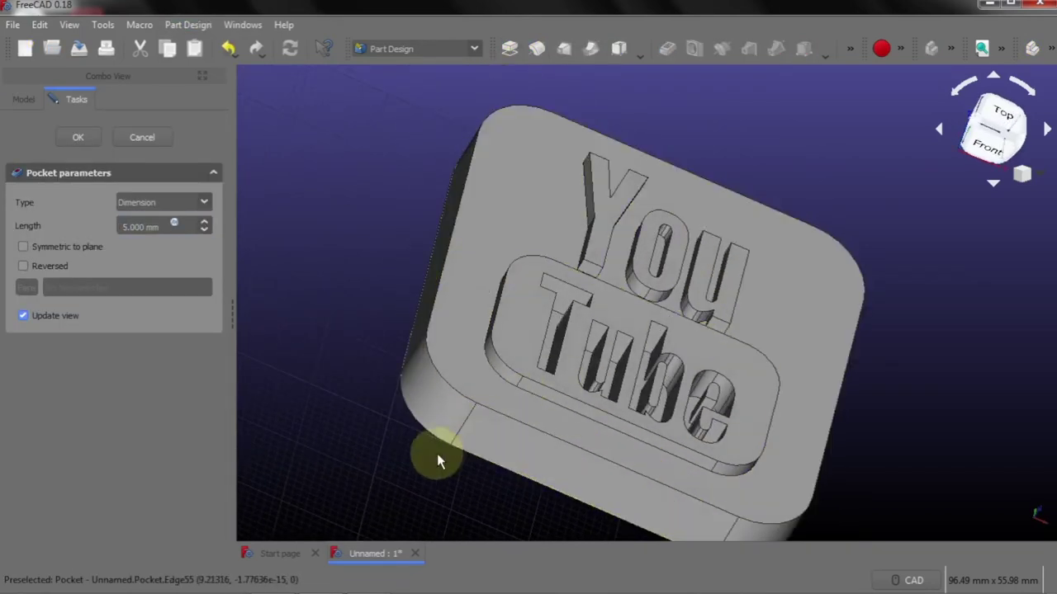
{"action": "middle_click_drag", "start_coordinate": [436, 457], "coordinate": [473, 470]}
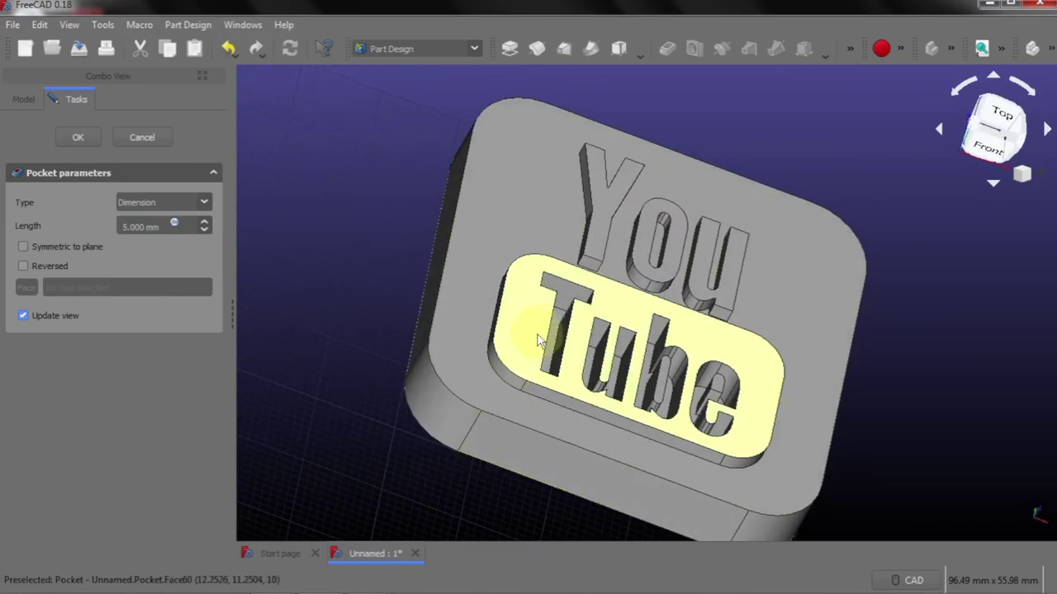
{"action": "left_click", "coordinate": [173, 224]}
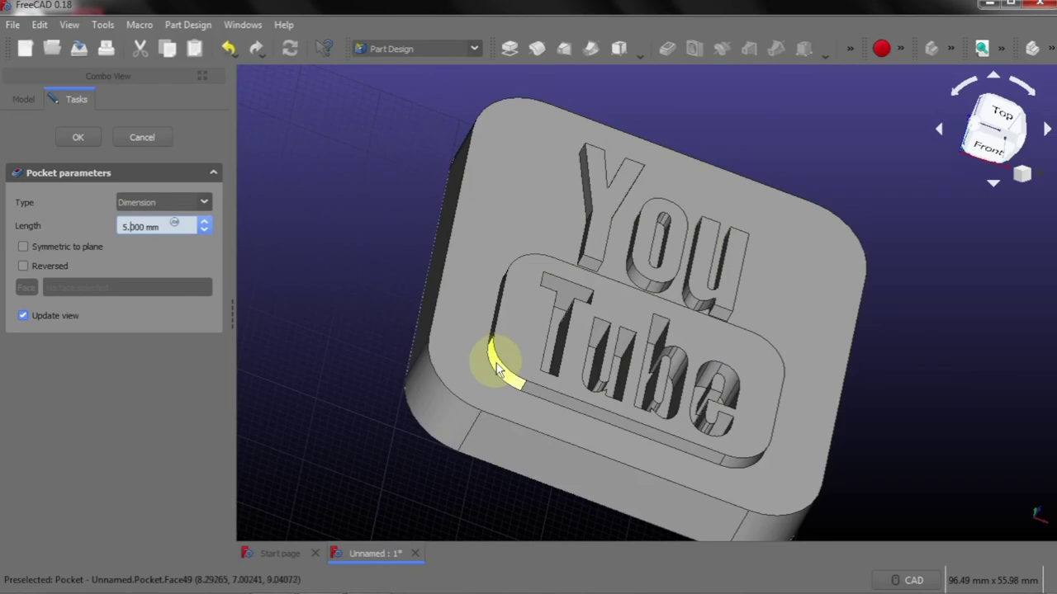
{"action": "double_click", "coordinate": [128, 224]}
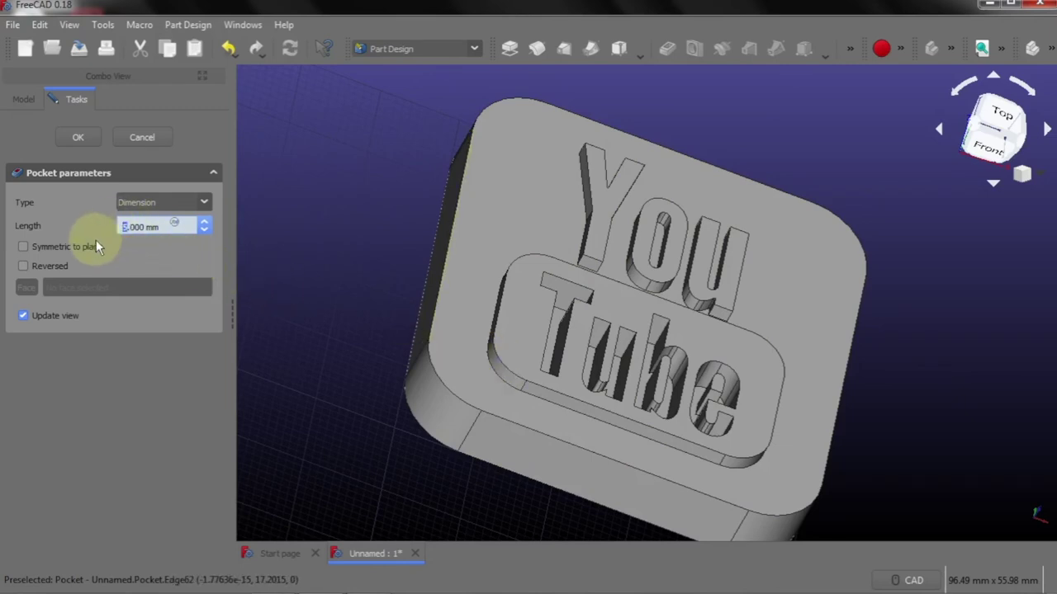
{"action": "type", "text": "2"}
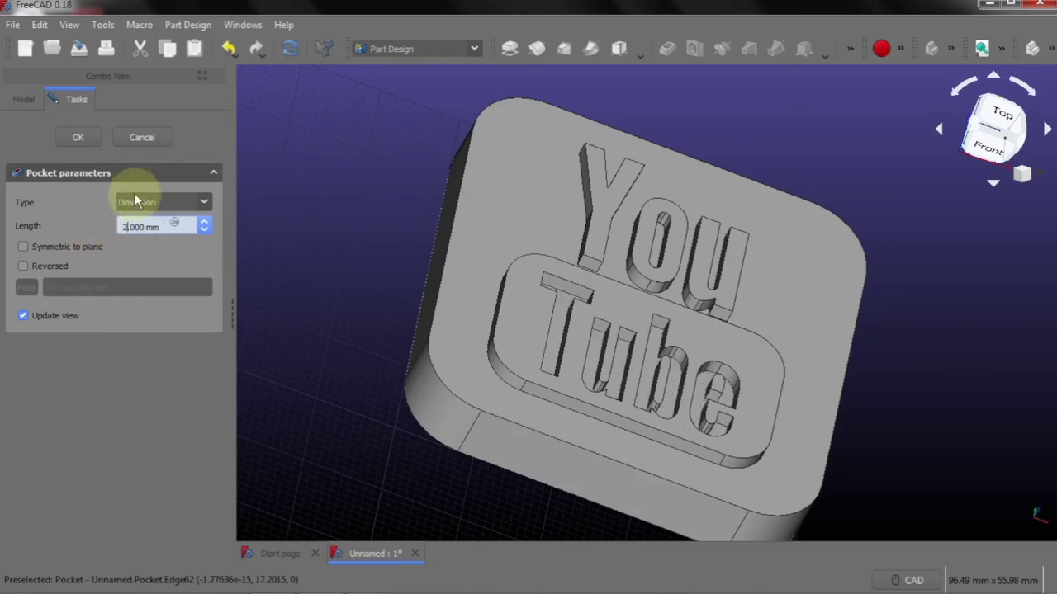
{"action": "left_click", "coordinate": [81, 138]}
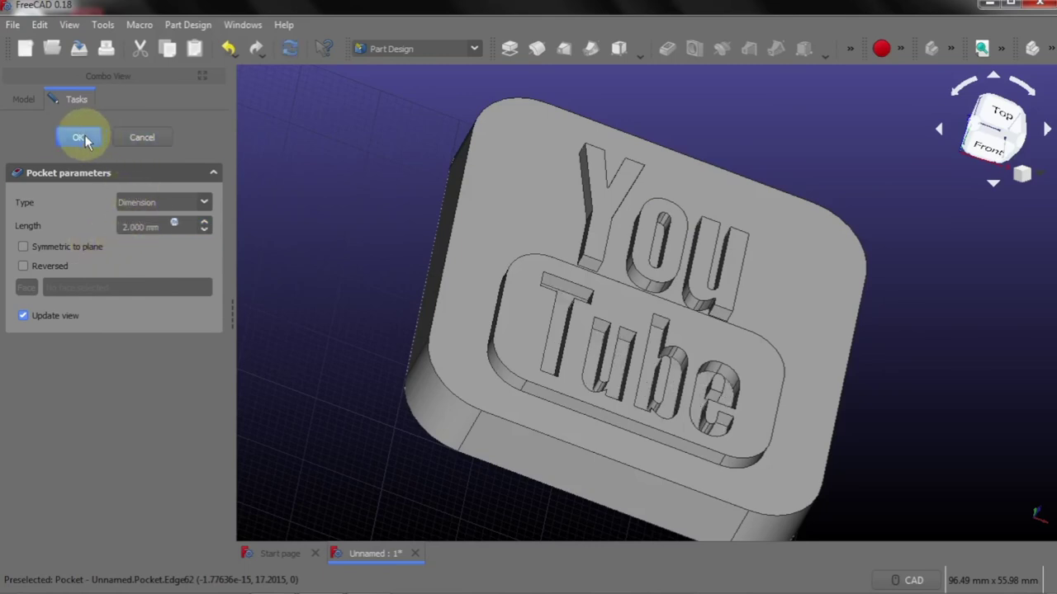
{"action": "left_click", "coordinate": [81, 137]}
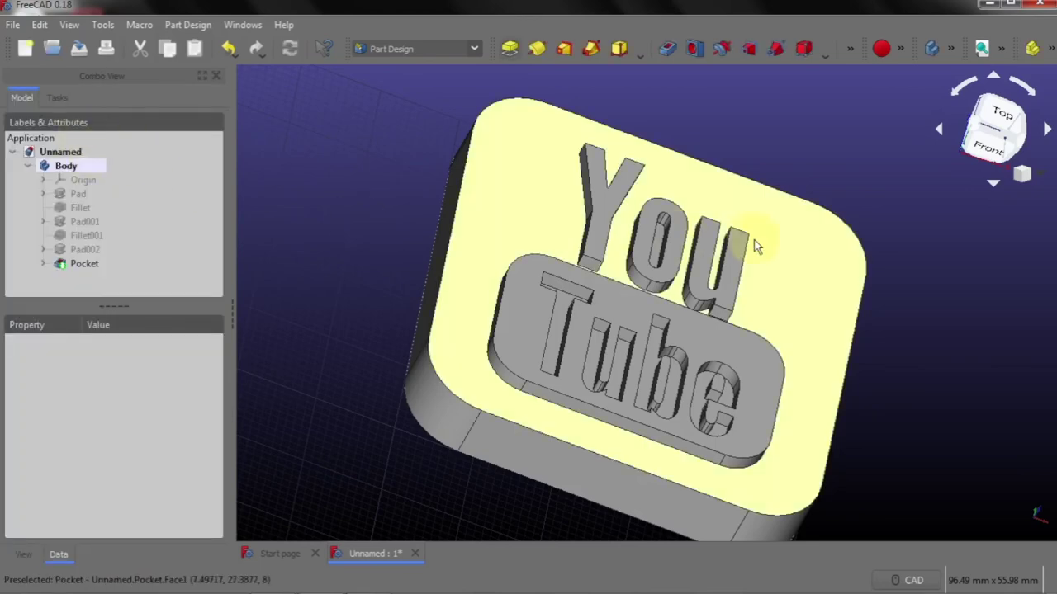
Orbit and zoom around the finished plate, then view it straight from the top
{"action": "mouse_move", "coordinate": [799, 148]}
{"action": "middle_mouse_down"}
{"action": "mouse_move", "coordinate": [800, 172]}
{"action": "mouse_move", "coordinate": [398, 217]}
{"action": "mouse_move", "coordinate": [413, 236]}
{"action": "middle_mouse_up"}
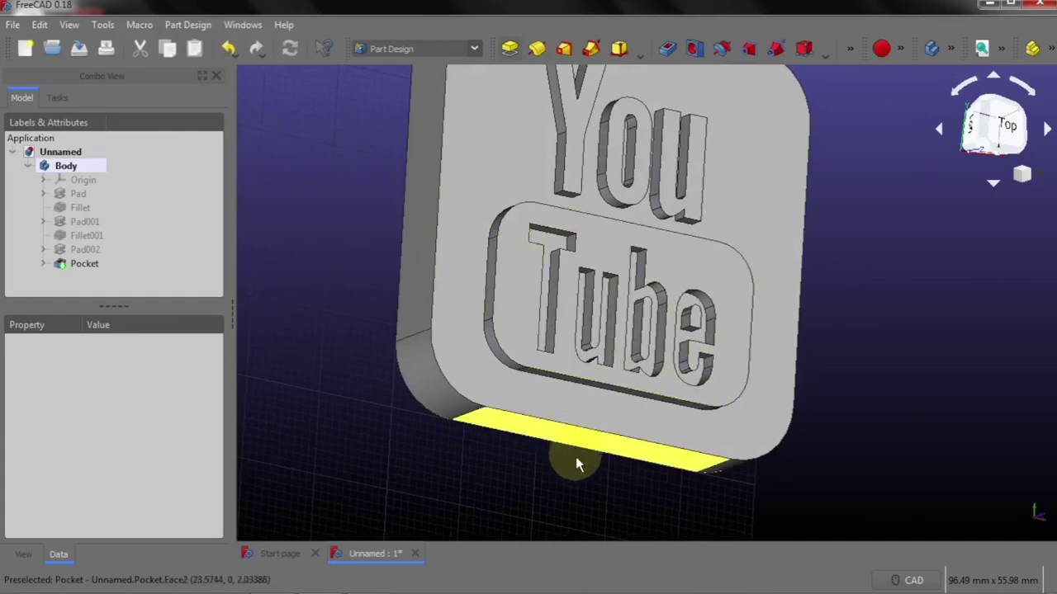
{"action": "scroll", "coordinate": [573, 457], "scroll_direction": "down", "scroll_amount": 2}
{"action": "middle_click_drag", "start_coordinate": [837, 271], "coordinate": [809, 258]}
{"action": "mouse_move", "coordinate": [795, 407]}
{"action": "middle_mouse_down"}
{"action": "mouse_move", "coordinate": [814, 370]}
{"action": "mouse_move", "coordinate": [831, 371]}
{"action": "middle_mouse_up"}
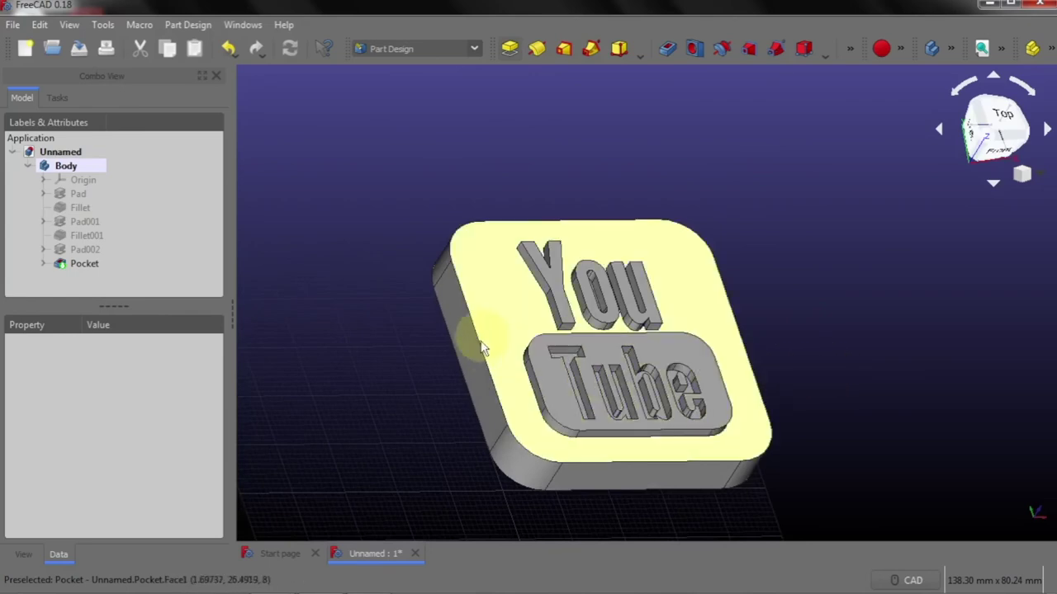
{"action": "scroll", "coordinate": [488, 353], "scroll_direction": "up", "scroll_amount": 1}
{"action": "scroll", "coordinate": [561, 351], "scroll_direction": "up", "scroll_amount": 1}
{"action": "scroll", "coordinate": [776, 347], "scroll_direction": "down", "scroll_amount": 1}
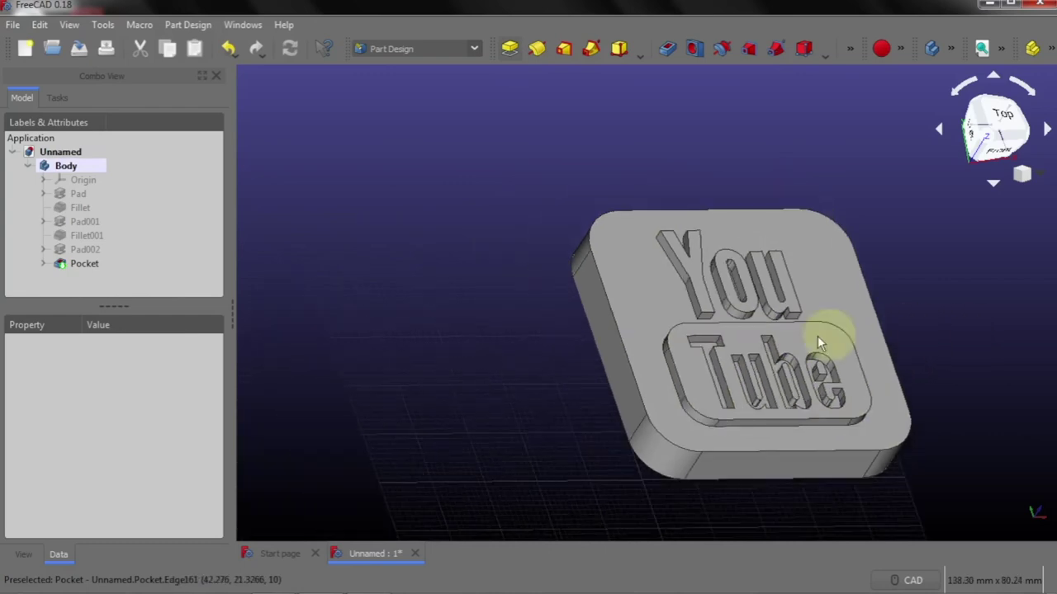
{"action": "scroll", "coordinate": [941, 453], "scroll_direction": "up", "scroll_amount": 1}
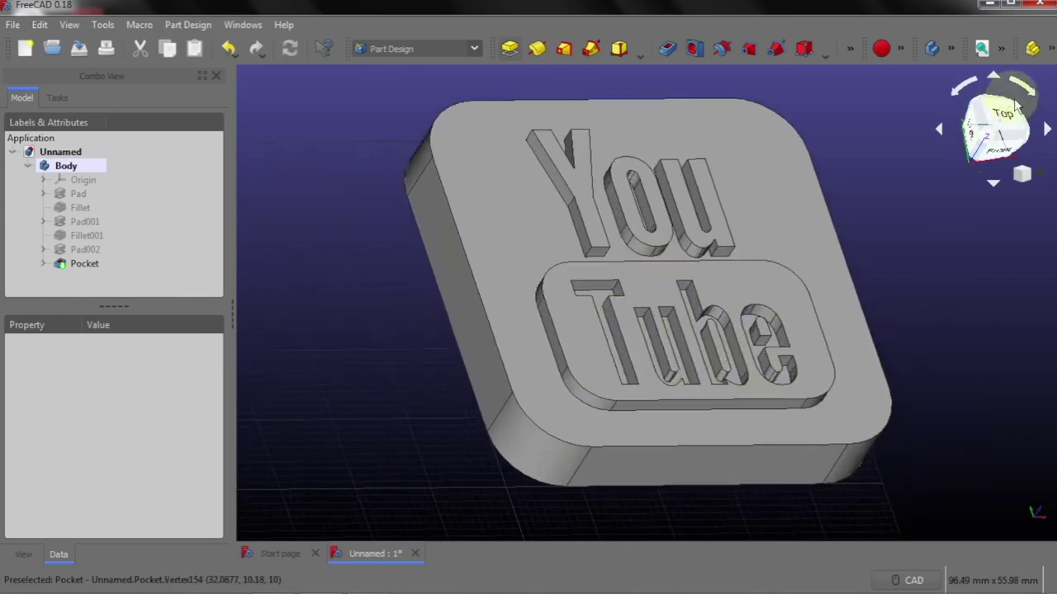
{"action": "left_click", "coordinate": [1010, 123]}
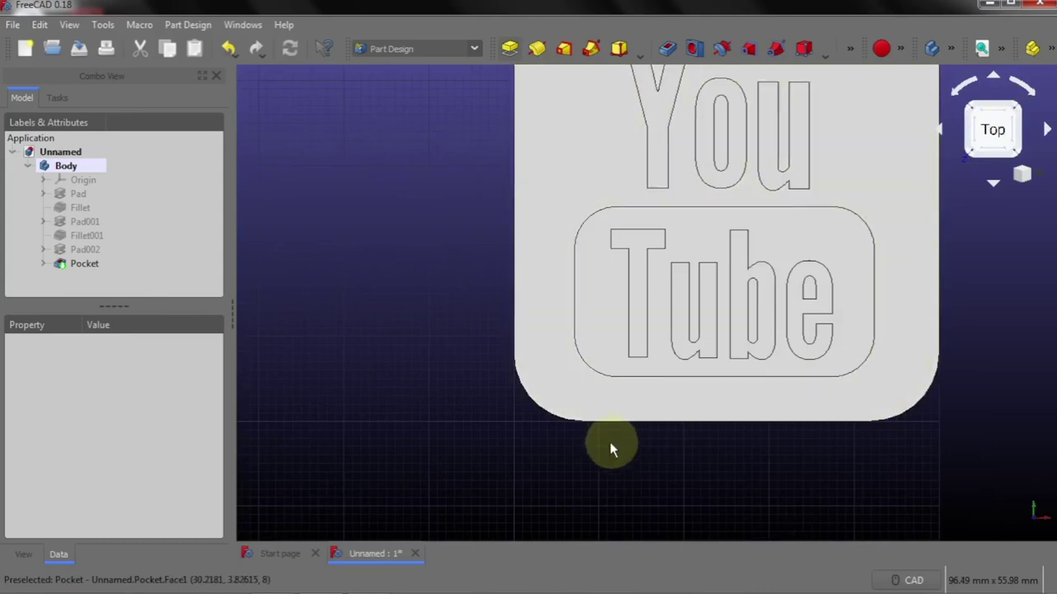
{"action": "scroll", "coordinate": [542, 439], "scroll_direction": "down", "scroll_amount": 2}
{"action": "scroll", "coordinate": [540, 439], "scroll_direction": "down", "scroll_amount": 1}
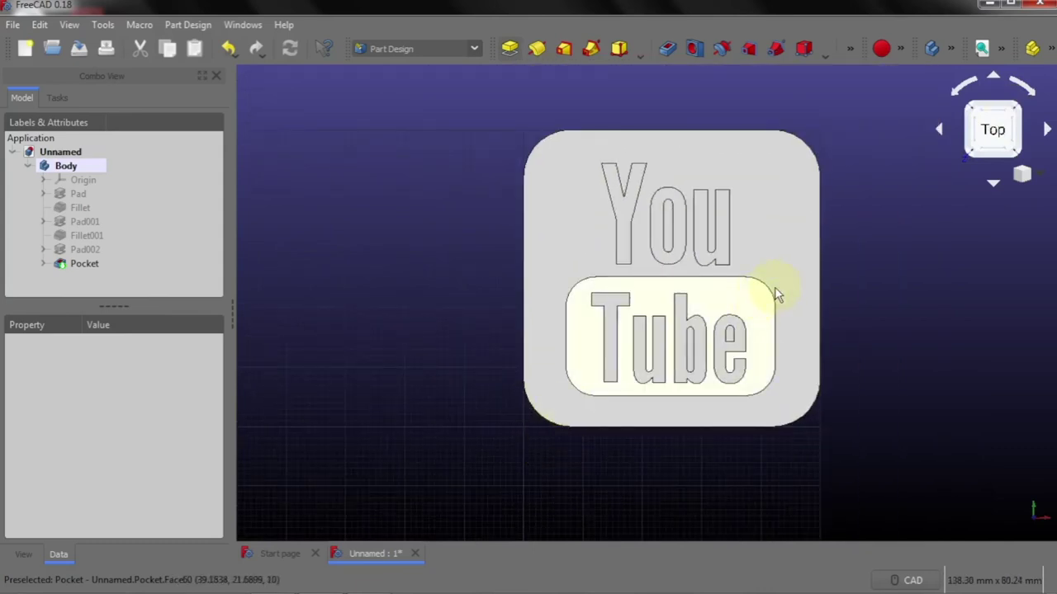
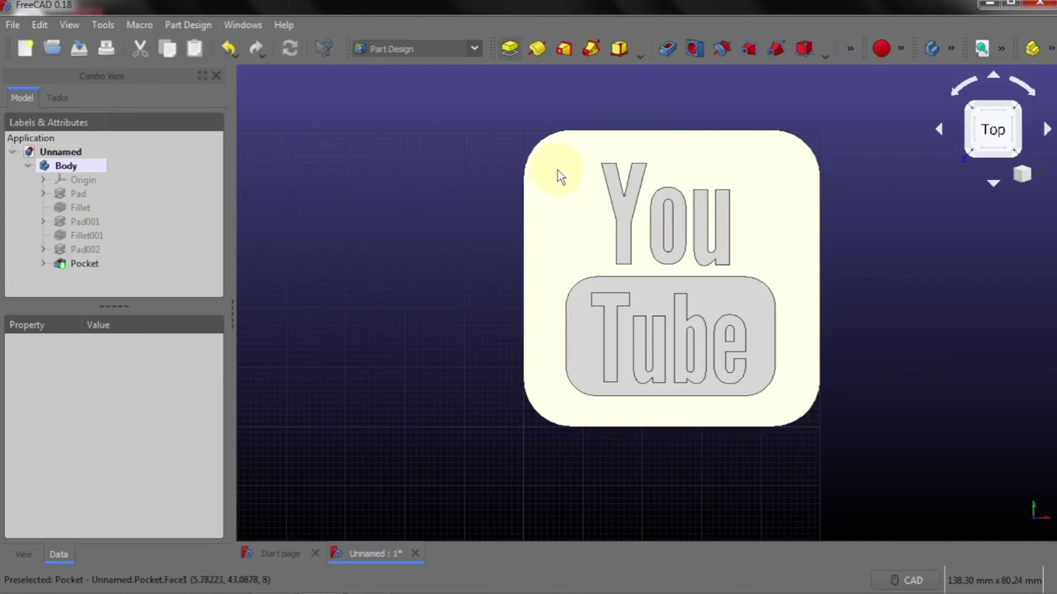
Select the Pocket feature and start a new sketch on the plate's face
{"action": "left_click", "coordinate": [580, 225]}
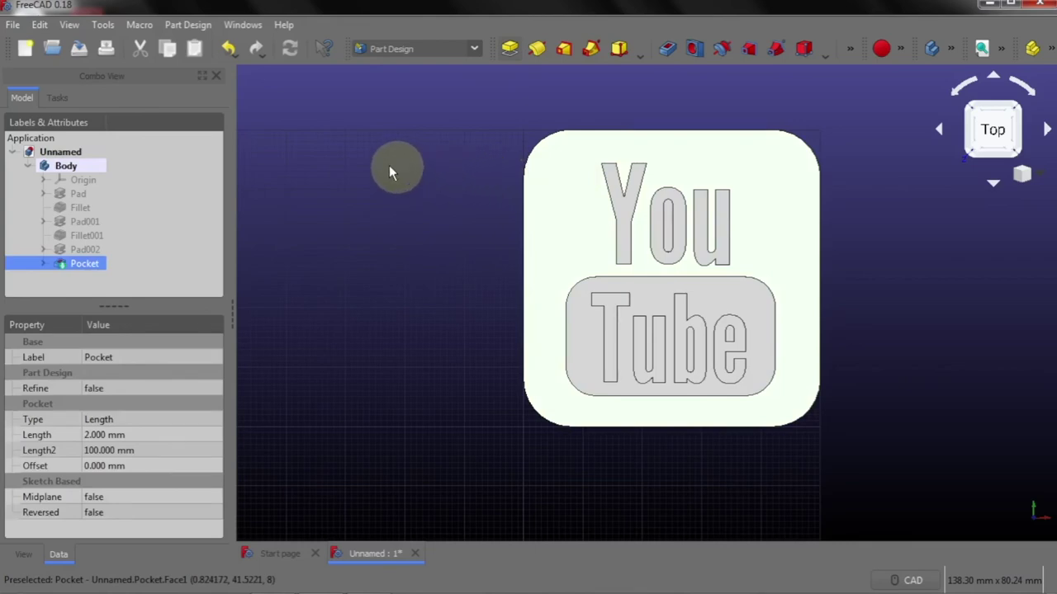
{"action": "left_click", "coordinate": [198, 26]}
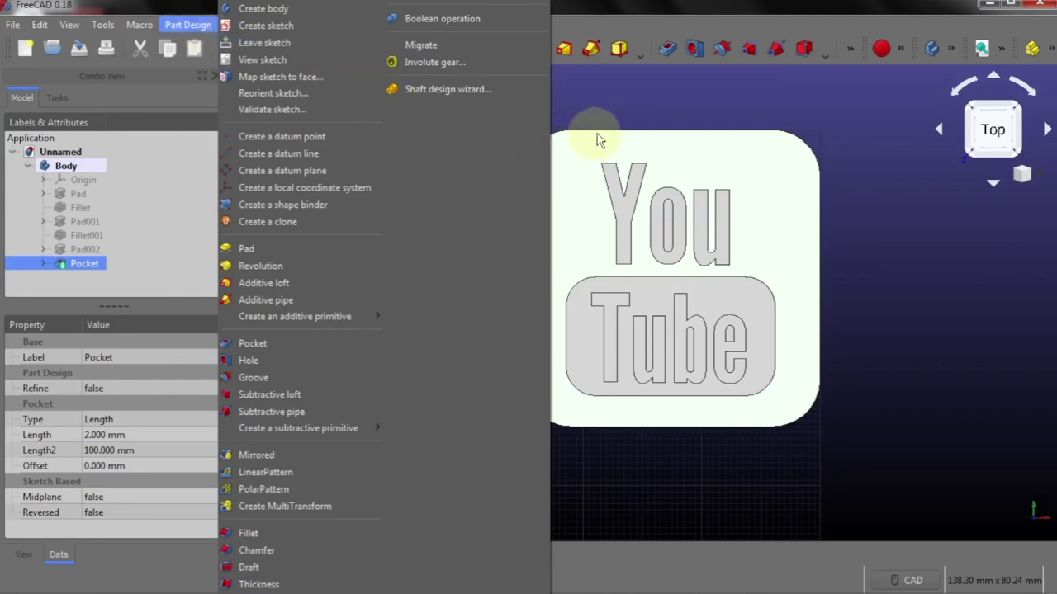
{"action": "left_click", "coordinate": [597, 104]}
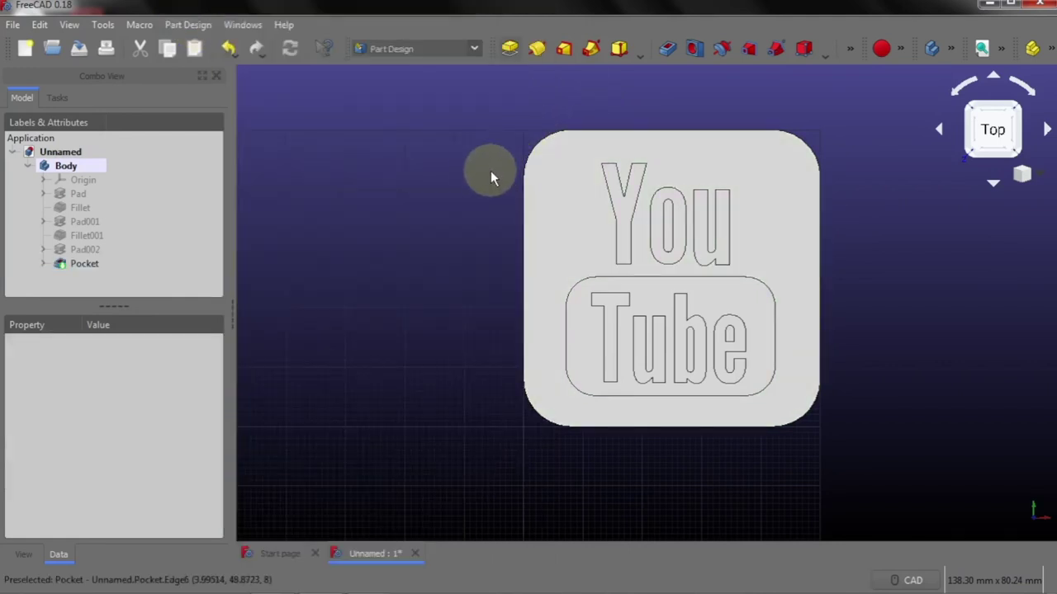
{"action": "left_click", "coordinate": [560, 195]}
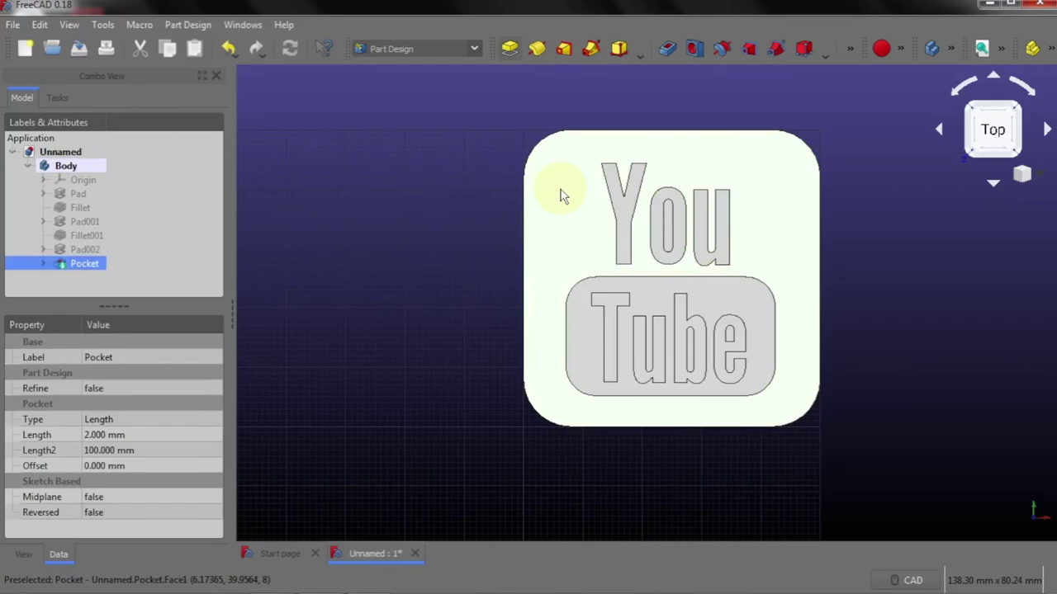
{"action": "left_click", "coordinate": [188, 25]}
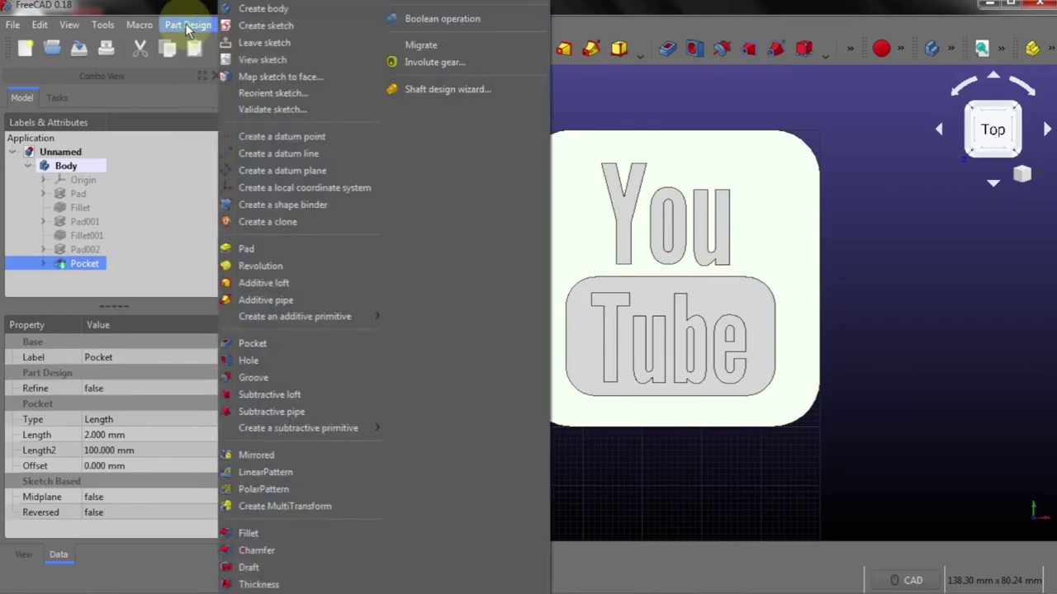
{"action": "left_click", "coordinate": [265, 31]}
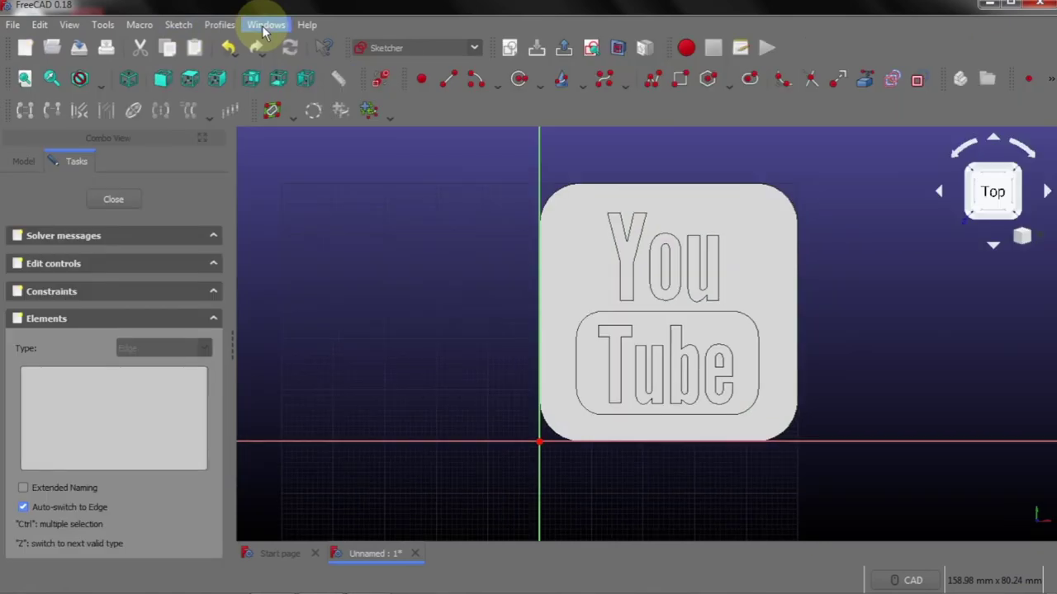
Draw a small circle (1-Circle) near the plate's top-left rounded corner
{"action": "left_click", "coordinate": [178, 30]}
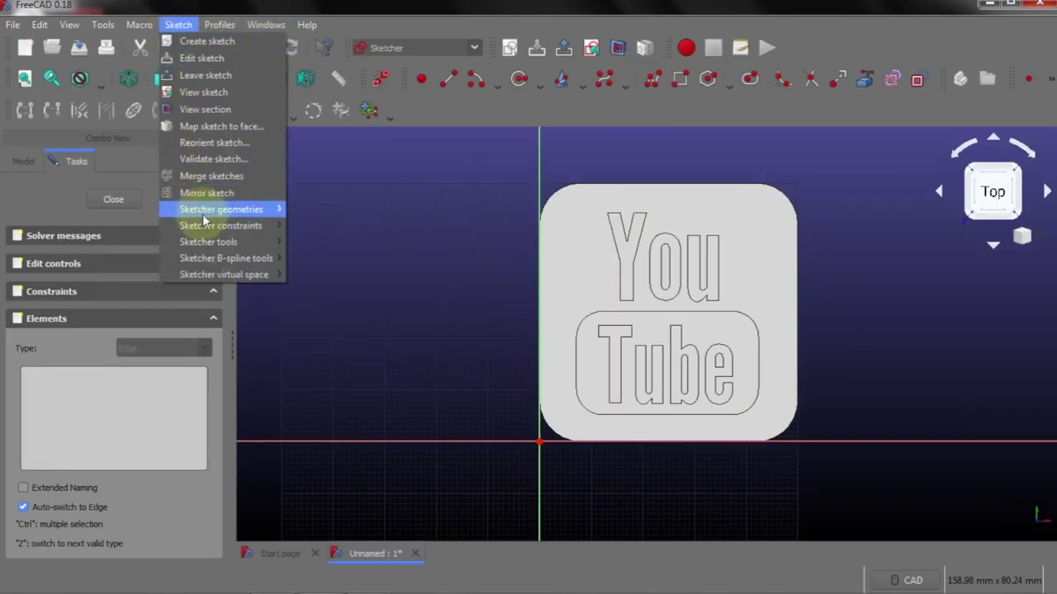
{"action": "mouse_move", "coordinate": [220, 209]}
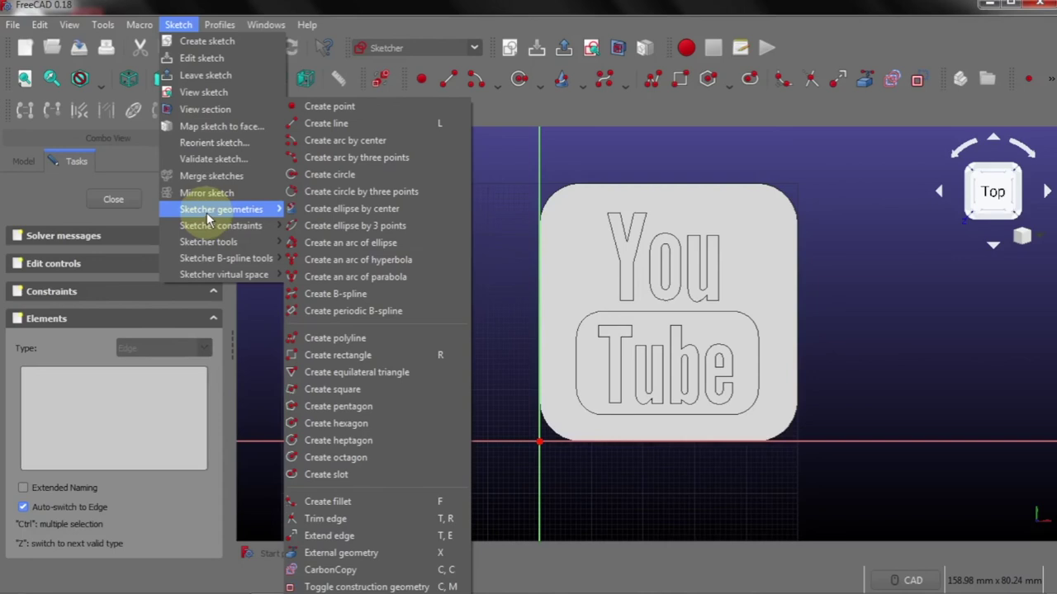
{"action": "left_click", "coordinate": [323, 177]}
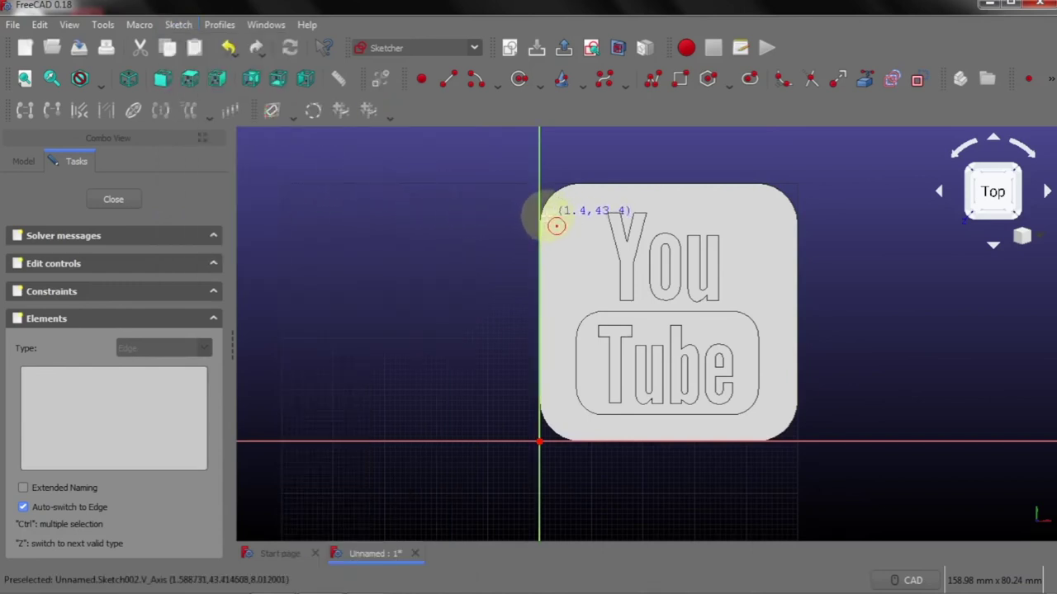
{"action": "scroll", "coordinate": [581, 208], "scroll_direction": "up", "scroll_amount": 3}
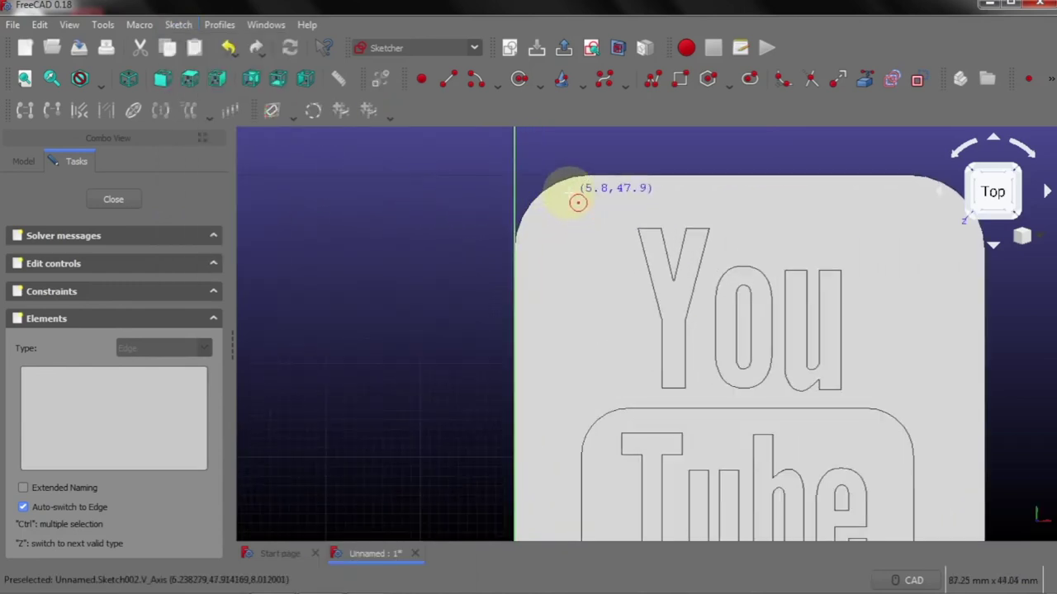
{"action": "left_click", "coordinate": [557, 236]}
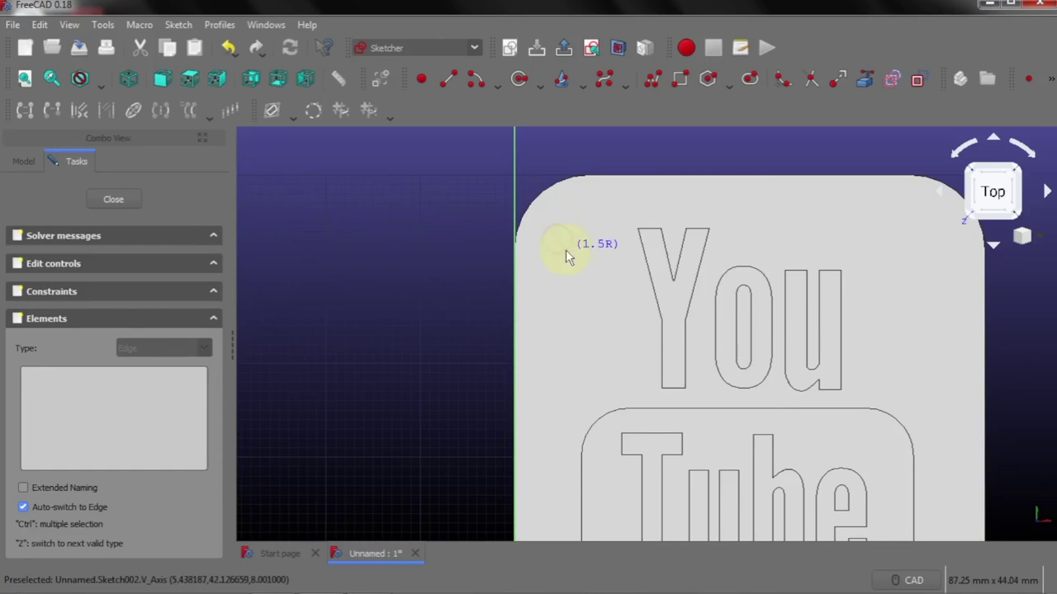
{"action": "left_click", "coordinate": [565, 249]}
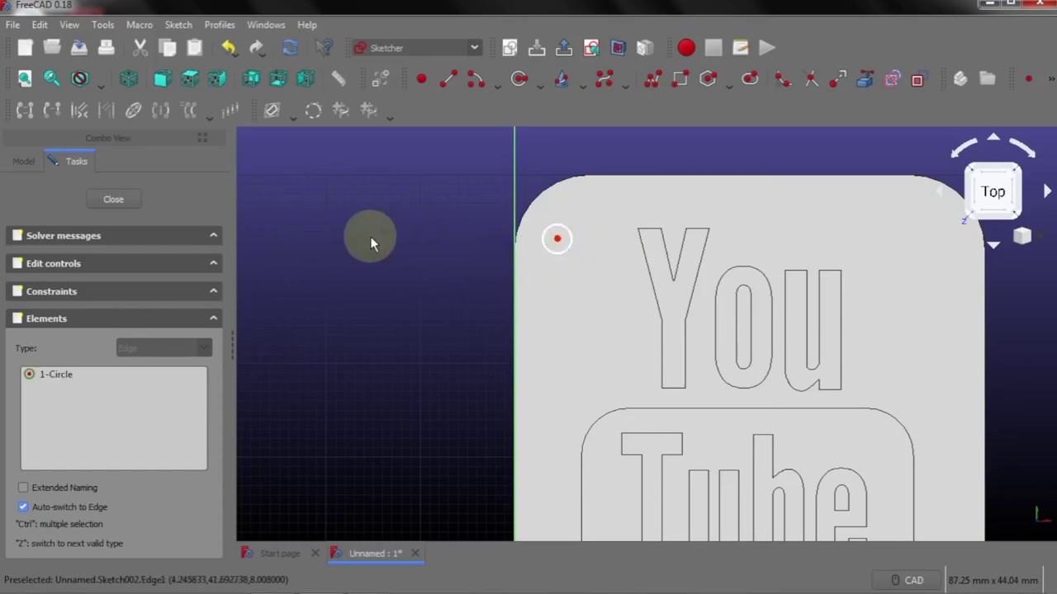
Constrain the corner circle to a 4 mm diameter, nudge it into the corner, and close the sketch
{"action": "right_click", "coordinate": [406, 250]}
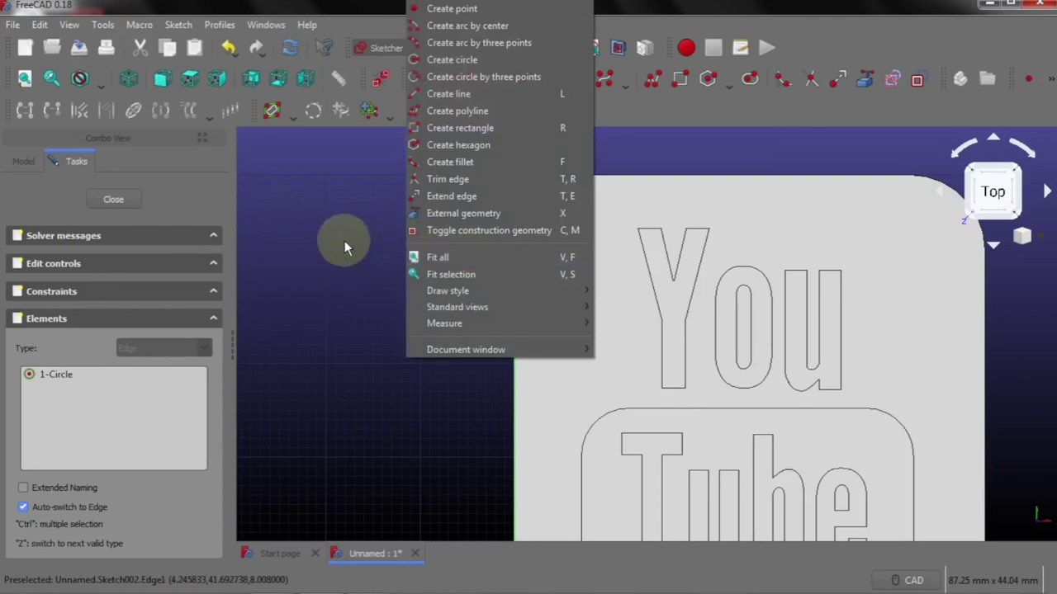
{"action": "left_click", "coordinate": [344, 240]}
{"action": "left_click_drag", "start_coordinate": [557, 240], "coordinate": [567, 225]}
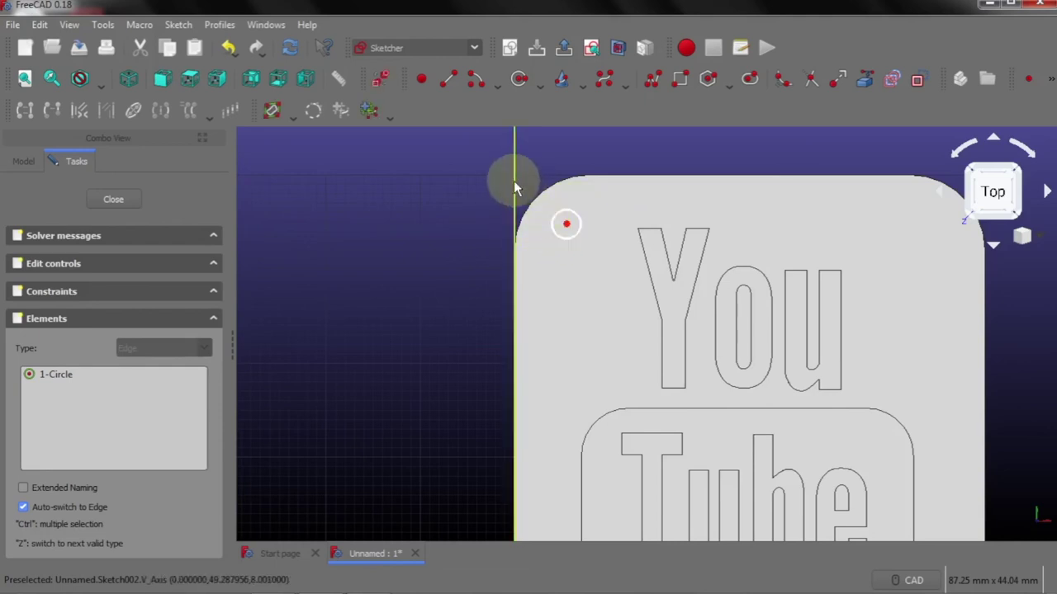
{"action": "left_click", "coordinate": [566, 221]}
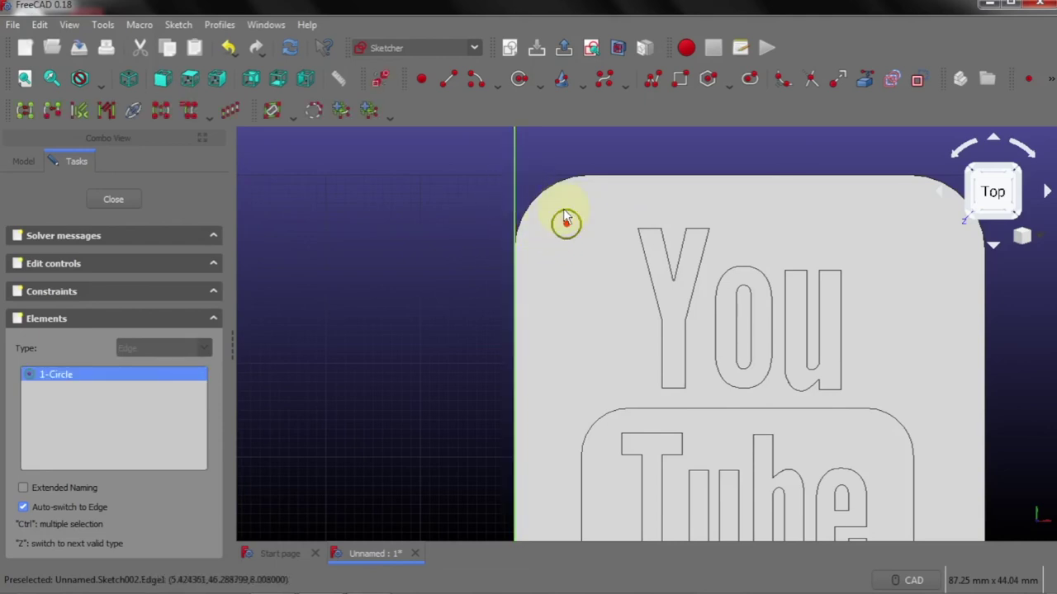
{"action": "left_click", "coordinate": [183, 26]}
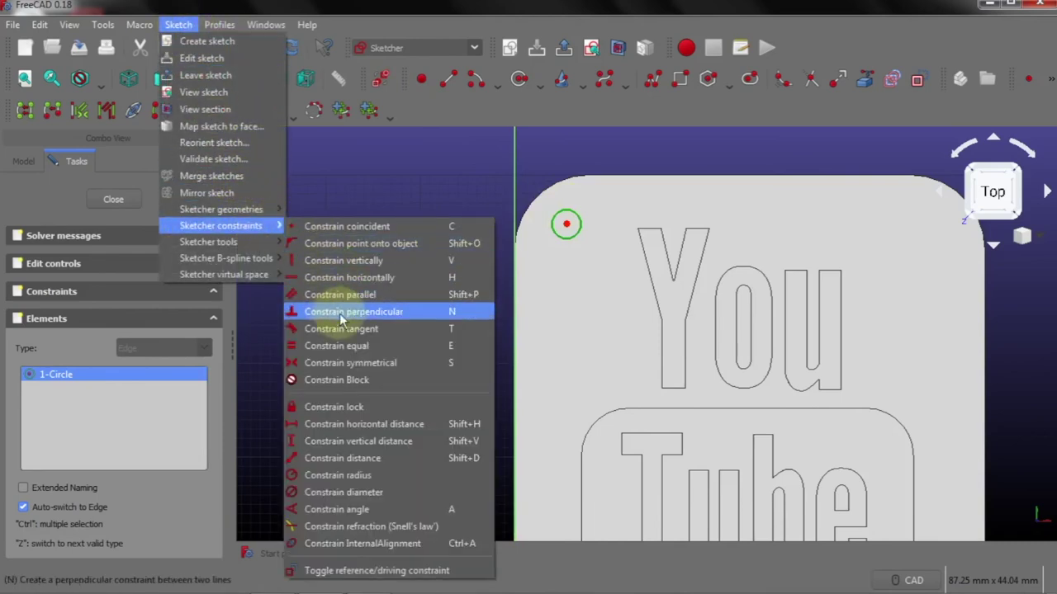
{"action": "left_click", "coordinate": [350, 493]}
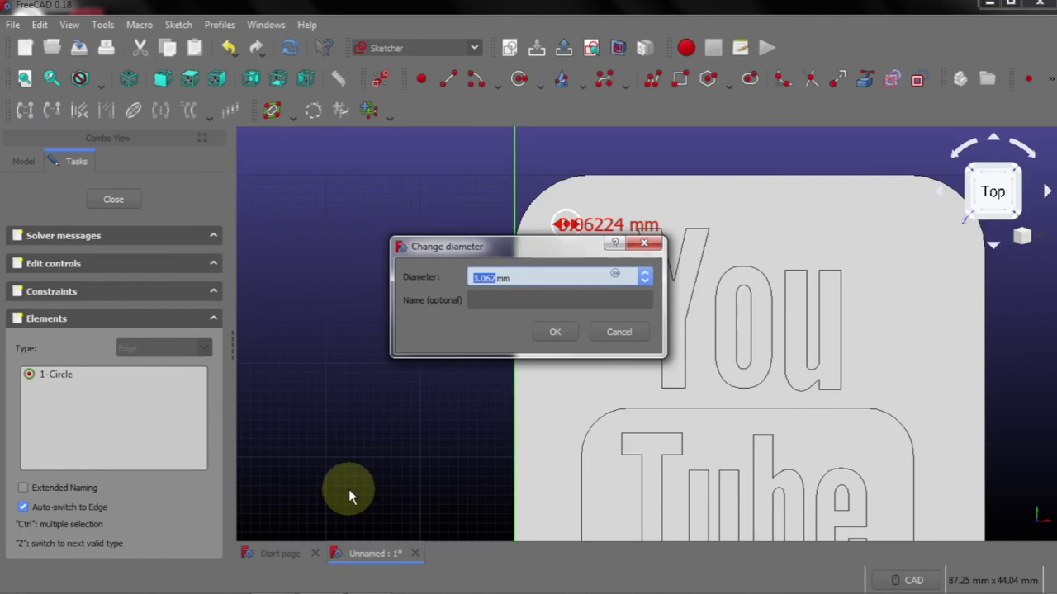
{"action": "type", "text": "4"}
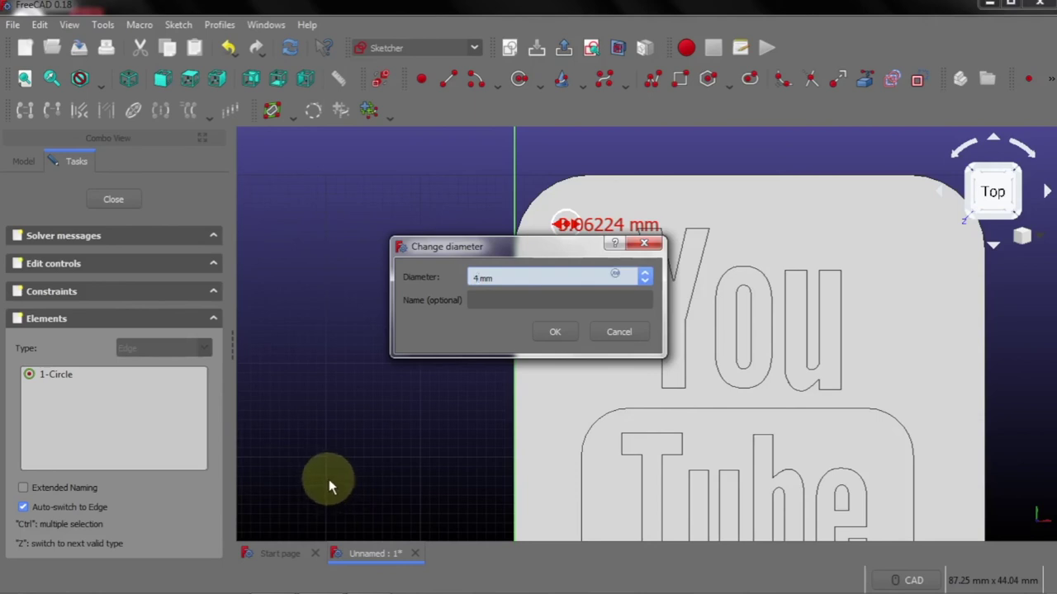
{"action": "left_click", "coordinate": [545, 331]}
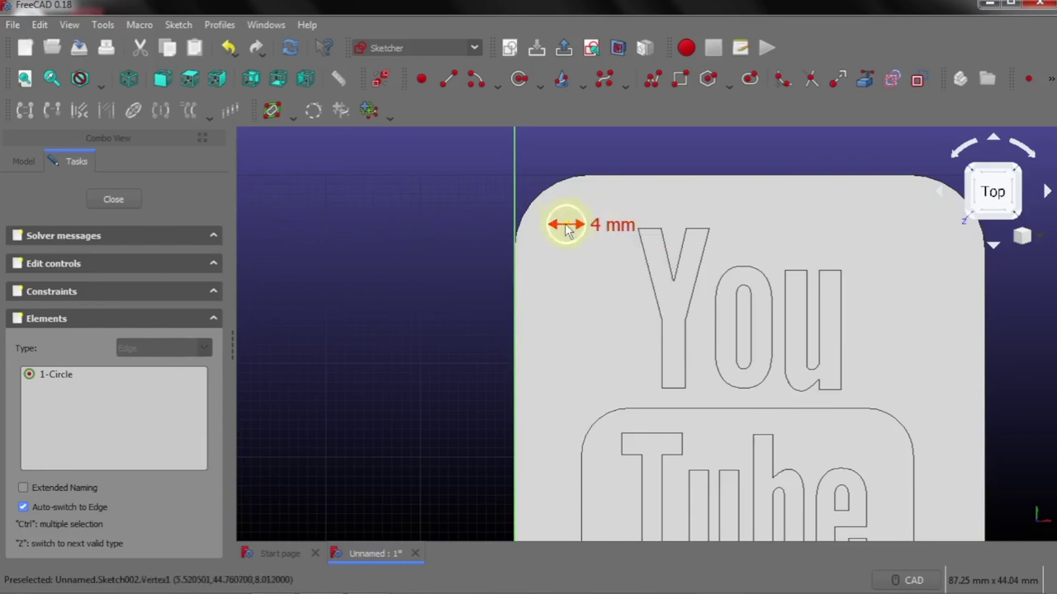
{"action": "left_click_drag", "start_coordinate": [567, 231], "coordinate": [569, 233]}
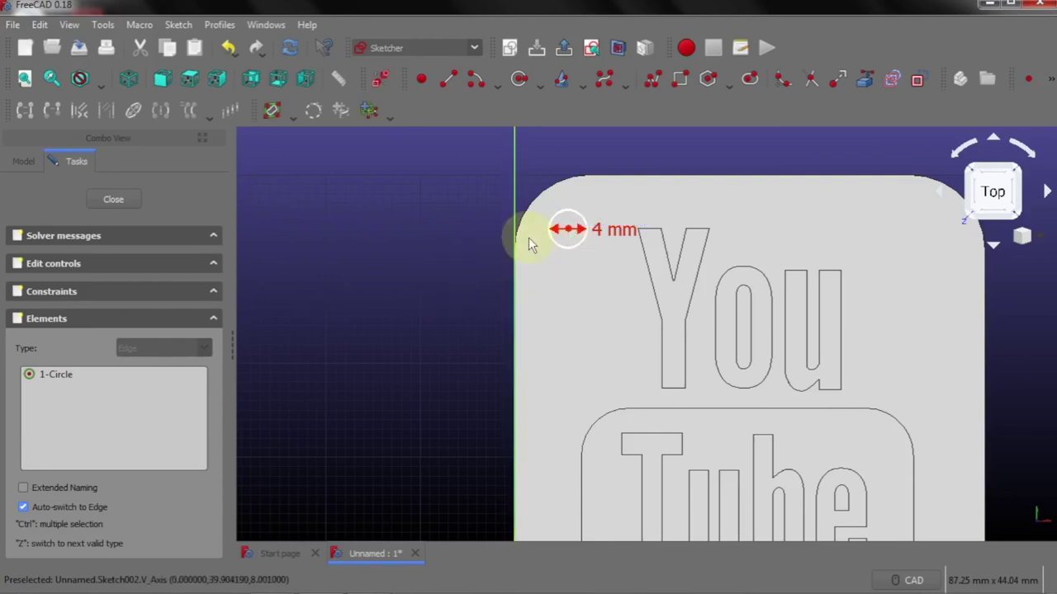
{"action": "left_click", "coordinate": [112, 200]}
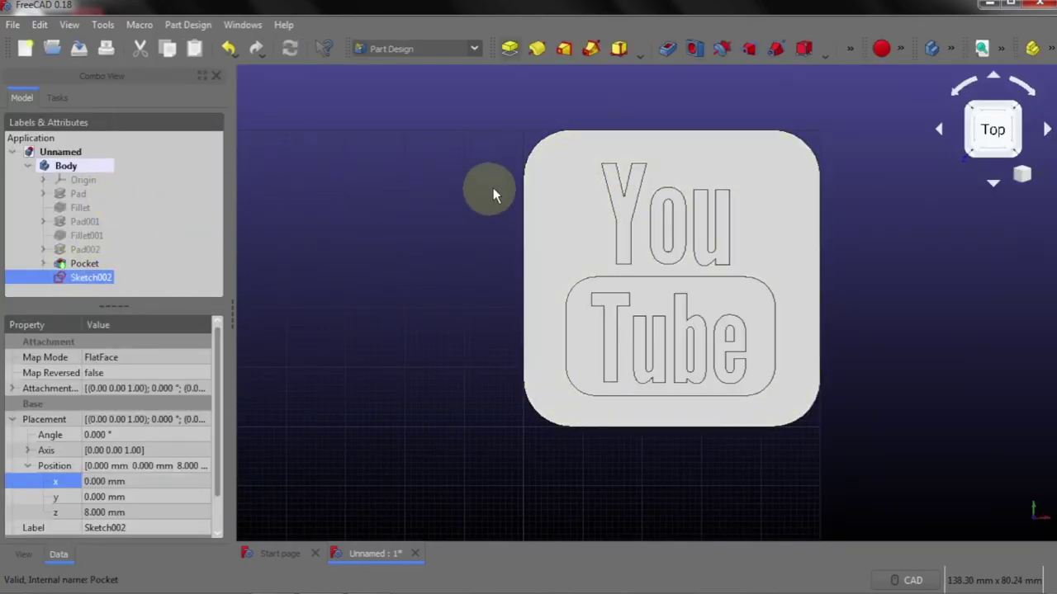
Inspect Sketch002's 4 mm corner circle on the plate from orbited and top views
{"action": "mouse_move", "coordinate": [439, 229]}
{"action": "middle_mouse_down"}
{"action": "mouse_move", "coordinate": [571, 174]}
{"action": "mouse_move", "coordinate": [557, 171]}
{"action": "middle_mouse_up"}
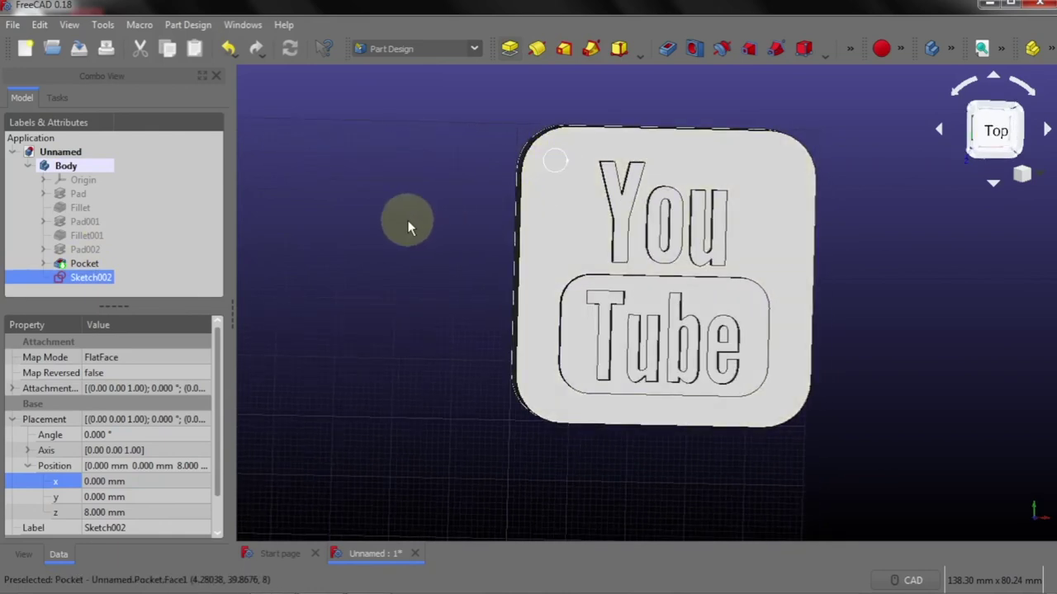
{"action": "left_click", "coordinate": [995, 136]}
{"action": "left_click", "coordinate": [455, 172]}
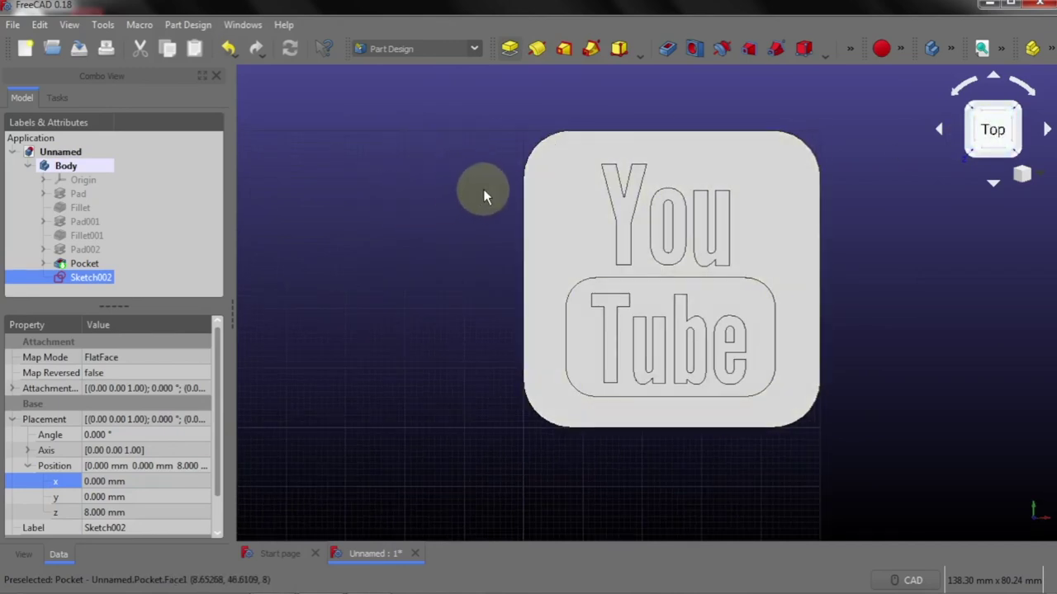
{"action": "scroll", "coordinate": [471, 216], "scroll_direction": "up", "scroll_amount": 1}
{"action": "scroll", "coordinate": [471, 215], "scroll_direction": "up", "scroll_amount": 2}
{"action": "scroll", "coordinate": [522, 186], "scroll_direction": "down", "scroll_amount": 1}
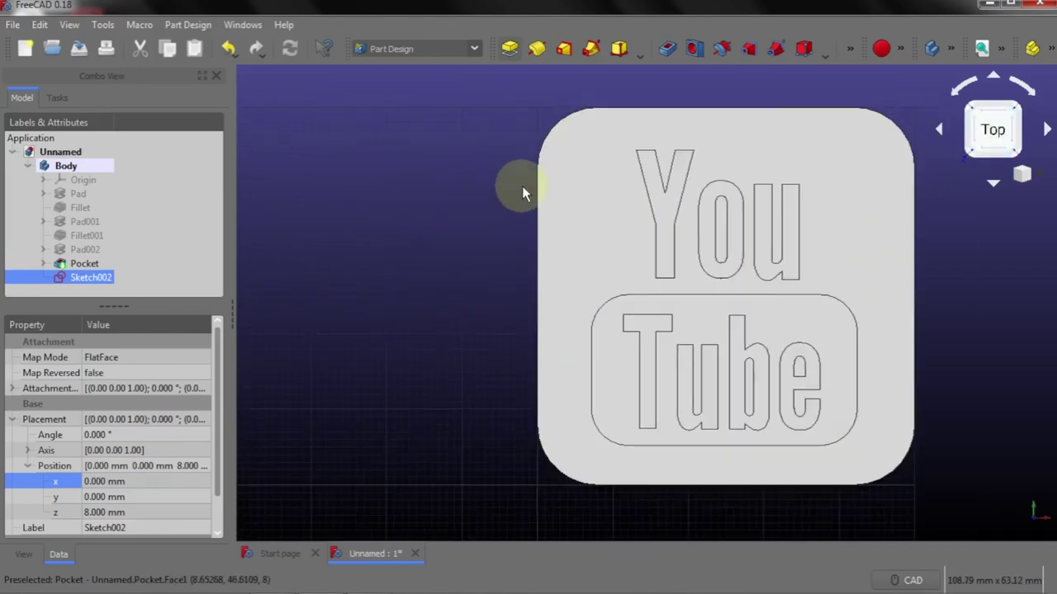
{"action": "middle_click_drag", "start_coordinate": [497, 159], "coordinate": [539, 165]}
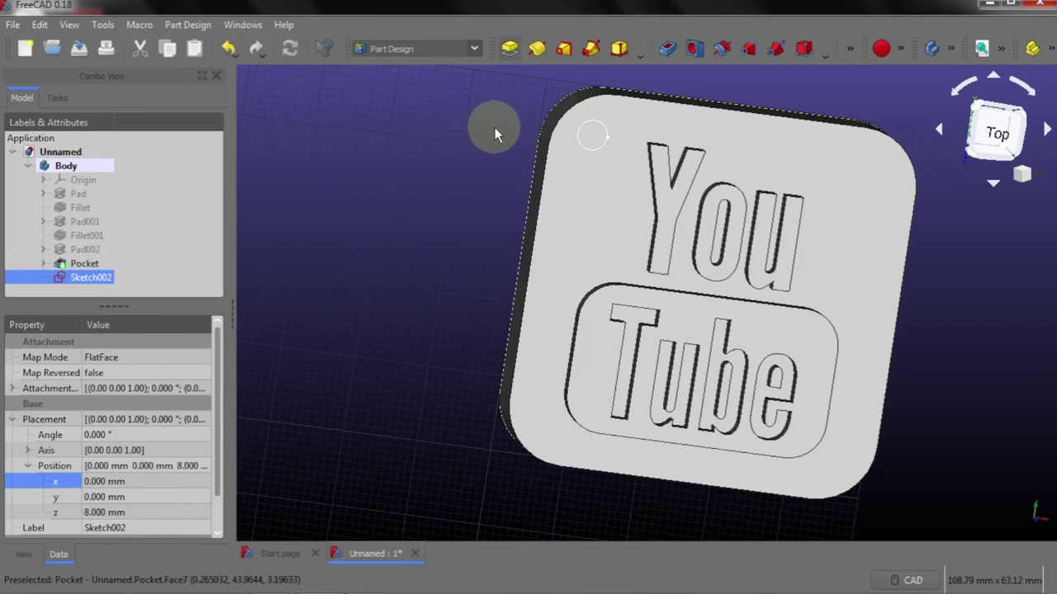
{"action": "left_click", "coordinate": [106, 283]}
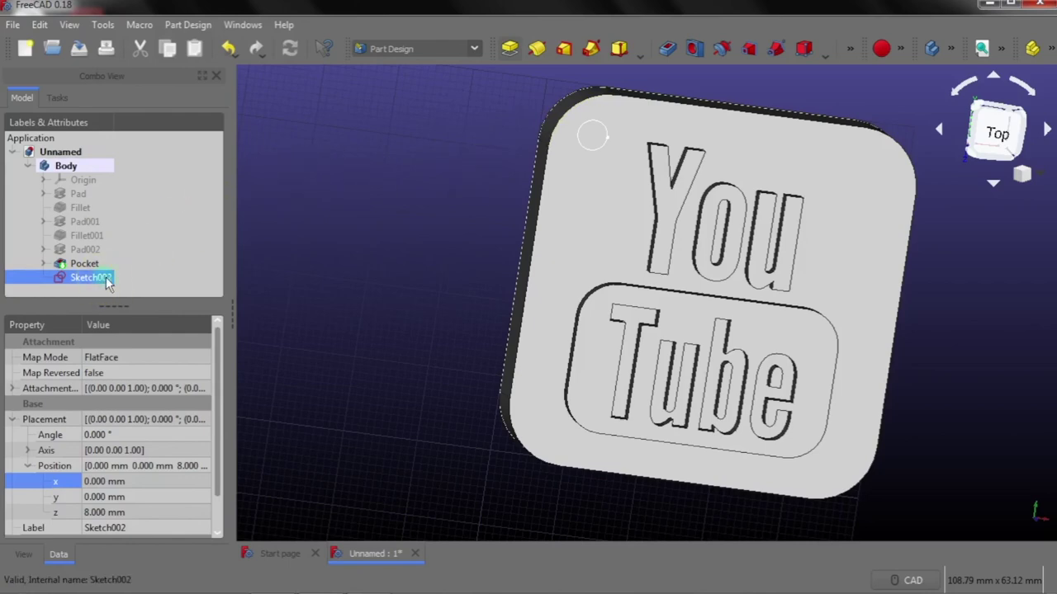
{"action": "left_click", "coordinate": [185, 26]}
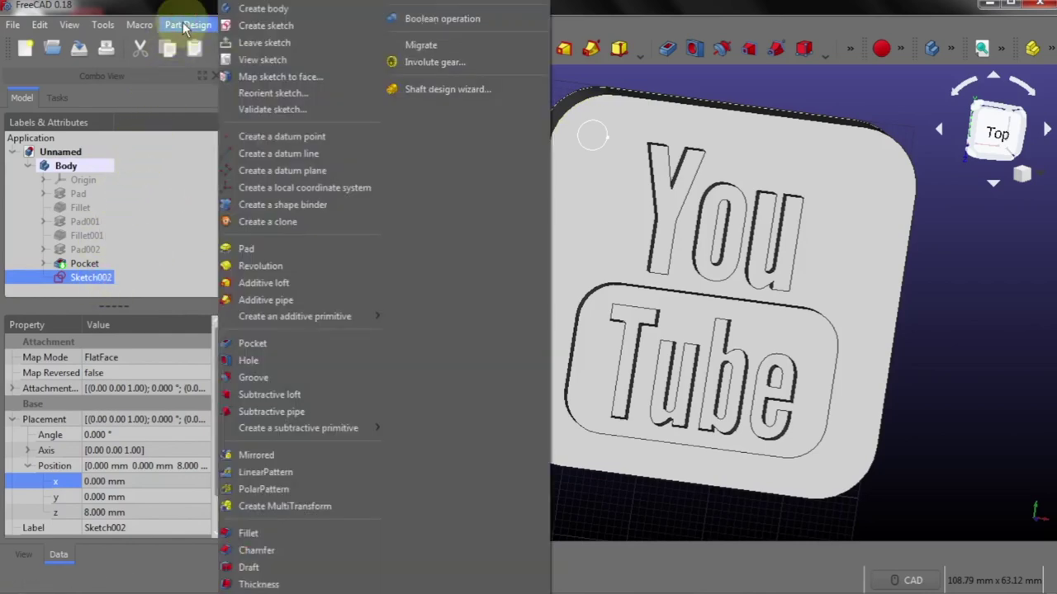
Pocket the 4 mm circle with type Through all to cut the keyring hole
{"action": "left_click", "coordinate": [269, 347]}
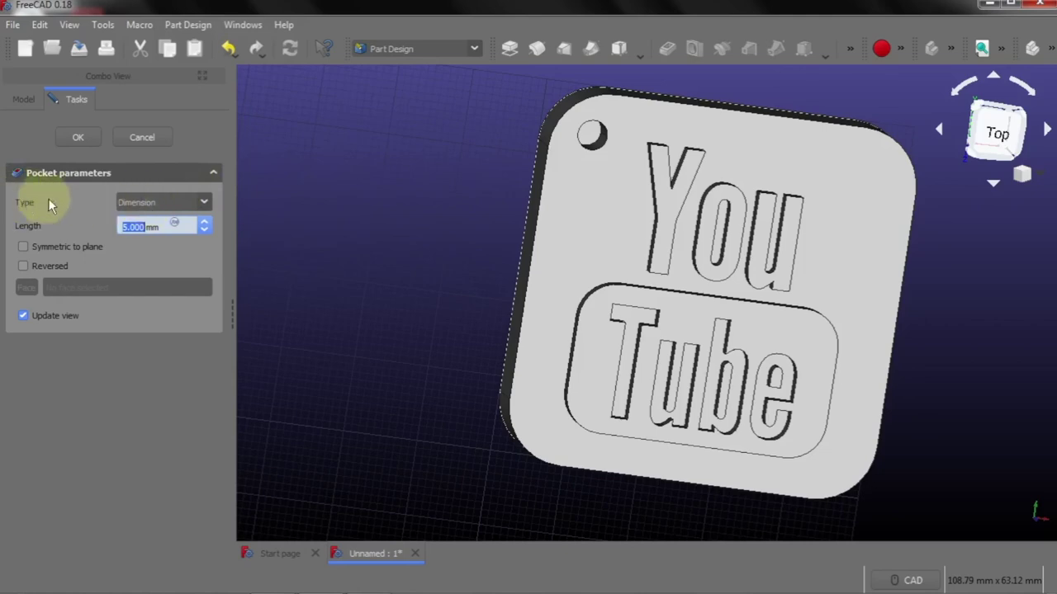
{"action": "left_click", "coordinate": [204, 203]}
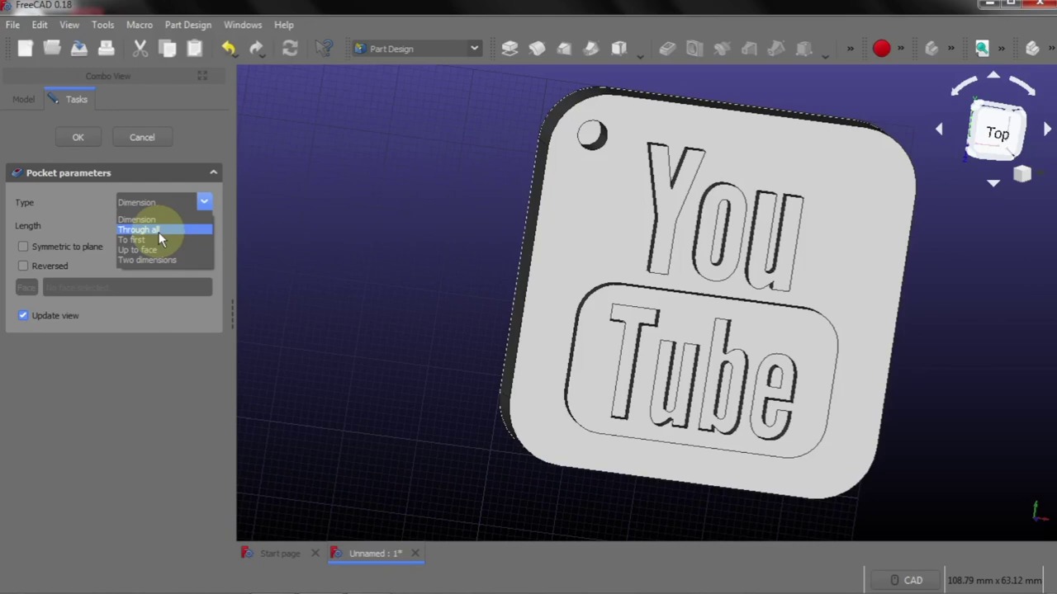
{"action": "left_click", "coordinate": [159, 232]}
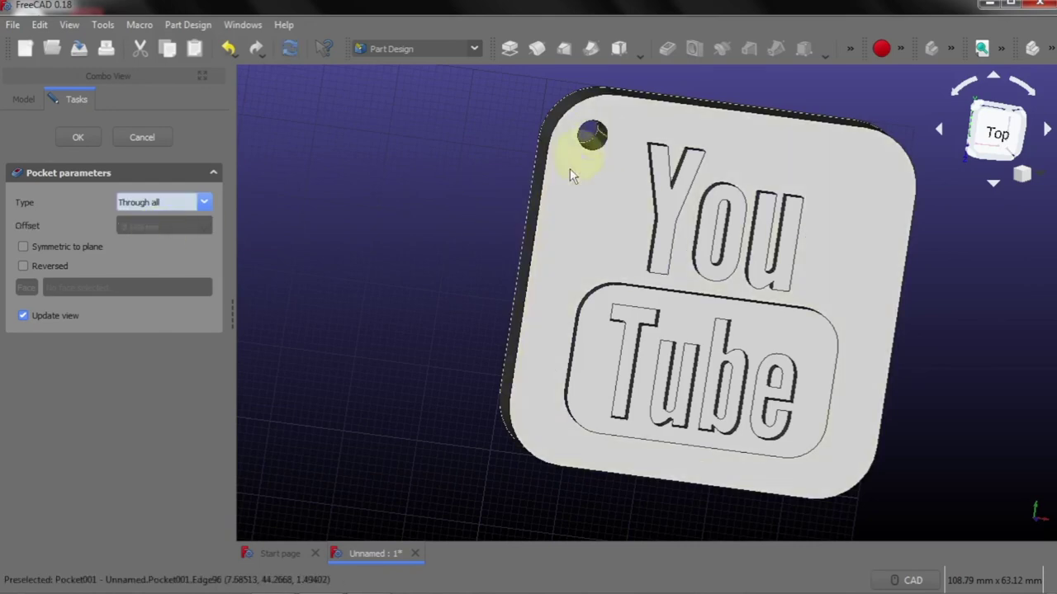
{"action": "mouse_move", "coordinate": [430, 184]}
{"action": "middle_mouse_down"}
{"action": "mouse_move", "coordinate": [715, 314]}
{"action": "mouse_move", "coordinate": [748, 368]}
{"action": "mouse_move", "coordinate": [655, 305]}
{"action": "mouse_move", "coordinate": [507, 231]}
{"action": "middle_mouse_up"}
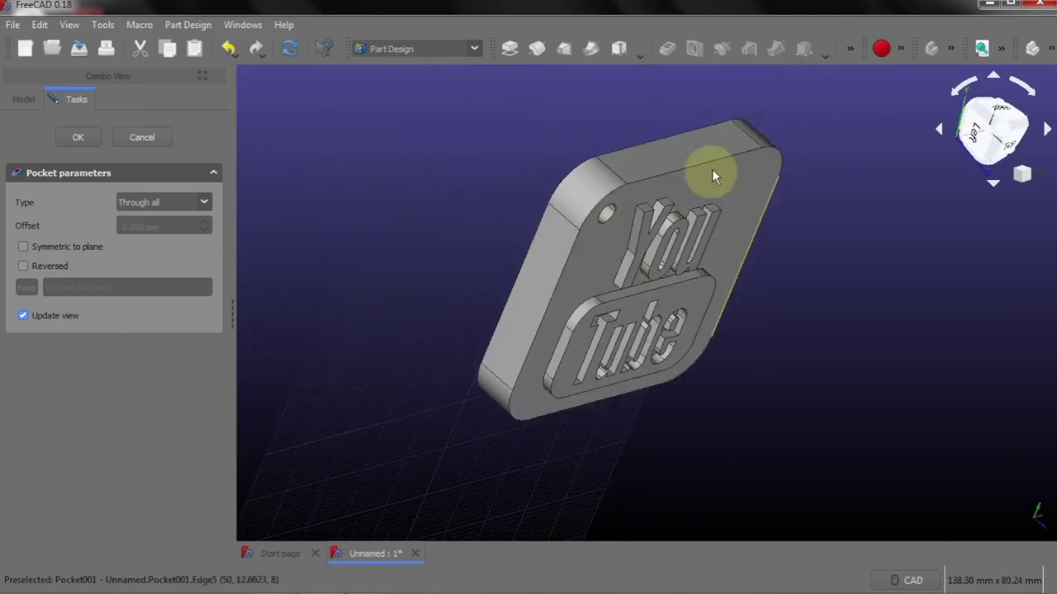
{"action": "scroll", "coordinate": [712, 176], "scroll_direction": "up", "scroll_amount": 2}
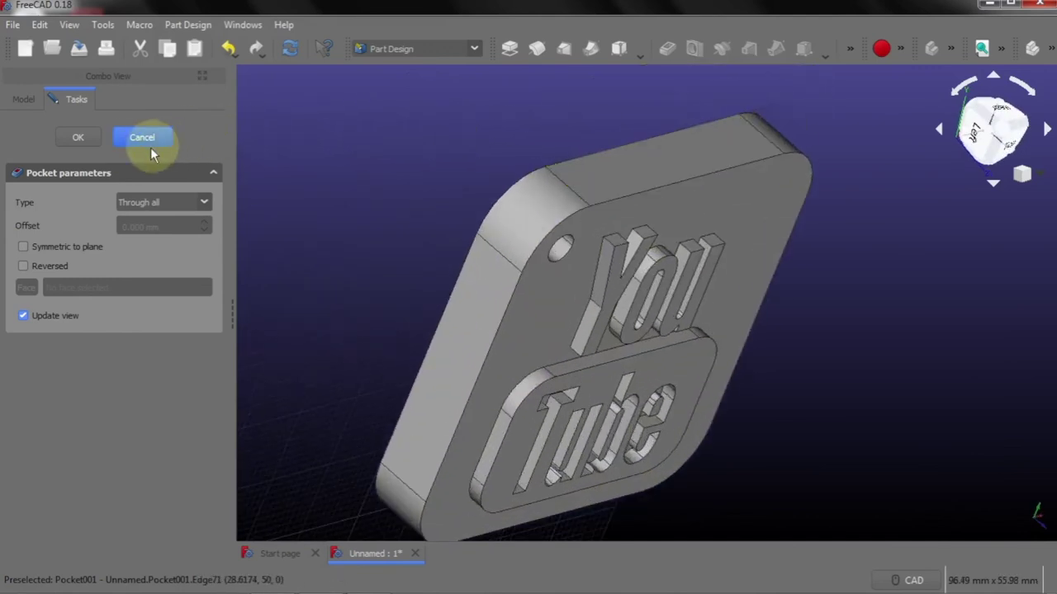
Confirm the through-all hole as Pocket001 and inspect the keychain from top and angled views
{"action": "left_click", "coordinate": [79, 138]}
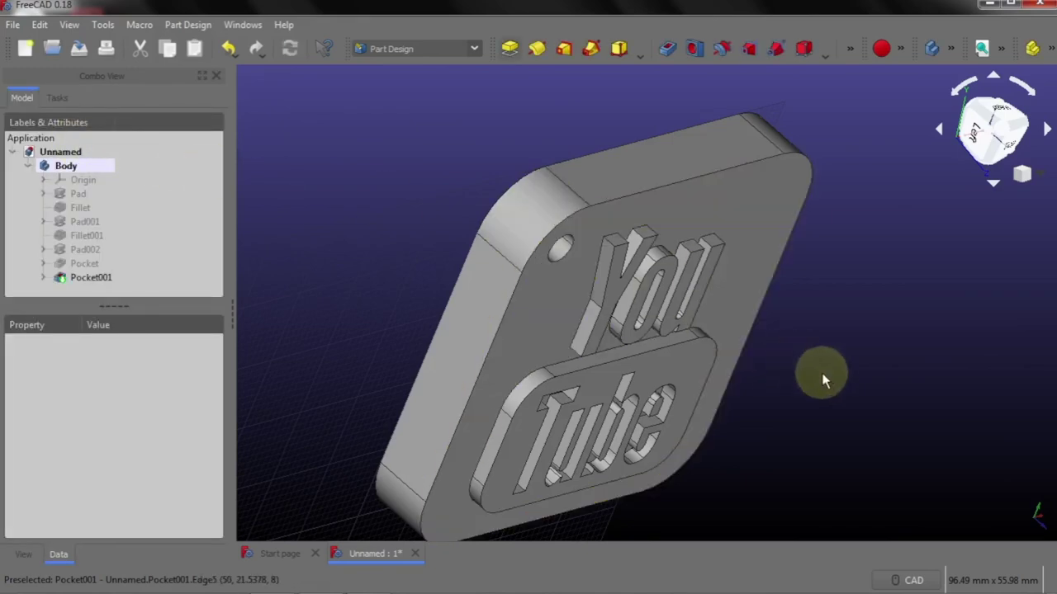
{"action": "scroll", "coordinate": [806, 359], "scroll_direction": "down", "scroll_amount": 2}
{"action": "key", "text": "2"}
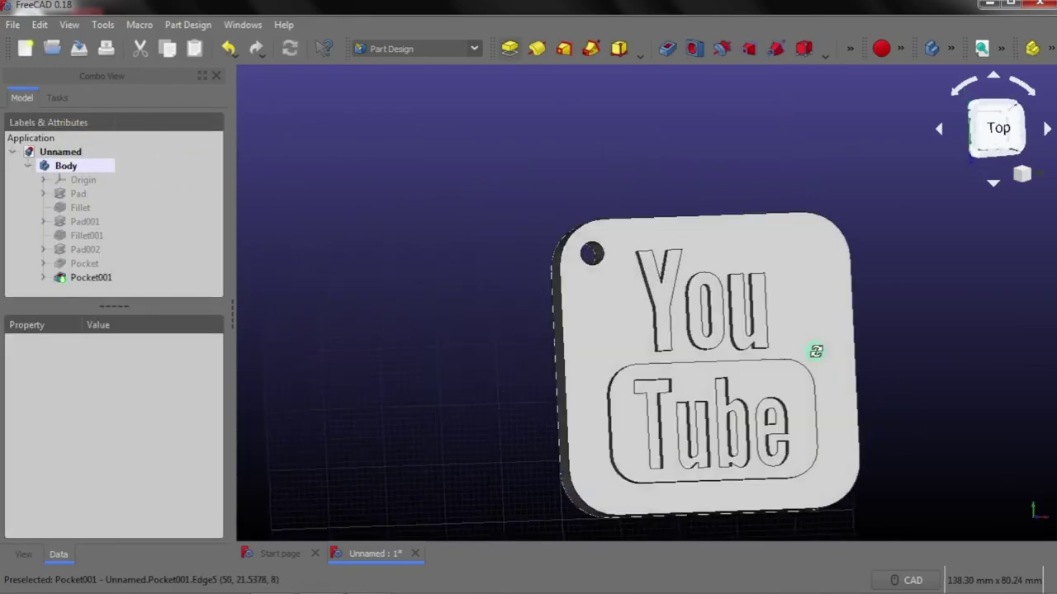
{"action": "scroll", "coordinate": [884, 351], "scroll_direction": "down", "scroll_amount": 2}
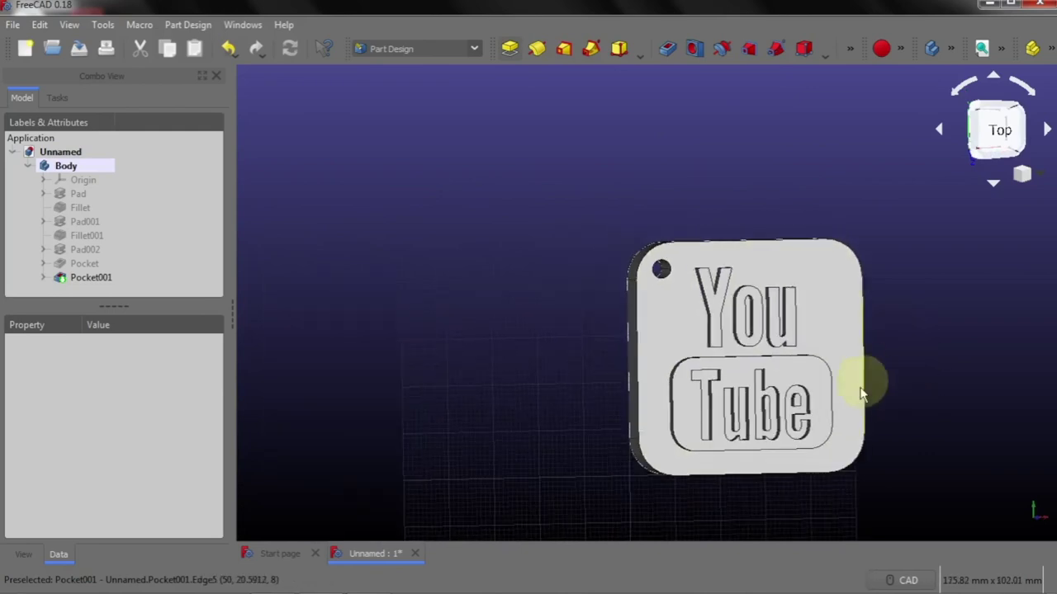
{"action": "mouse_move", "coordinate": [929, 488]}
{"action": "middle_mouse_down"}
{"action": "mouse_move", "coordinate": [909, 465]}
{"action": "mouse_move", "coordinate": [541, 360]}
{"action": "mouse_move", "coordinate": [484, 313]}
{"action": "mouse_move", "coordinate": [547, 321]}
{"action": "middle_mouse_up"}
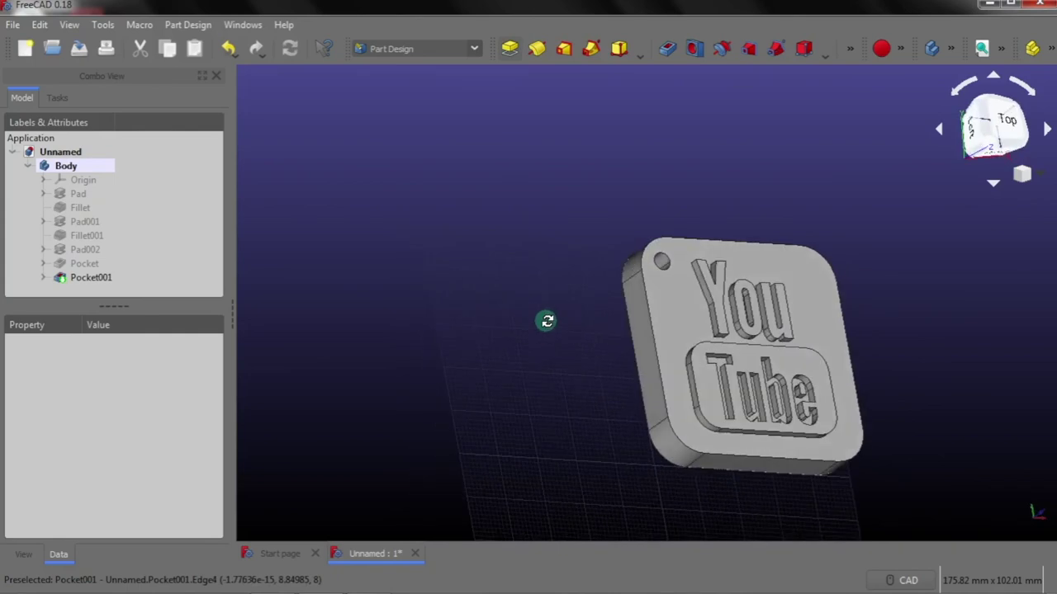
{"action": "middle_click_drag", "start_coordinate": [548, 321], "coordinate": [530, 316]}
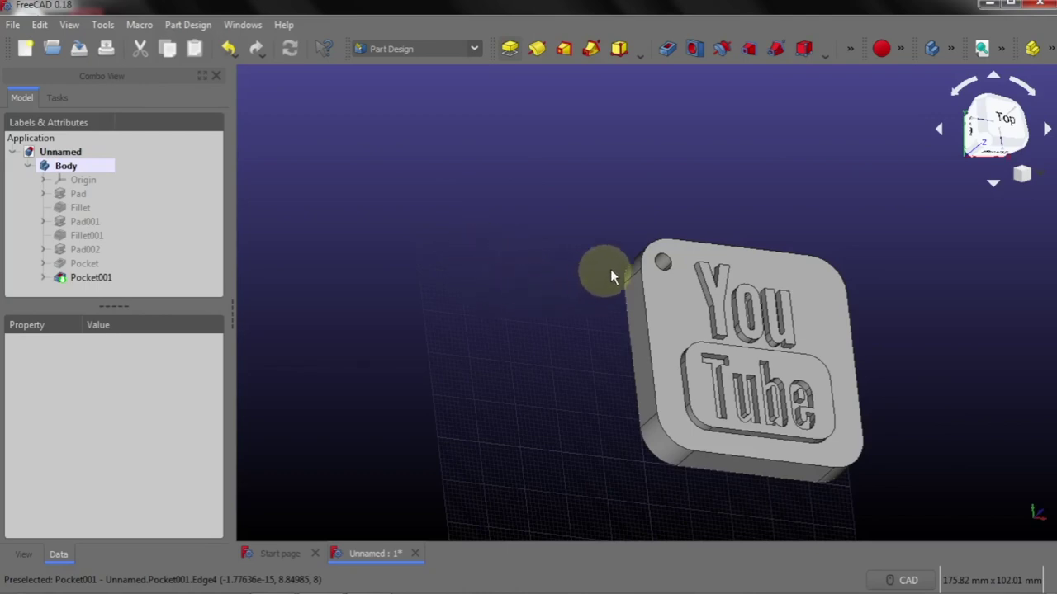
{"action": "mouse_move", "coordinate": [878, 360]}
{"action": "middle_mouse_down"}
{"action": "mouse_move", "coordinate": [933, 377]}
{"action": "mouse_move", "coordinate": [908, 384]}
{"action": "mouse_move", "coordinate": [797, 177]}
{"action": "mouse_move", "coordinate": [974, 207]}
{"action": "mouse_move", "coordinate": [913, 213]}
{"action": "middle_mouse_up"}
{"action": "mouse_move", "coordinate": [801, 172]}
{"action": "middle_mouse_down"}
{"action": "mouse_move", "coordinate": [702, 198]}
{"action": "mouse_move", "coordinate": [789, 307]}
{"action": "middle_mouse_up"}
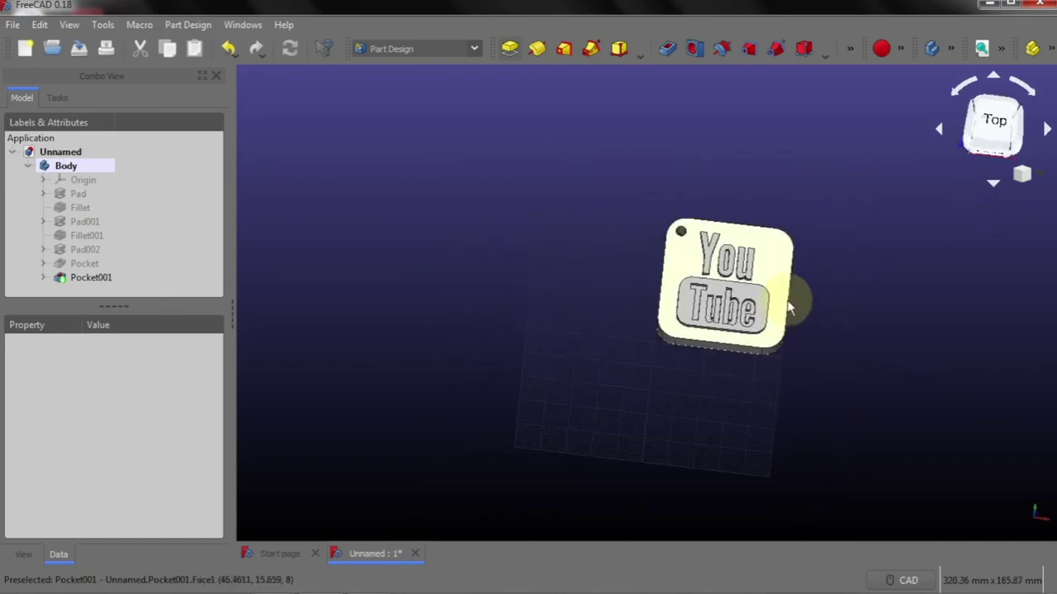
{"action": "scroll", "coordinate": [788, 307], "scroll_direction": "up", "scroll_amount": 3}
{"action": "mouse_move", "coordinate": [482, 386]}
{"action": "middle_mouse_down"}
{"action": "mouse_move", "coordinate": [554, 361]}
{"action": "mouse_move", "coordinate": [564, 368]}
{"action": "middle_mouse_up"}
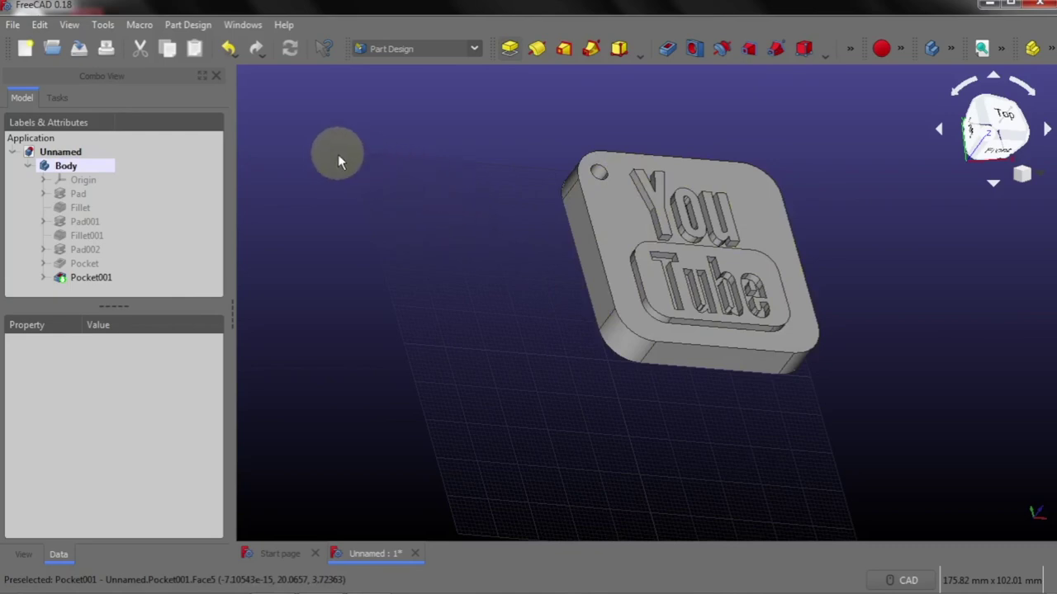
Open the appearance settings for Pocket001 and move the dialog aside
{"action": "left_click", "coordinate": [80, 277]}
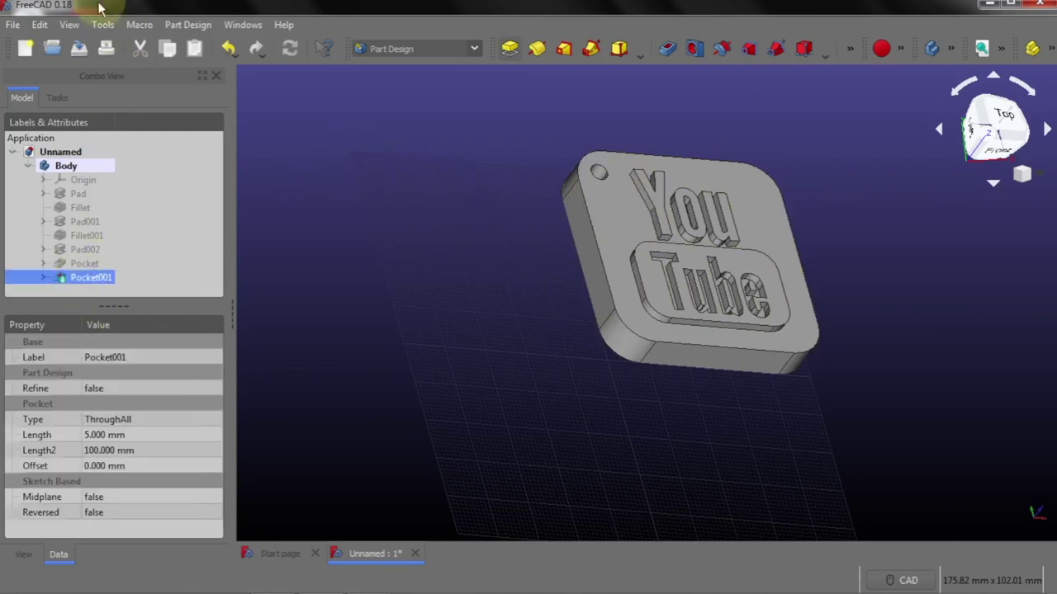
{"action": "left_click", "coordinate": [75, 26]}
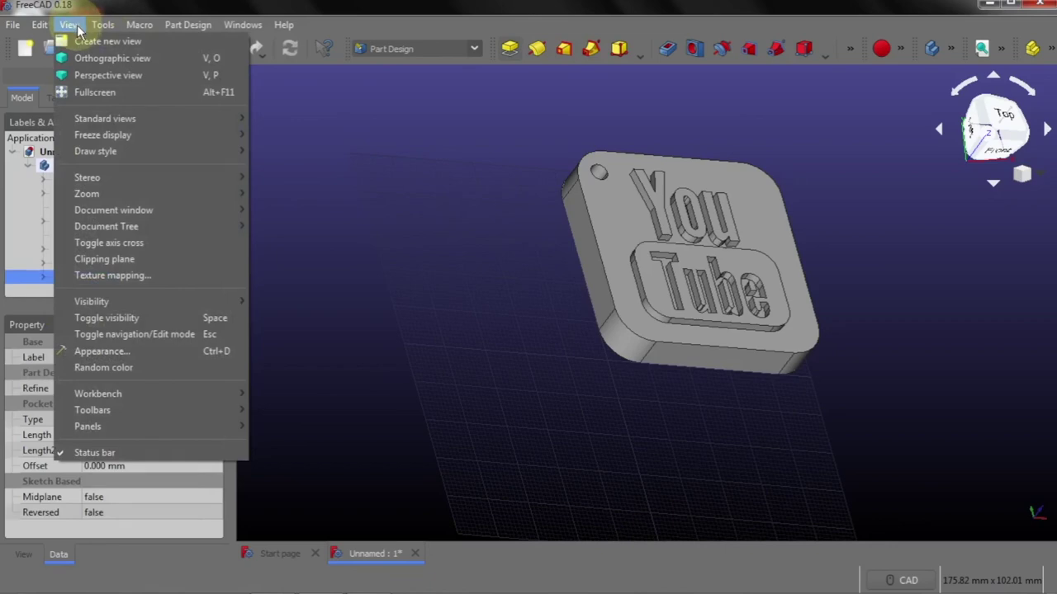
{"action": "left_click", "coordinate": [99, 351]}
{"action": "left_click_drag", "start_coordinate": [600, 284], "coordinate": [395, 119]}
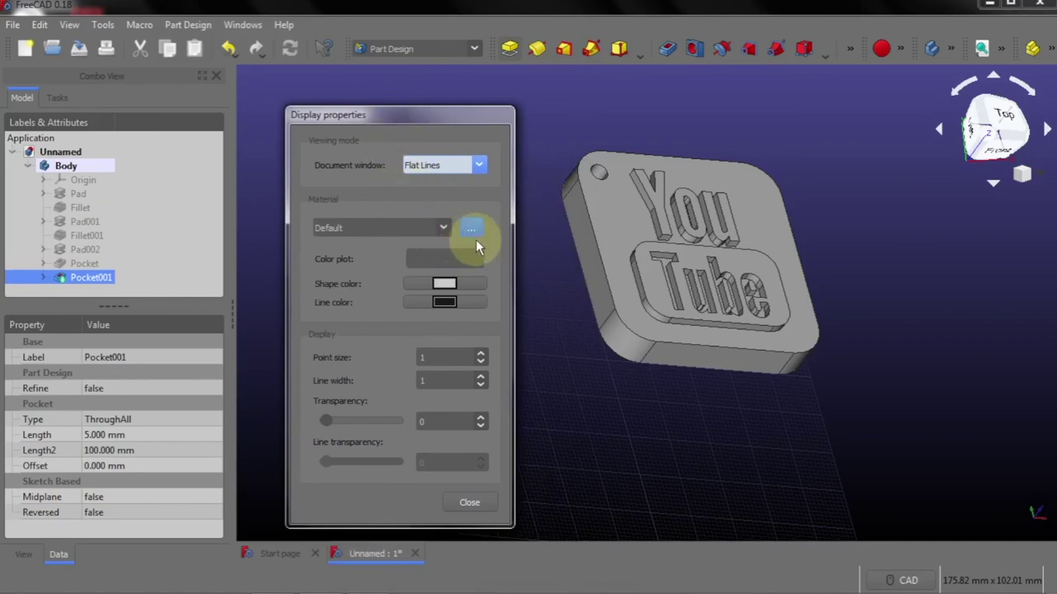
Try the Aluminium and Copper materials, then apply Gold and close the settings
{"action": "left_click", "coordinate": [444, 230]}
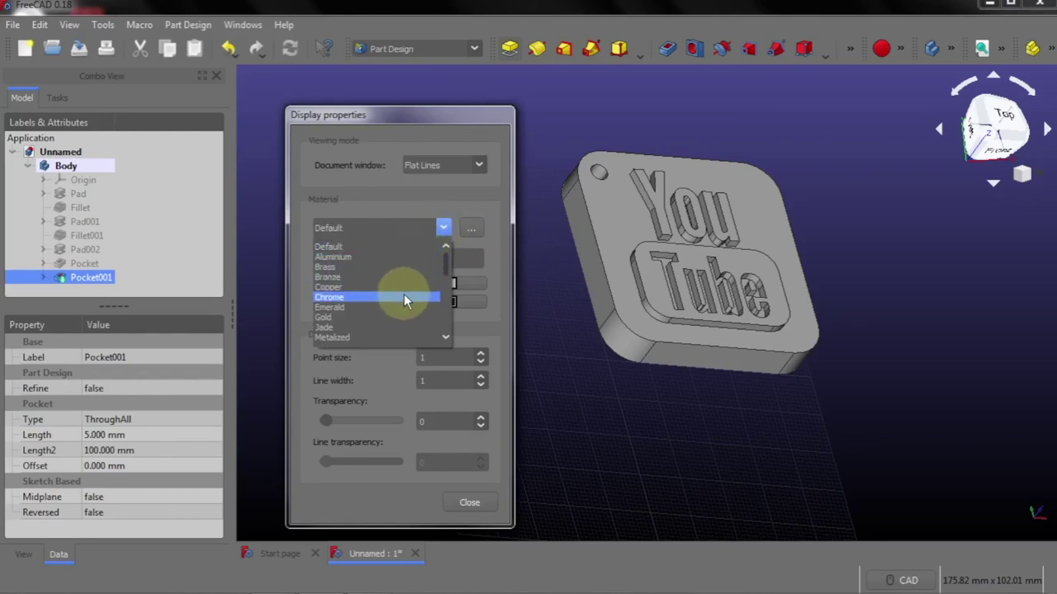
{"action": "scroll", "coordinate": [396, 322], "scroll_direction": "down", "scroll_amount": 3}
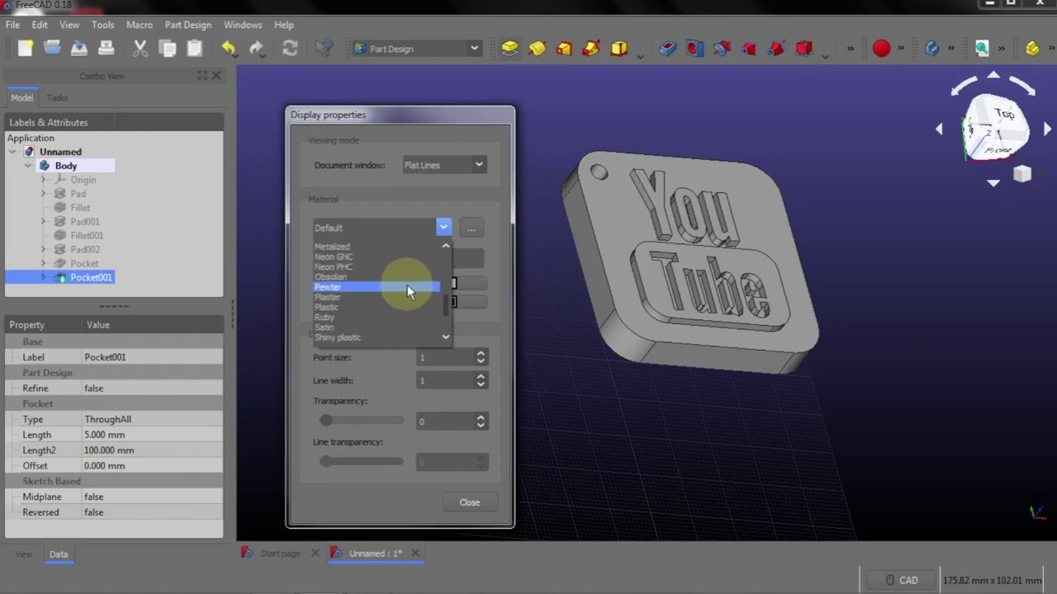
{"action": "scroll", "coordinate": [407, 282], "scroll_direction": "up", "scroll_amount": 1}
{"action": "scroll", "coordinate": [407, 282], "scroll_direction": "up", "scroll_amount": 1}
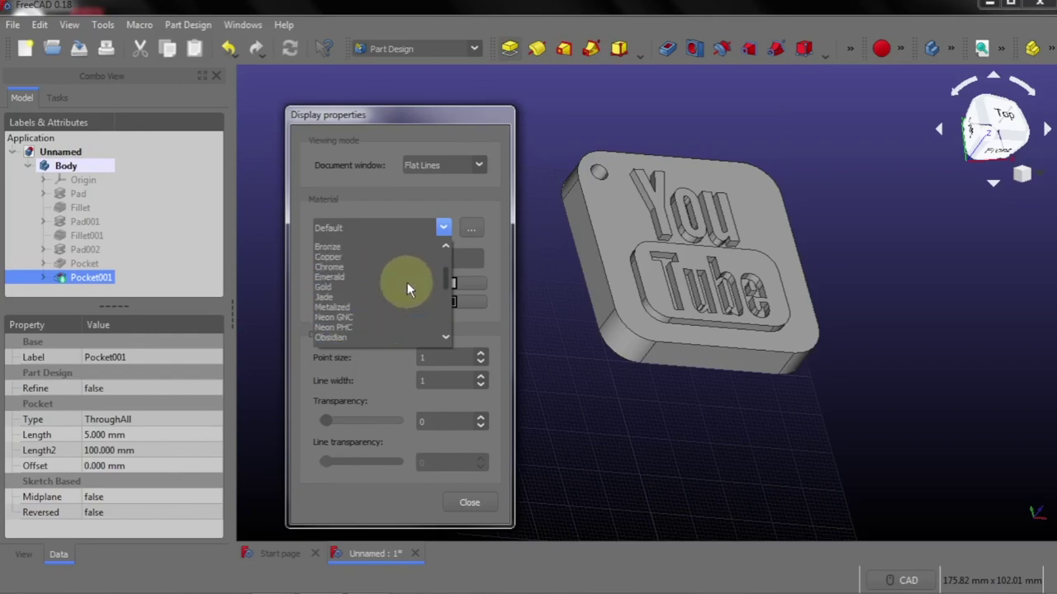
{"action": "scroll", "coordinate": [408, 282], "scroll_direction": "up", "scroll_amount": 2}
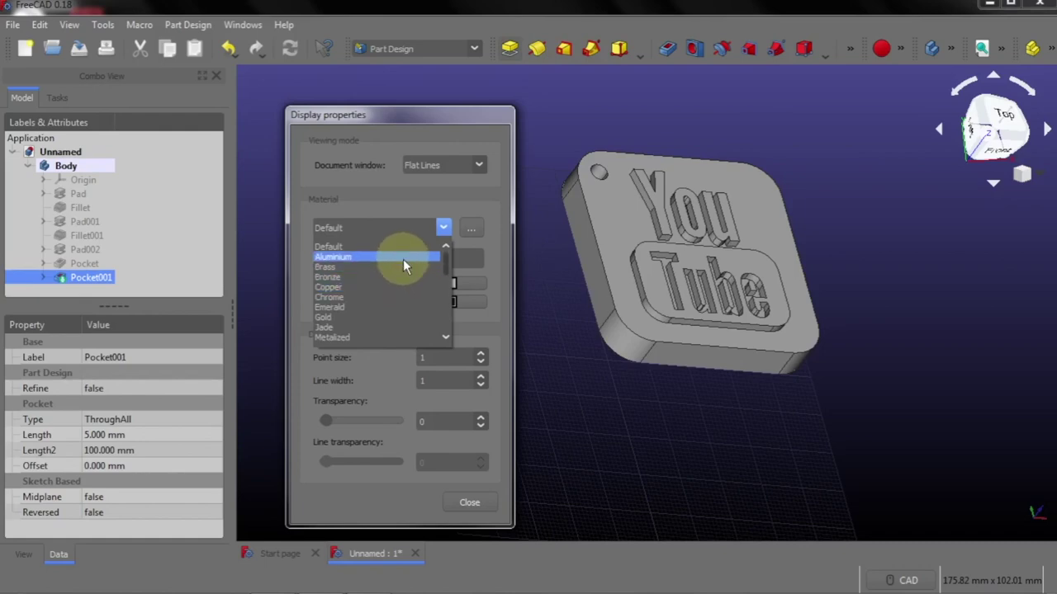
{"action": "left_click", "coordinate": [403, 262]}
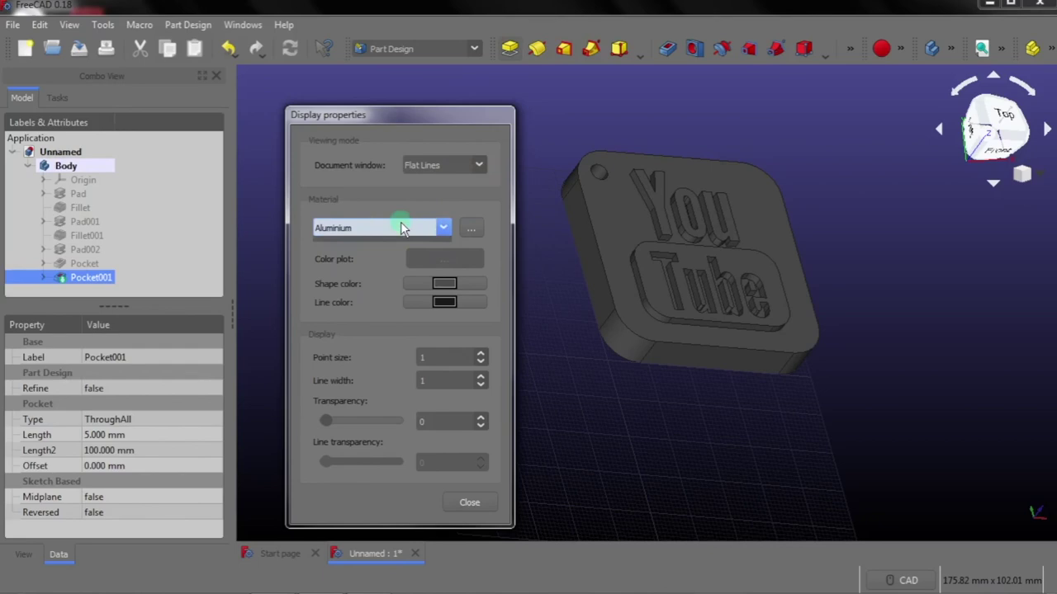
{"action": "left_click", "coordinate": [401, 227]}
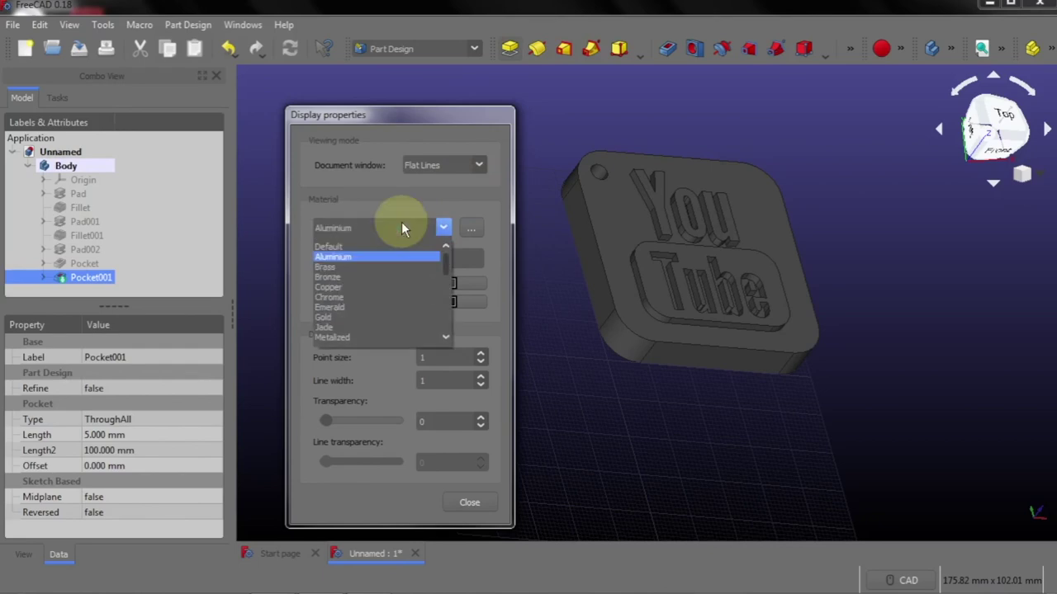
{"action": "left_click", "coordinate": [372, 287]}
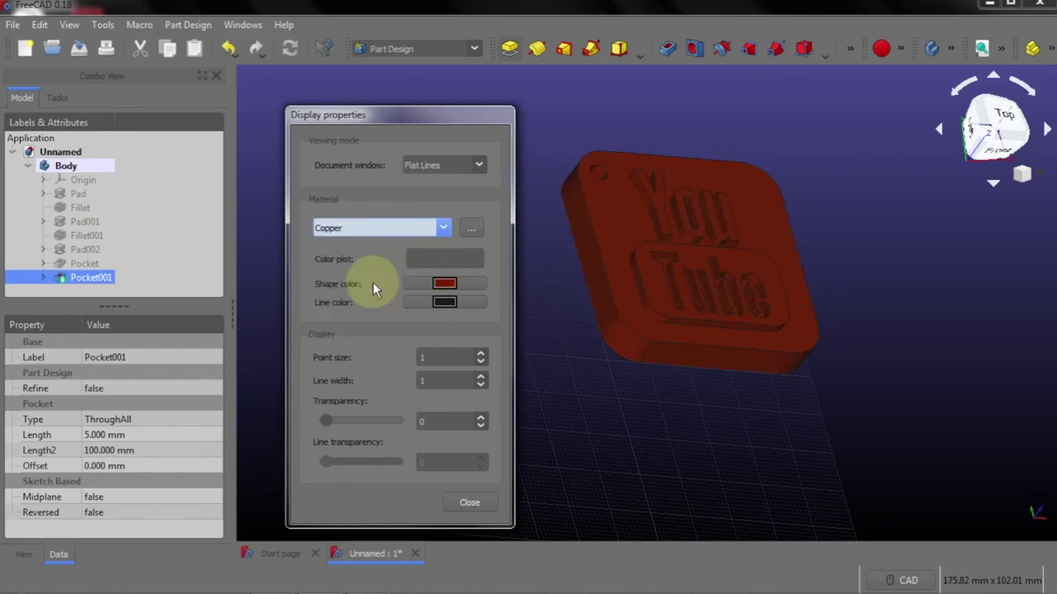
{"action": "left_click", "coordinate": [373, 228]}
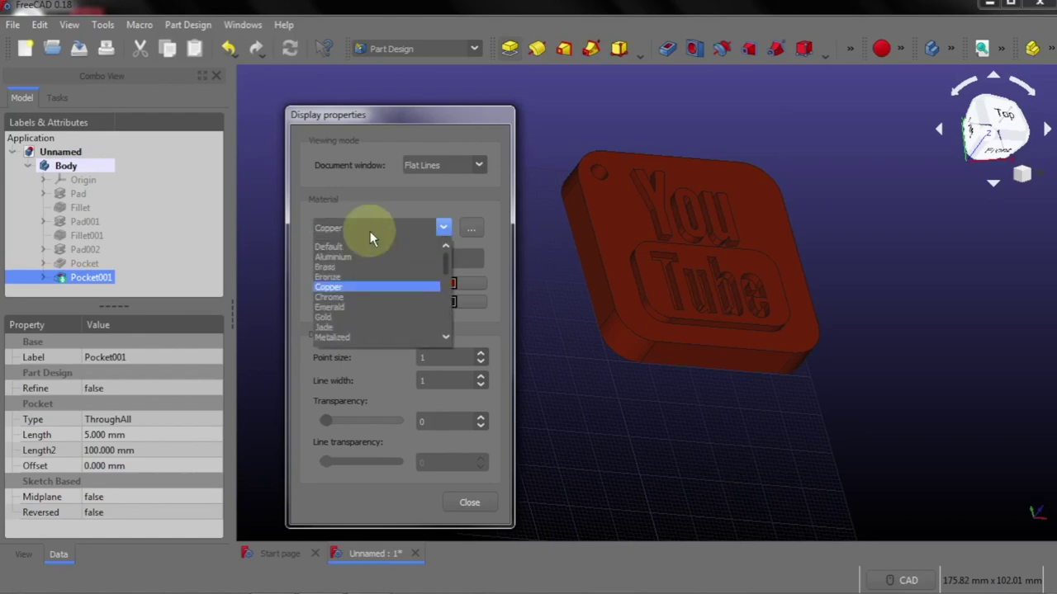
{"action": "left_click", "coordinate": [357, 316]}
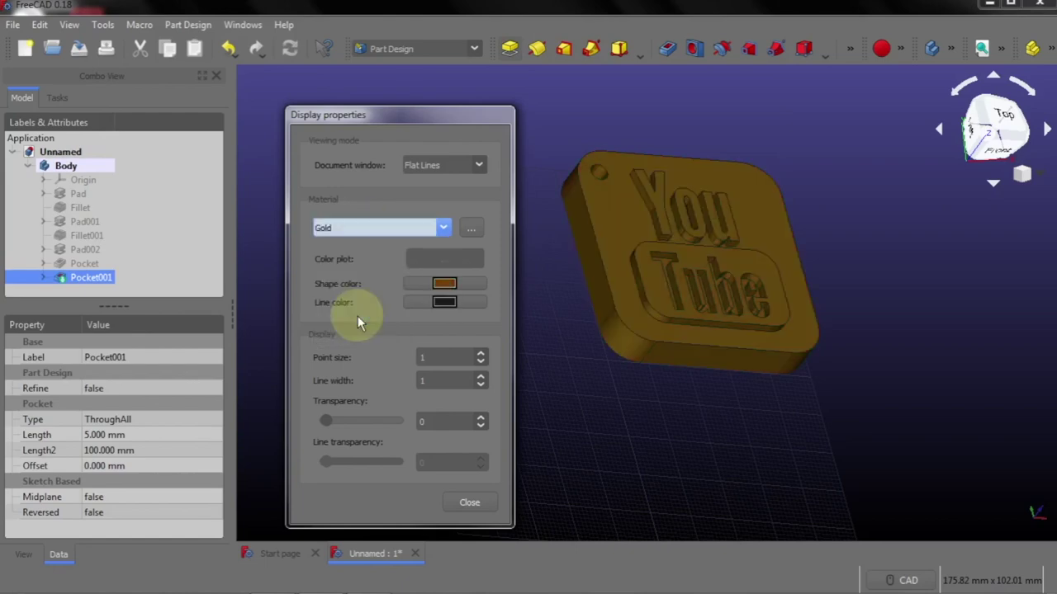
{"action": "left_click", "coordinate": [463, 504]}
{"action": "scroll", "coordinate": [713, 219], "scroll_direction": "up", "scroll_amount": 2}
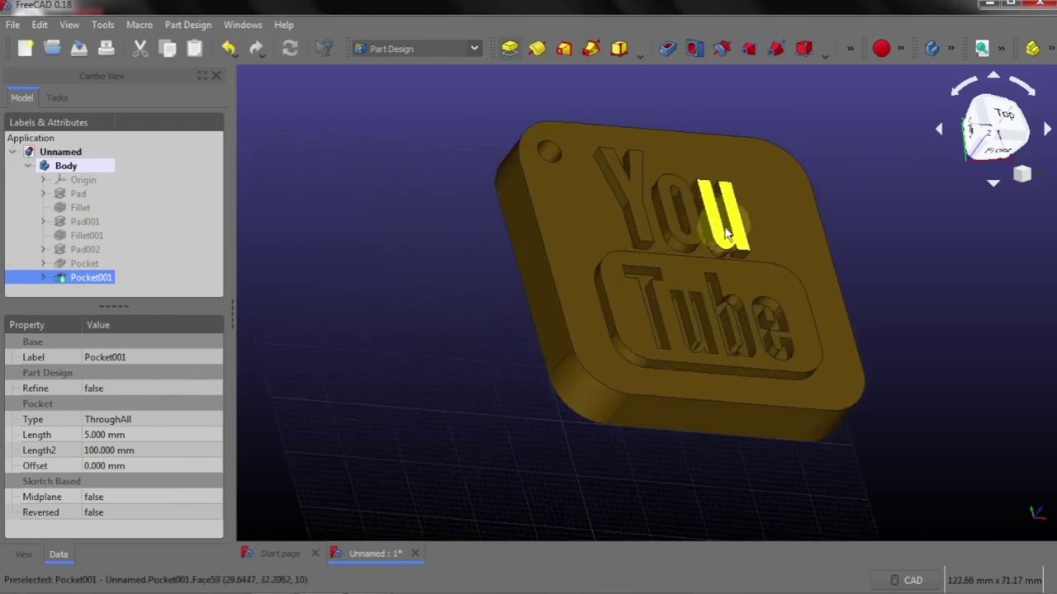
{"action": "scroll", "coordinate": [727, 248], "scroll_direction": "up", "scroll_amount": 1}
{"action": "mouse_move", "coordinate": [347, 253]}
{"action": "middle_mouse_down"}
{"action": "mouse_move", "coordinate": [359, 246]}
{"action": "mouse_move", "coordinate": [391, 309]}
{"action": "mouse_move", "coordinate": [338, 318]}
{"action": "middle_mouse_up"}
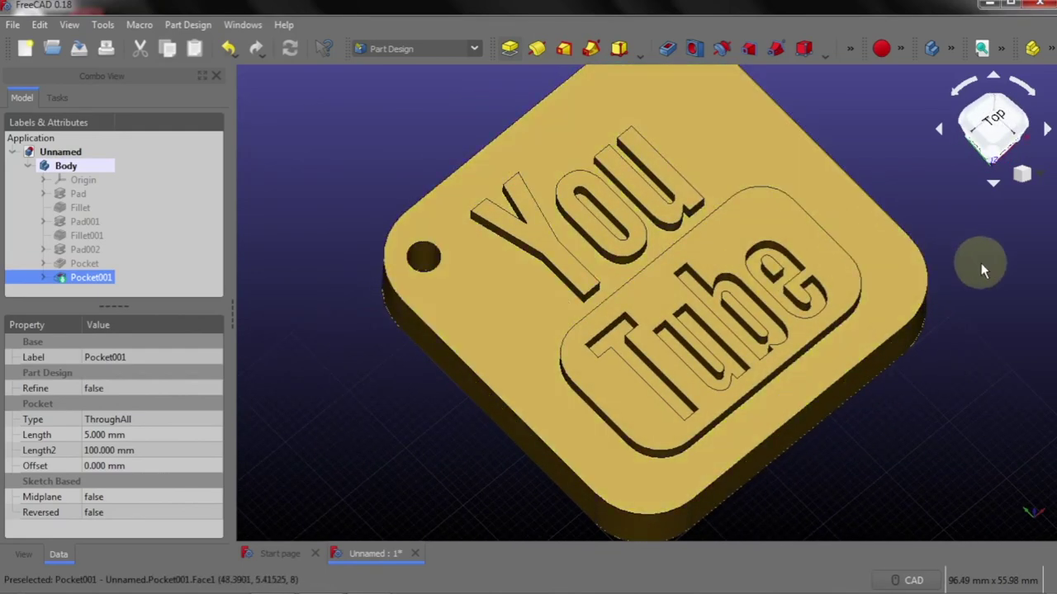
{"action": "mouse_move", "coordinate": [910, 281]}
{"action": "middle_mouse_down"}
{"action": "mouse_move", "coordinate": [779, 321]}
{"action": "mouse_move", "coordinate": [899, 333]}
{"action": "mouse_move", "coordinate": [870, 245]}
{"action": "mouse_move", "coordinate": [892, 285]}
{"action": "middle_mouse_up"}
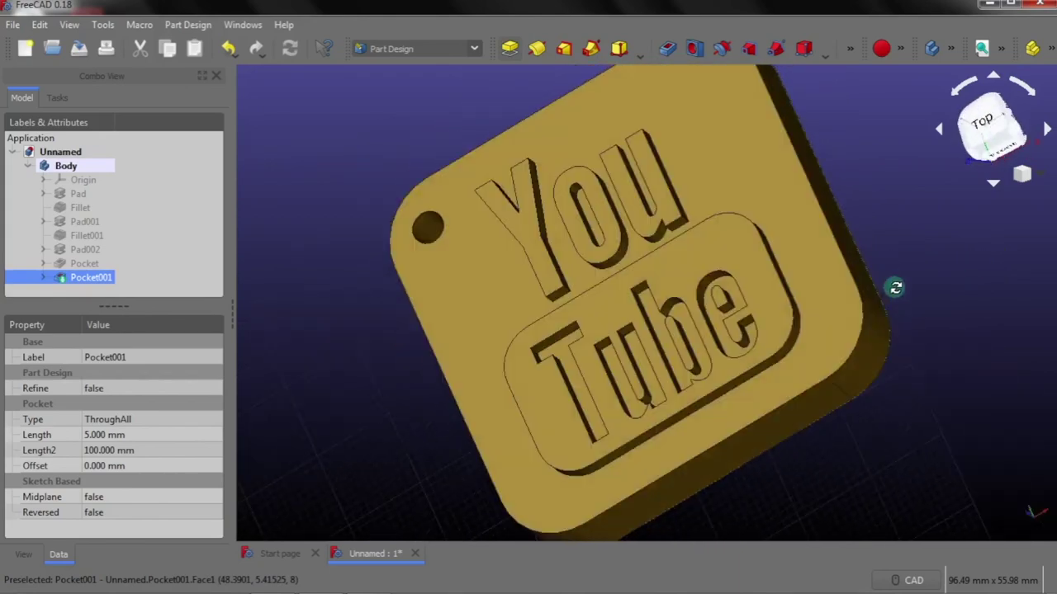
{"action": "mouse_move", "coordinate": [391, 418]}
{"action": "middle_mouse_down"}
{"action": "mouse_move", "coordinate": [342, 417]}
{"action": "mouse_move", "coordinate": [408, 332]}
{"action": "mouse_move", "coordinate": [380, 361]}
{"action": "mouse_move", "coordinate": [477, 337]}
{"action": "mouse_move", "coordinate": [443, 361]}
{"action": "middle_mouse_up"}
{"action": "middle_click_drag", "start_coordinate": [951, 228], "coordinate": [923, 286]}
{"action": "mouse_move", "coordinate": [377, 302]}
{"action": "middle_mouse_down"}
{"action": "mouse_move", "coordinate": [377, 283]}
{"action": "mouse_move", "coordinate": [360, 311]}
{"action": "middle_mouse_up"}
{"action": "middle_click_drag", "start_coordinate": [936, 276], "coordinate": [921, 291]}
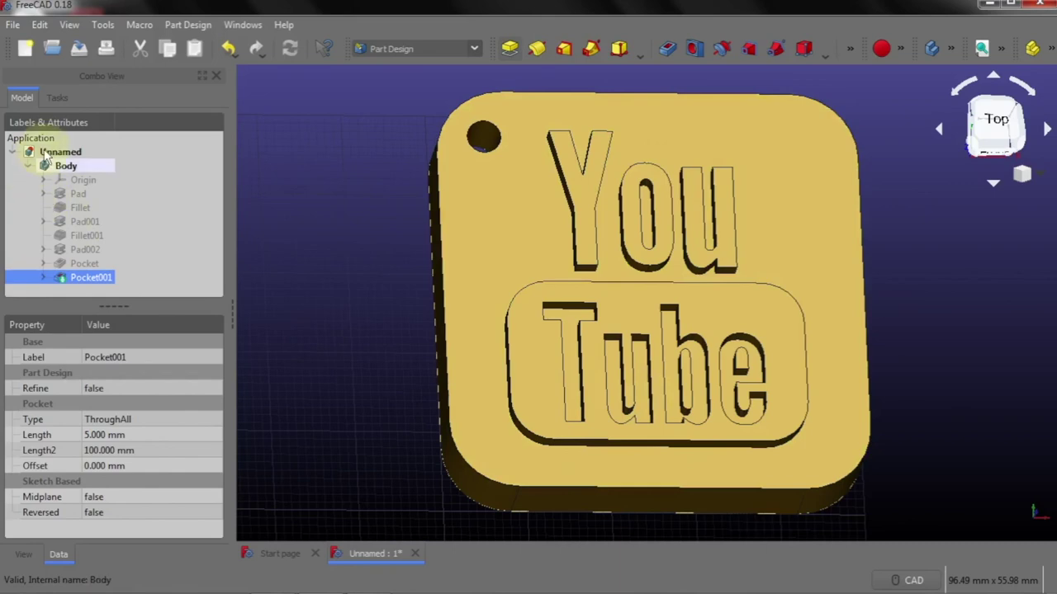
{"action": "left_click", "coordinate": [12, 25]}
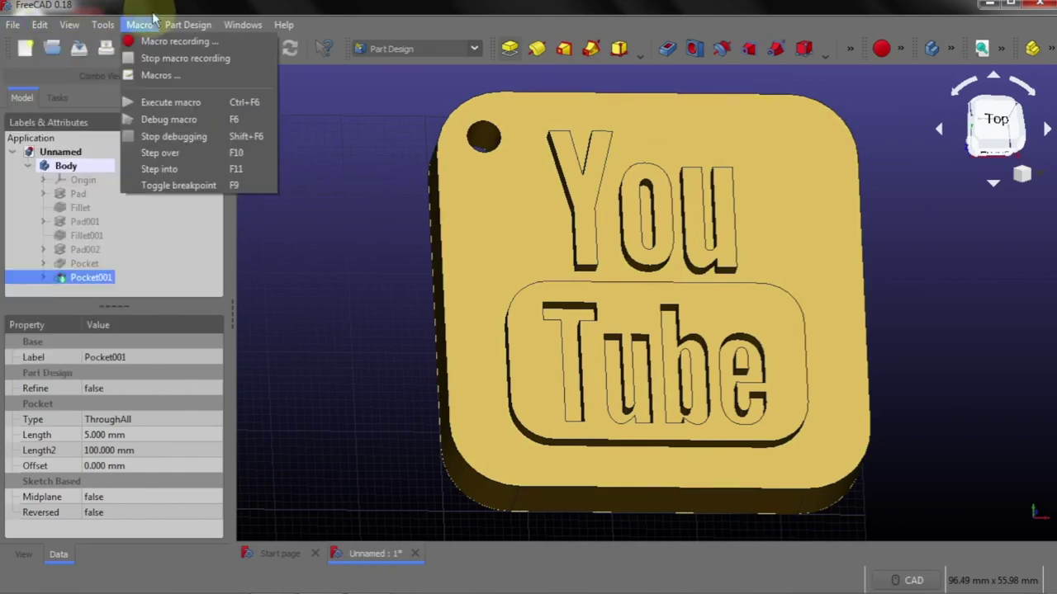
{"action": "left_click", "coordinate": [146, 6]}
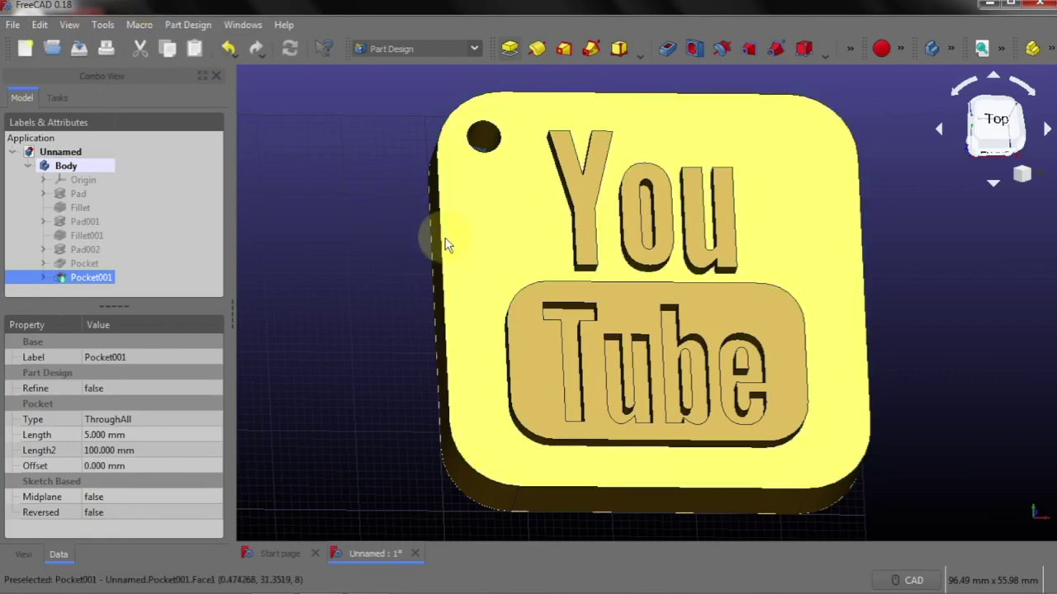